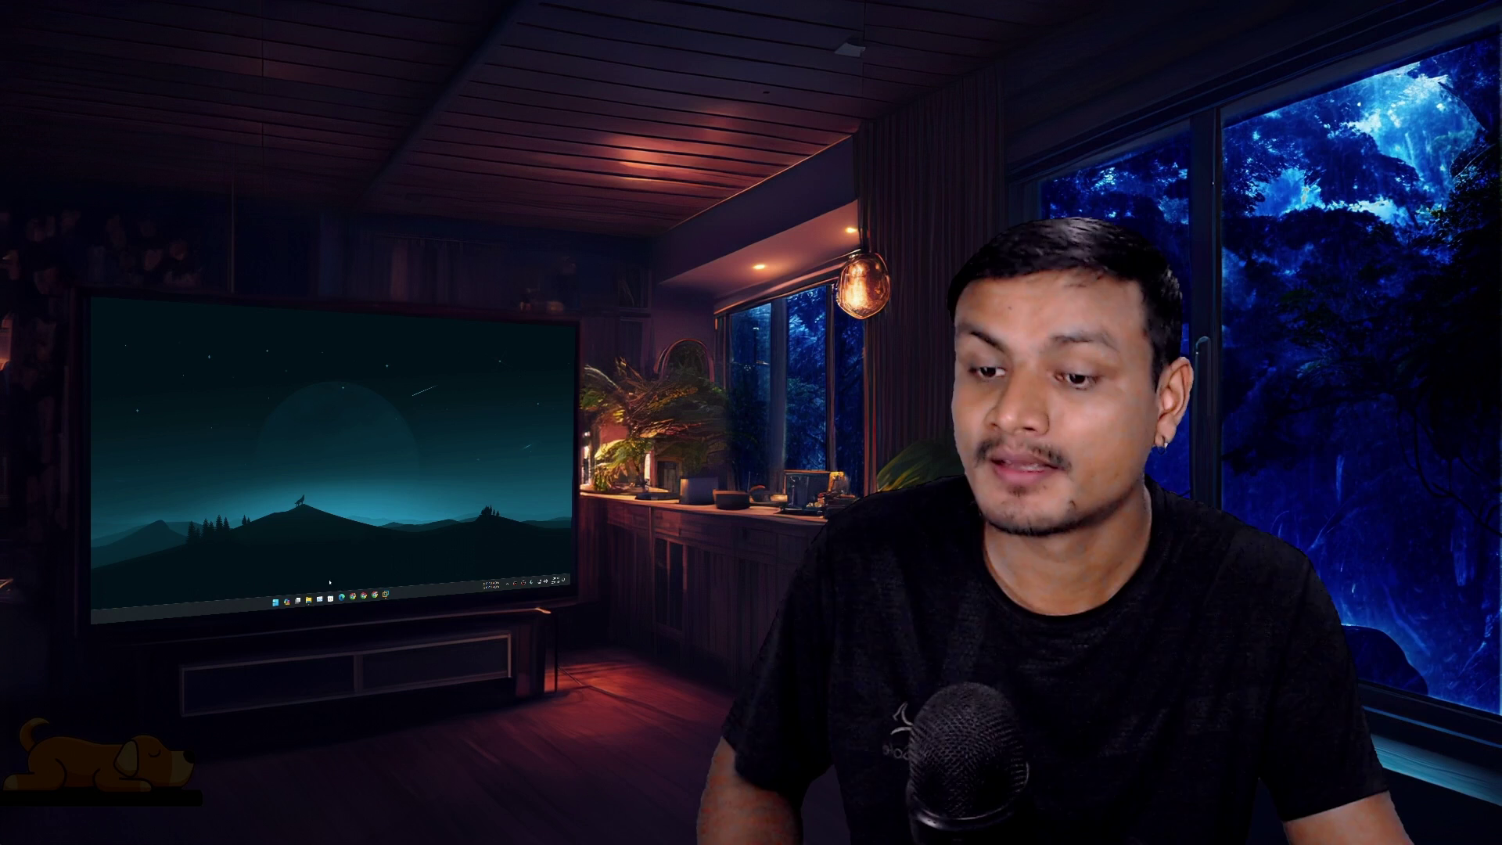
# - Show the downloaded Win11_23H2_English_x64.iso (6.24 GB) in the Downloads folder
pyautogui.click(309, 599)
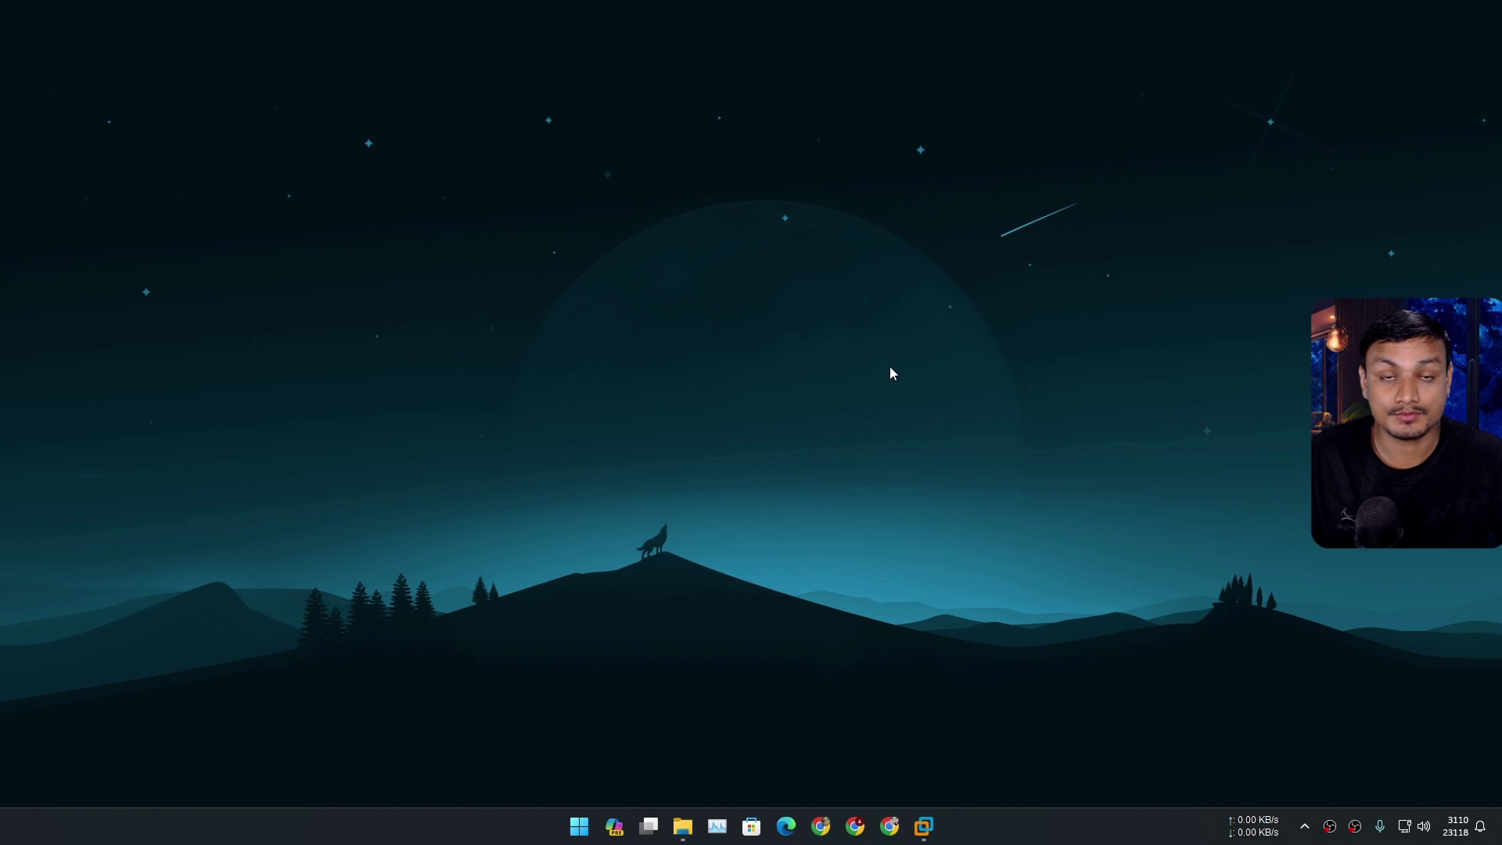
# - Power on the Windows 11 x64 VM and let it boot to Setup's language page
pyautogui.moveTo(924, 826)
pyautogui.click(1009, 715)
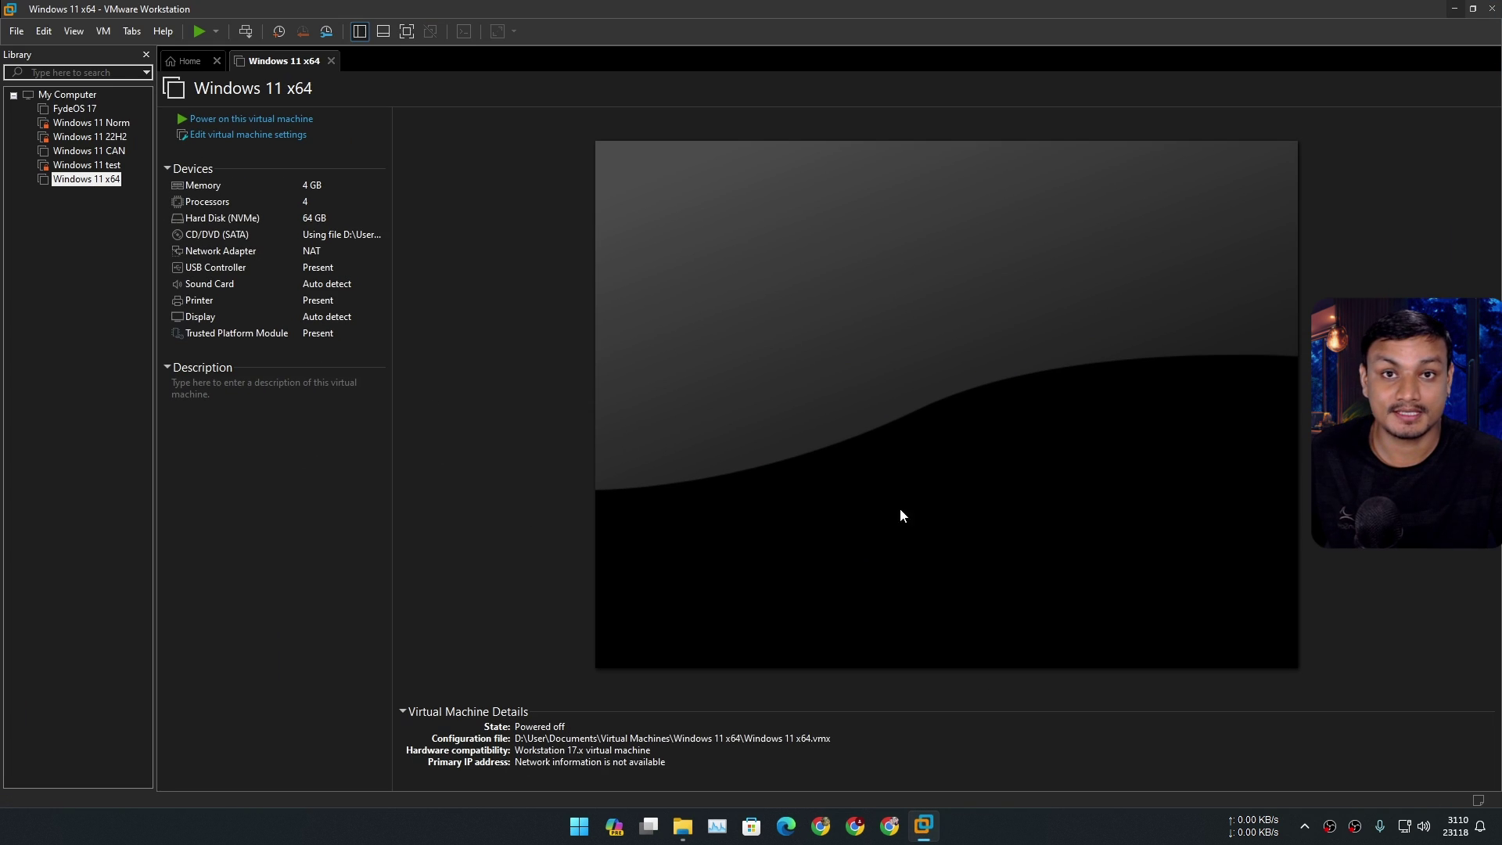
pyautogui.click(755, 274)
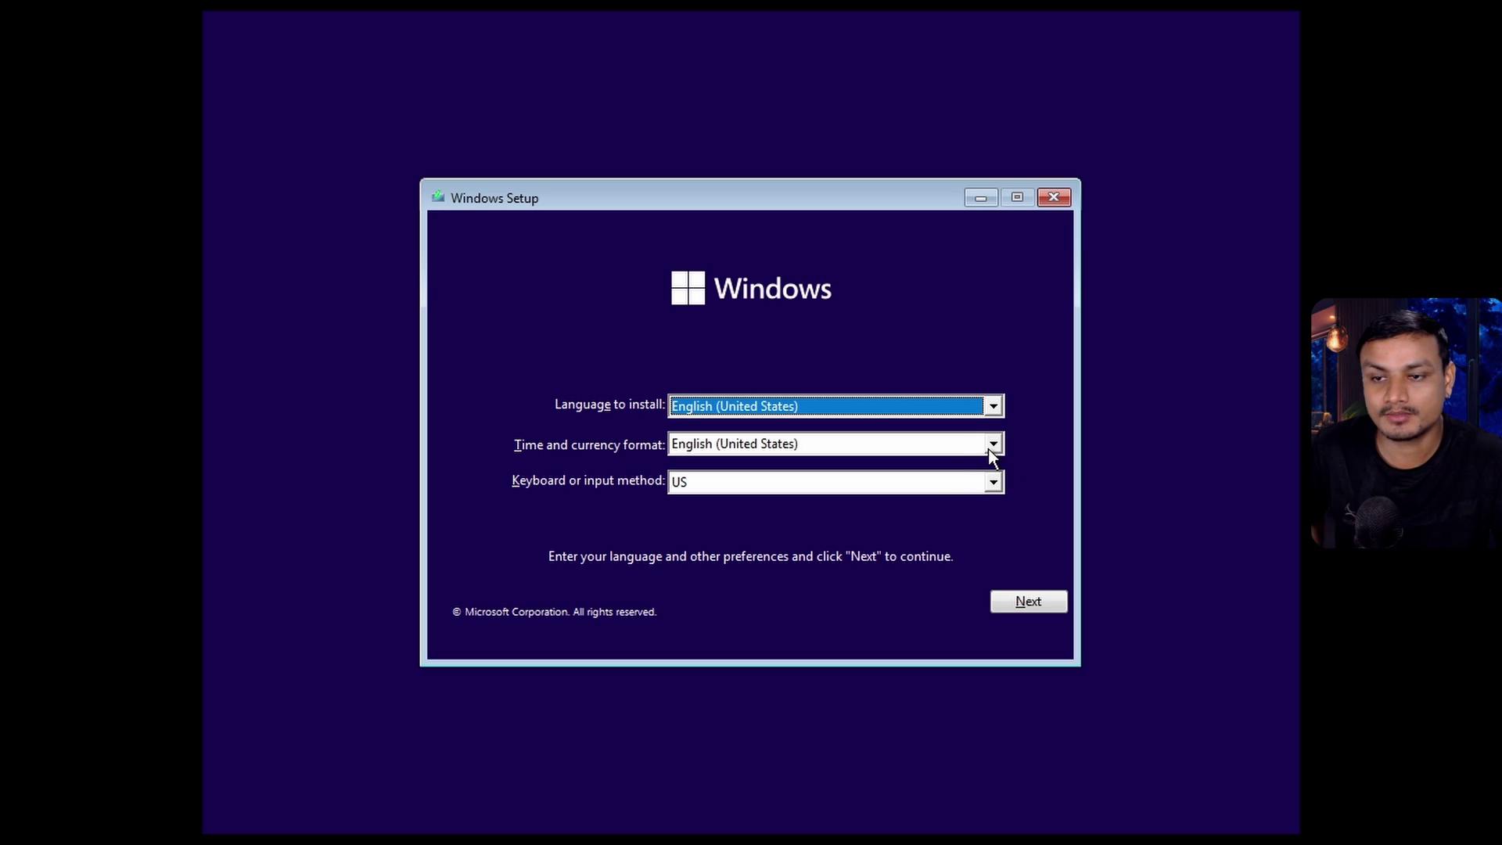
# - Set Time and currency format to English (World) and continue past language preferences
pyautogui.press('Tab')
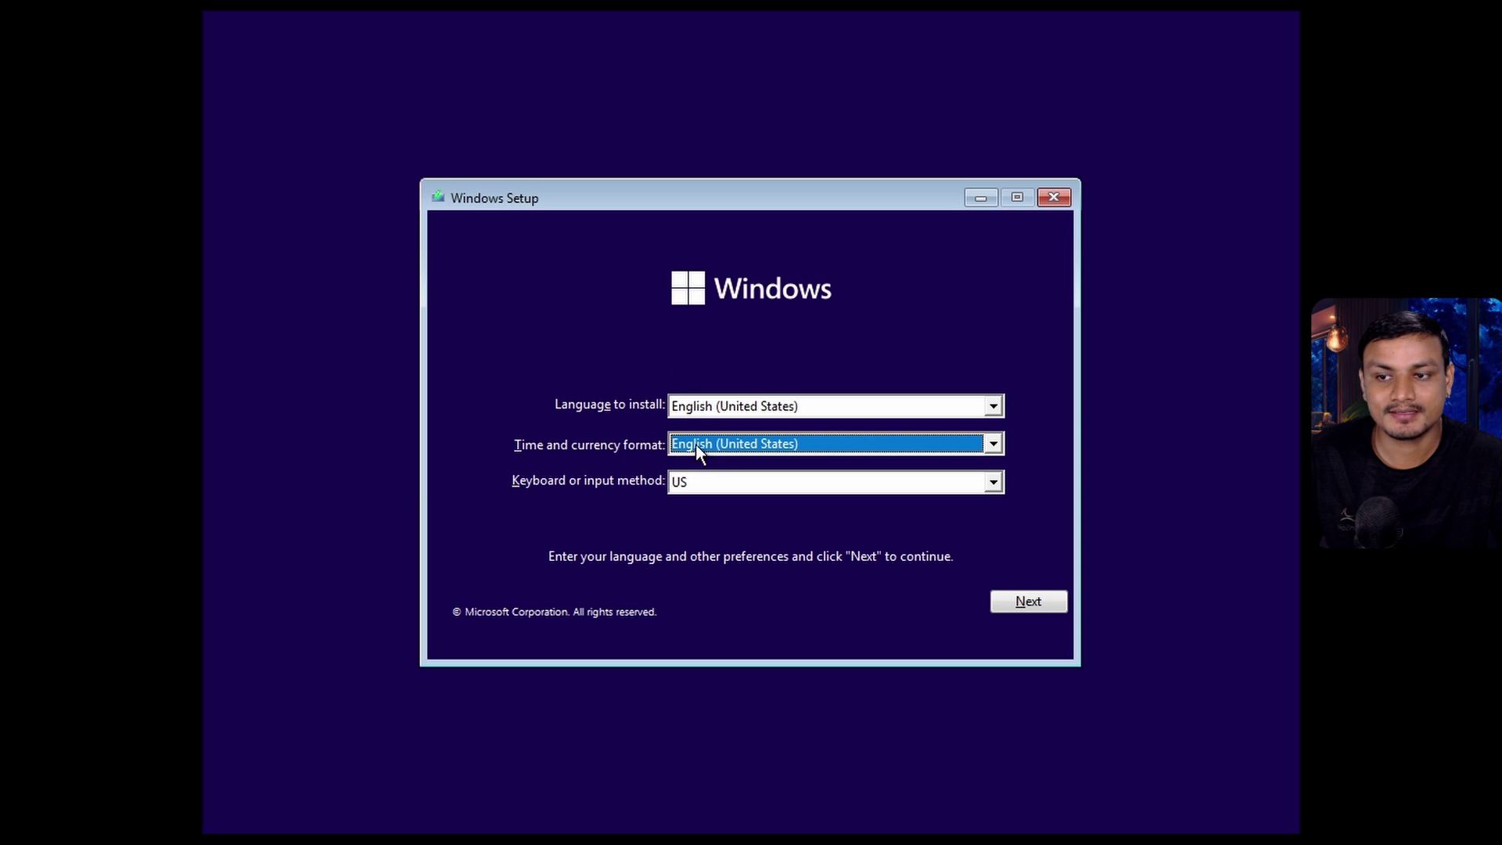
pyautogui.click(754, 445)
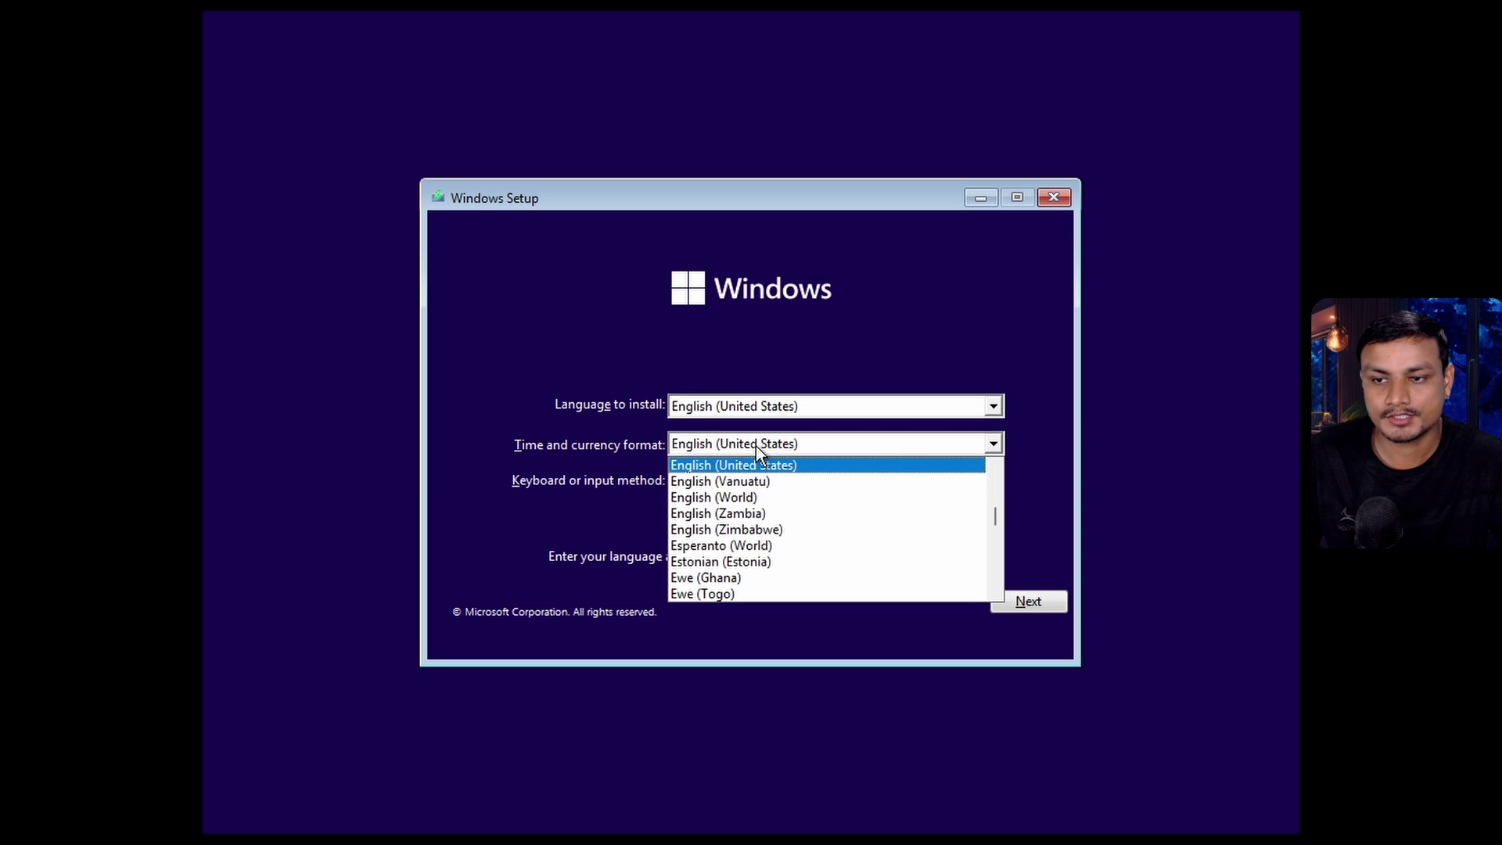
pyautogui.click(748, 498)
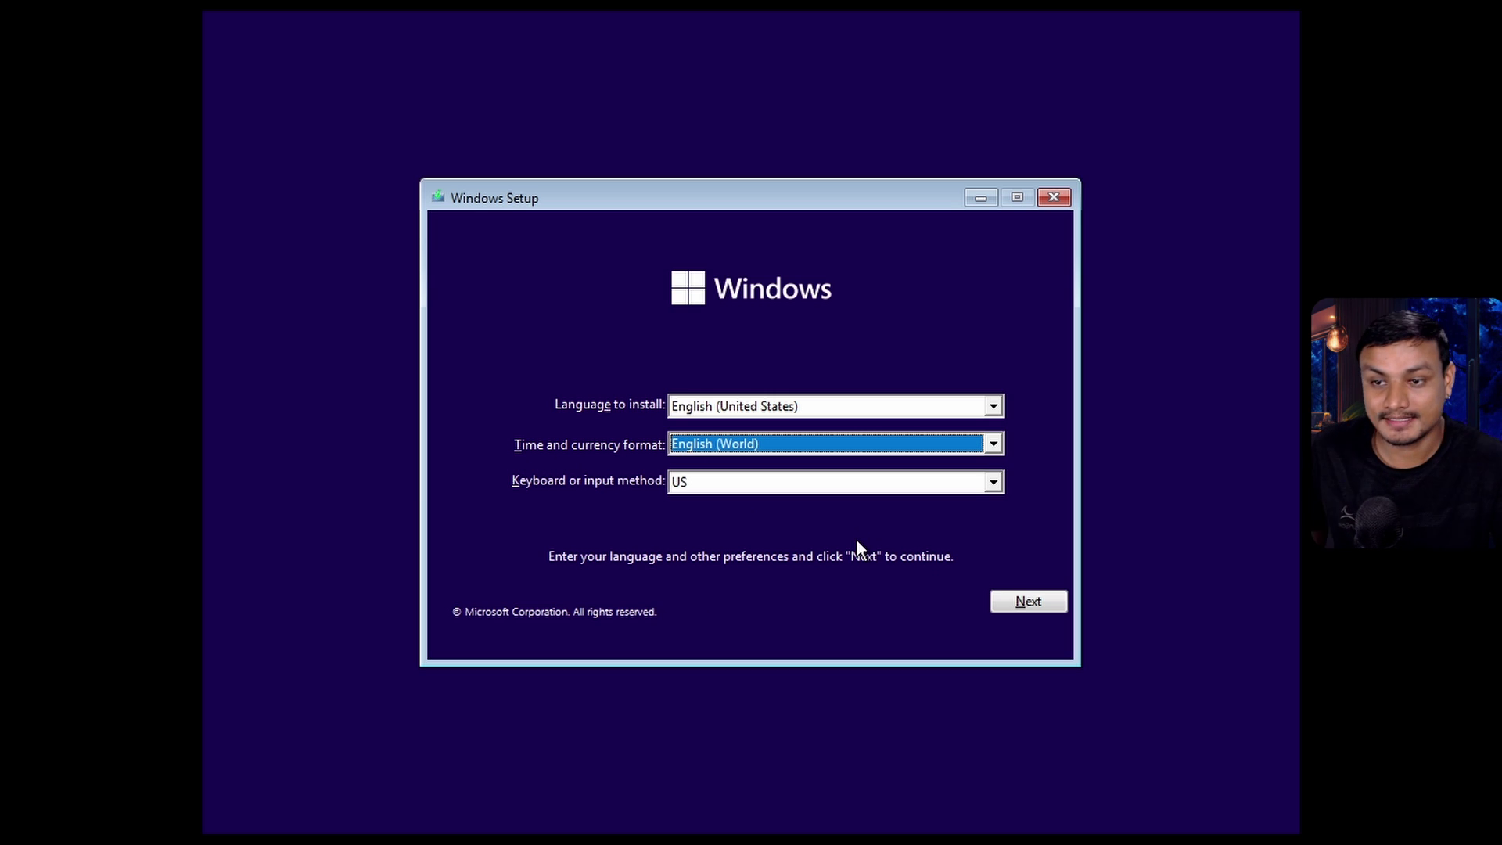
pyautogui.click(1034, 604)
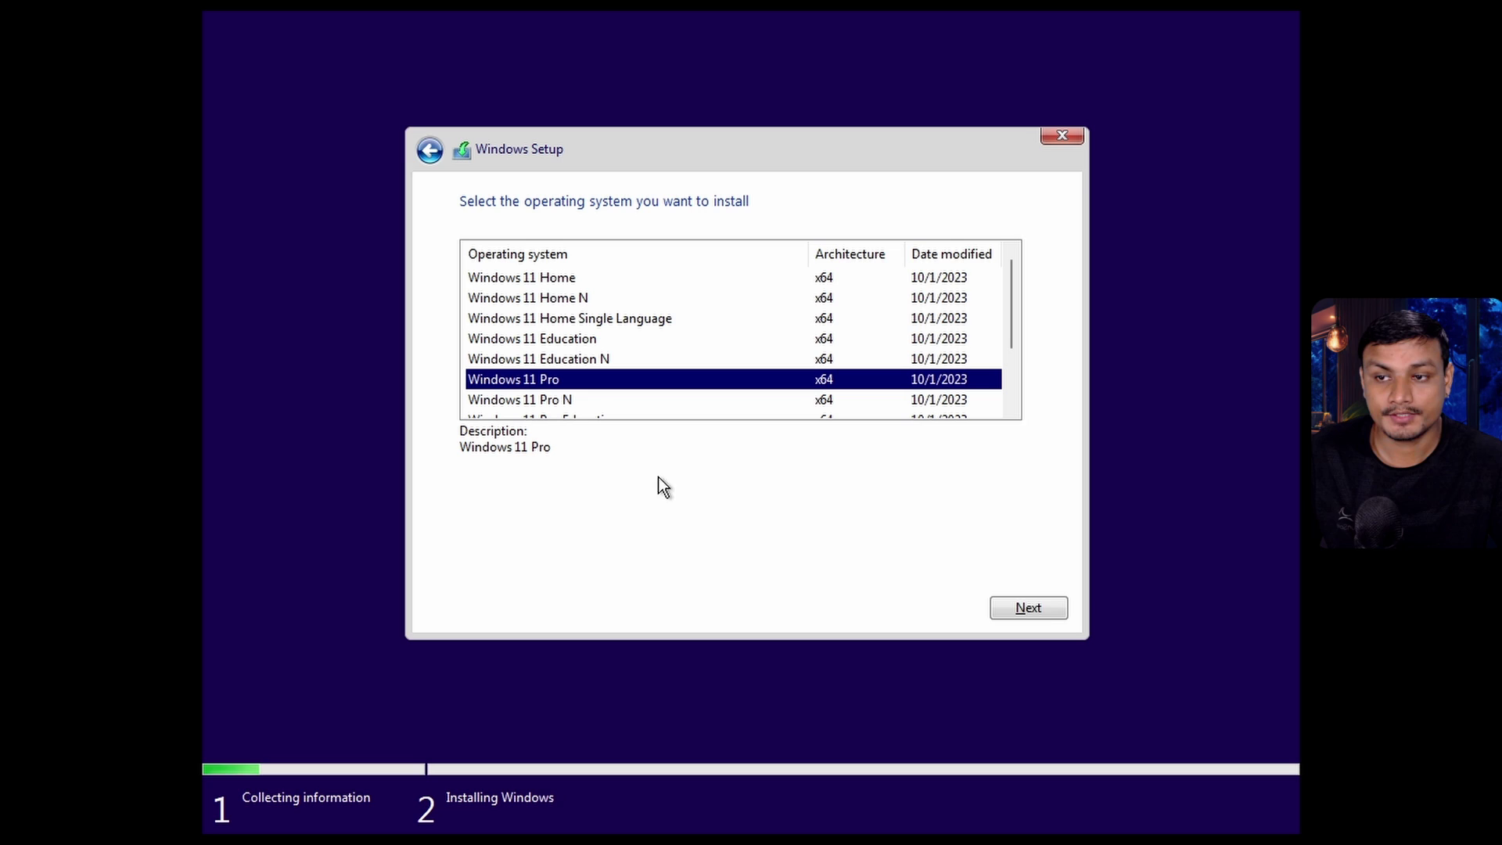
# - Choose Windows 11 Pro as the edition and accept the license terms
pyautogui.click(1039, 615)
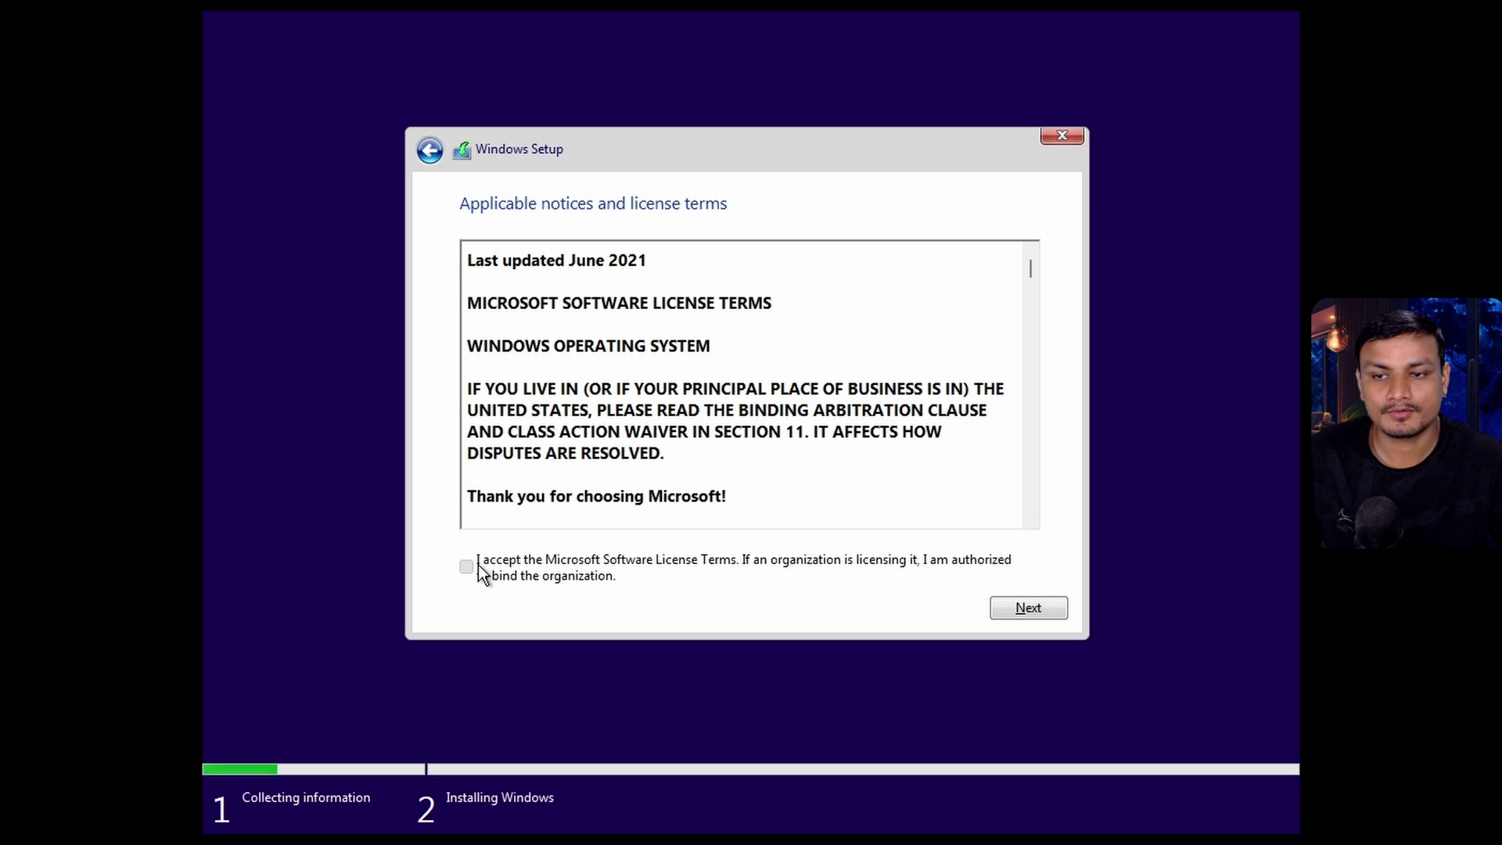
pyautogui.click(468, 566)
pyautogui.moveTo(1030, 274); pyautogui.dragTo(1029, 515)
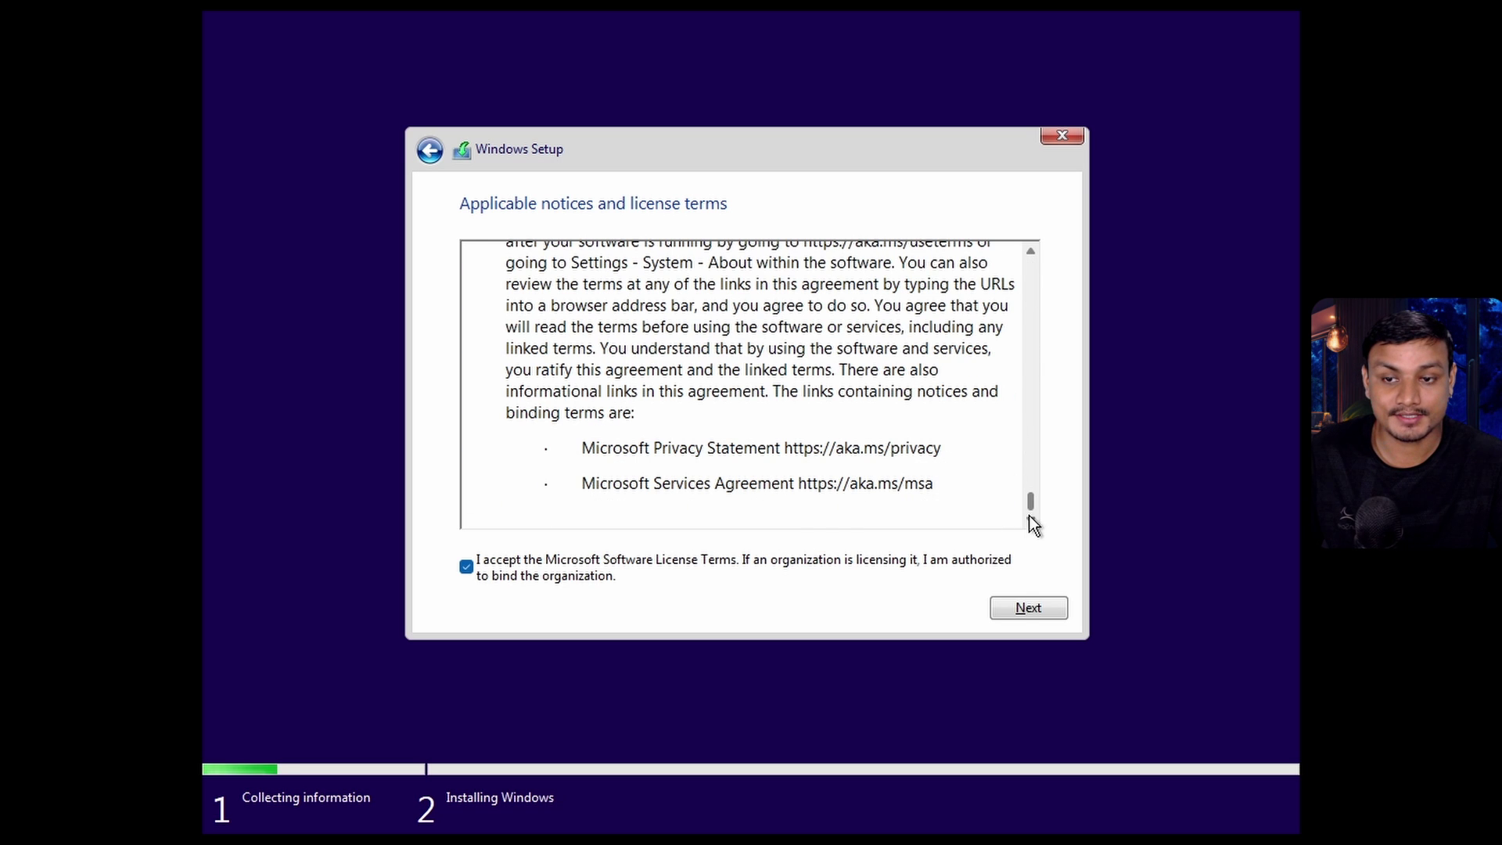
# - Run a Custom Windows-only install onto Drive 0's 64 GB unallocated space
pyautogui.click(1022, 609)
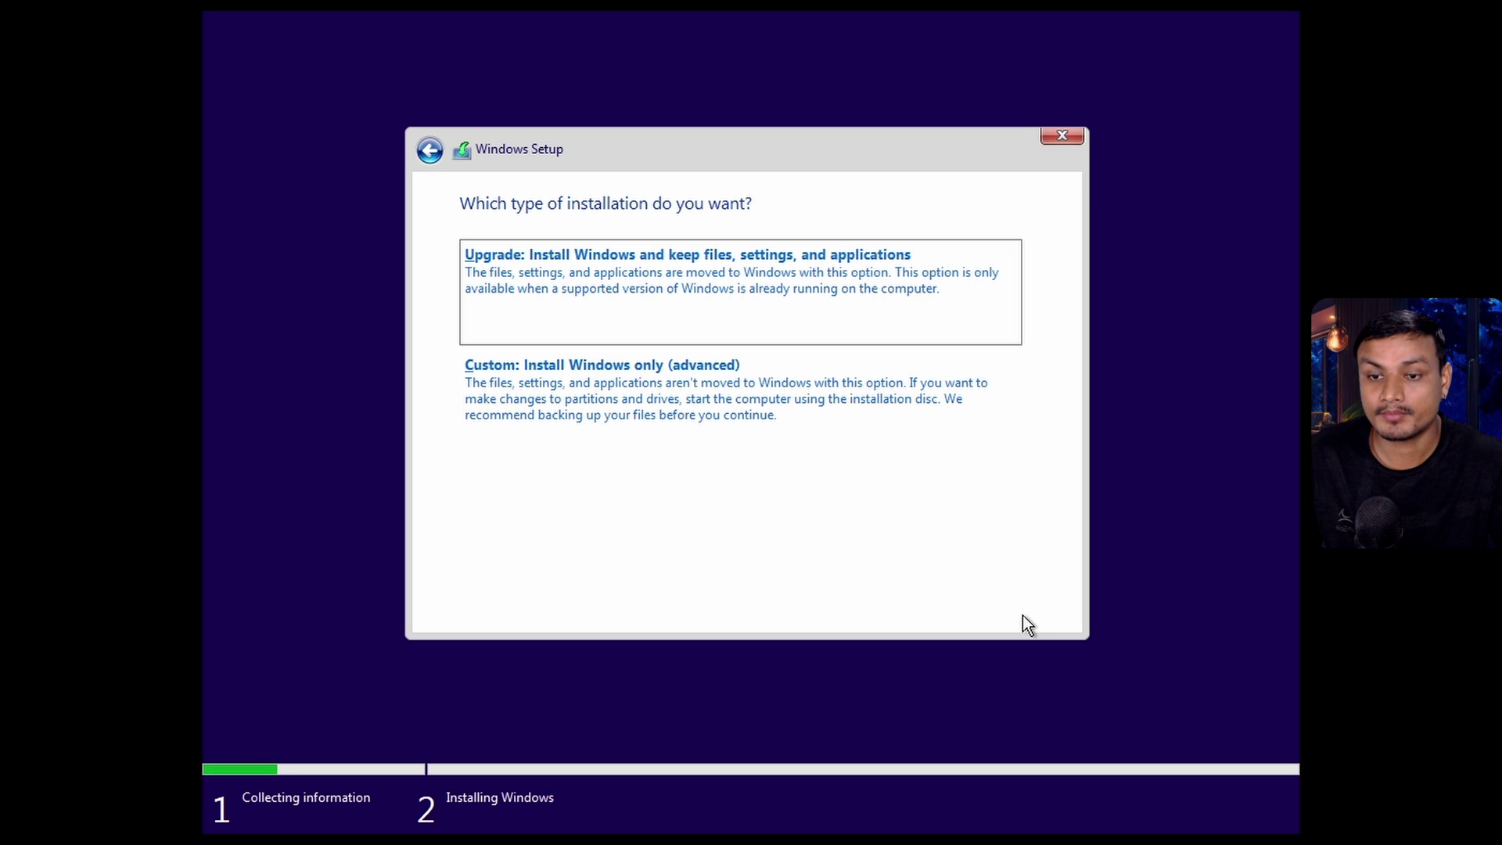
pyautogui.click(856, 438)
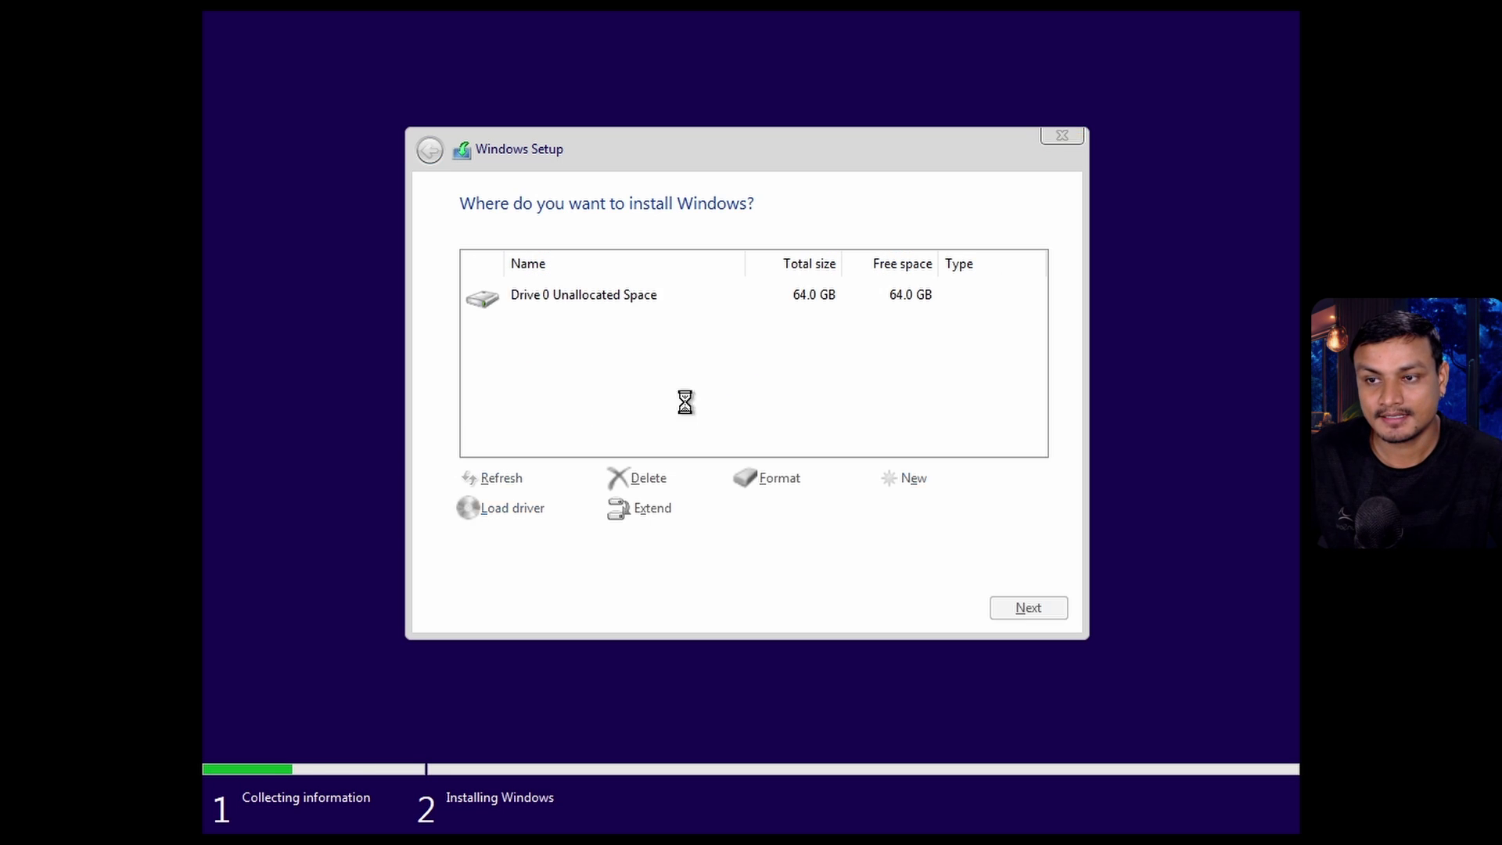
pyautogui.click(1016, 607)
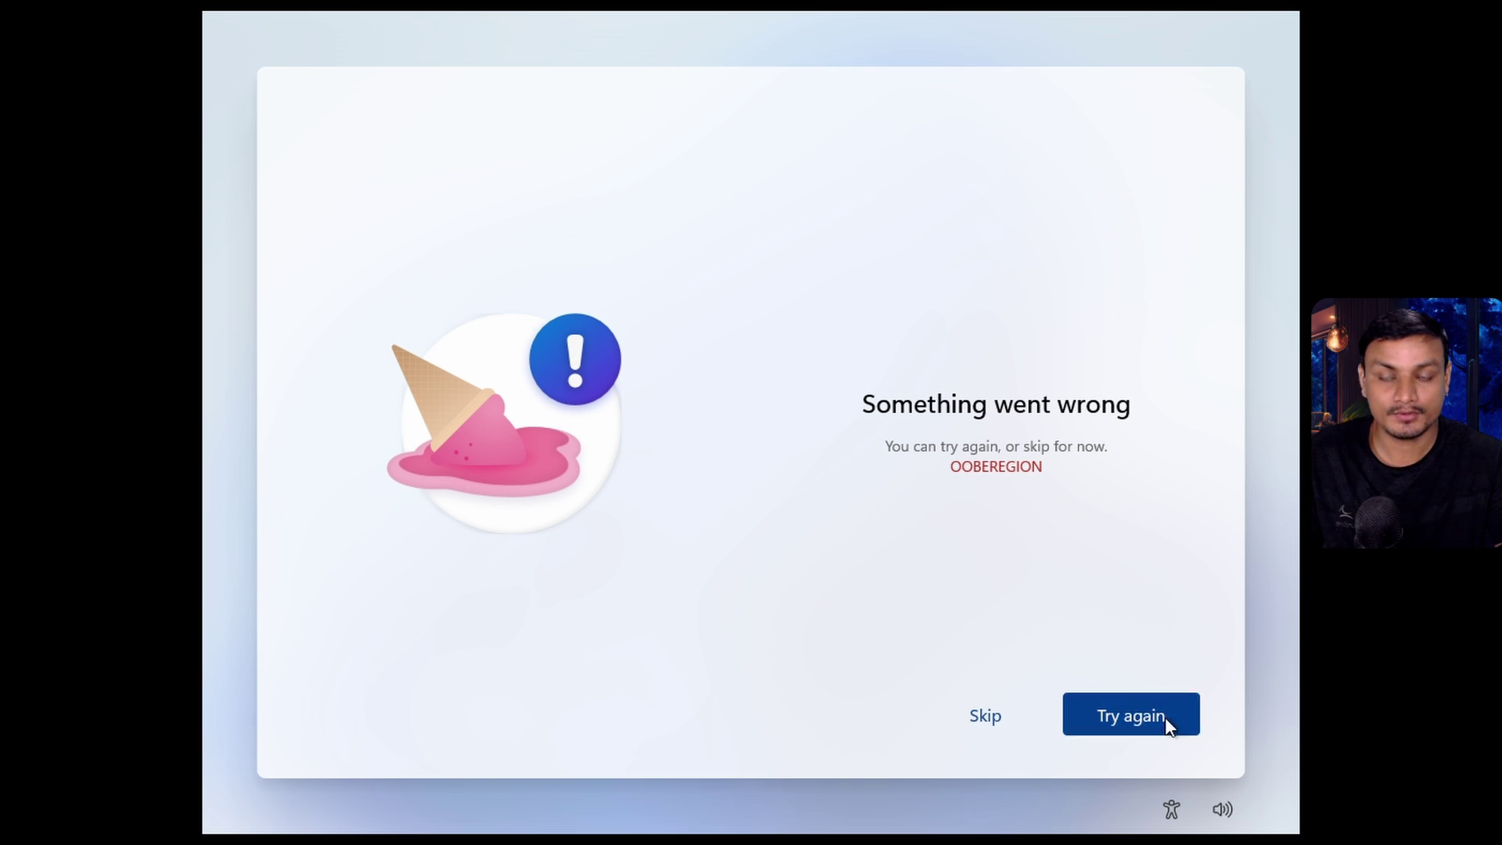
# - Skip the OOBEREGION error, accept the US keyboard layout, and choose personal use
pyautogui.click(983, 718)
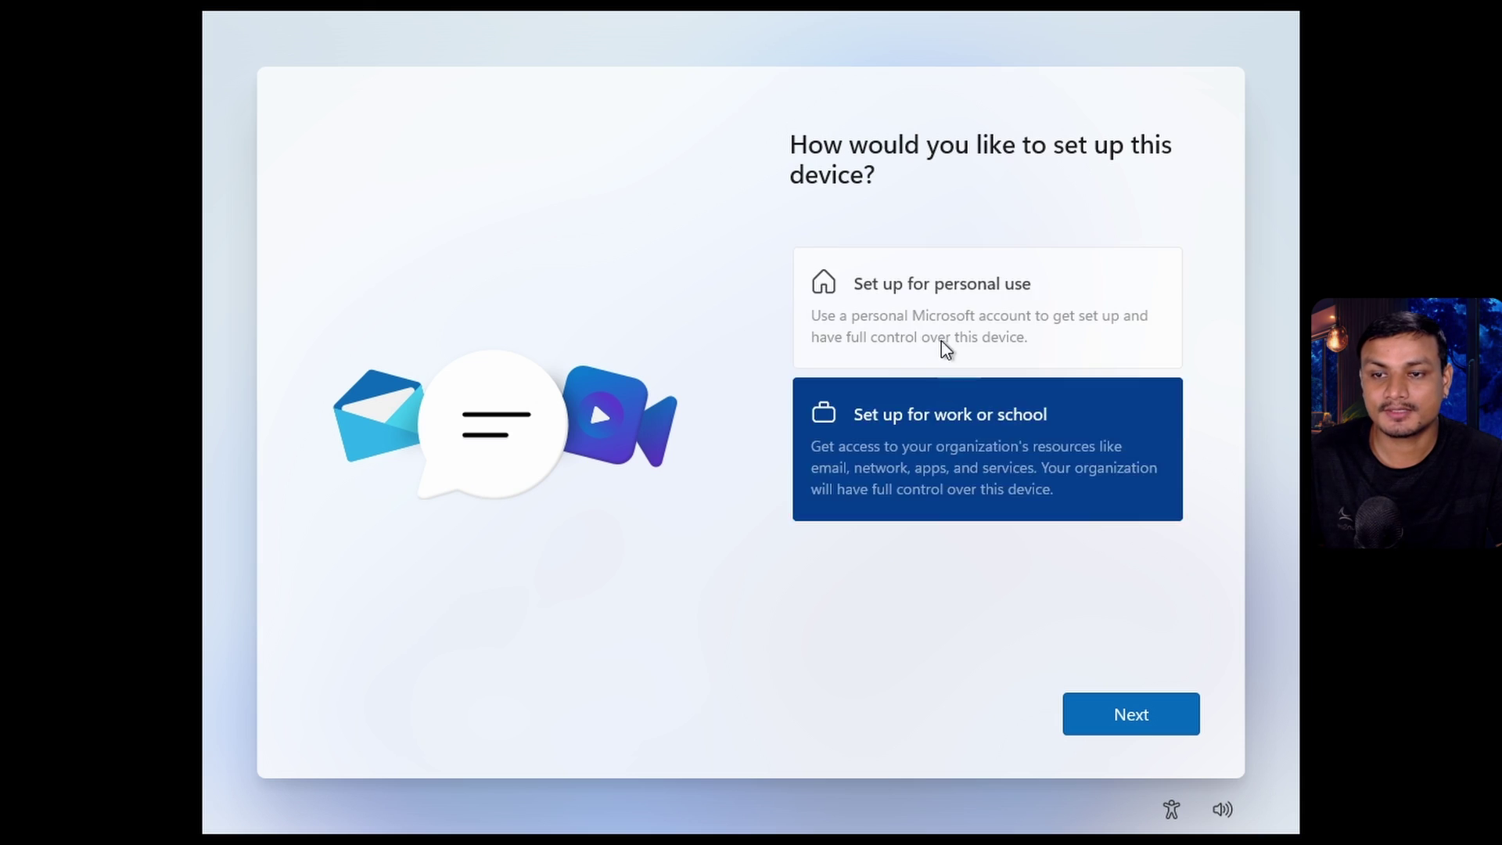
pyautogui.click(941, 340)
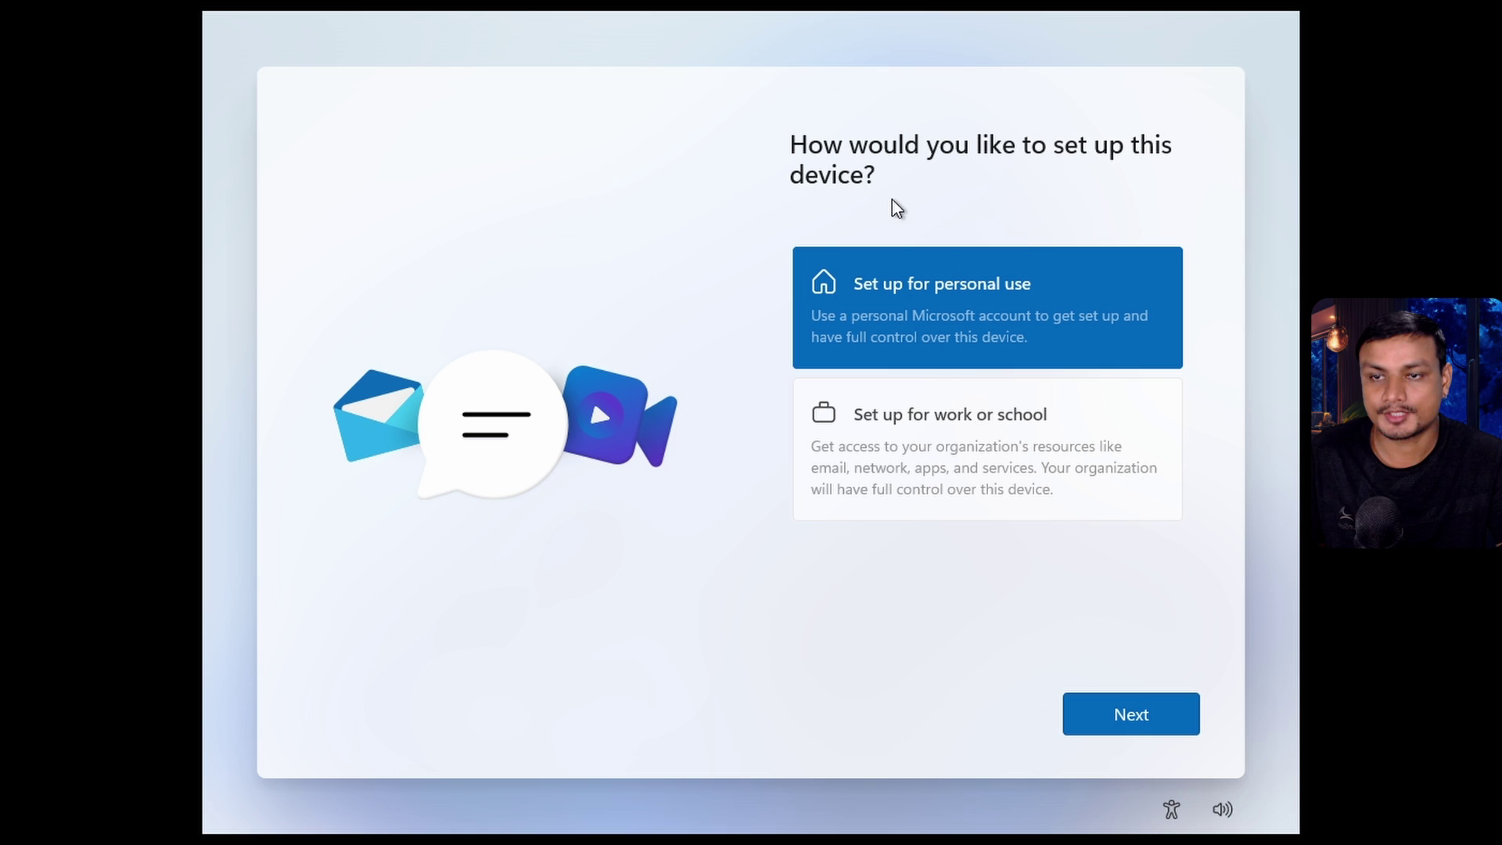
pyautogui.click(959, 407)
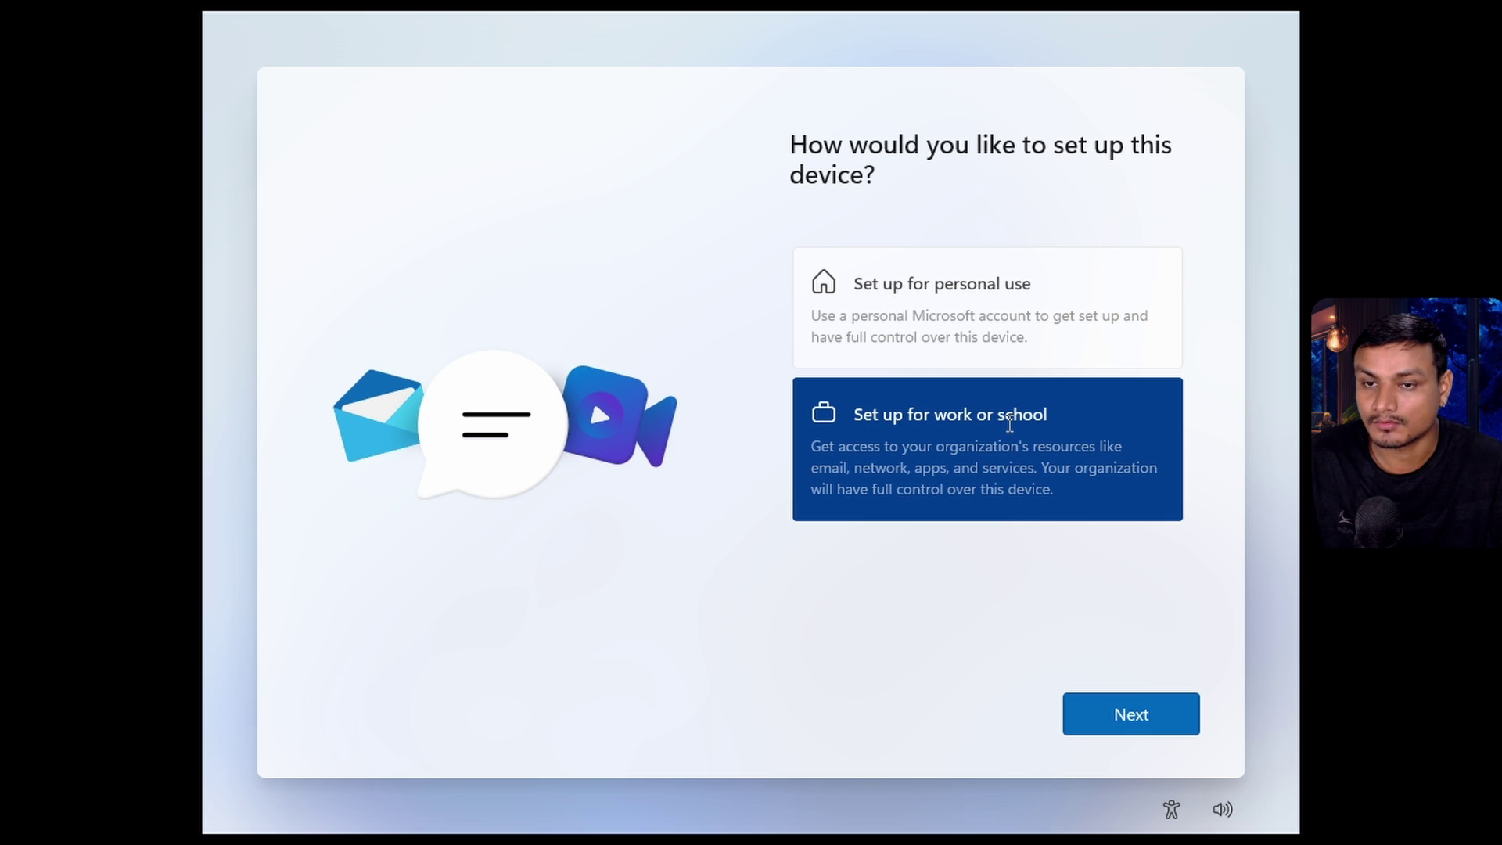
pyautogui.click(1005, 323)
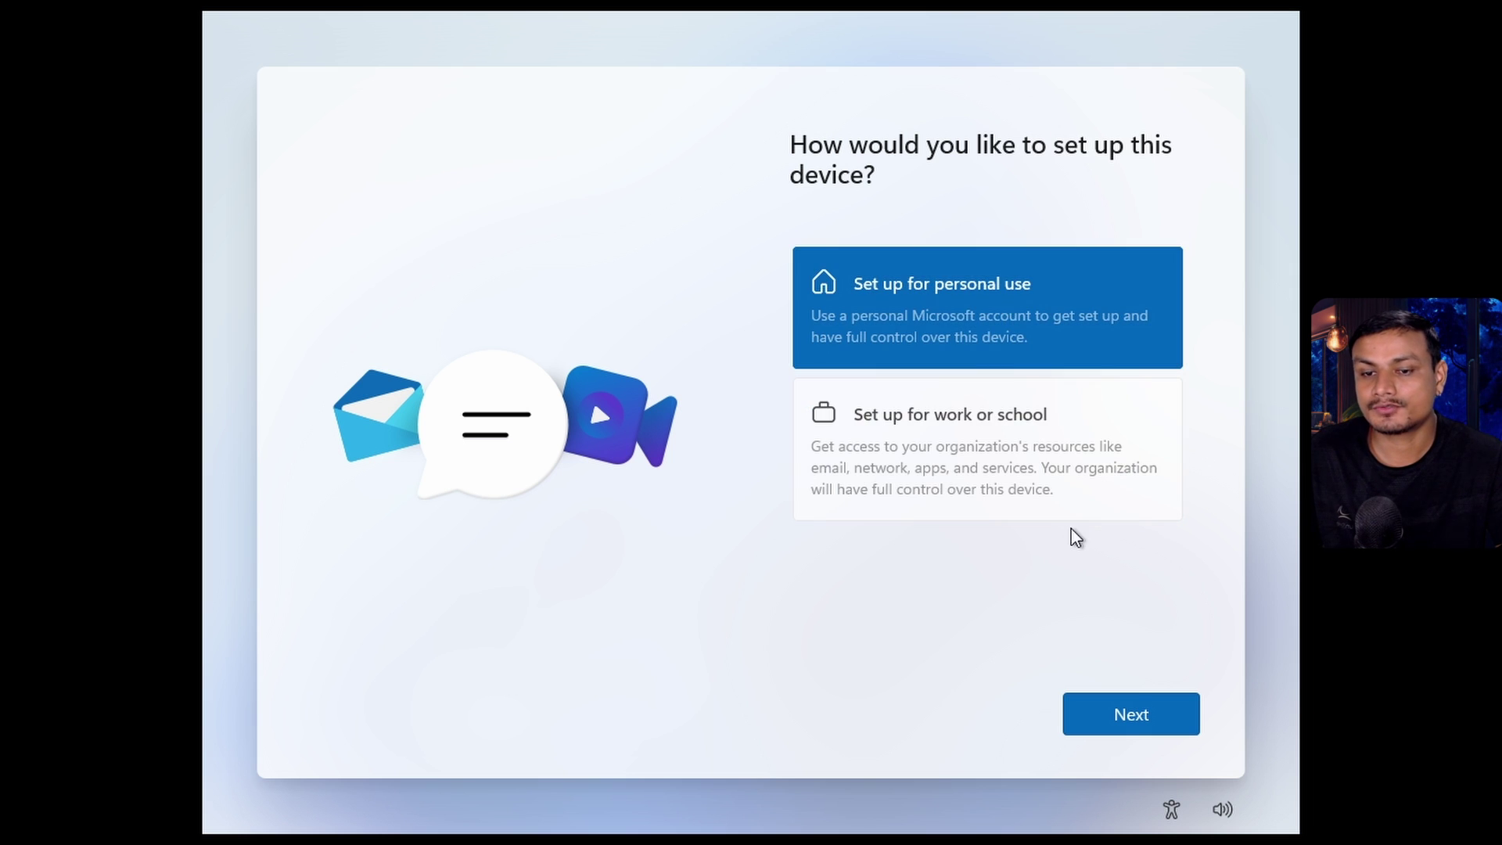
# - Continue to the Microsoft account sign-in page and view the other sign-in options
pyautogui.click(1146, 718)
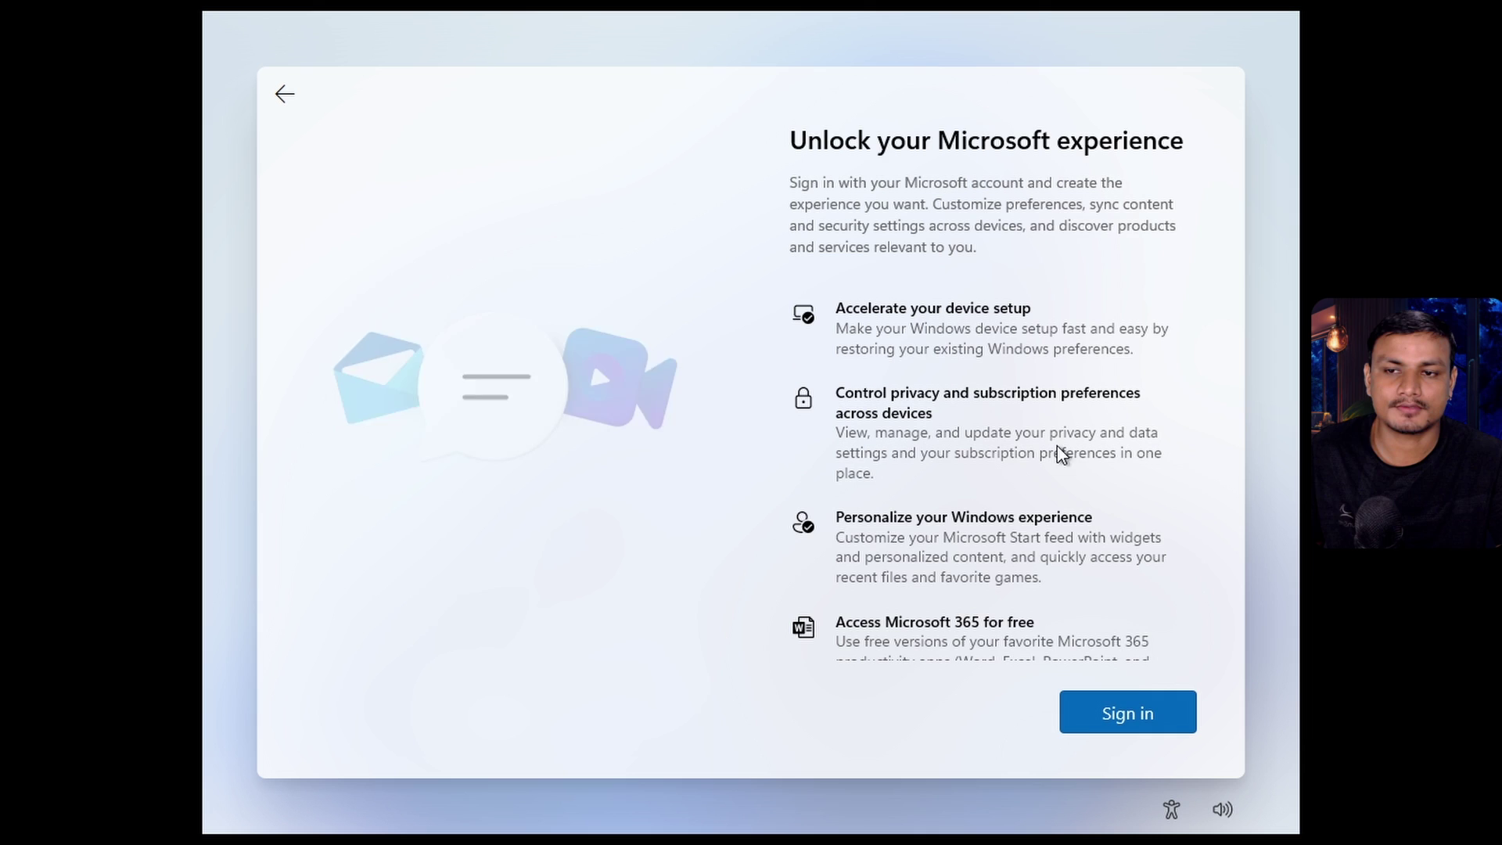
pyautogui.scroll(-1, 1017, 501)
pyautogui.click(1127, 711)
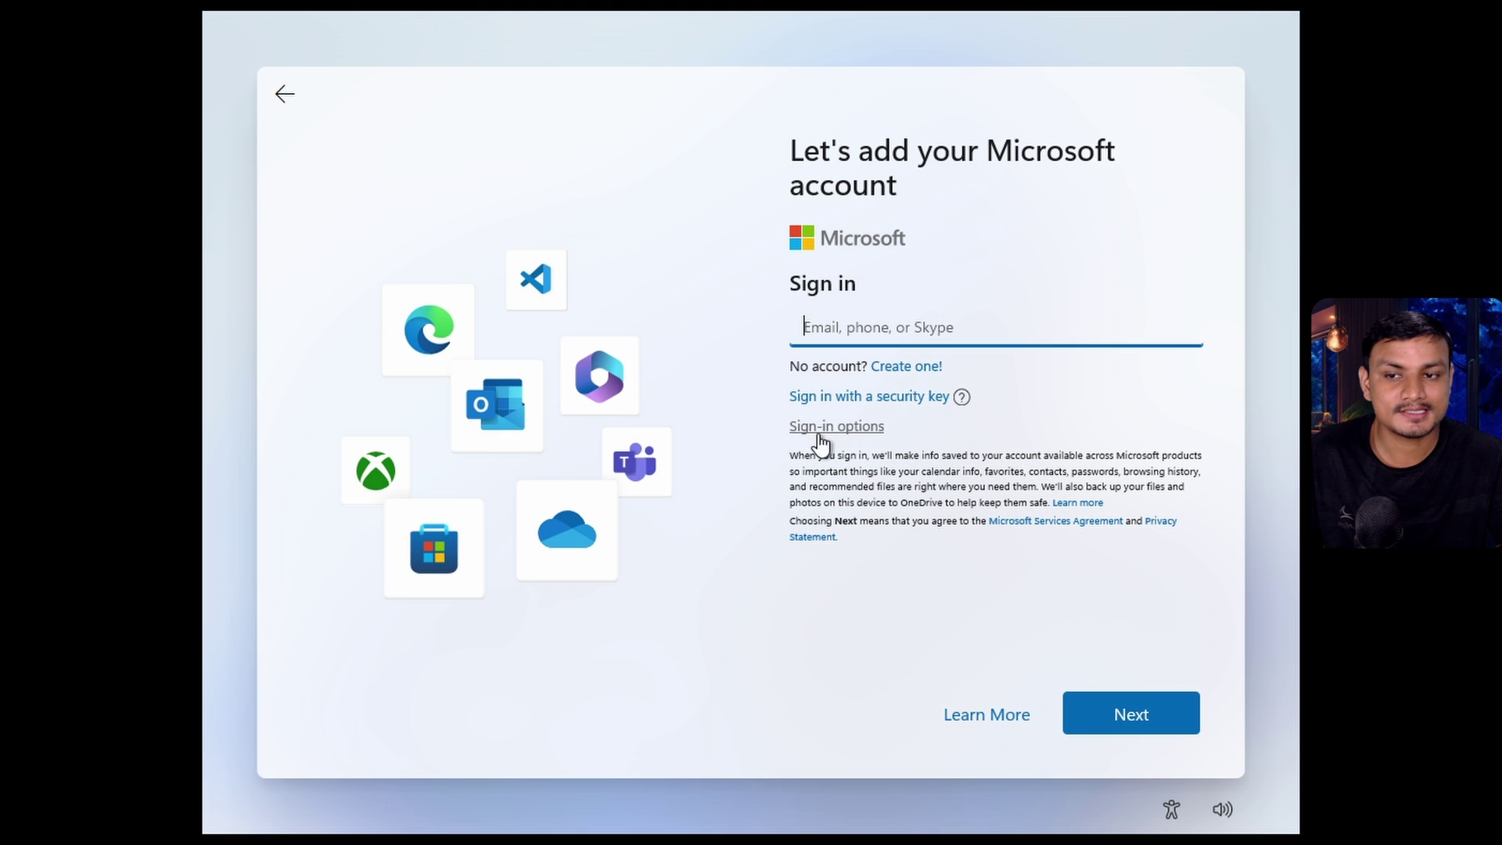
pyautogui.click(818, 435)
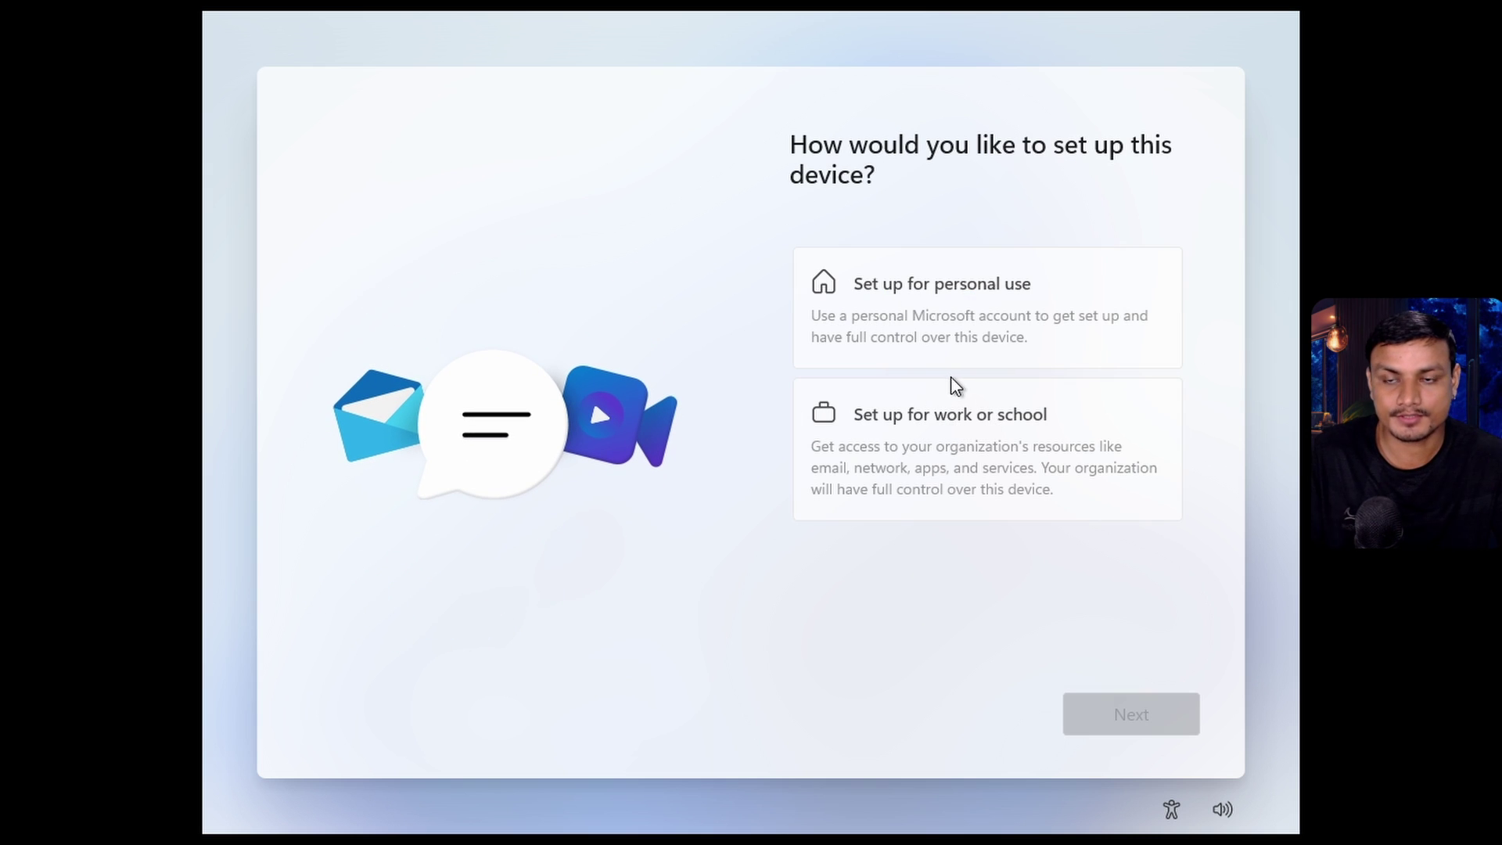
# - Choose work or school, use Domain join instead, and leave the password blank
pyautogui.click(920, 430)
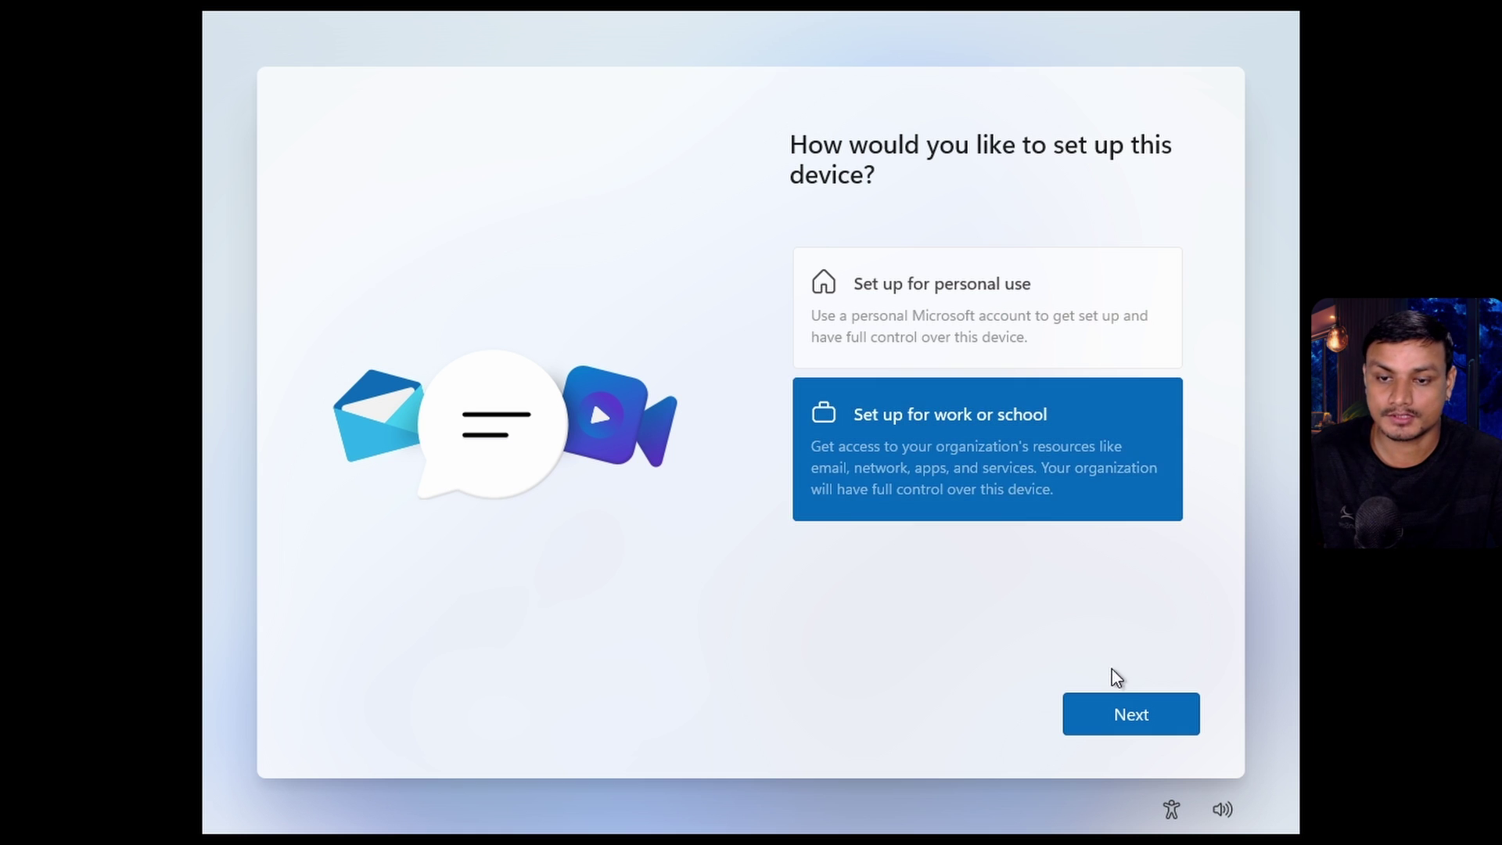
pyautogui.click(1120, 704)
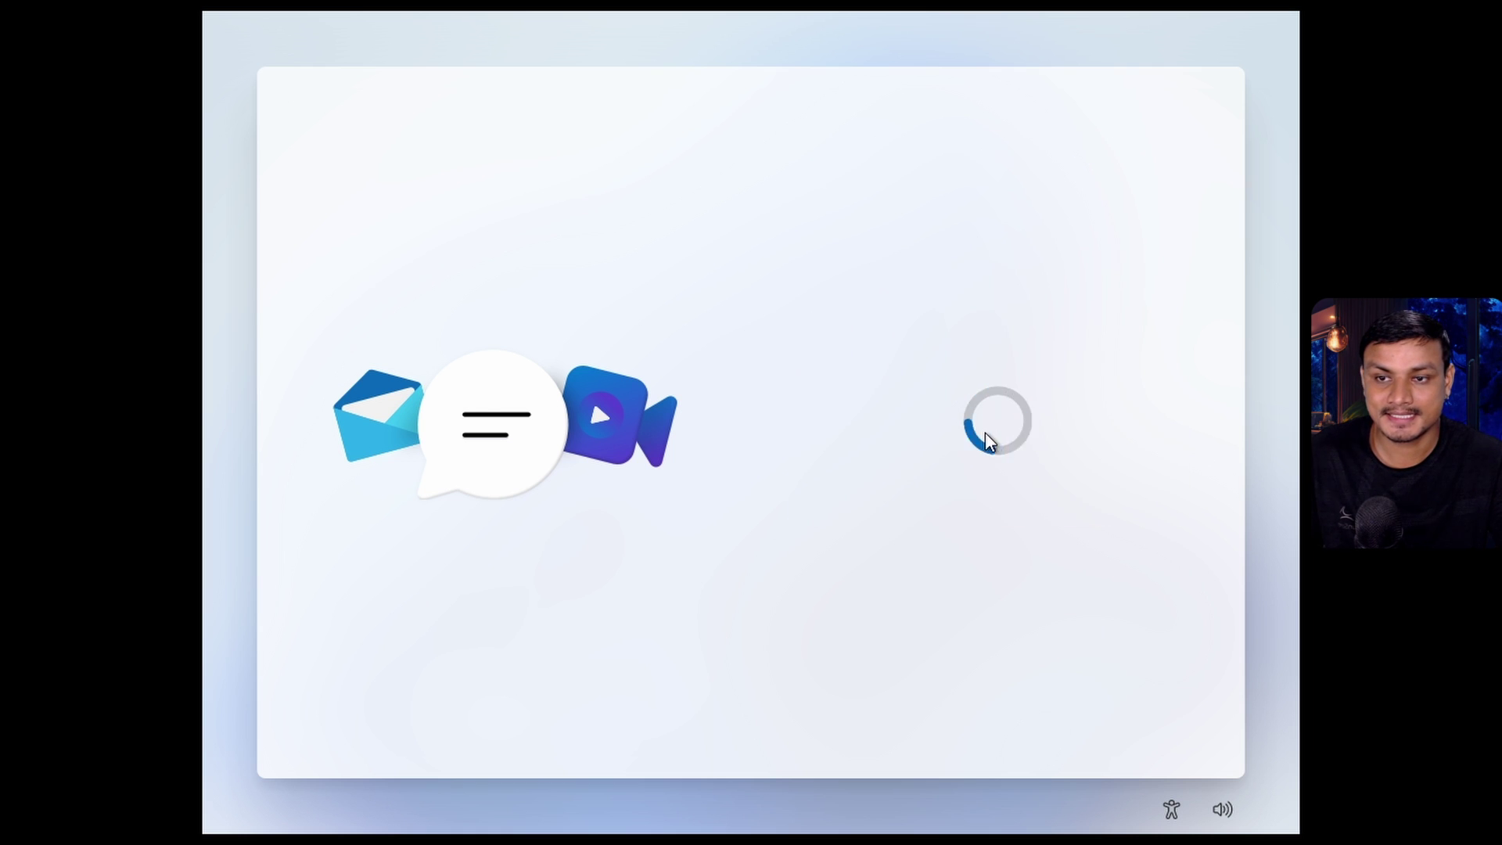
pyautogui.click(806, 483)
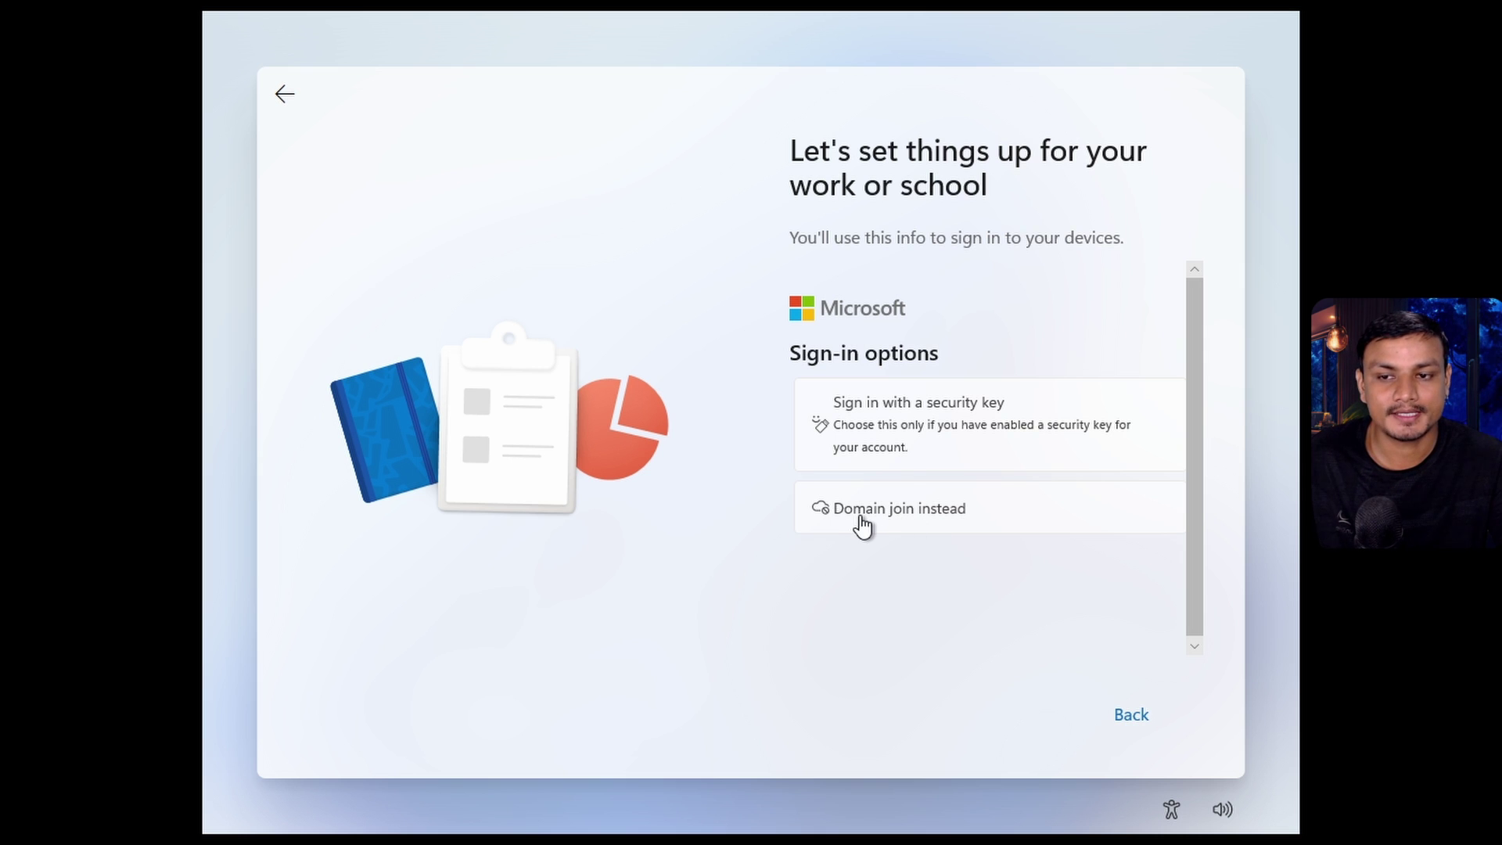
pyautogui.click(923, 515)
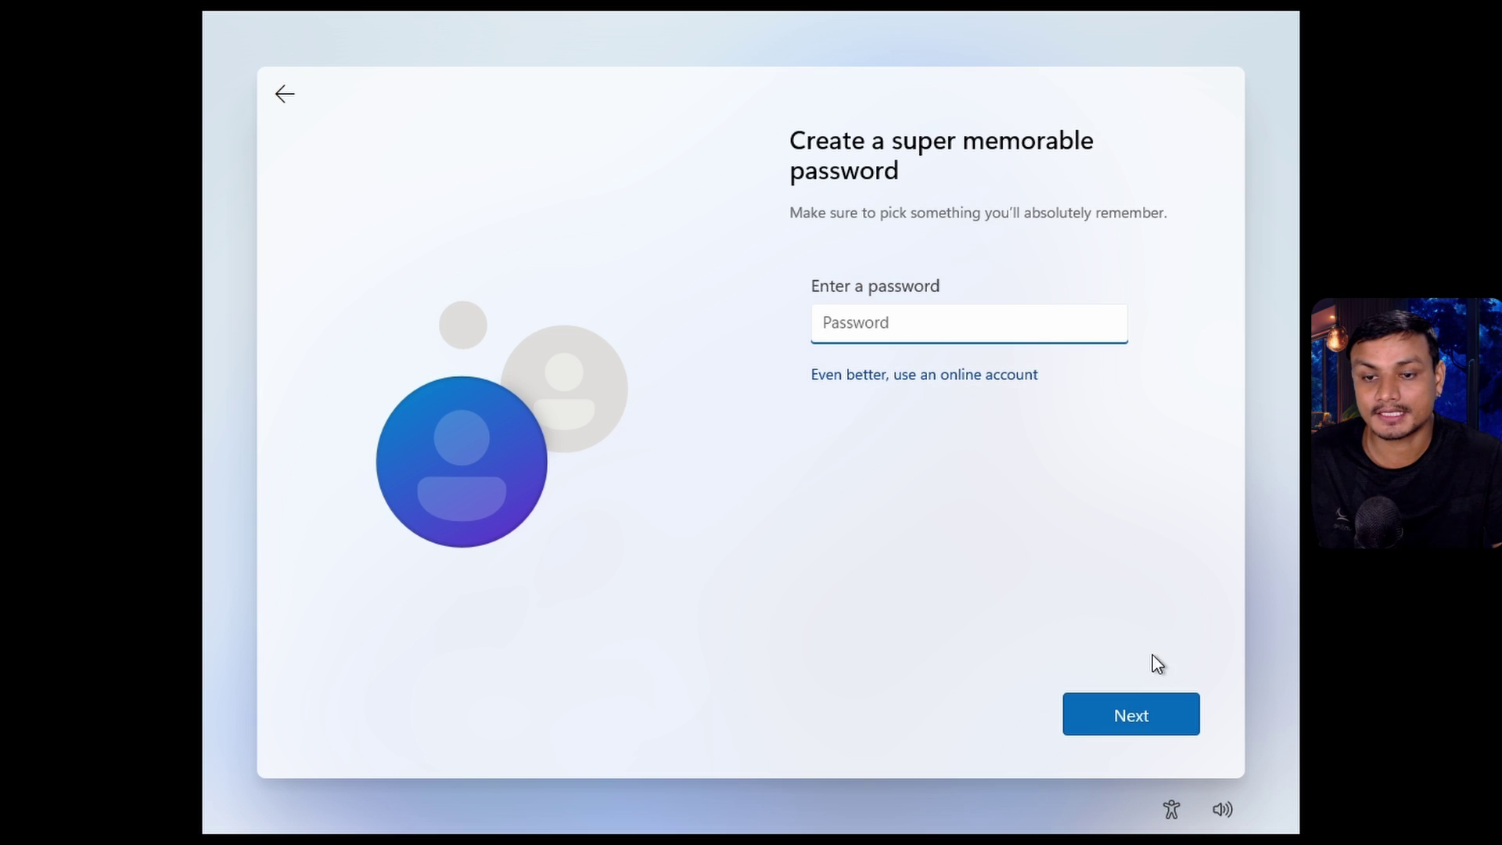
pyautogui.click(1157, 720)
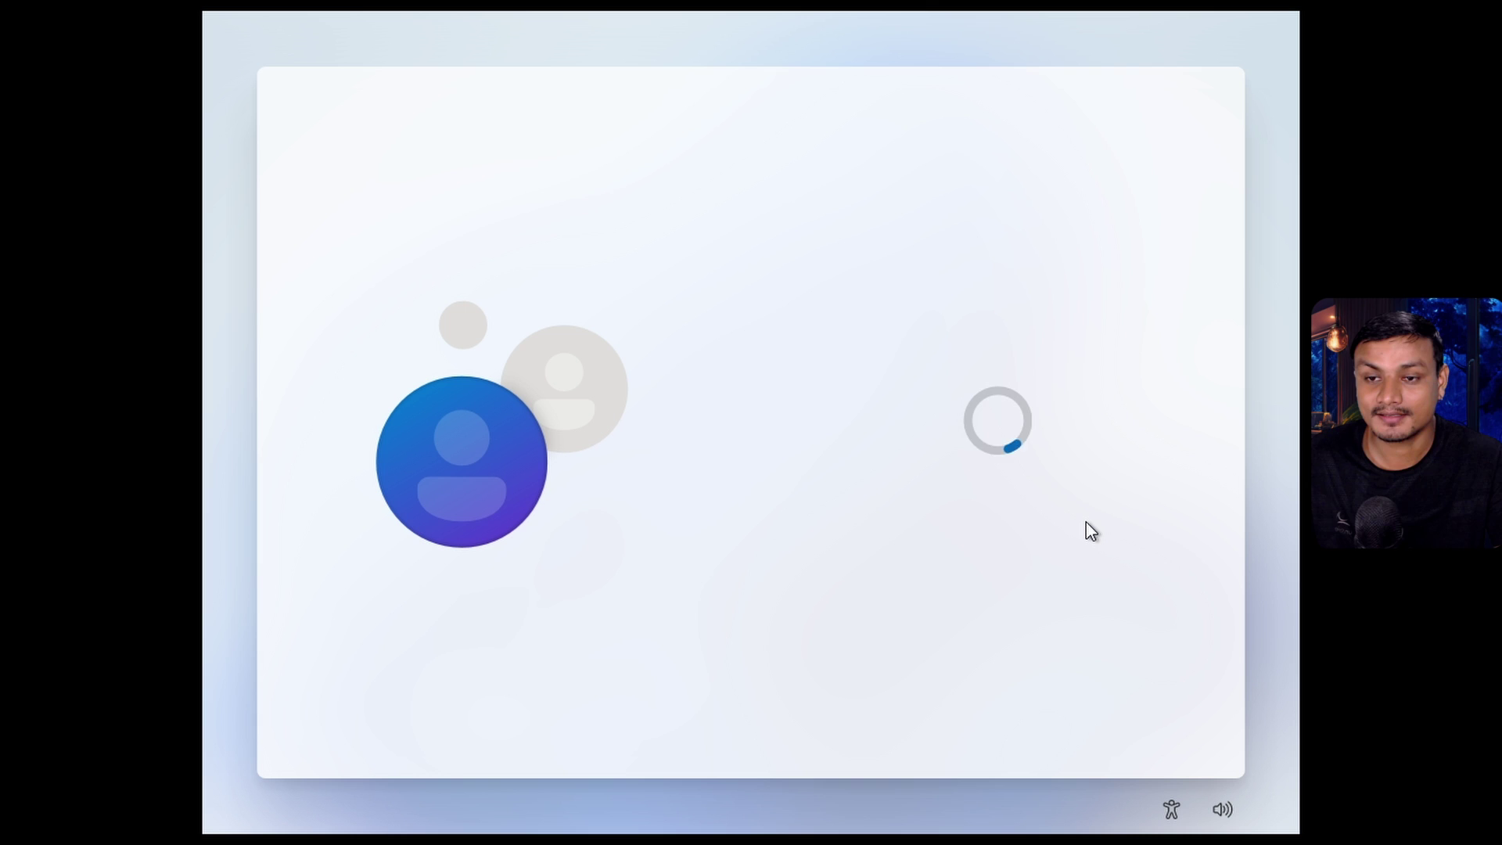
pyautogui.scroll(-1, 825, 469)
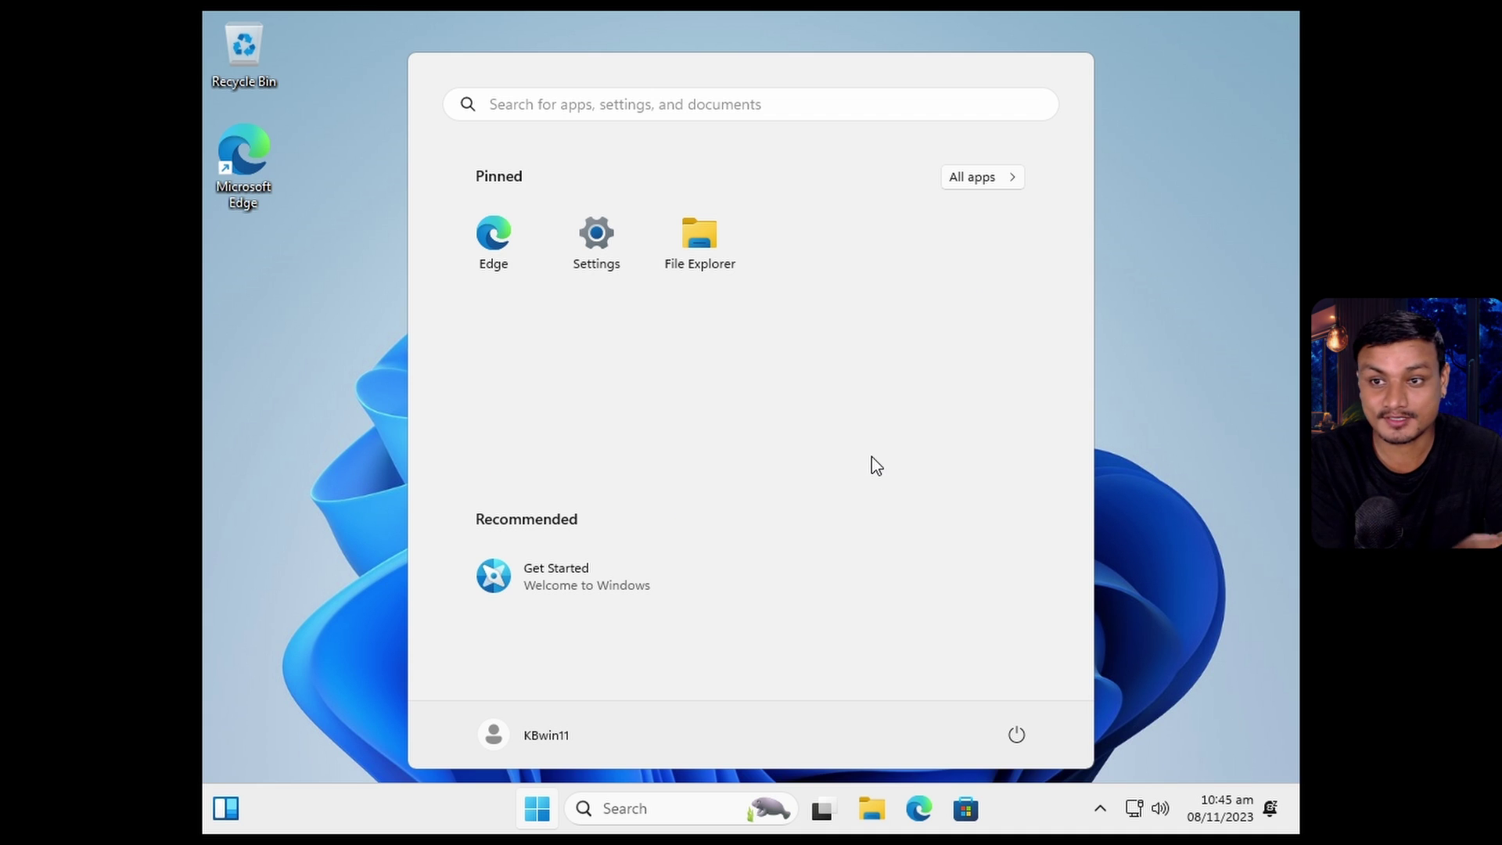
# - Scroll through the Start menu's All apps list of preinstalled apps, then close it
pyautogui.click(985, 178)
pyautogui.scroll(-5, 670, 542)
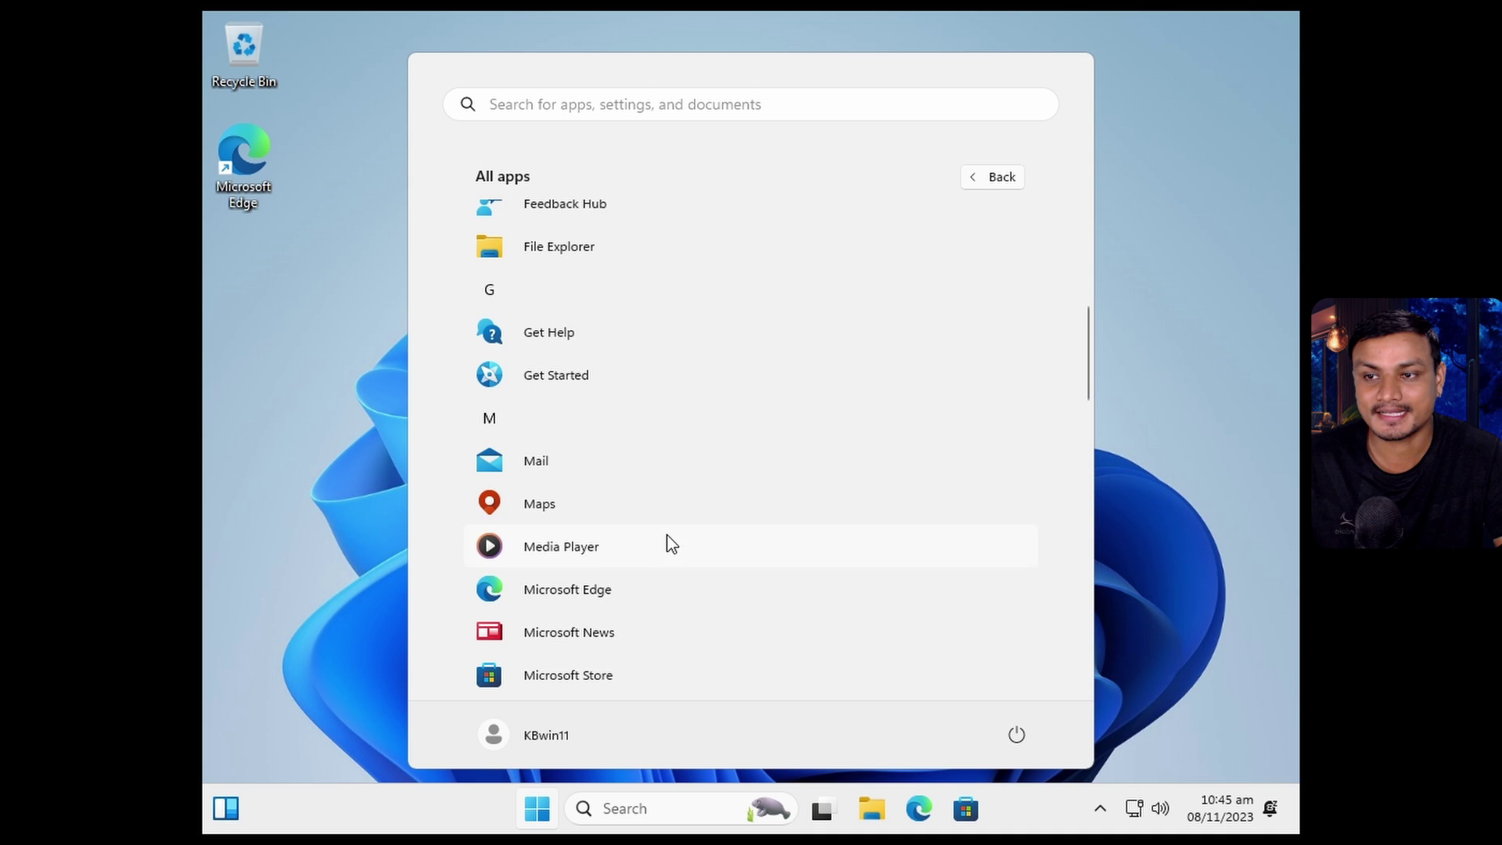
pyautogui.scroll(5, 664, 508)
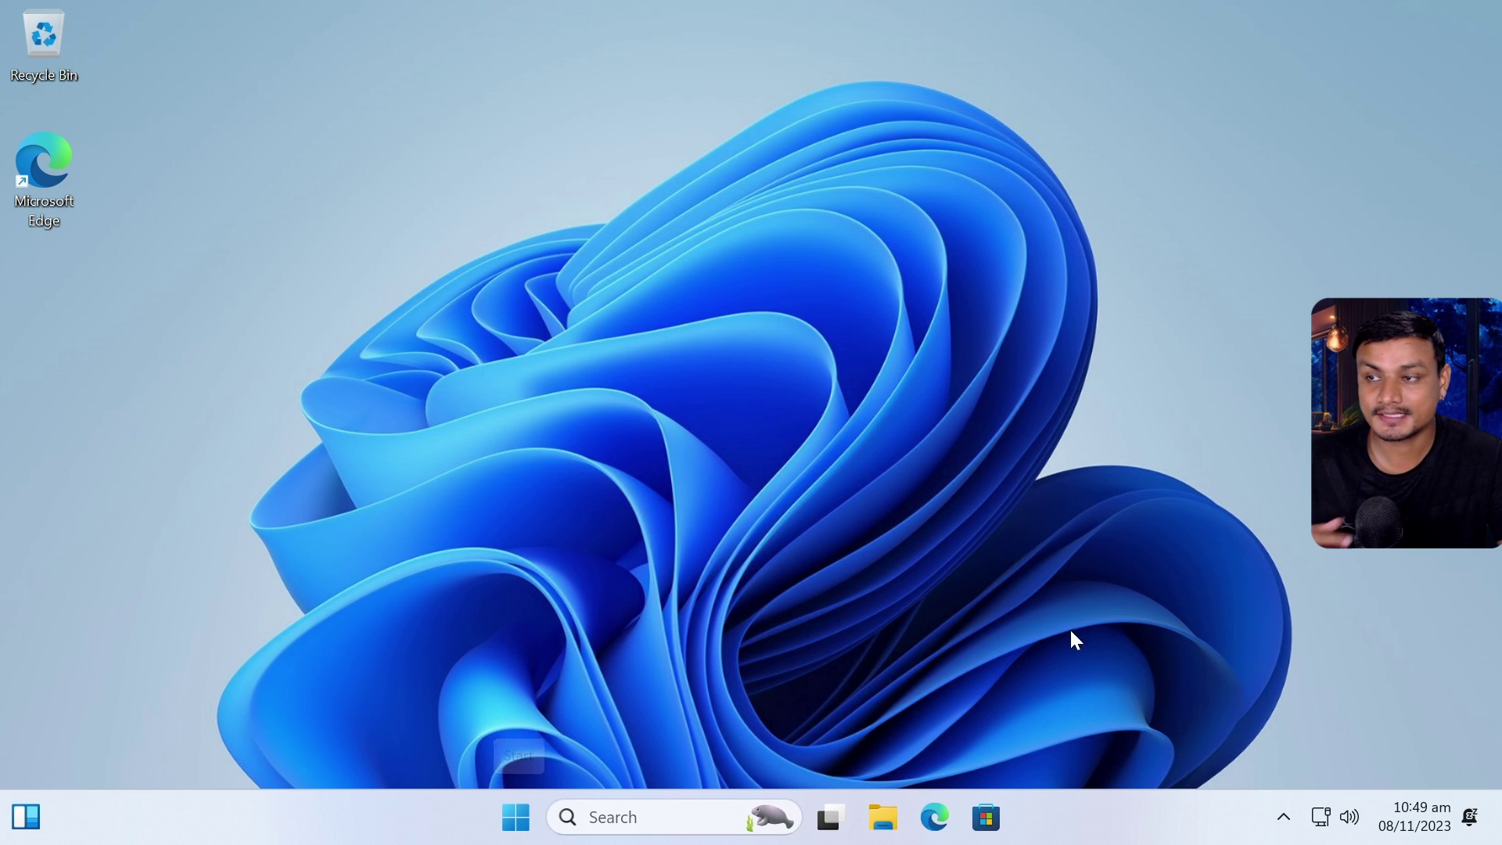
pyautogui.click(518, 819)
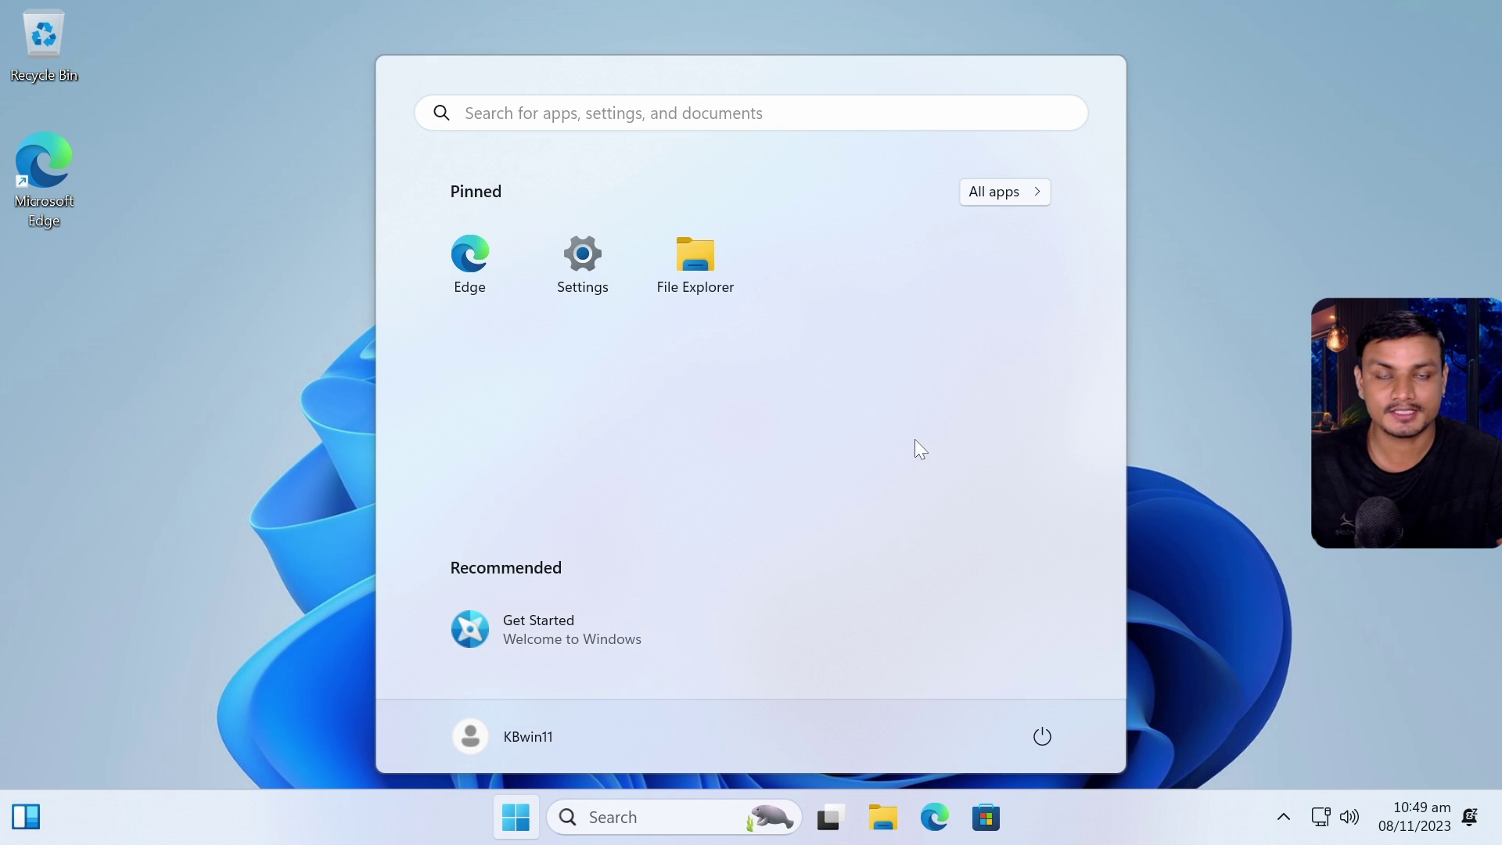
pyautogui.click(1004, 195)
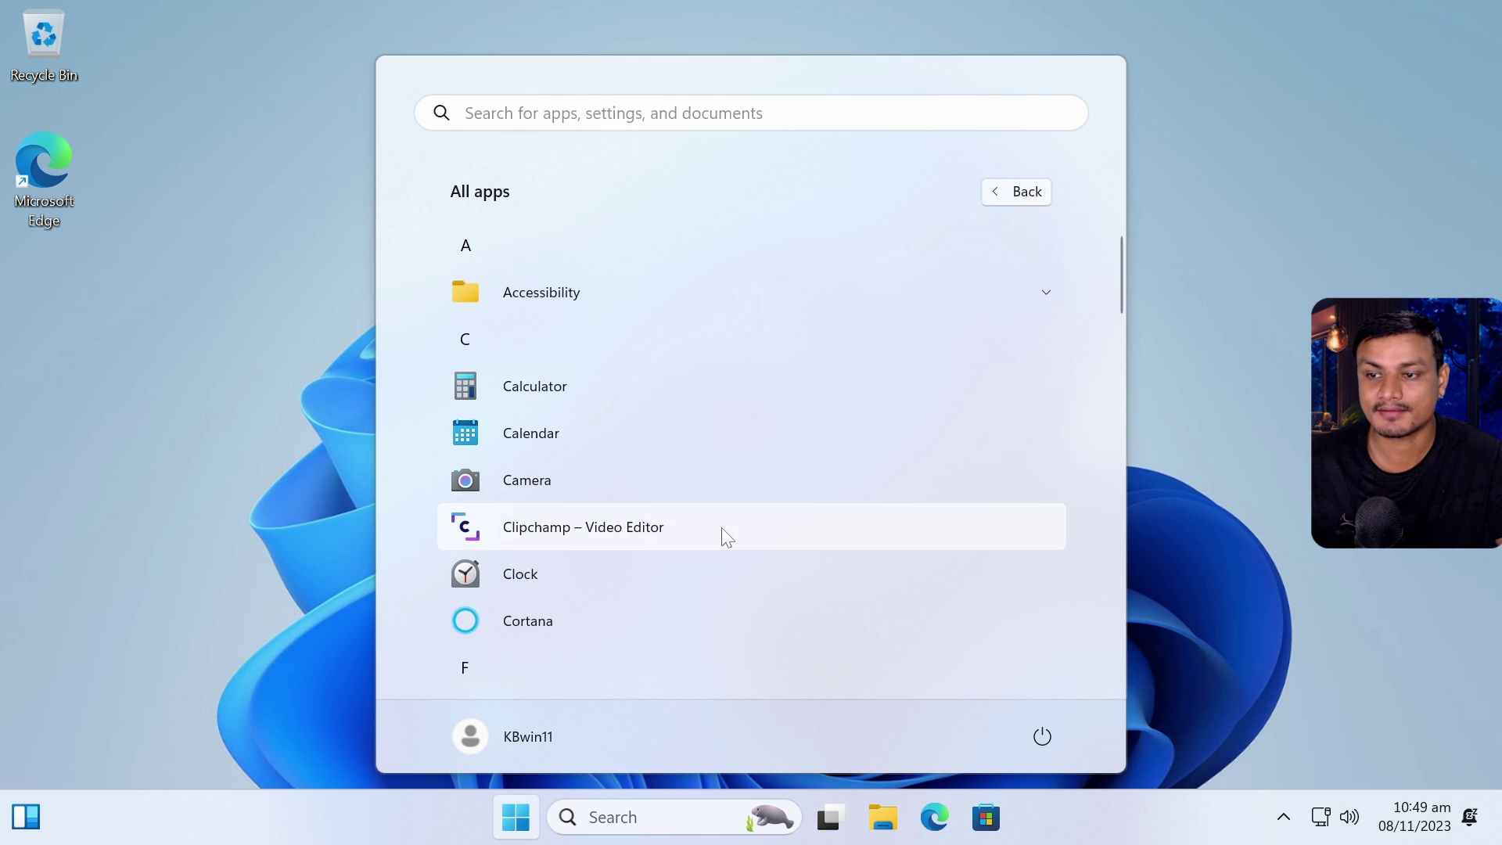
pyautogui.scroll(-5, 749, 539)
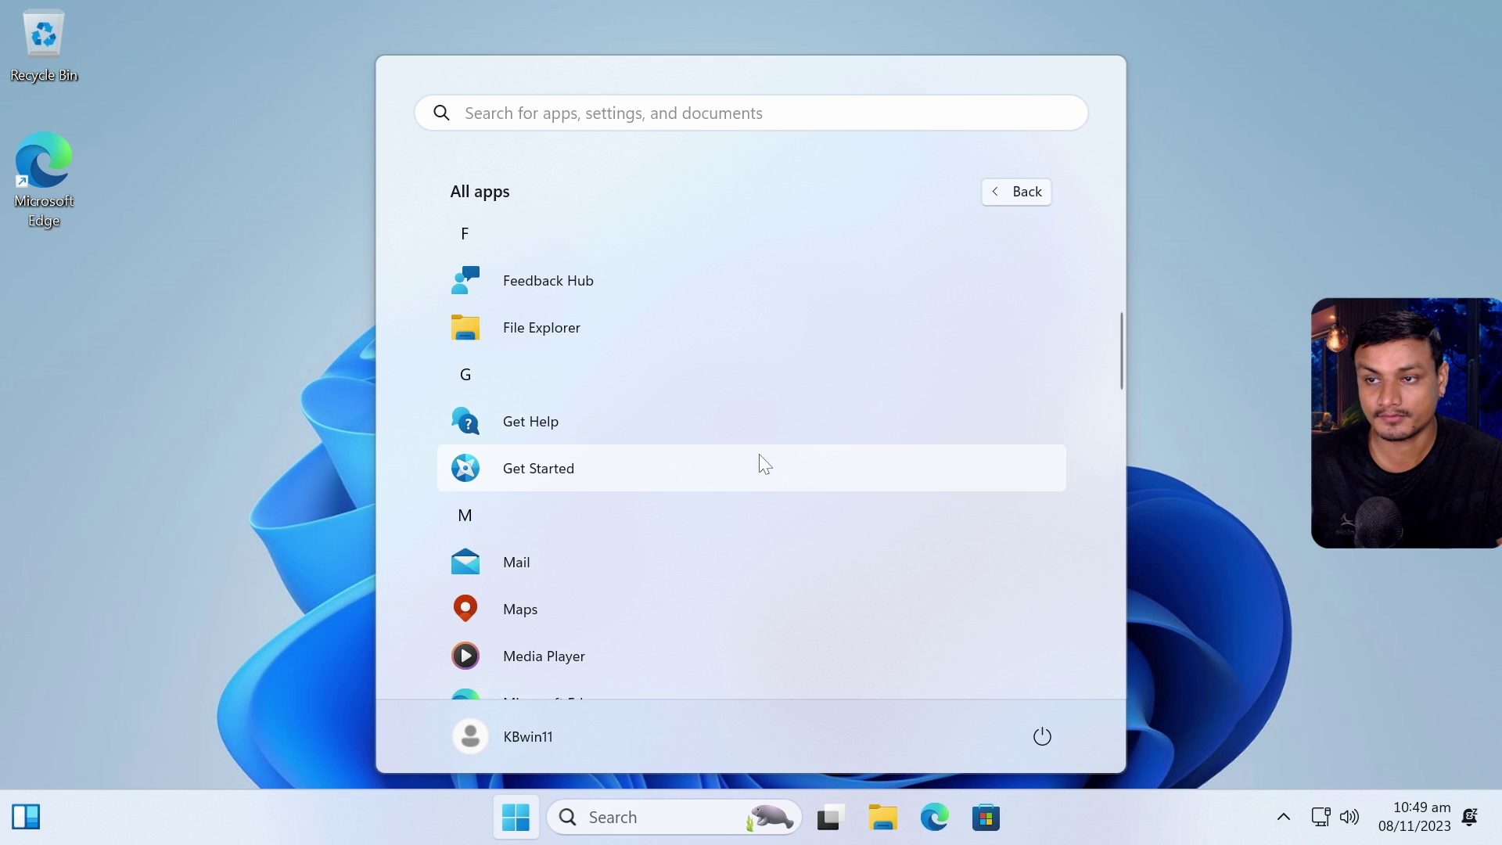
pyautogui.scroll(-4, 735, 517)
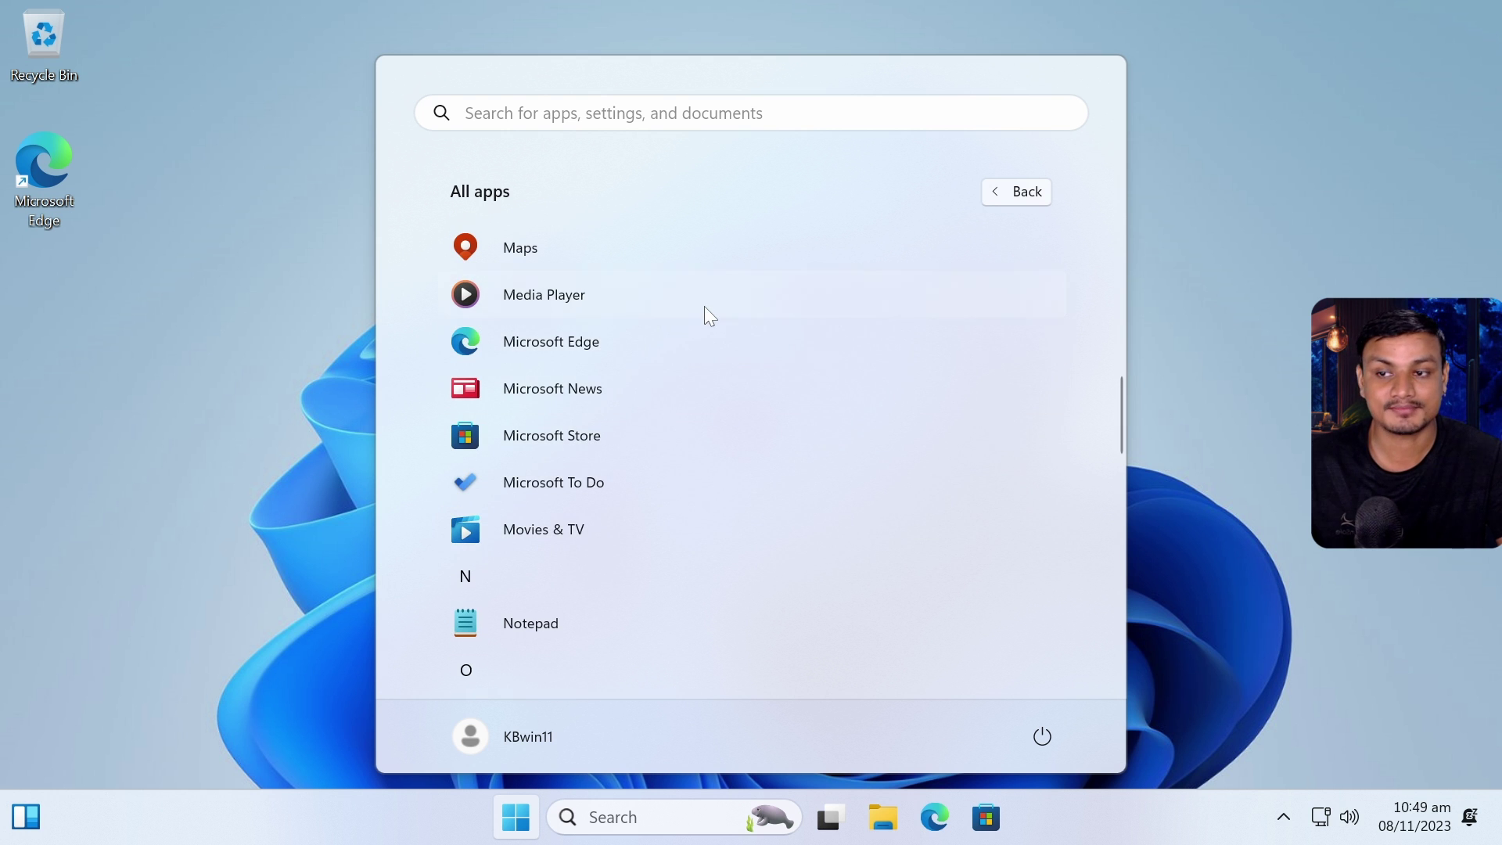
pyautogui.click(653, 429)
# - Dismiss the search panel and bring up the desktop context menu
pyautogui.click(596, 818)
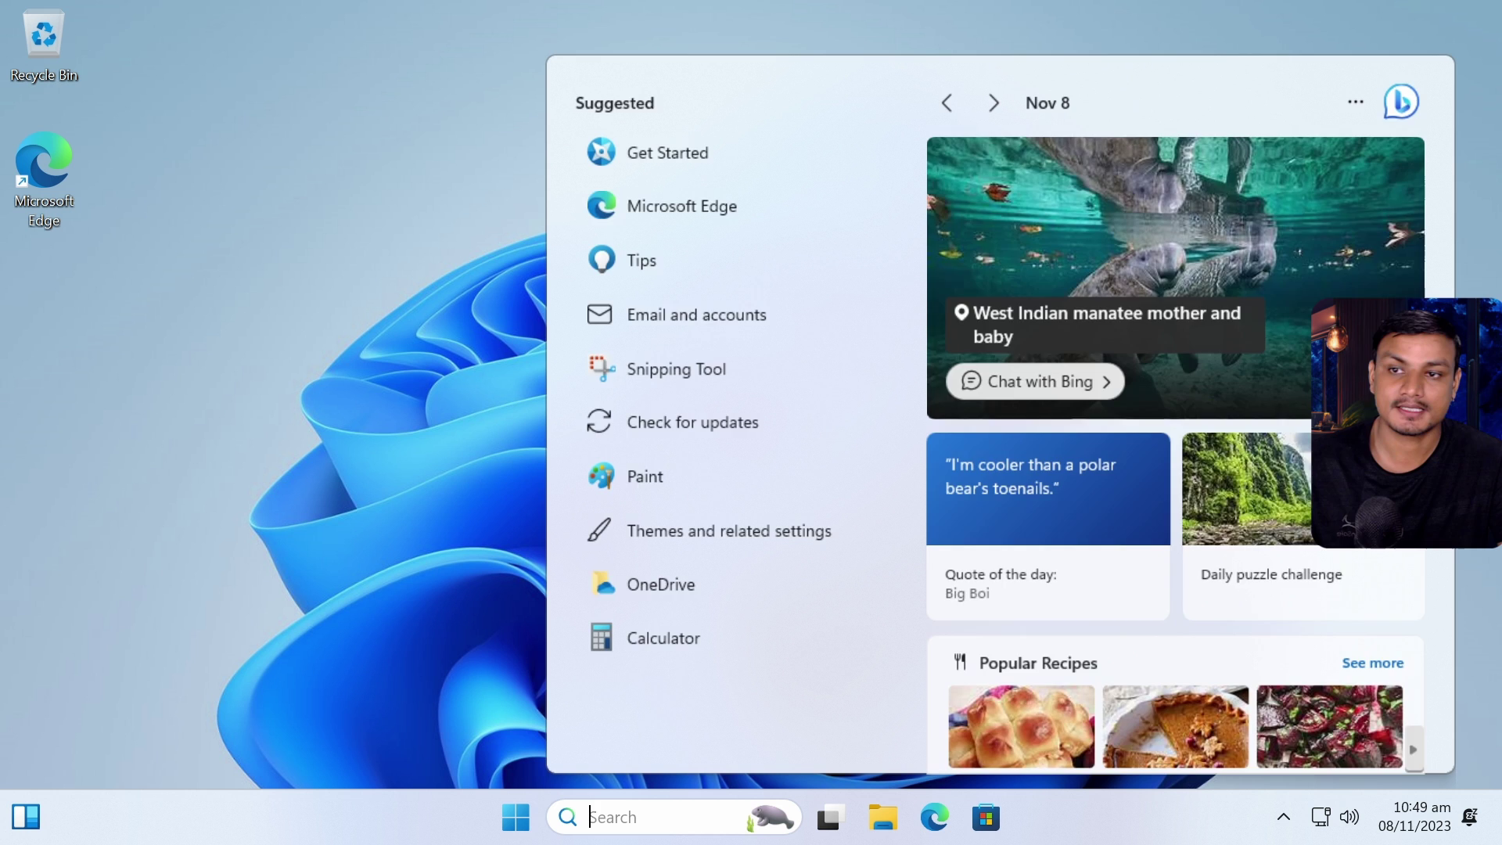
pyautogui.click(367, 593)
pyautogui.rightClick(366, 589)
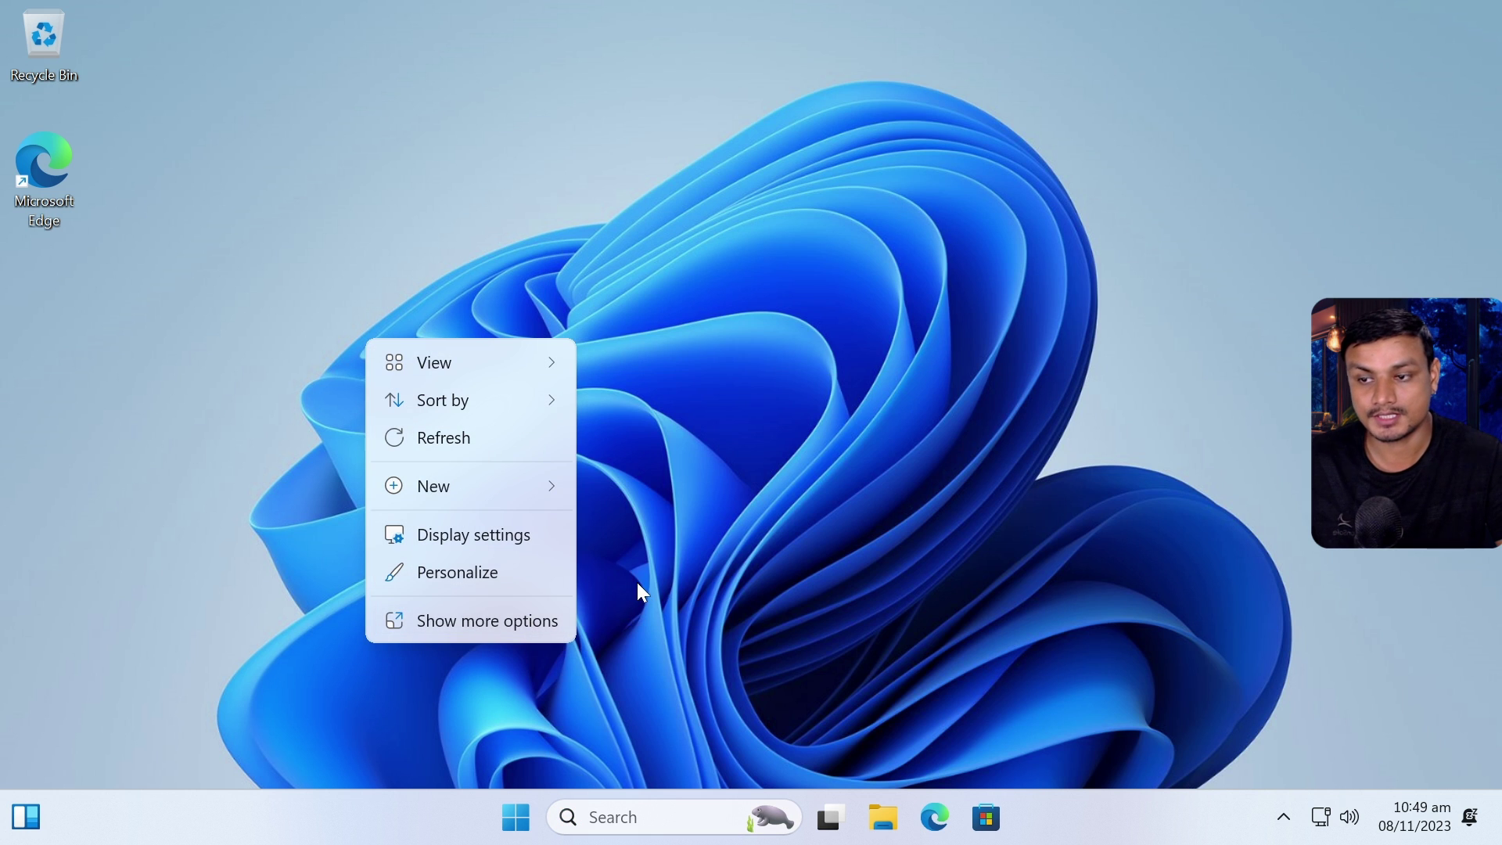
# - Launch Microsoft Store, see it's unavailable in this region, and close it
pyautogui.click(986, 816)
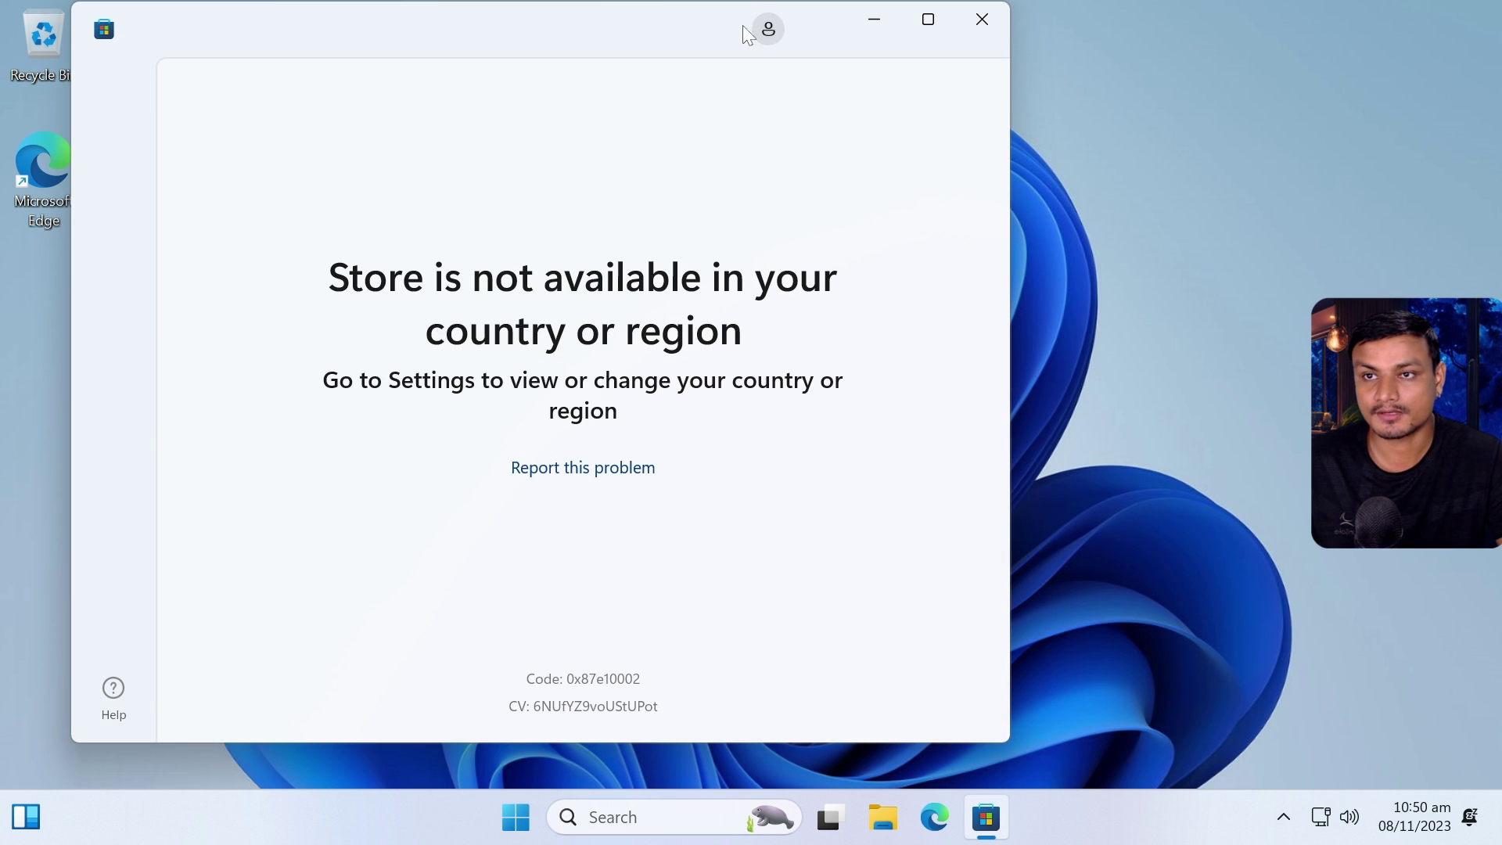
pyautogui.moveTo(750, 74); pyautogui.dragTo(747, 72)
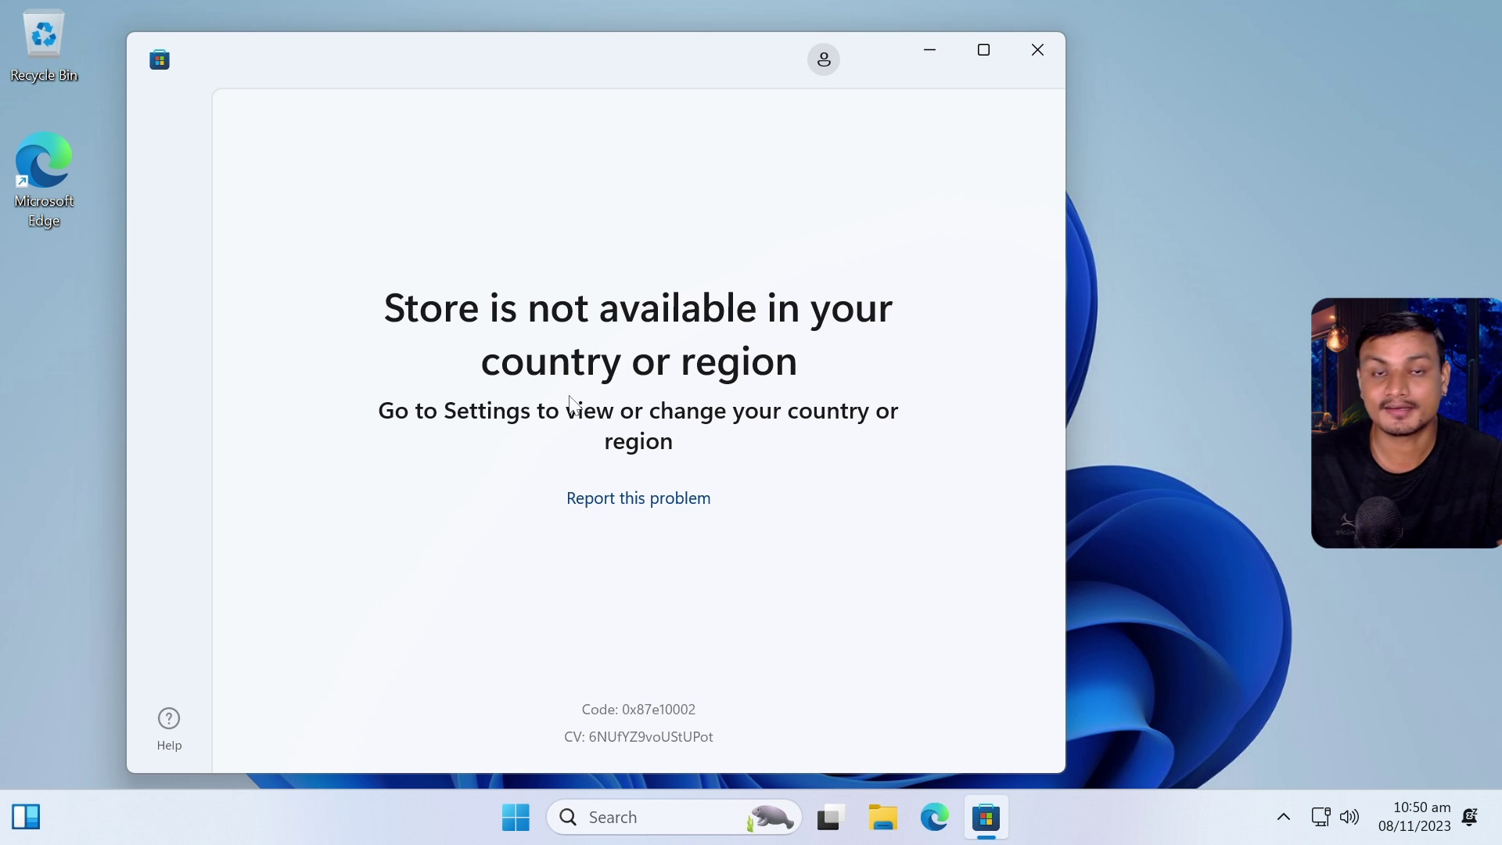
pyautogui.click(1038, 49)
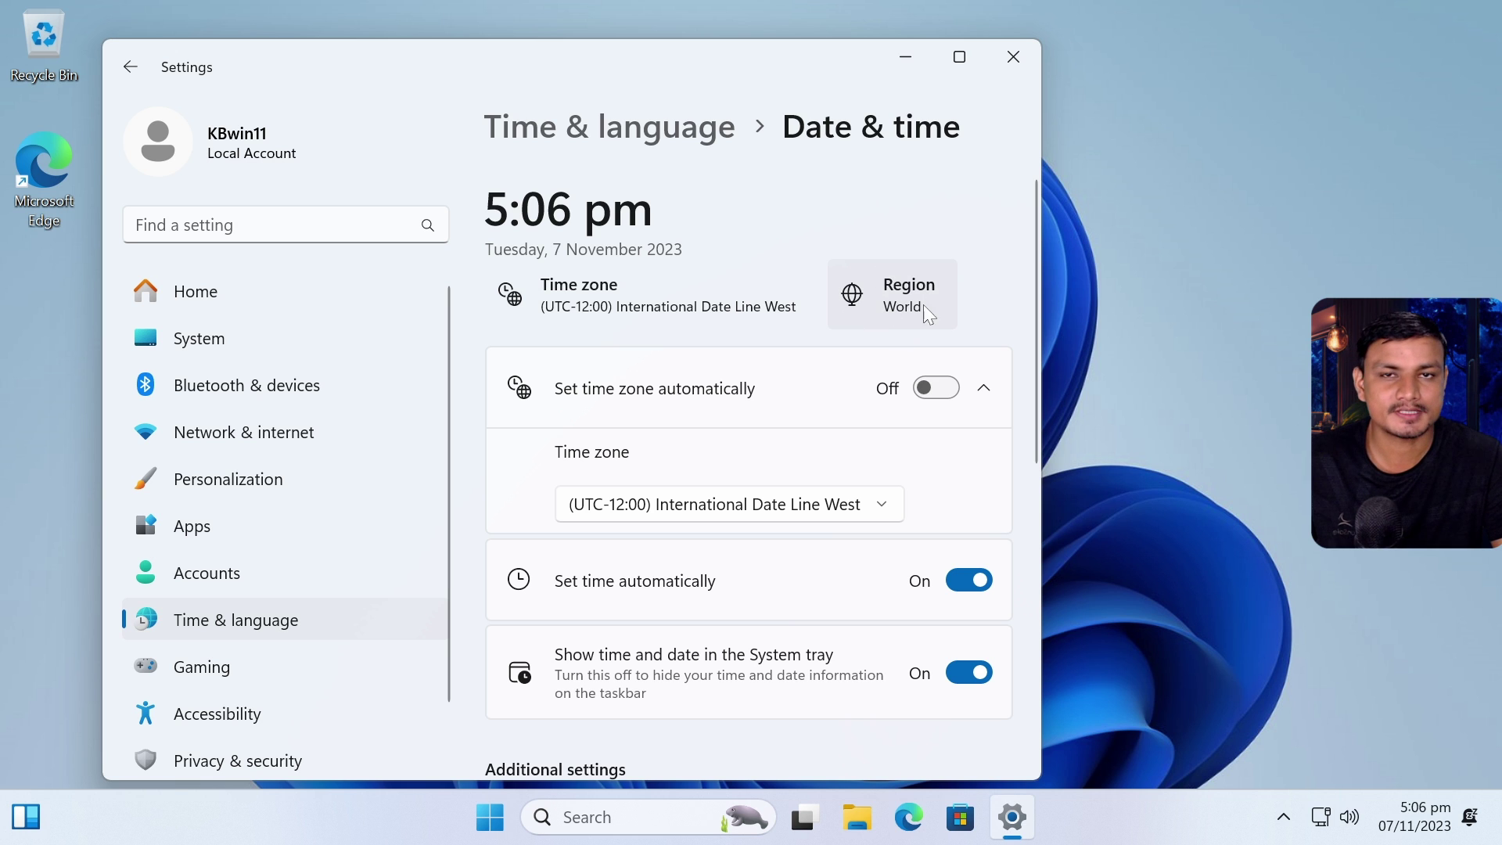
# - Change Country or region from World to United States, then close Settings
pyautogui.click(905, 308)
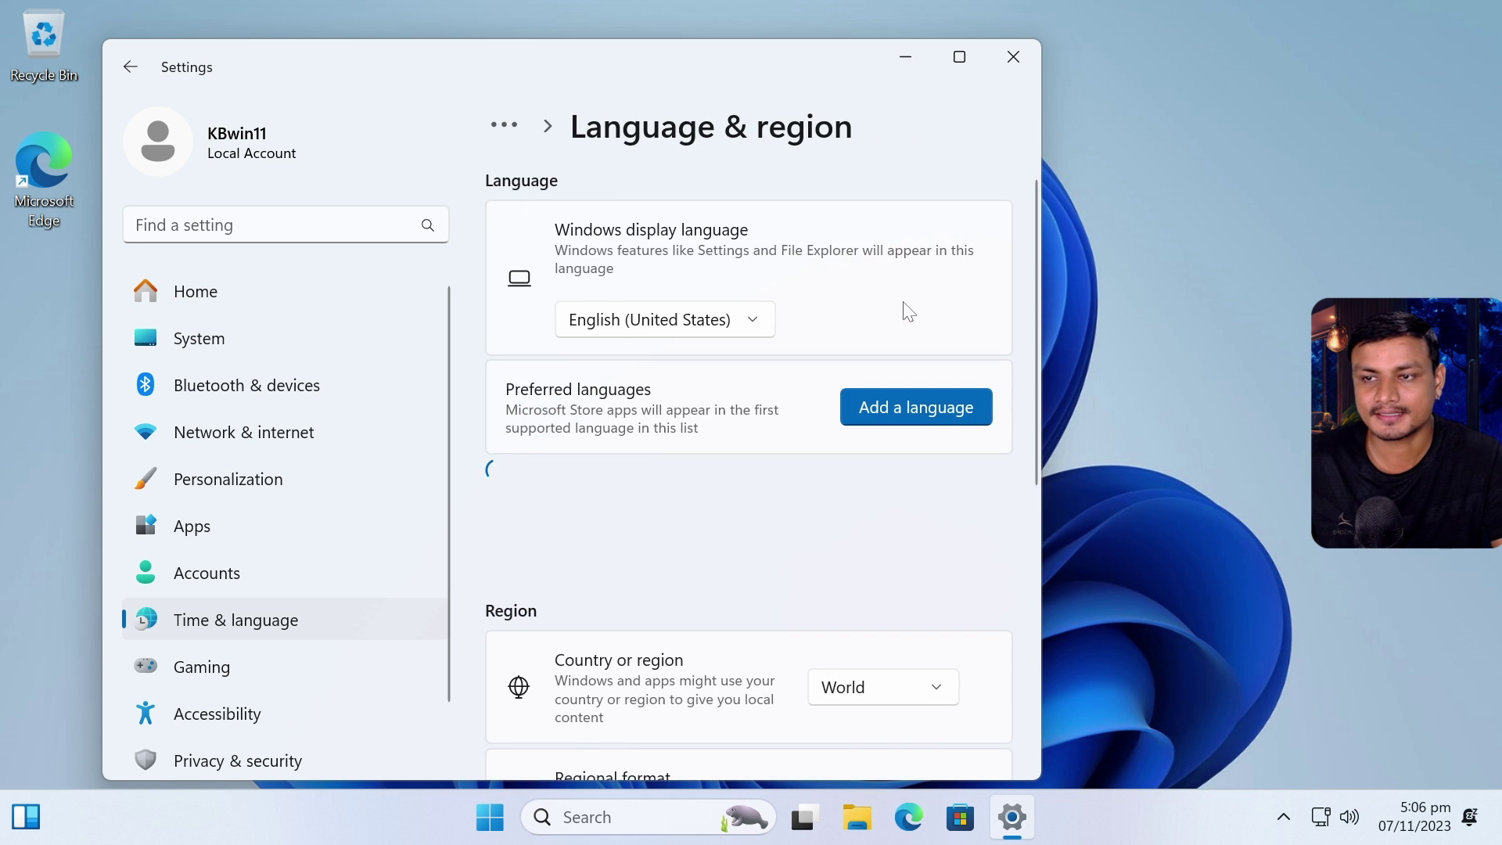
pyautogui.scroll(-4, 684, 408)
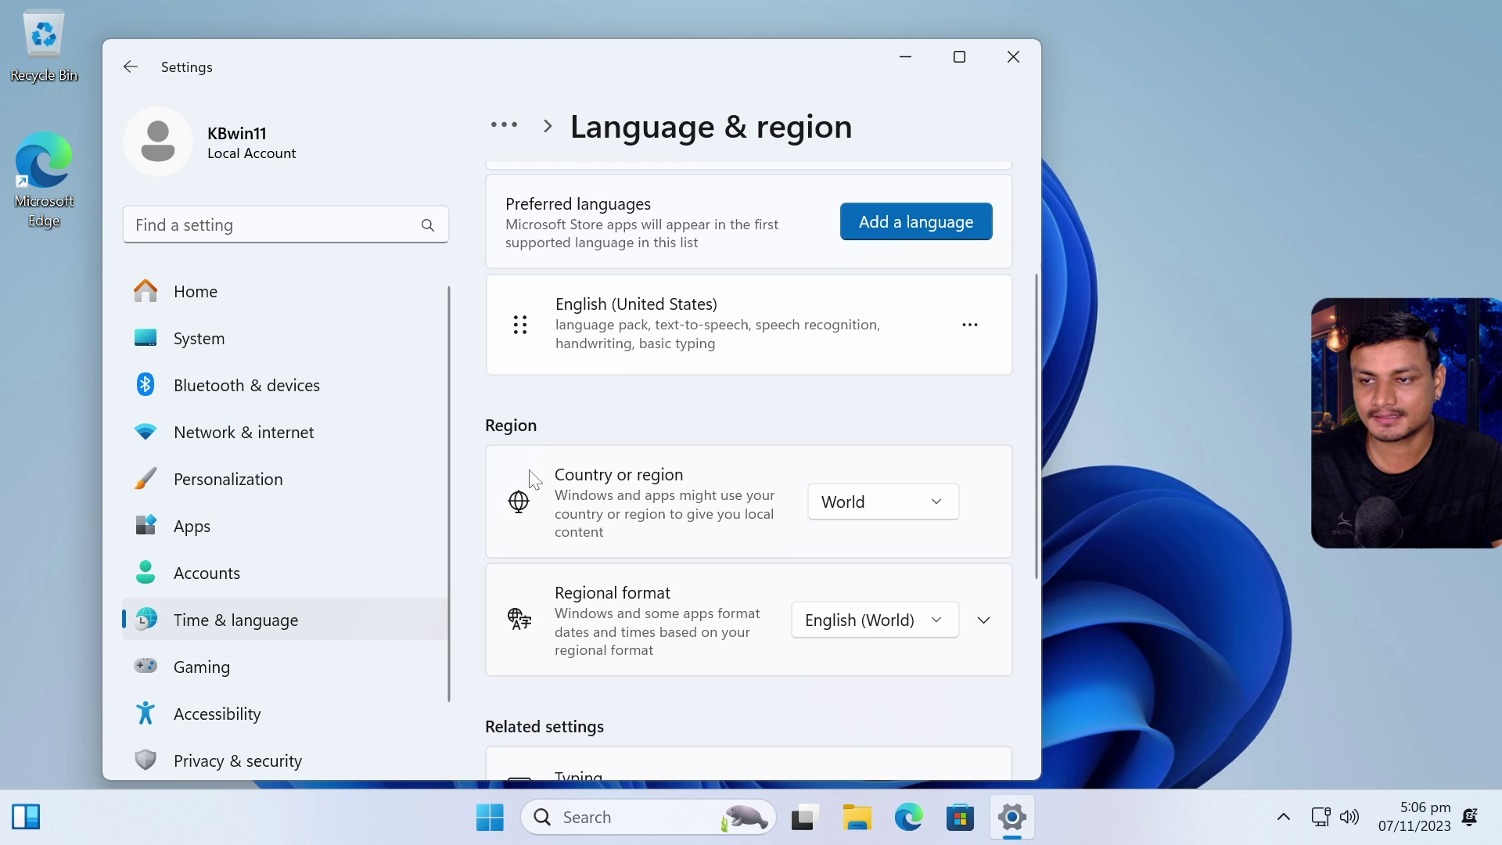
pyautogui.click(898, 415)
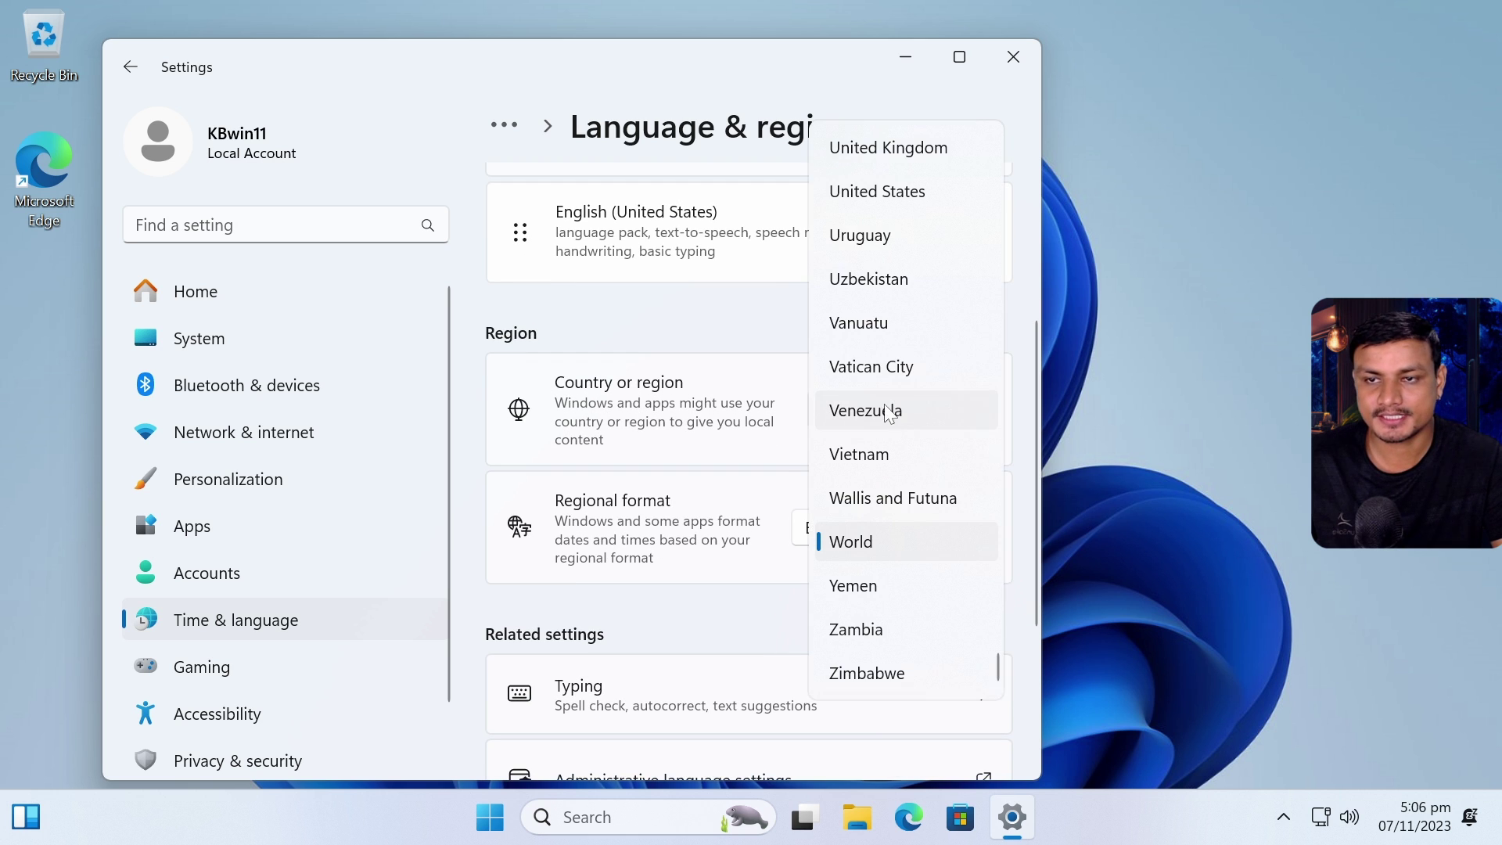
pyautogui.scroll(3, 912, 275)
pyautogui.scroll(-2, 905, 462)
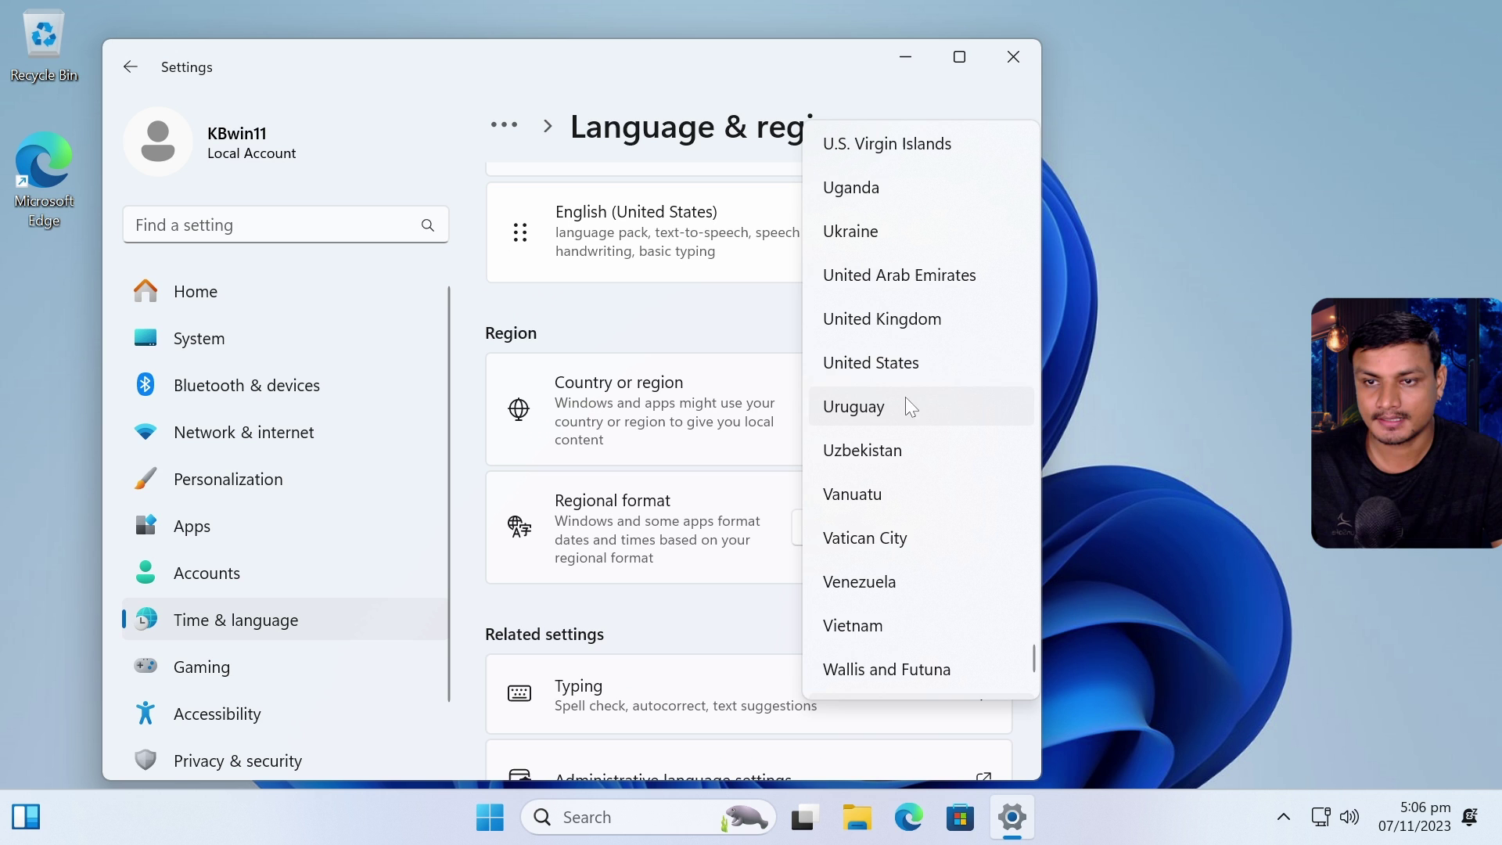
pyautogui.click(912, 360)
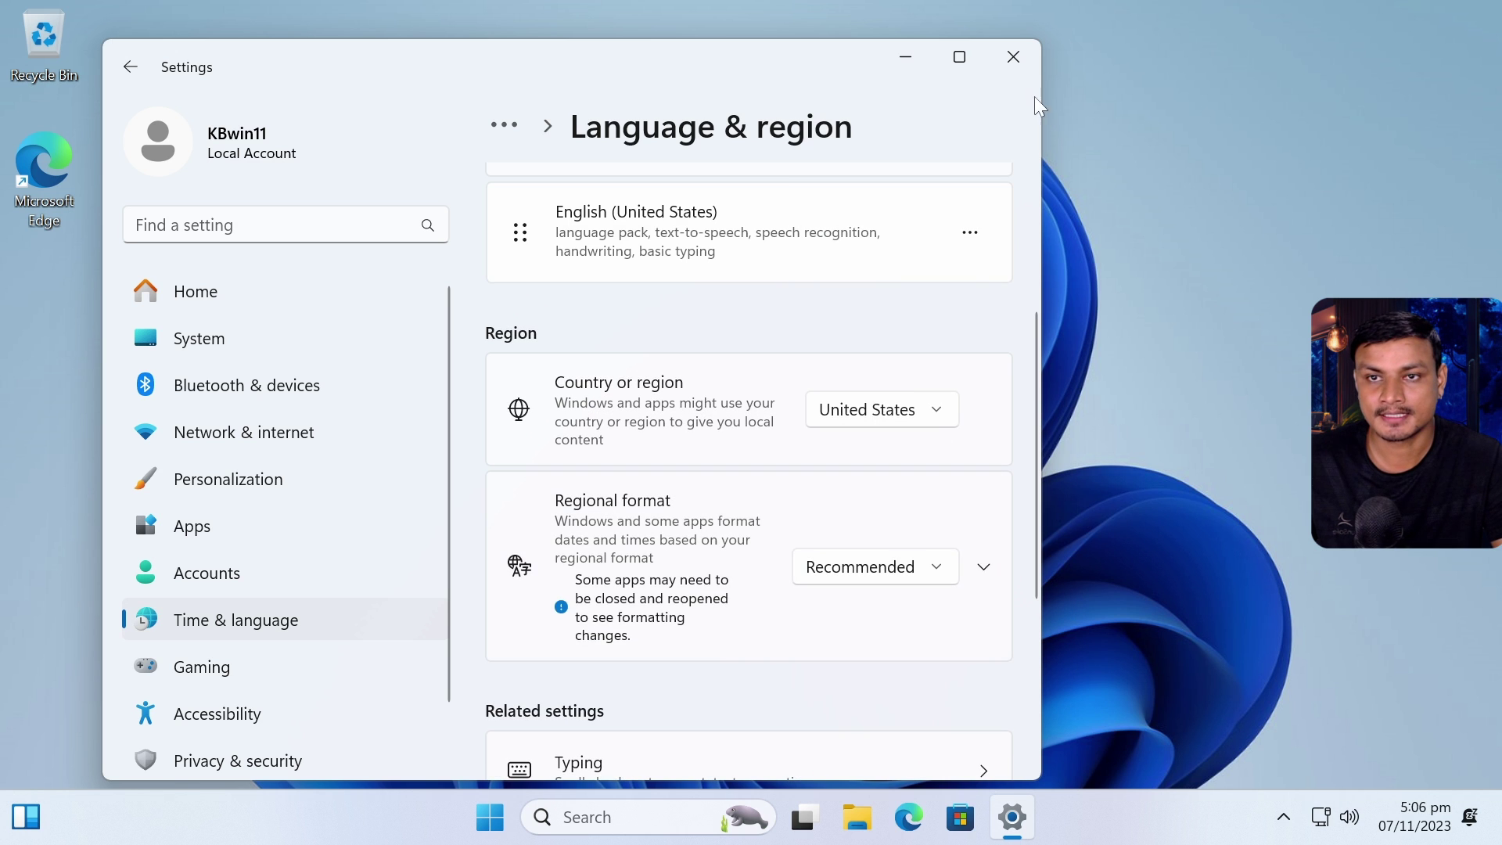
pyautogui.click(1014, 56)
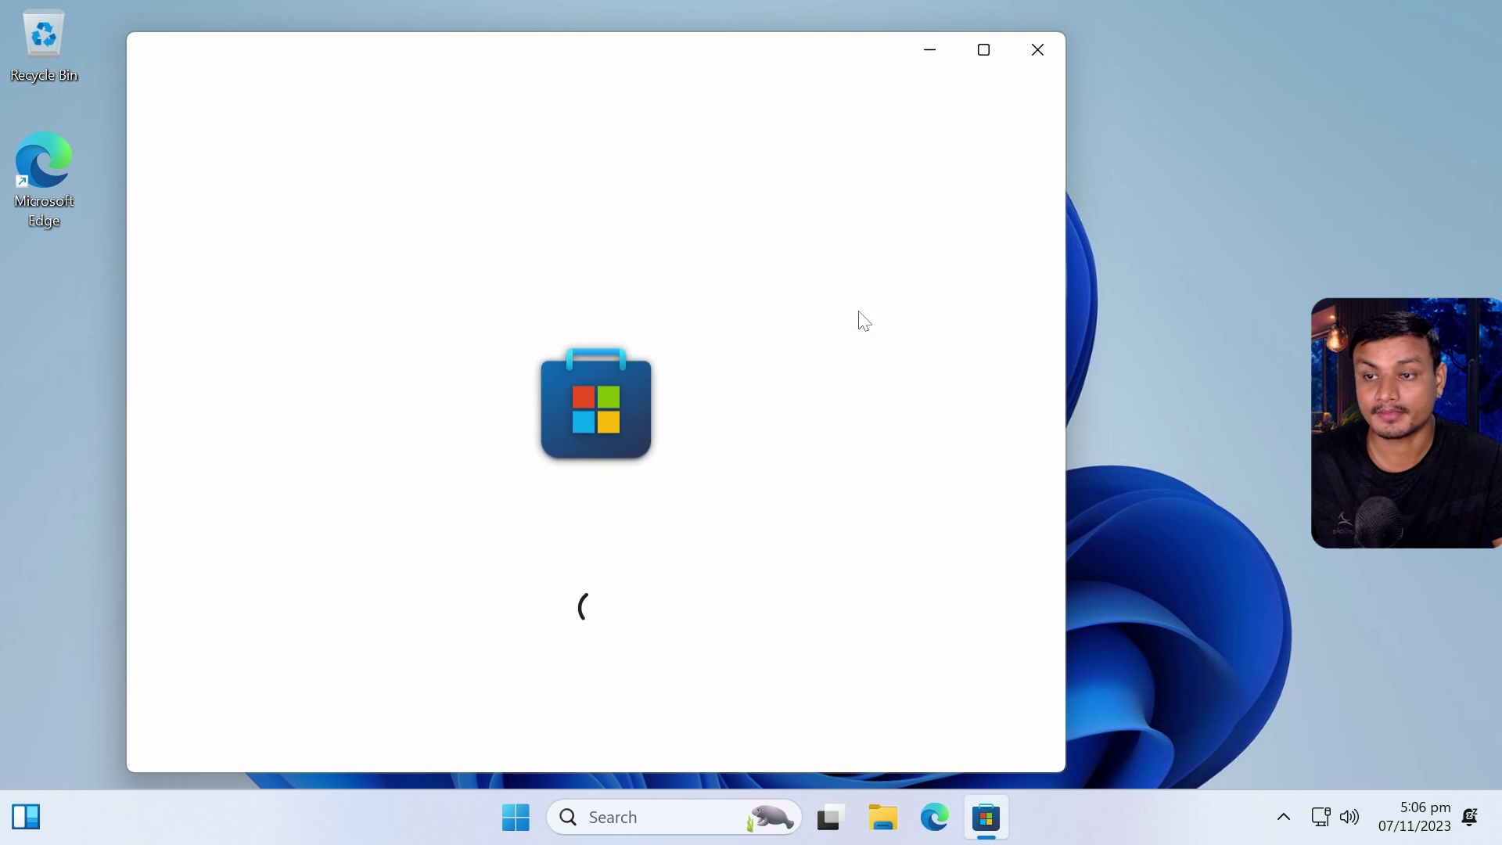
# - Browse the Store, checking the iTunes and Amazon Music pages and the account menu
pyautogui.moveTo(855, 57); pyautogui.dragTo(901, 49)
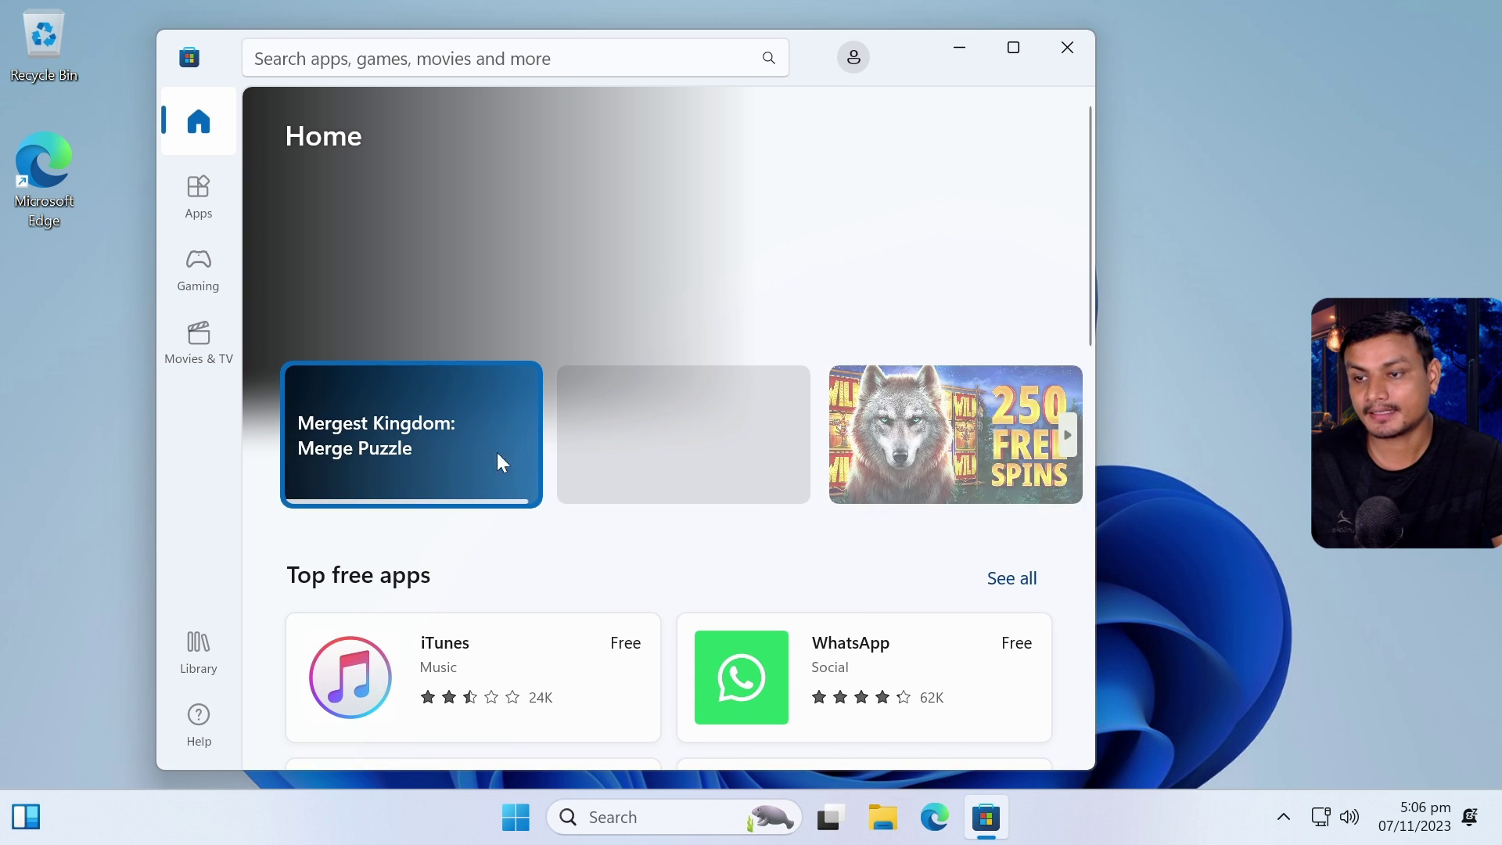
pyautogui.scroll(-6, 673, 463)
pyautogui.scroll(4, 919, 308)
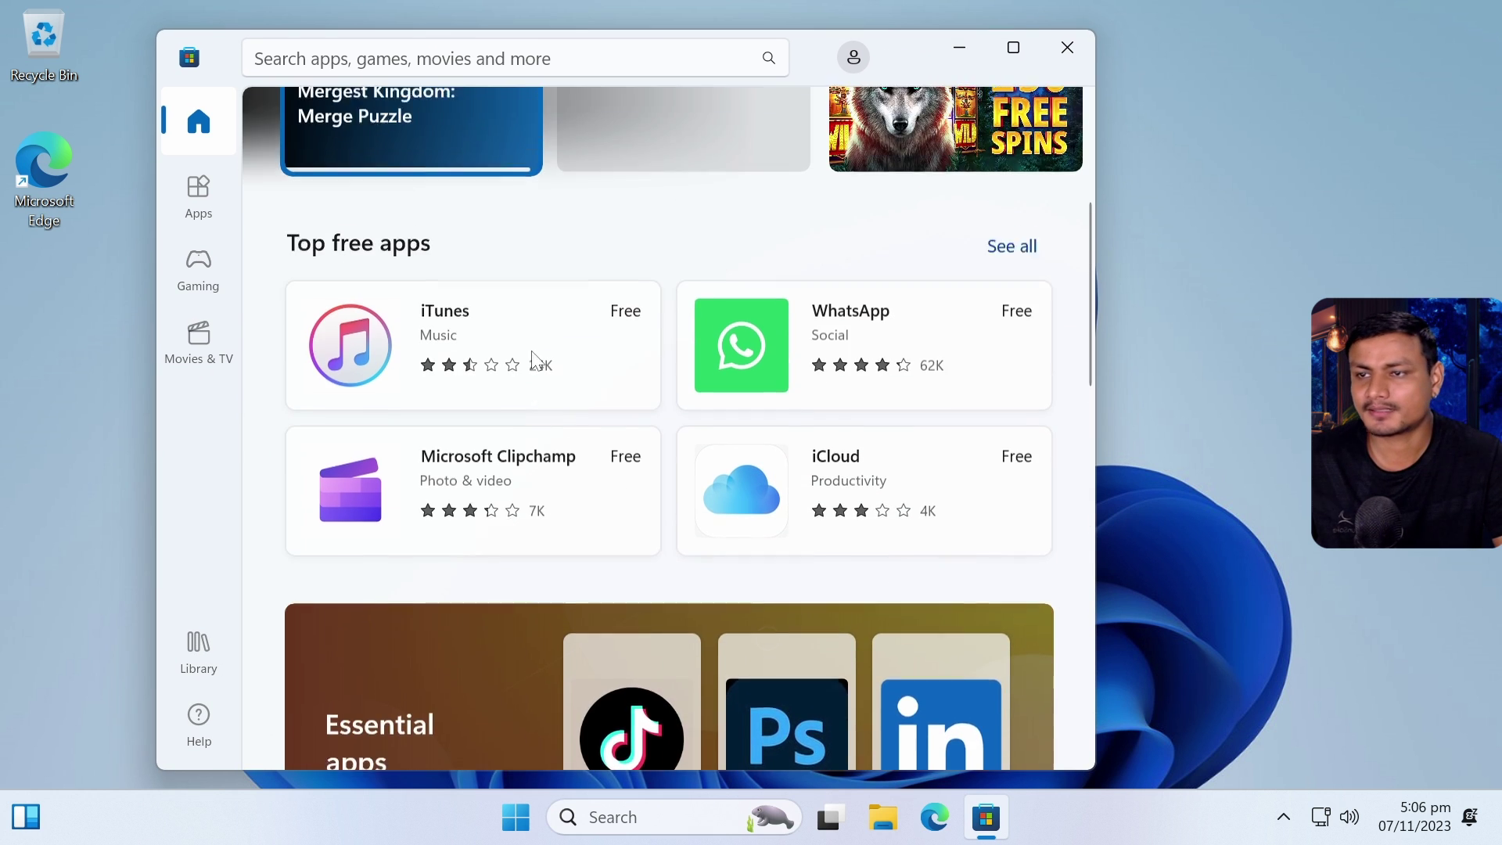
pyautogui.click(434, 381)
pyautogui.click(184, 57)
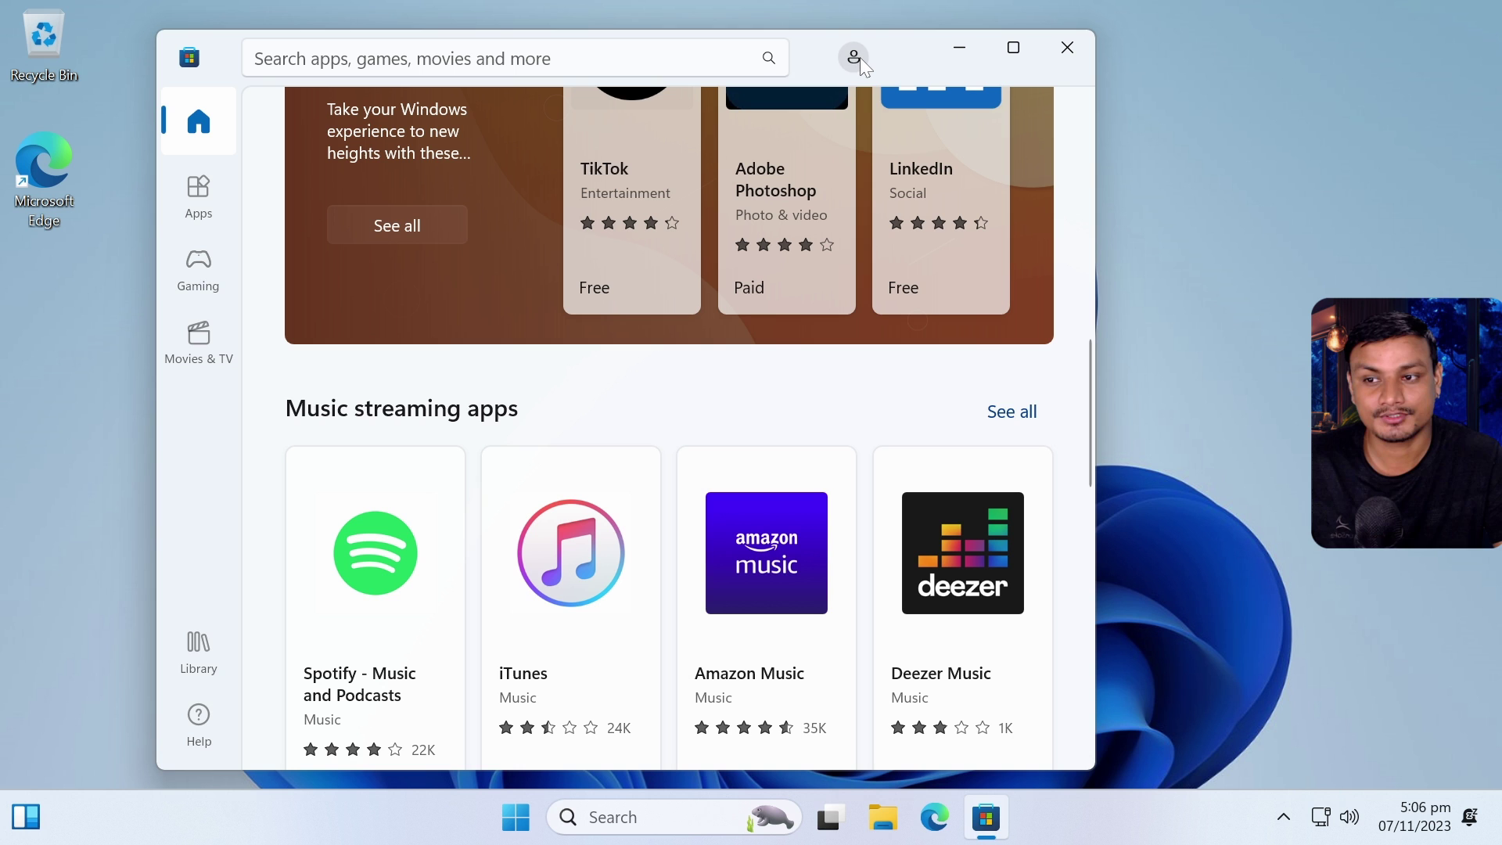
pyautogui.click(854, 57)
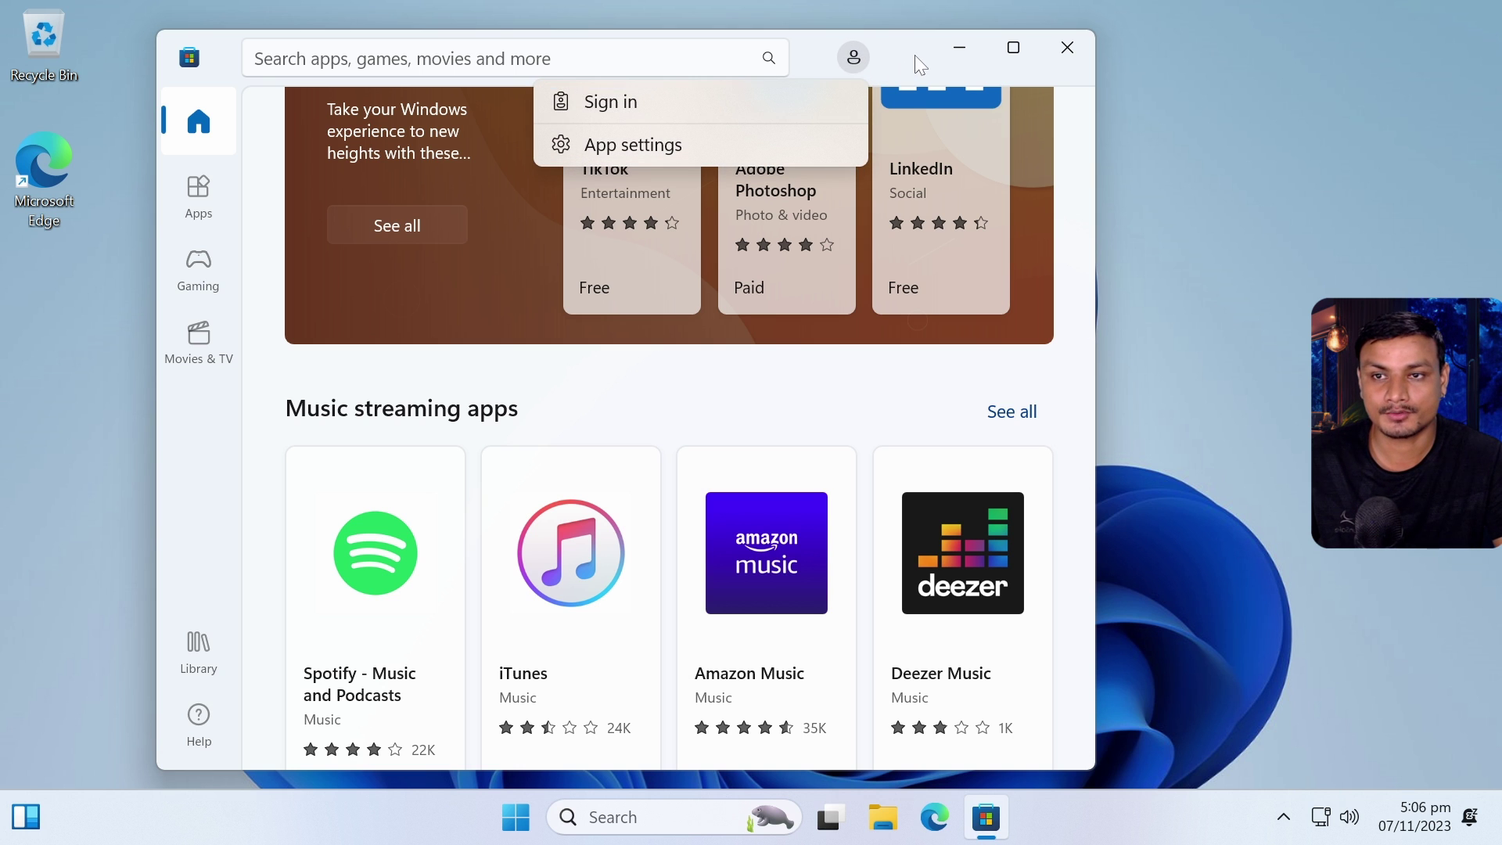
pyautogui.scroll(-5, 1070, 470)
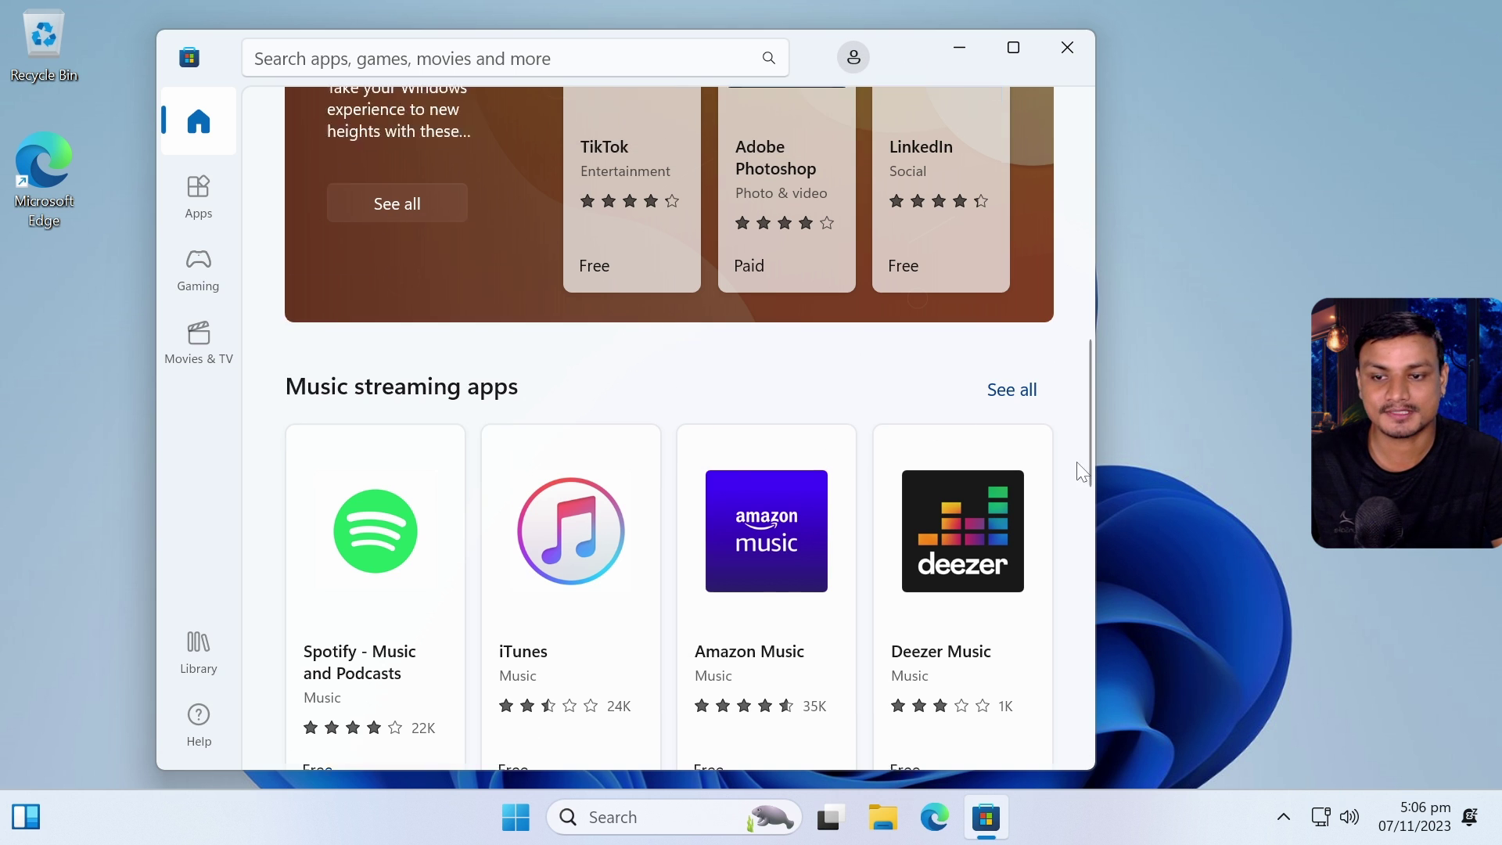
pyautogui.scroll(2, 1017, 457)
pyautogui.click(775, 386)
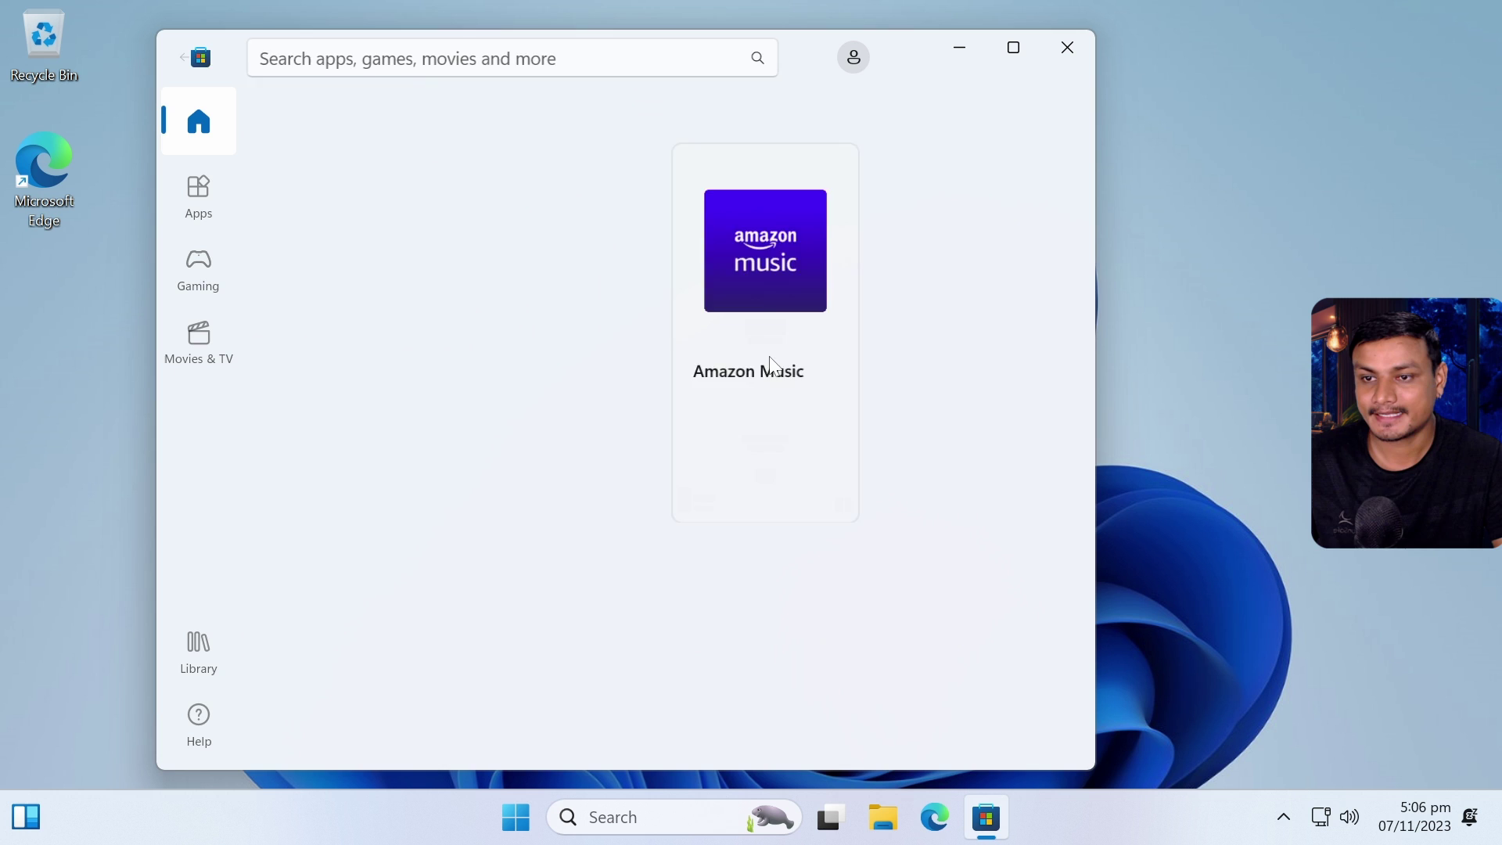
pyautogui.click(183, 57)
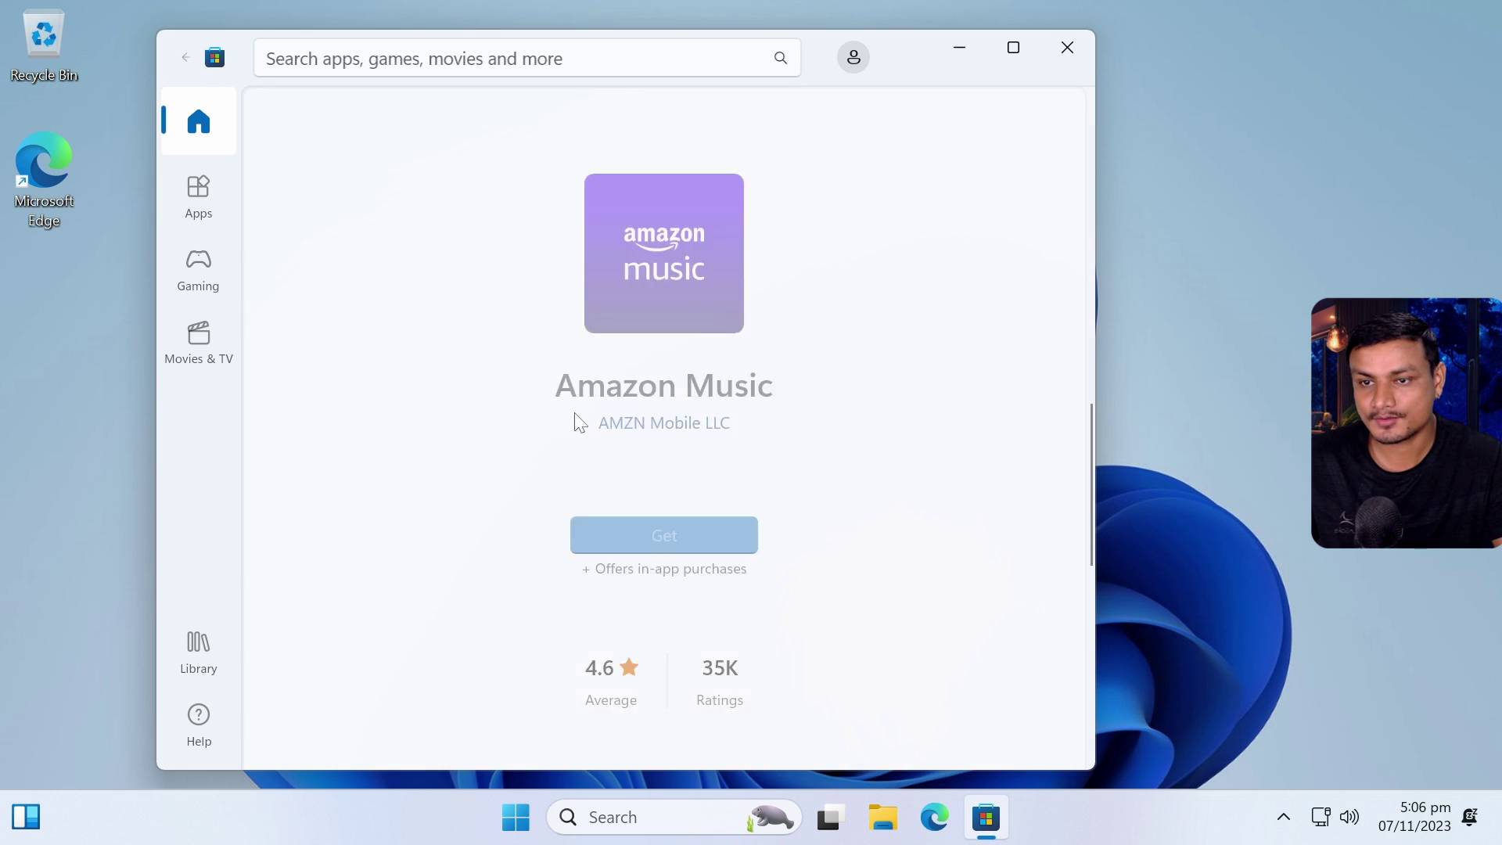
# - Start downloading Roblox (194.5 MB) from its Store page and dismiss the account menu
pyautogui.scroll(-5, 966, 376)
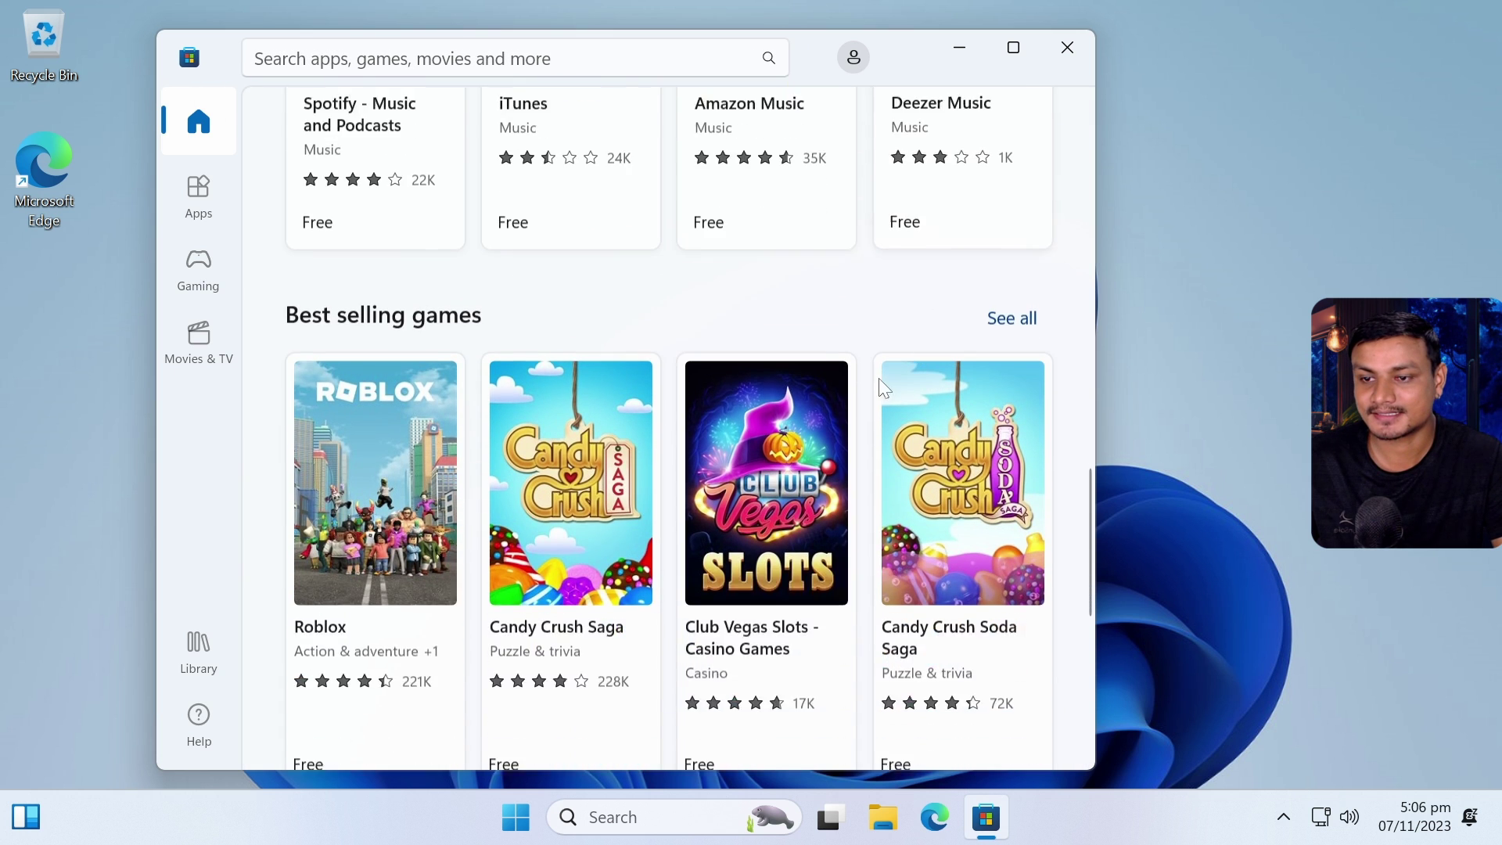
pyautogui.click(389, 386)
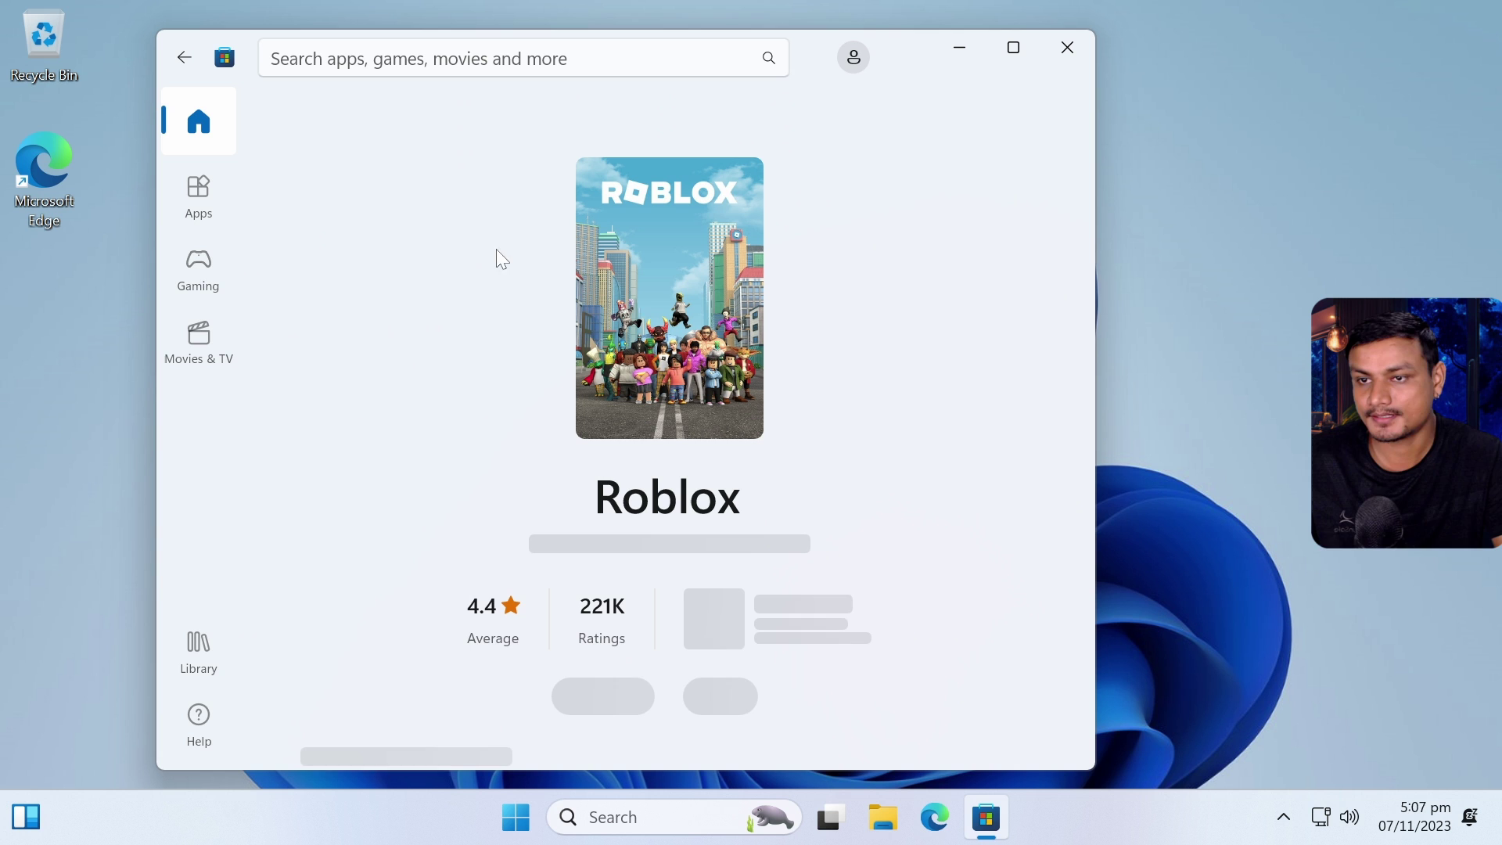
pyautogui.scroll(-4, 693, 579)
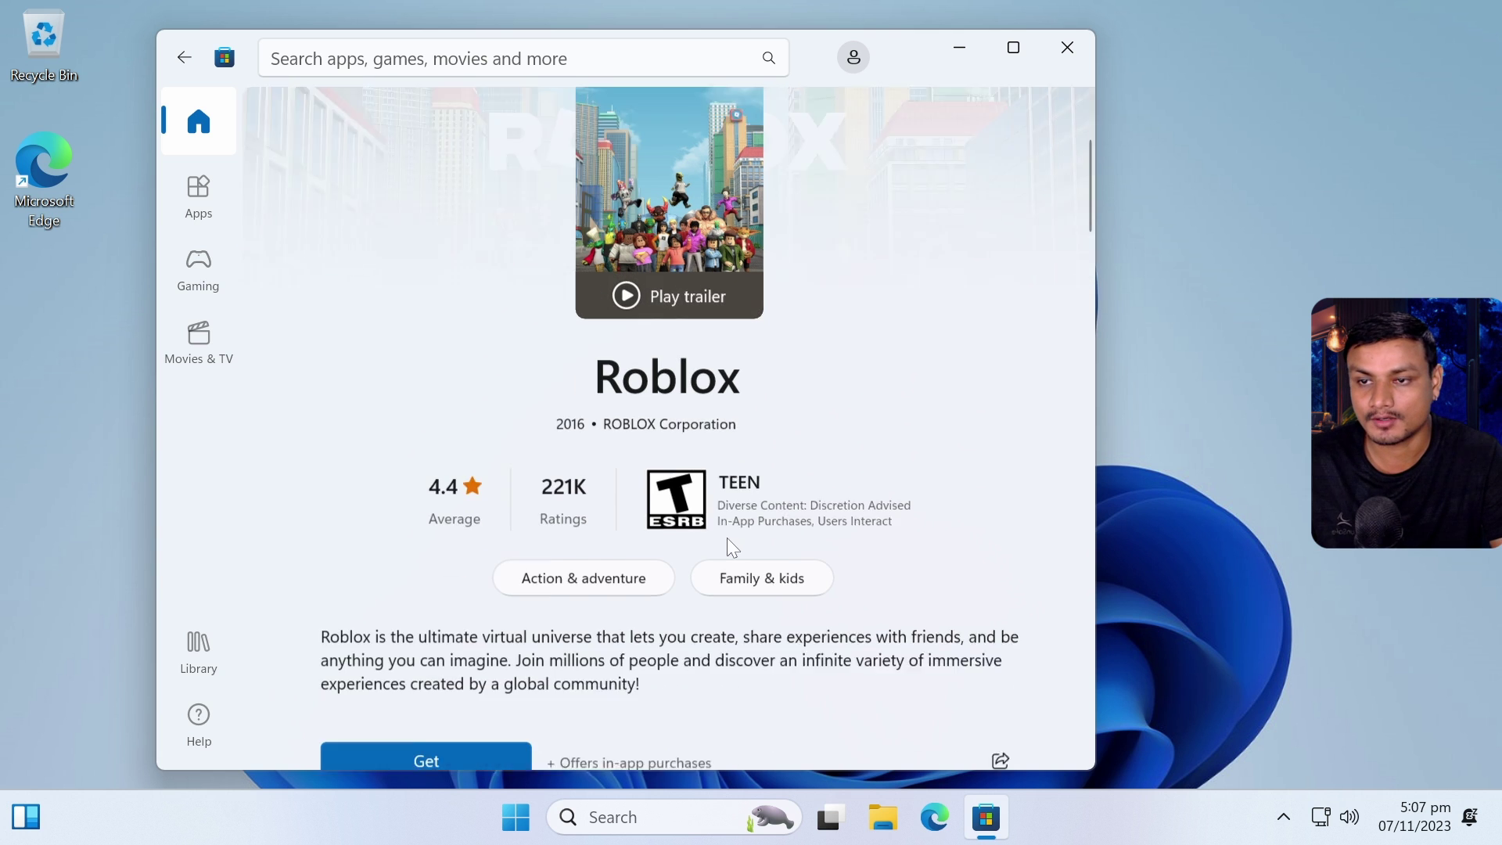
pyautogui.click(403, 565)
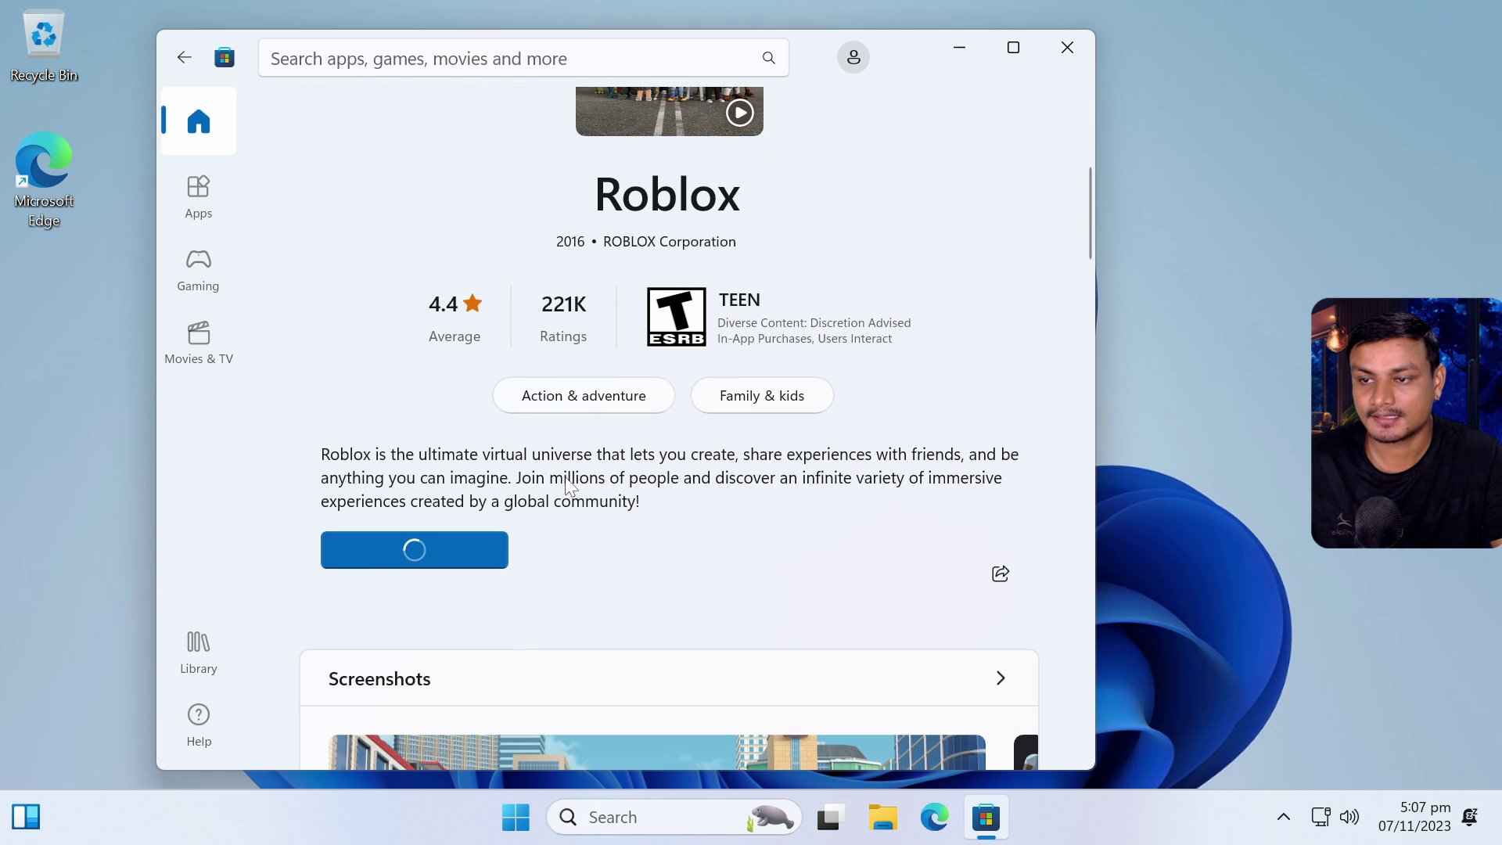
pyautogui.scroll(-1, 571, 485)
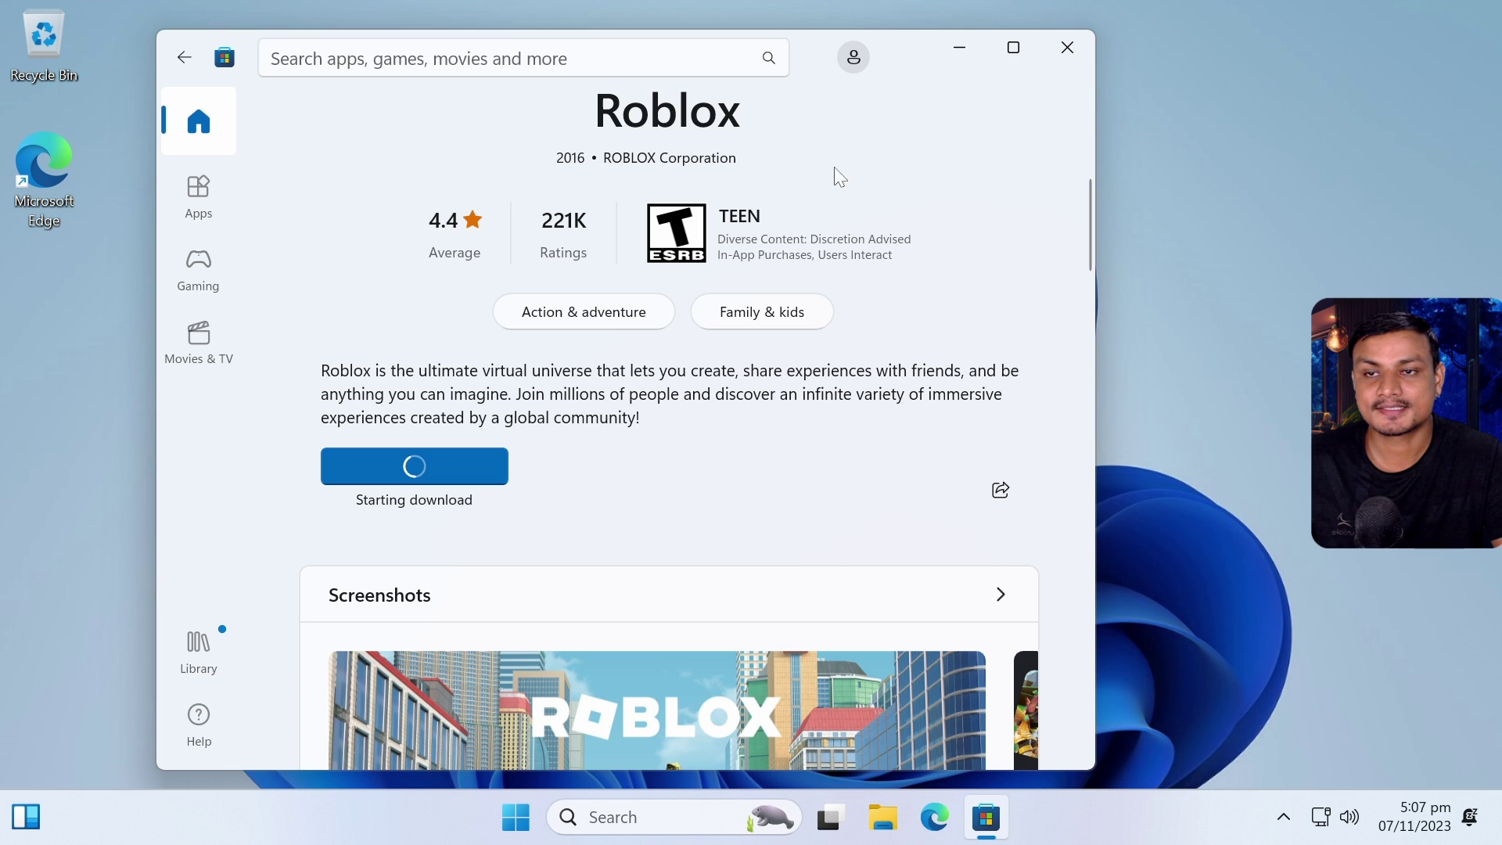
pyautogui.click(854, 58)
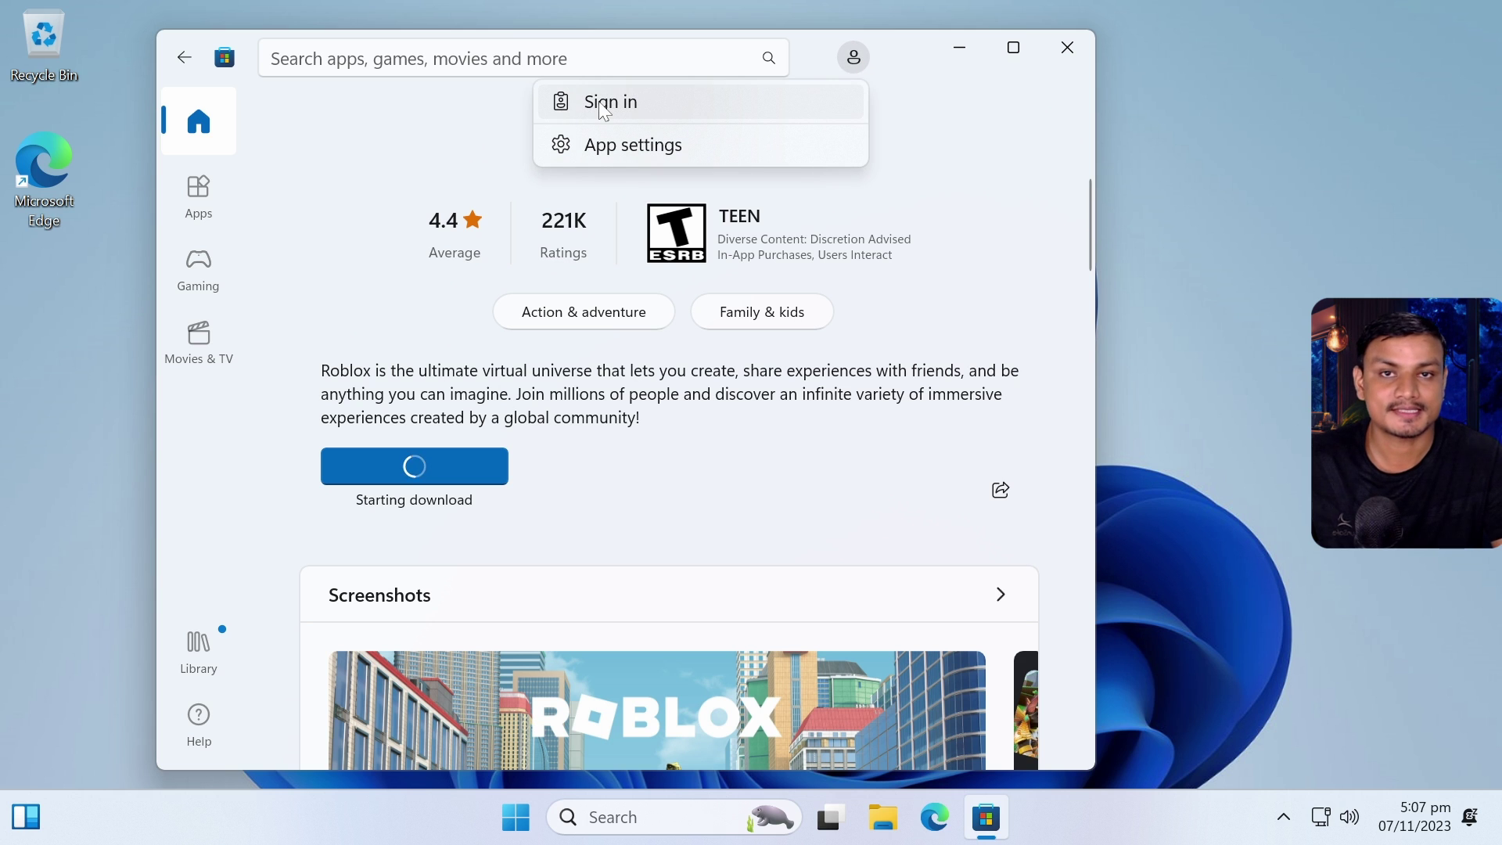
pyautogui.click(867, 307)
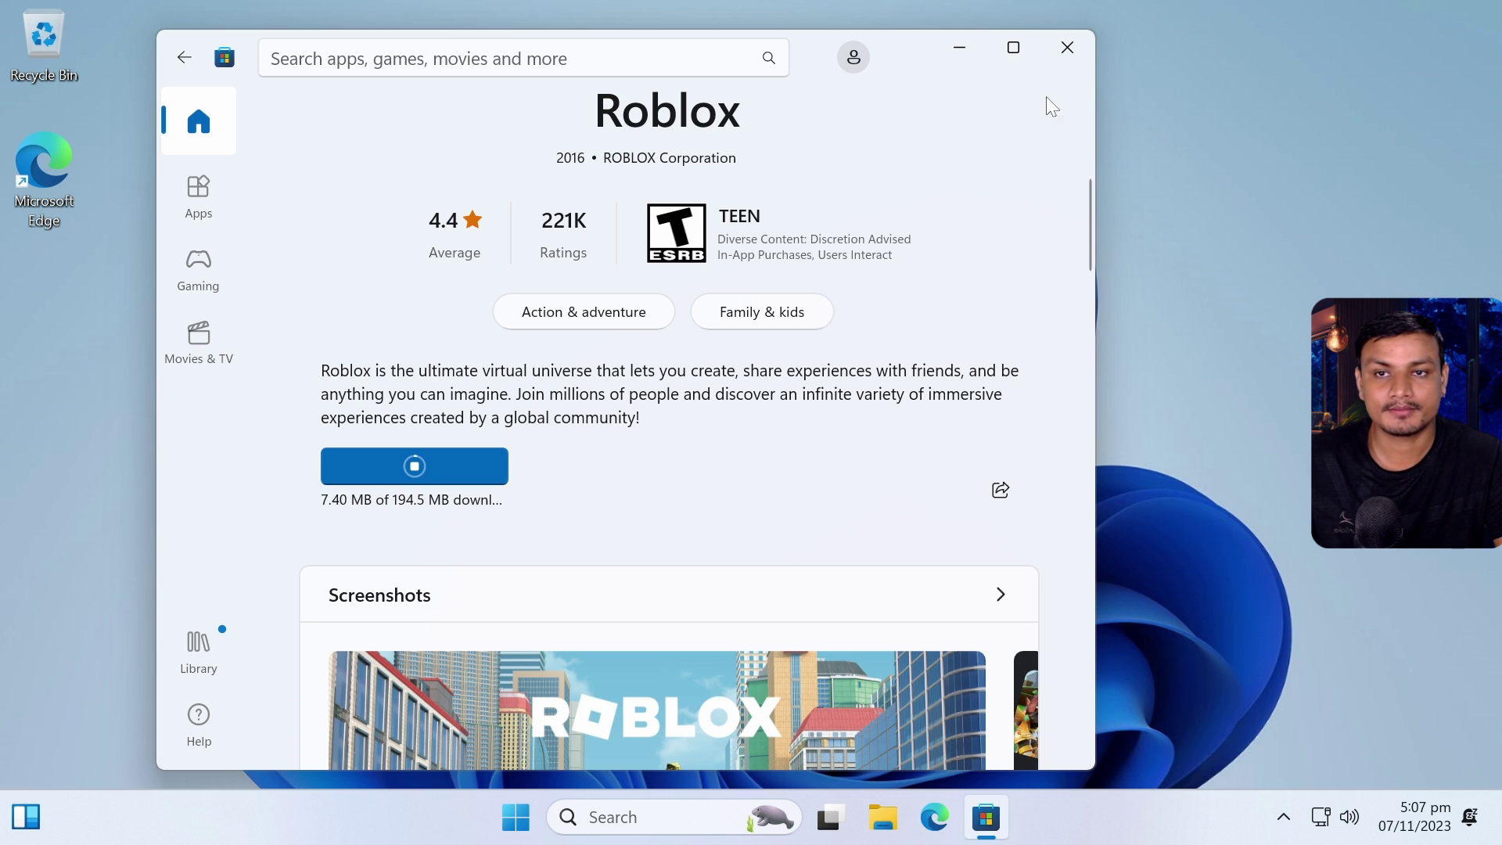
# - Close the Microsoft Store window and scroll through the BloatyNosy README on GitHub
pyautogui.click(1085, 44)
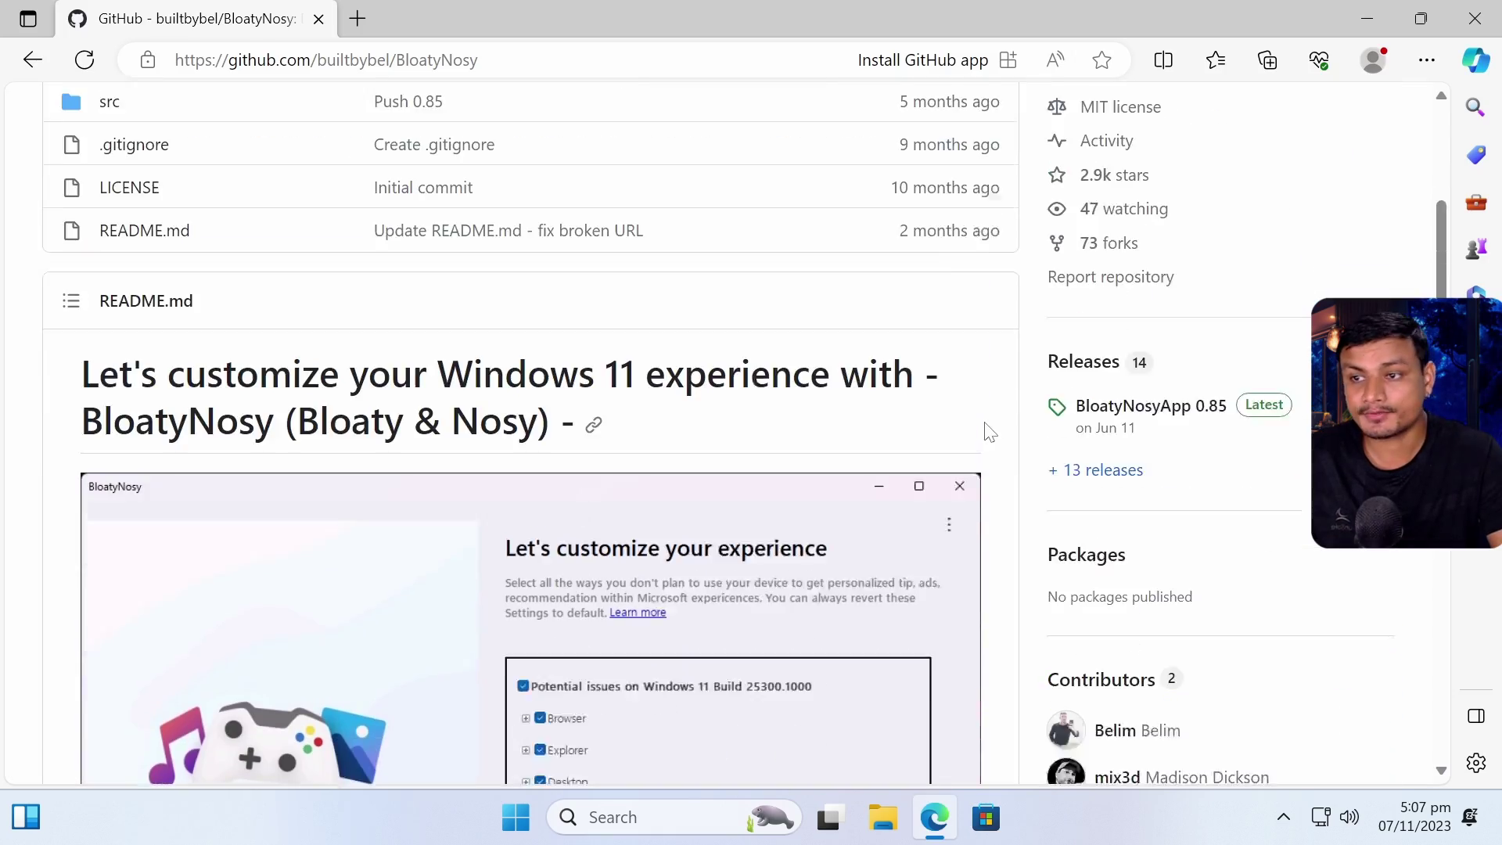
pyautogui.scroll(-15, 988, 431)
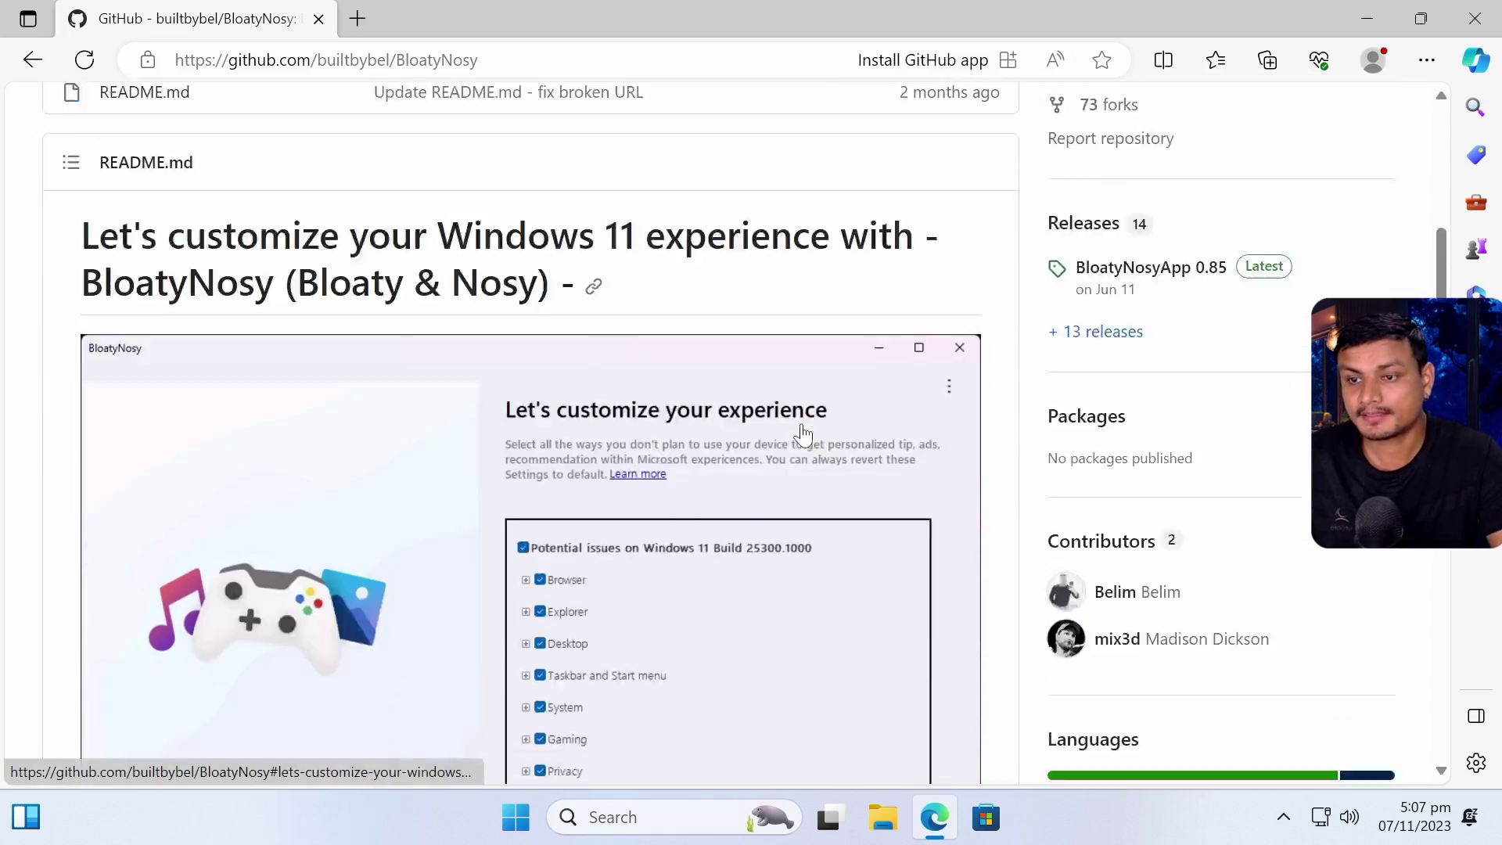
pyautogui.scroll(-4, 500, 460)
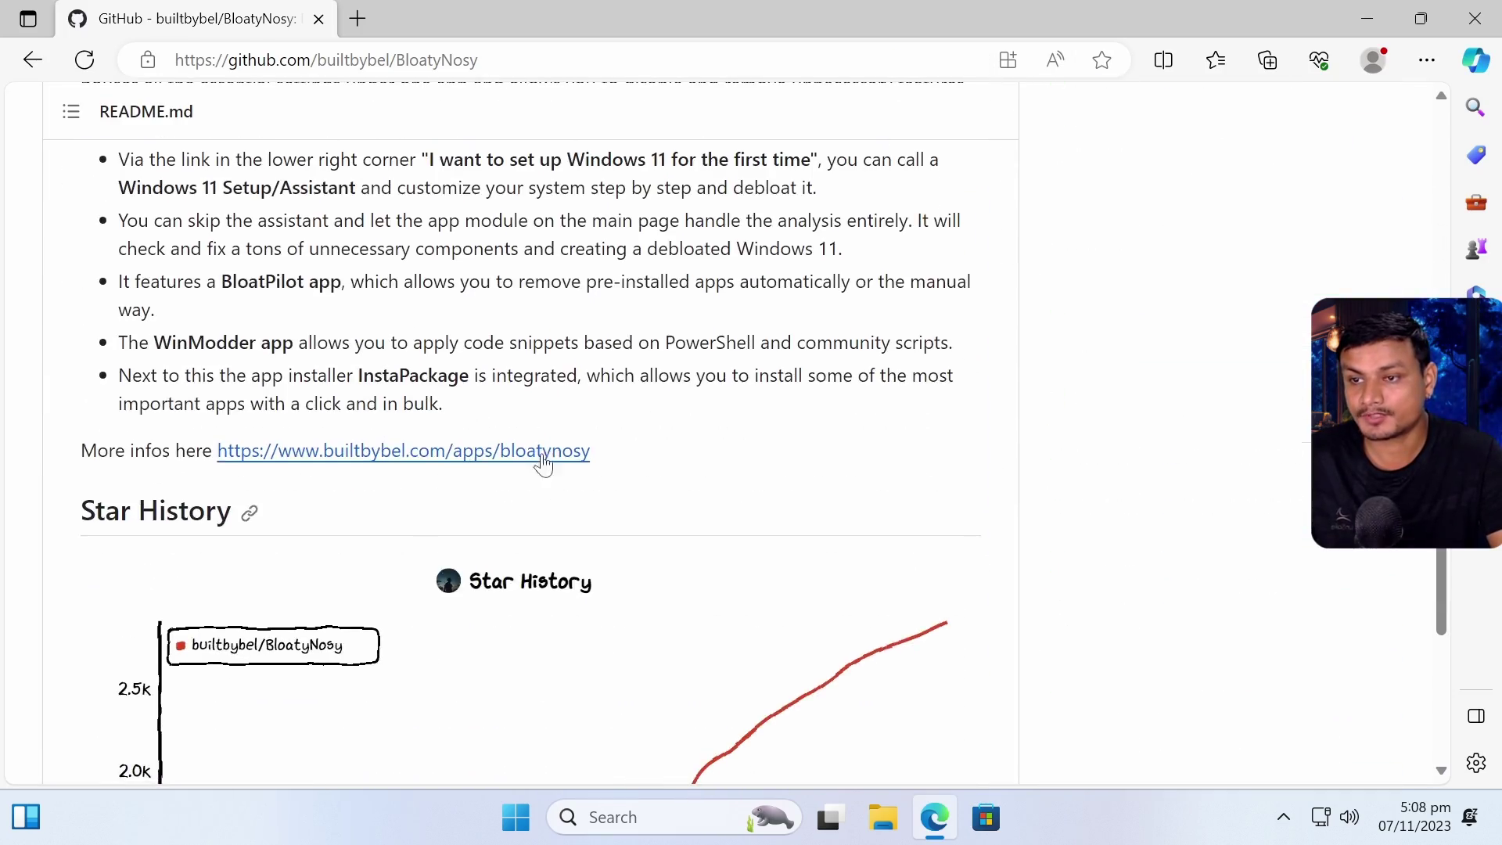
pyautogui.scroll(18, 543, 456)
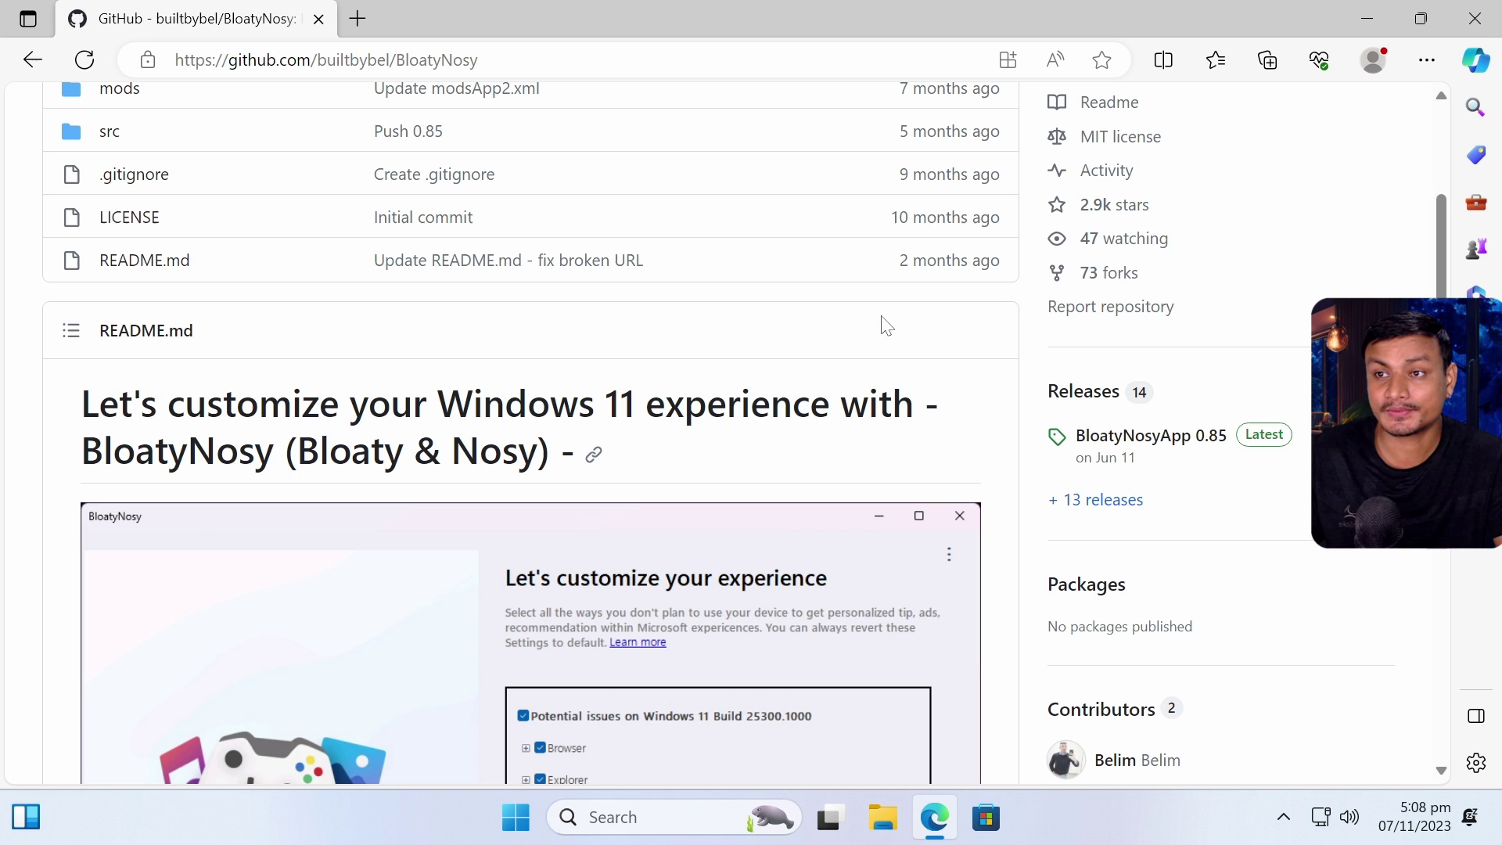
pyautogui.scroll(5, 547, 372)
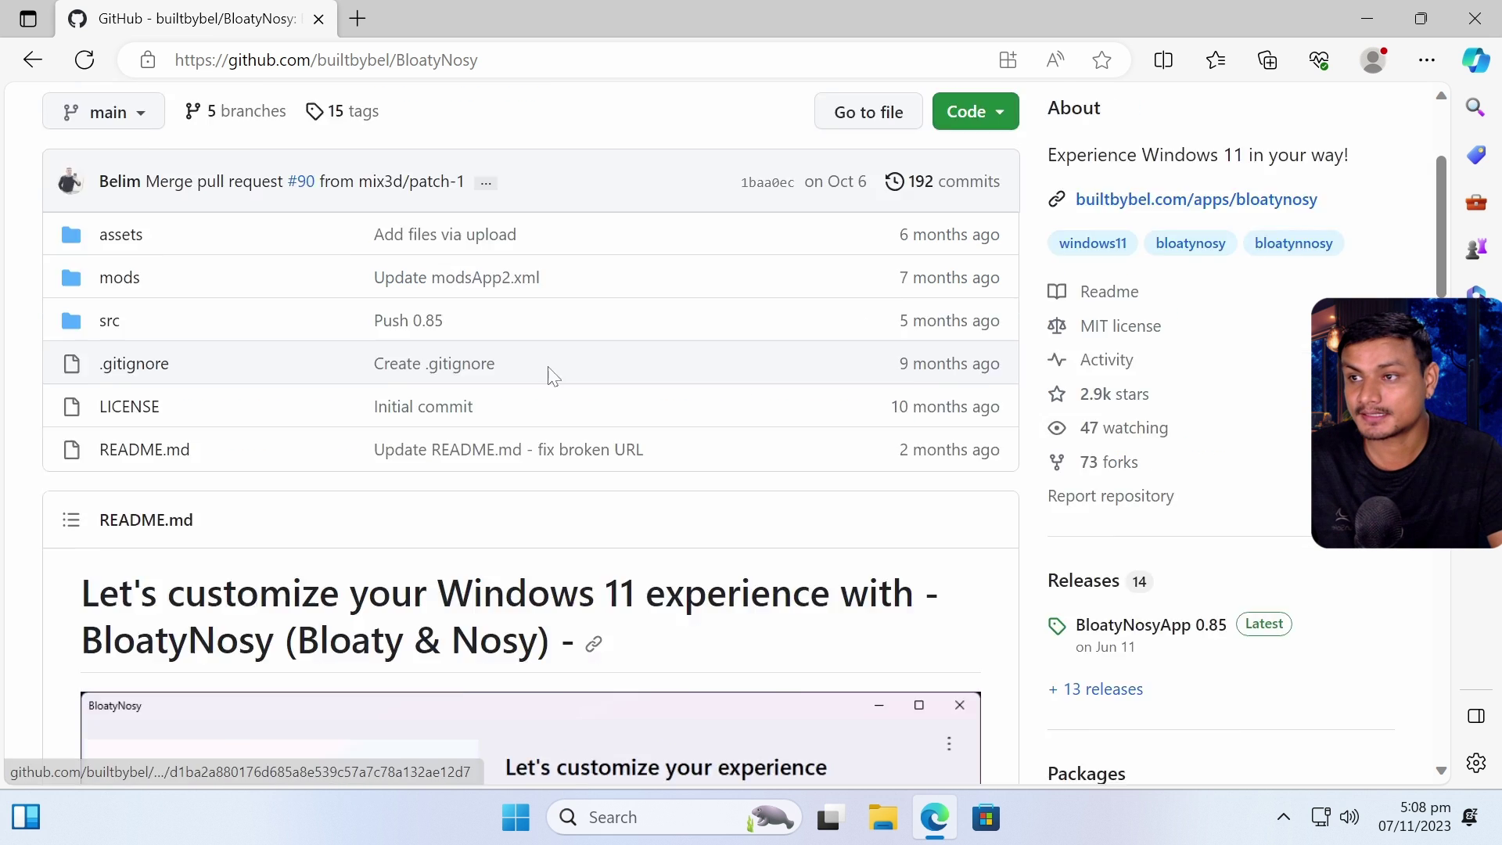
pyautogui.scroll(-5, 576, 332)
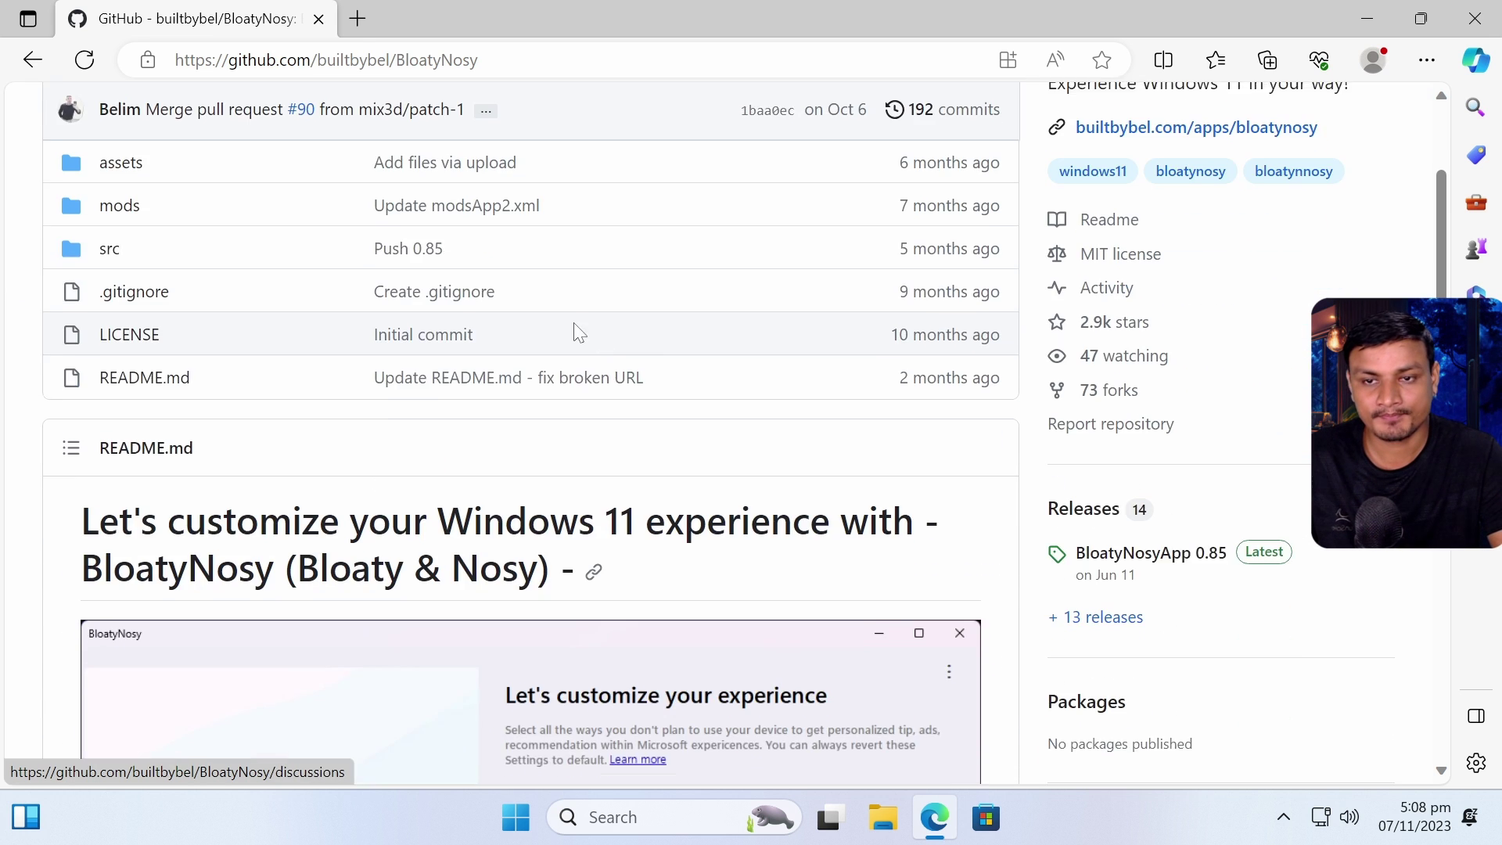
pyautogui.scroll(5, 577, 332)
# - Open the developer's GitHub profile in a new tab, browse their repositories, then close that tab
pyautogui.middleClick(122, 204)
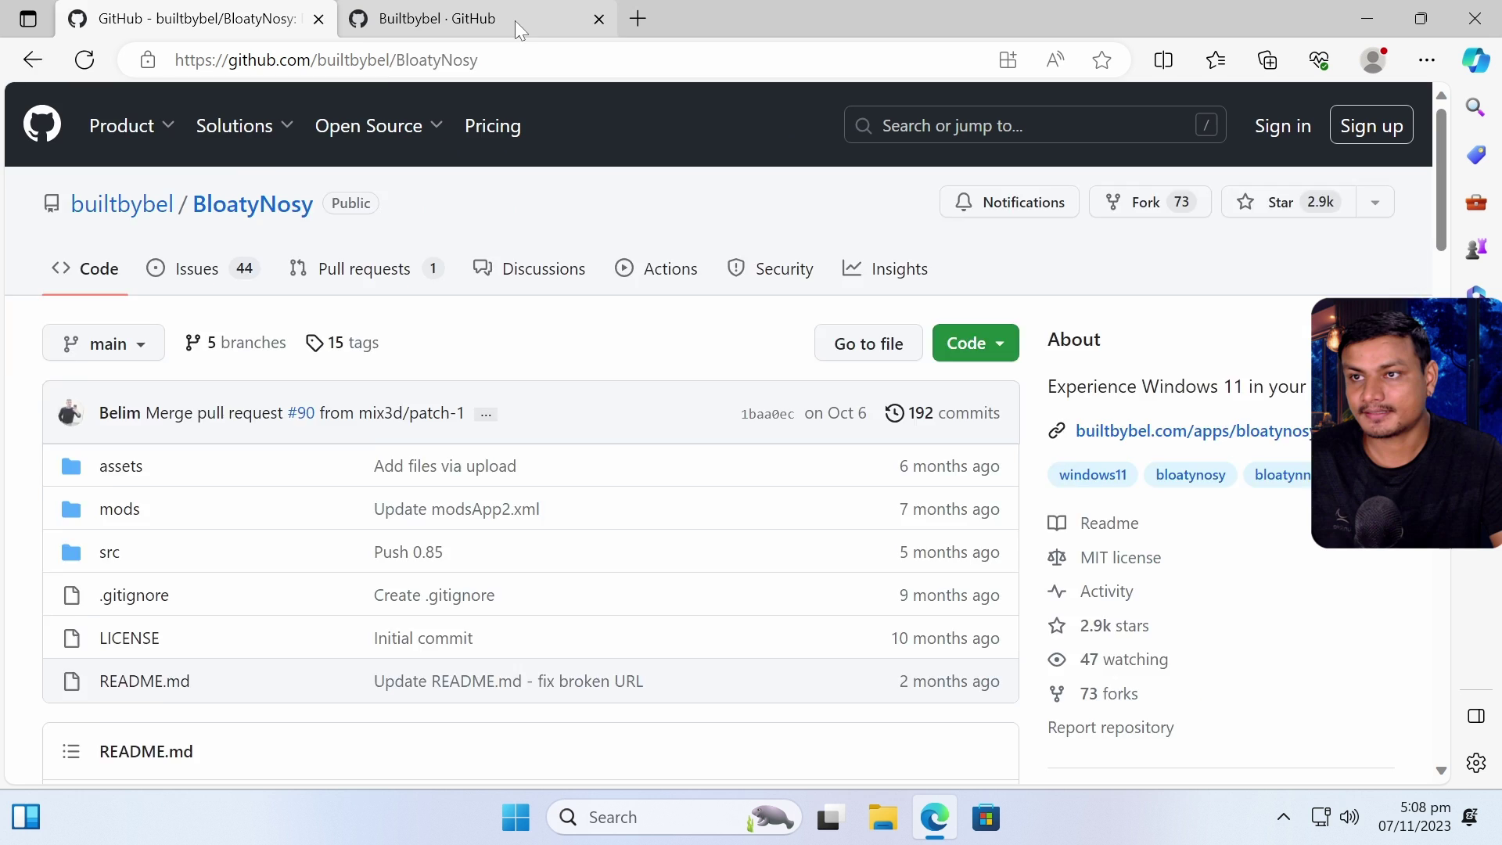
pyautogui.click(417, 11)
pyautogui.scroll(-5, 353, 419)
pyautogui.scroll(-3, 164, 438)
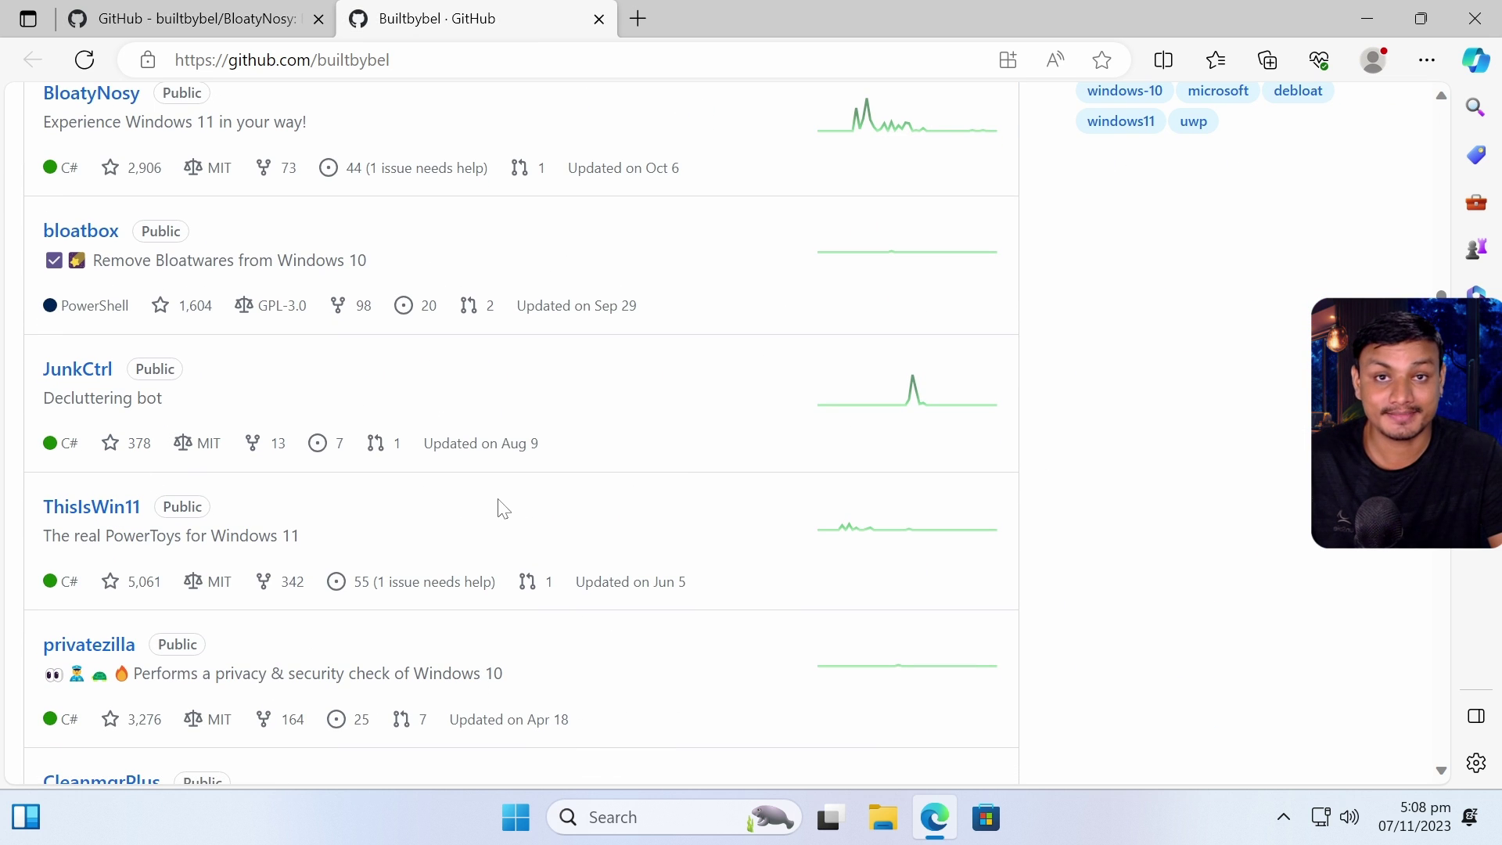
pyautogui.scroll(5, 468, 528)
pyautogui.scroll(-5, 468, 528)
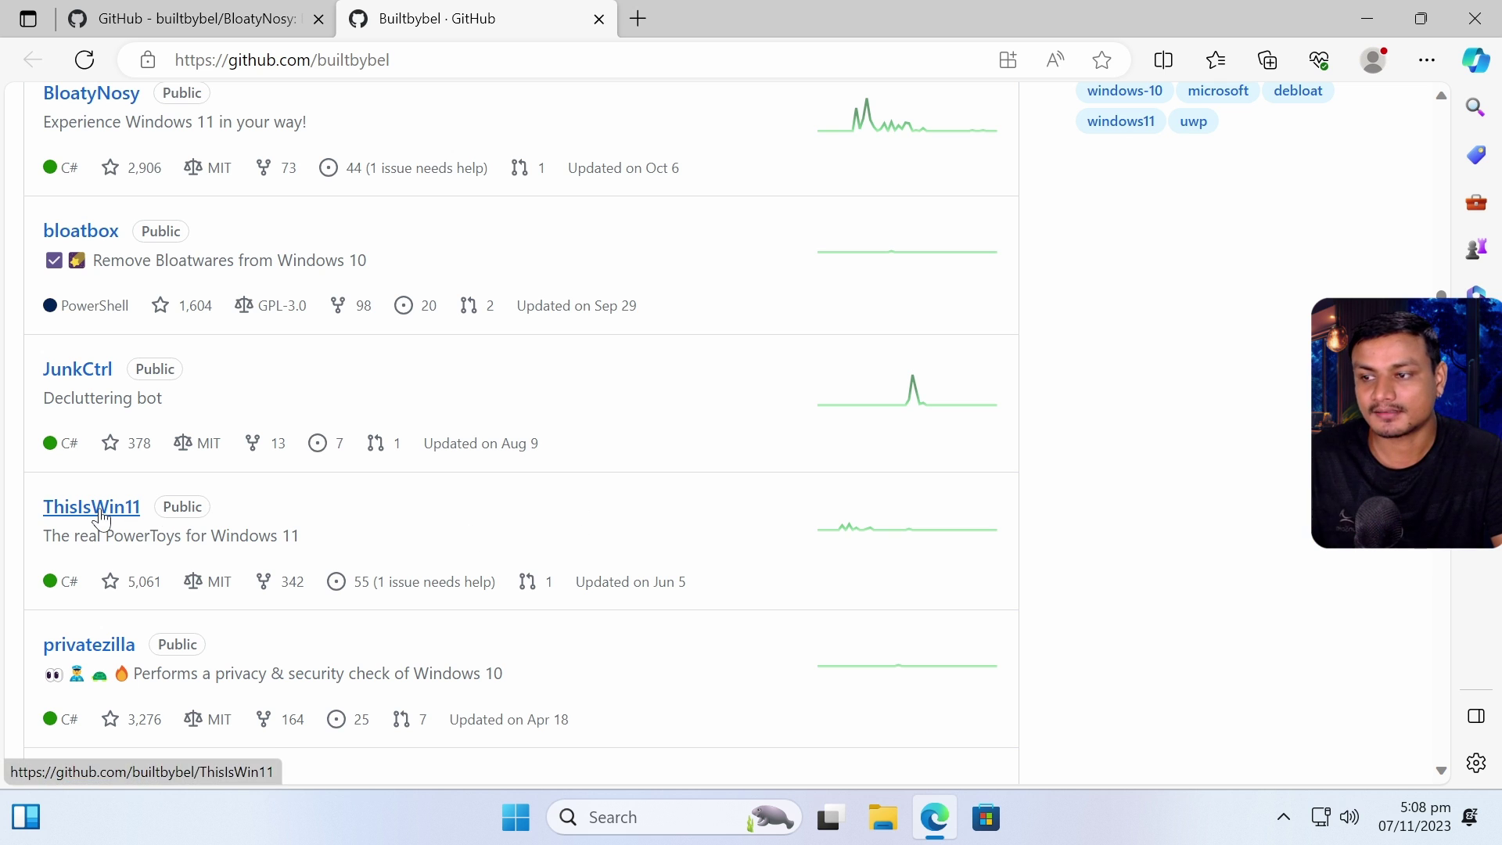
pyautogui.scroll(6, 613, 529)
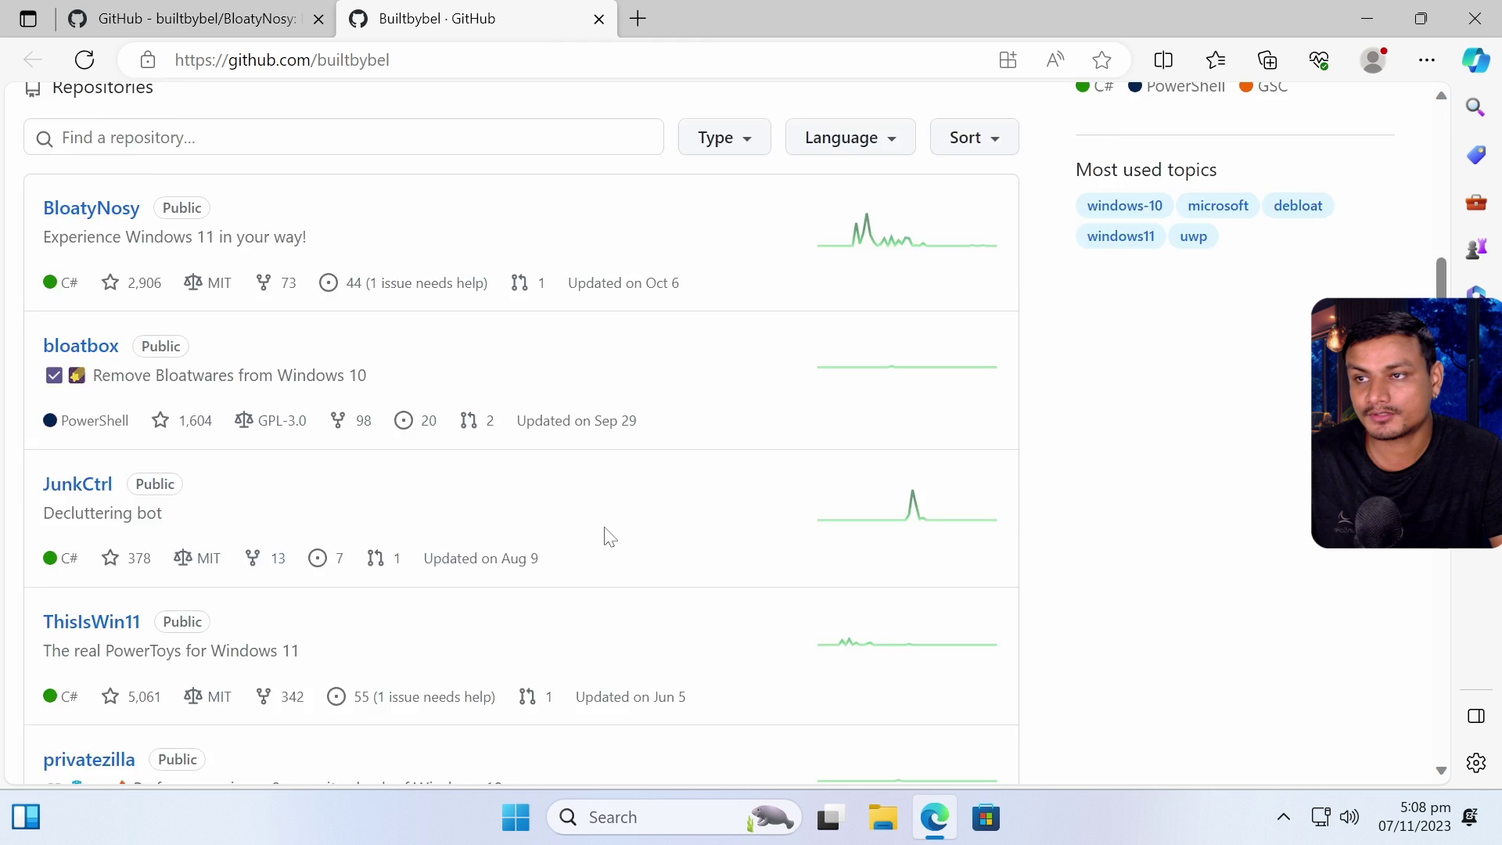
pyautogui.scroll(-2, 338, 419)
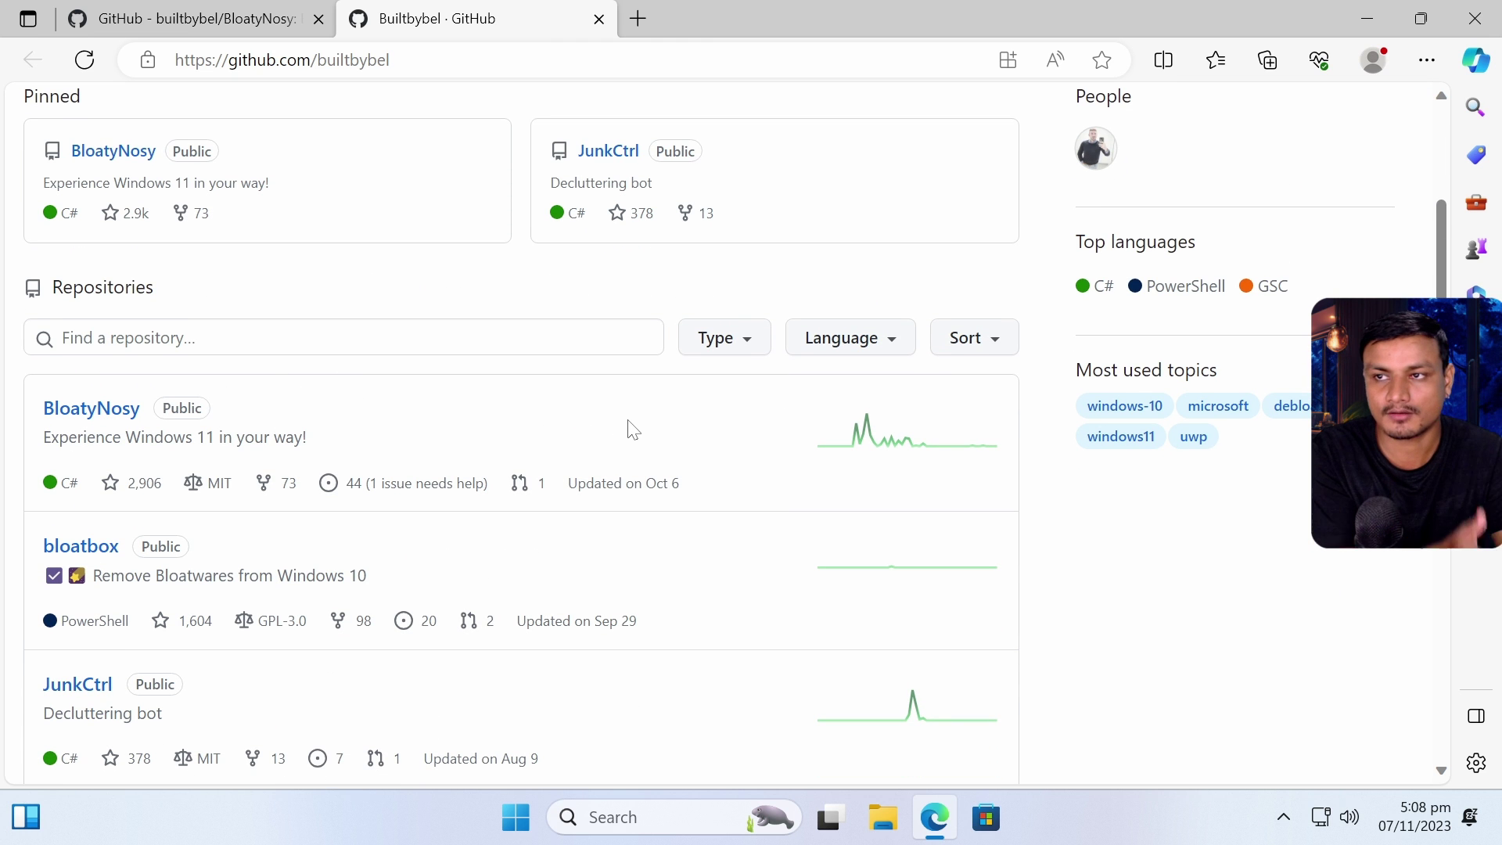
pyautogui.click(611, 19)
pyautogui.moveTo(235, 126)
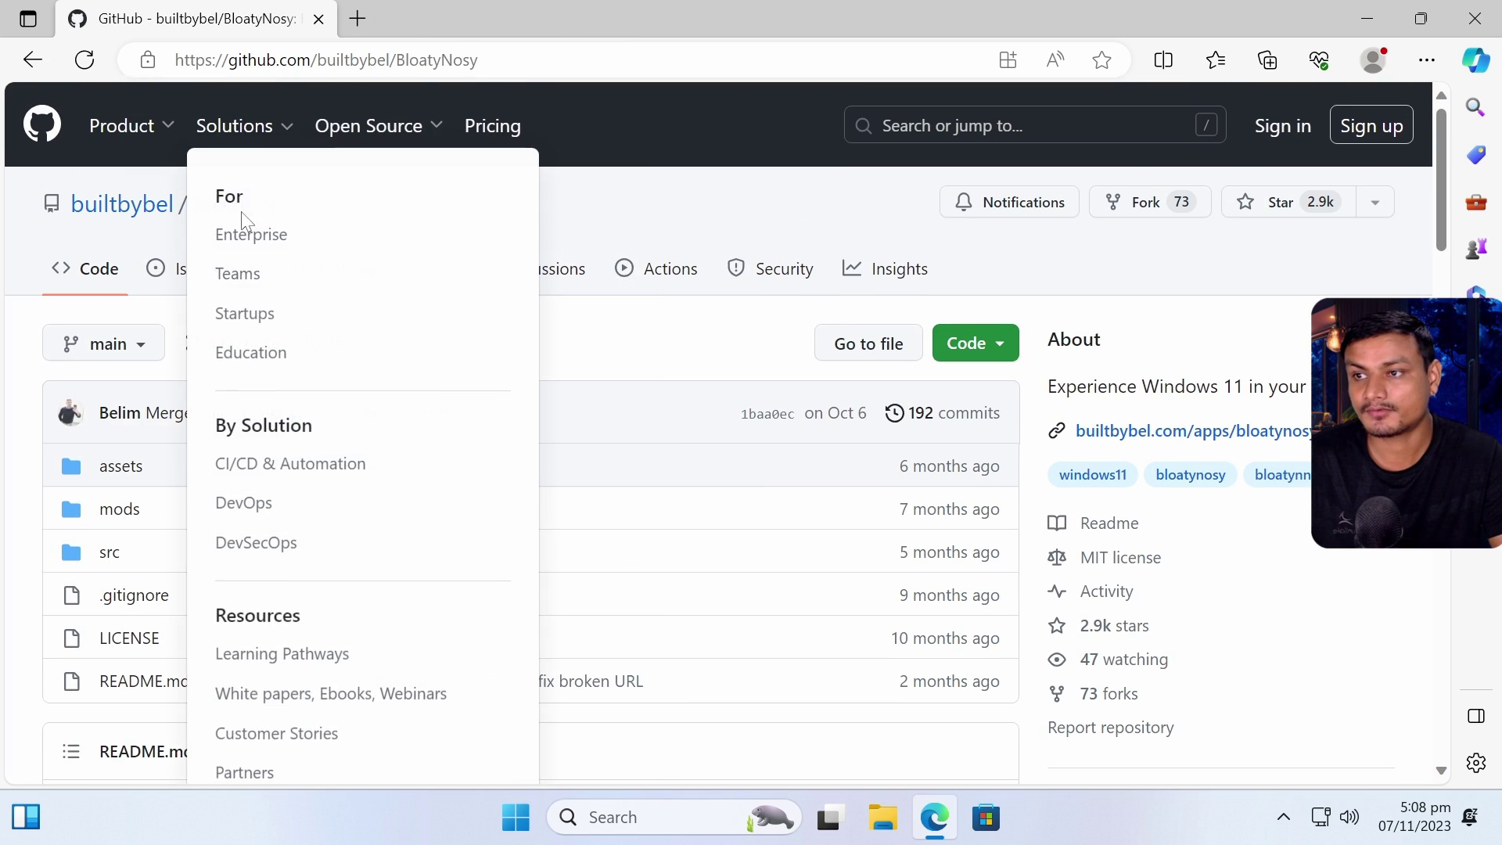
pyautogui.scroll(-6, 955, 416)
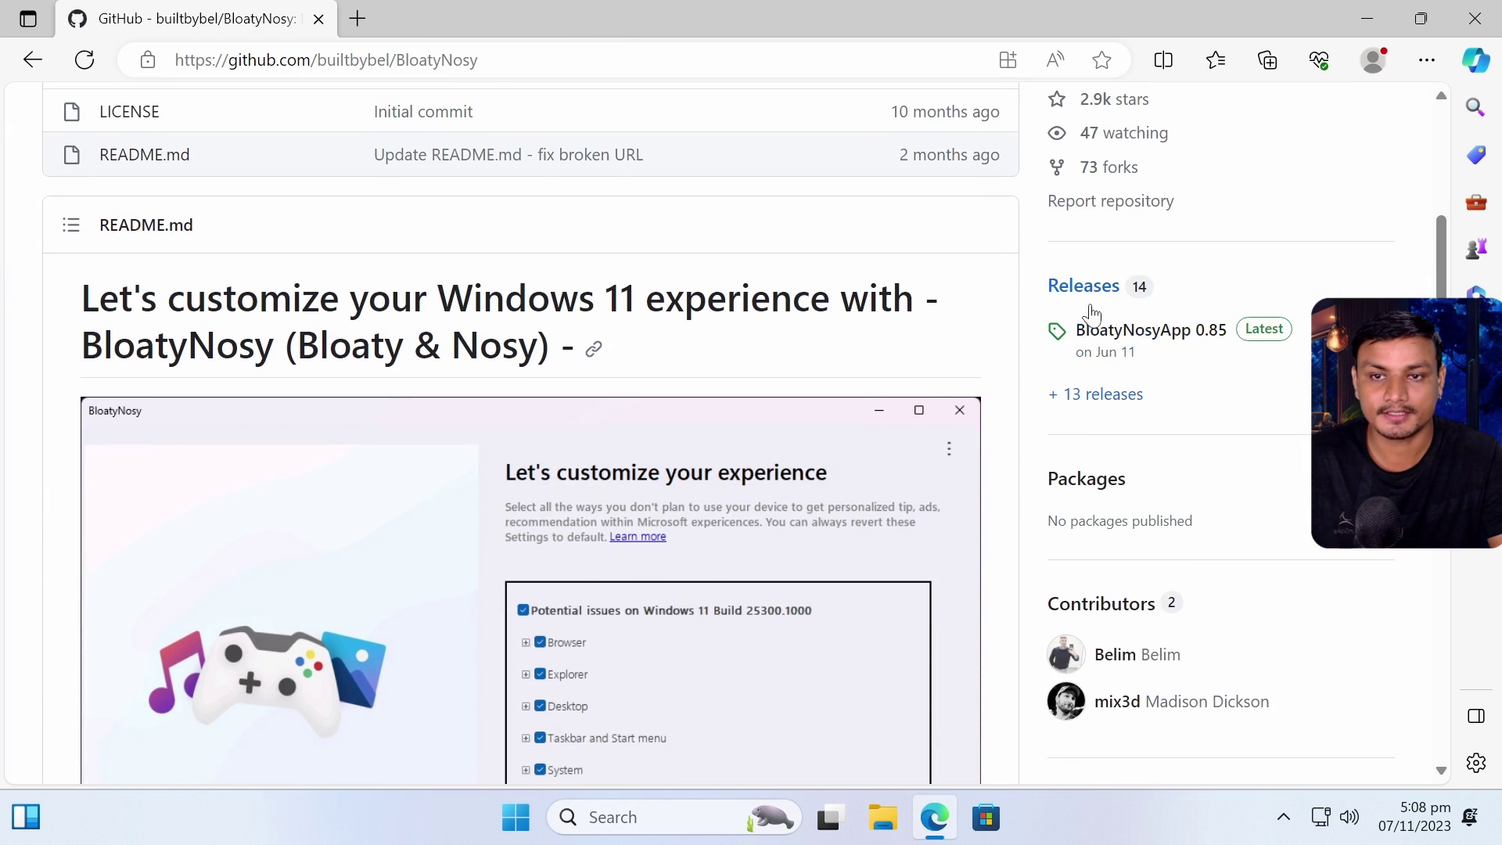
# - Download BloatyNosySetup.msi from the BloatyNosyApp 0.85 release and run its installer to completion
pyautogui.click(1096, 328)
pyautogui.scroll(-5, 654, 419)
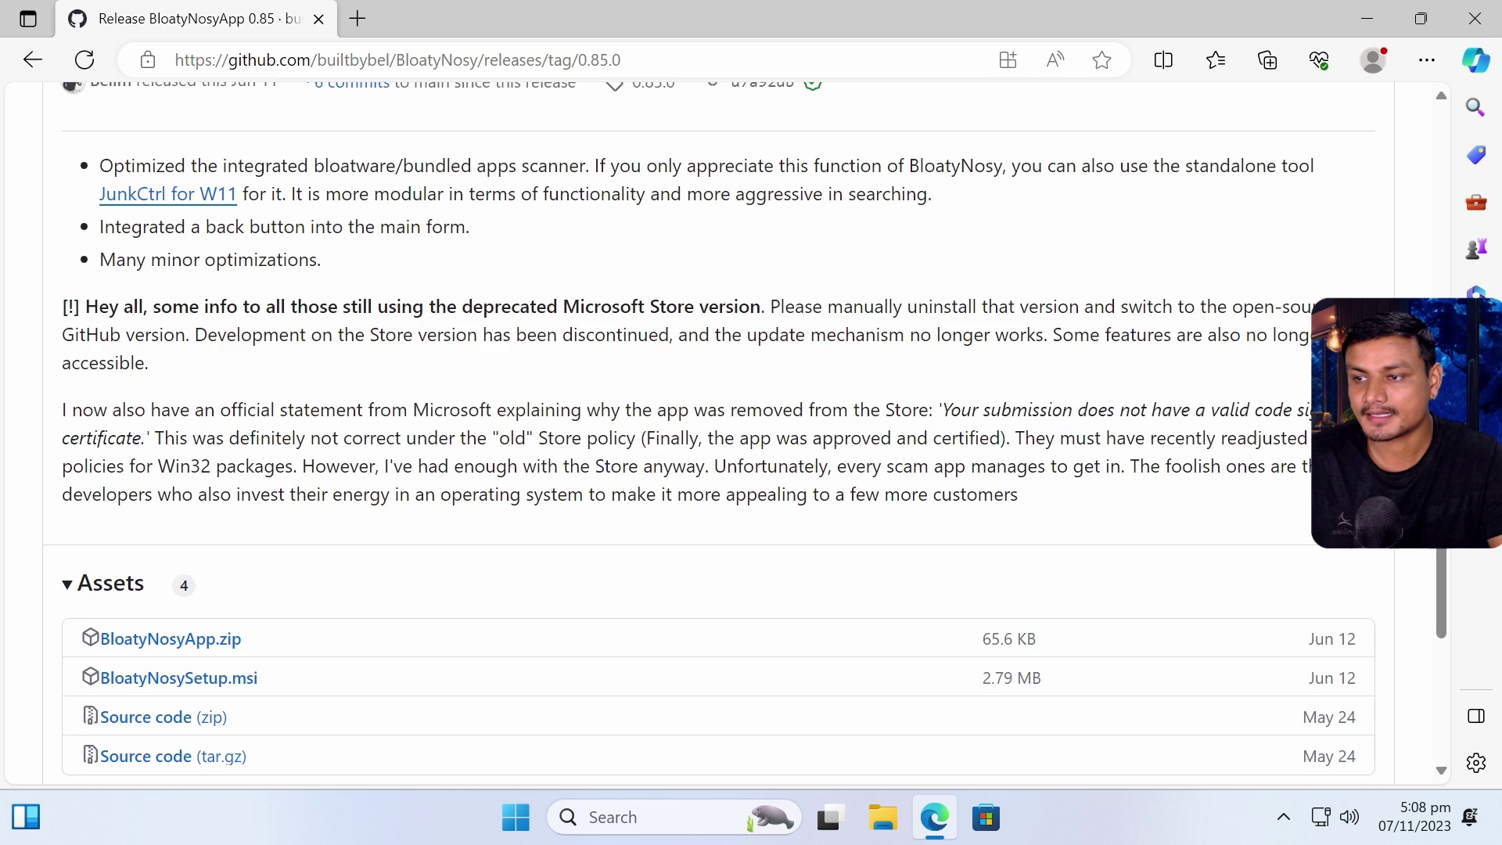
pyautogui.scroll(-3, 302, 420)
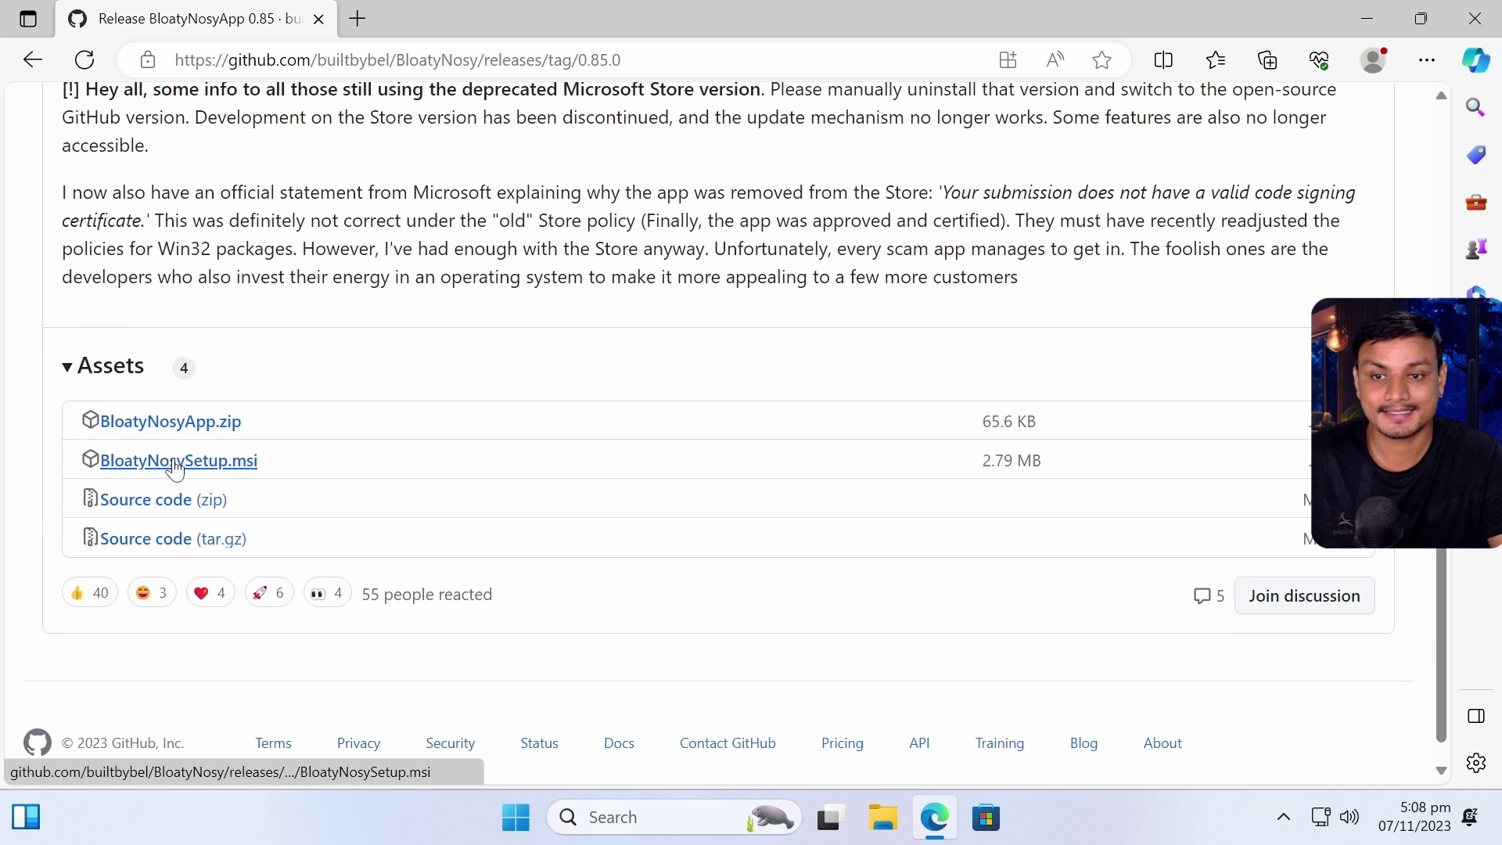
pyautogui.click(175, 468)
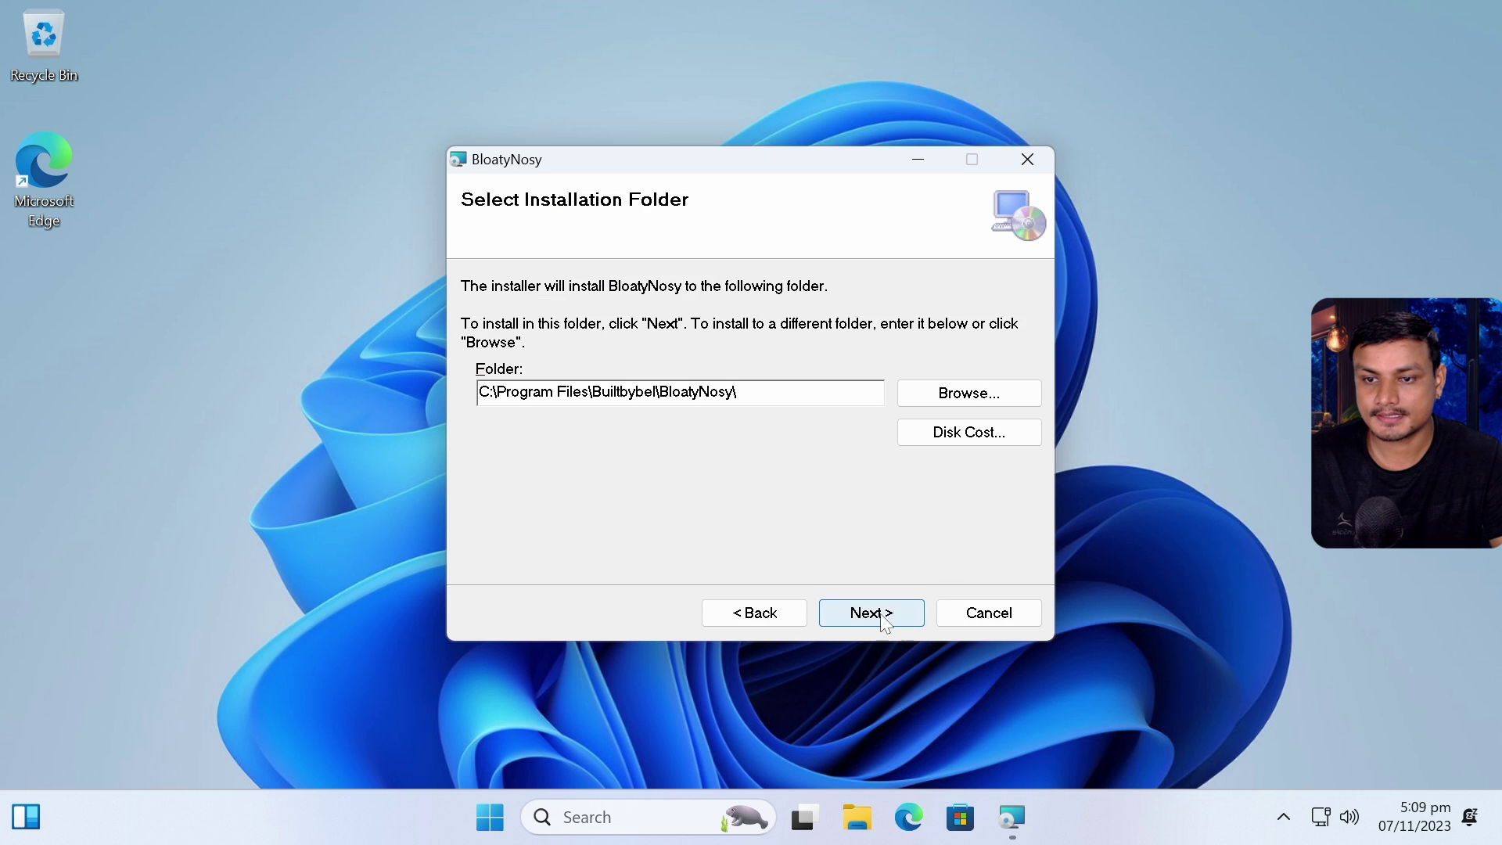
pyautogui.click(882, 618)
pyautogui.click(883, 618)
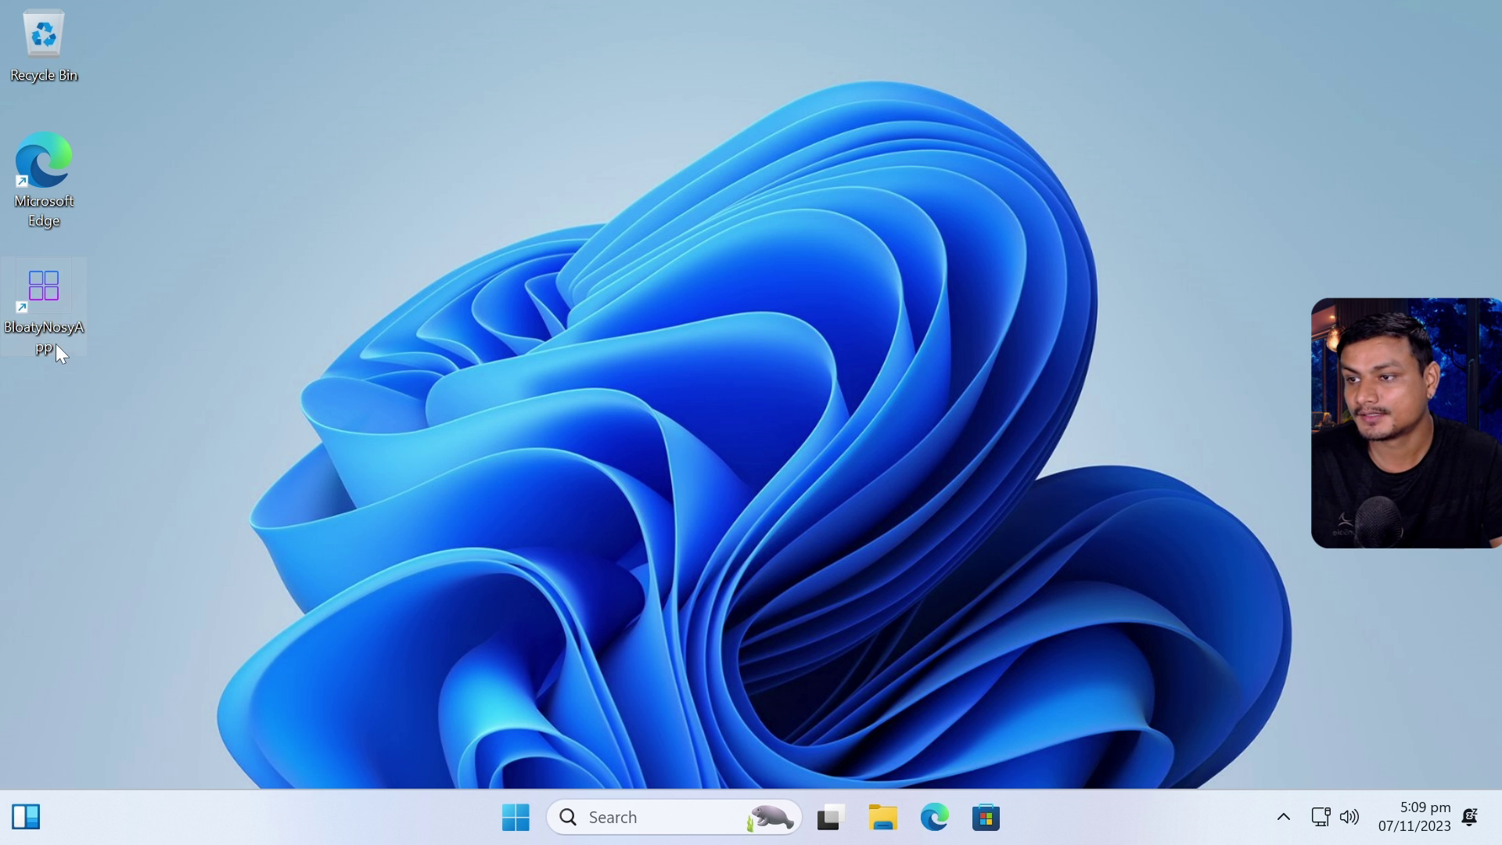
# - Launch BloatyNosy as admin and expand the Privacy, Explorer, Desktop, Taskbar, System and Browser tweak groups
pyautogui.doubleClick(49, 301)
pyautogui.click(629, 616)
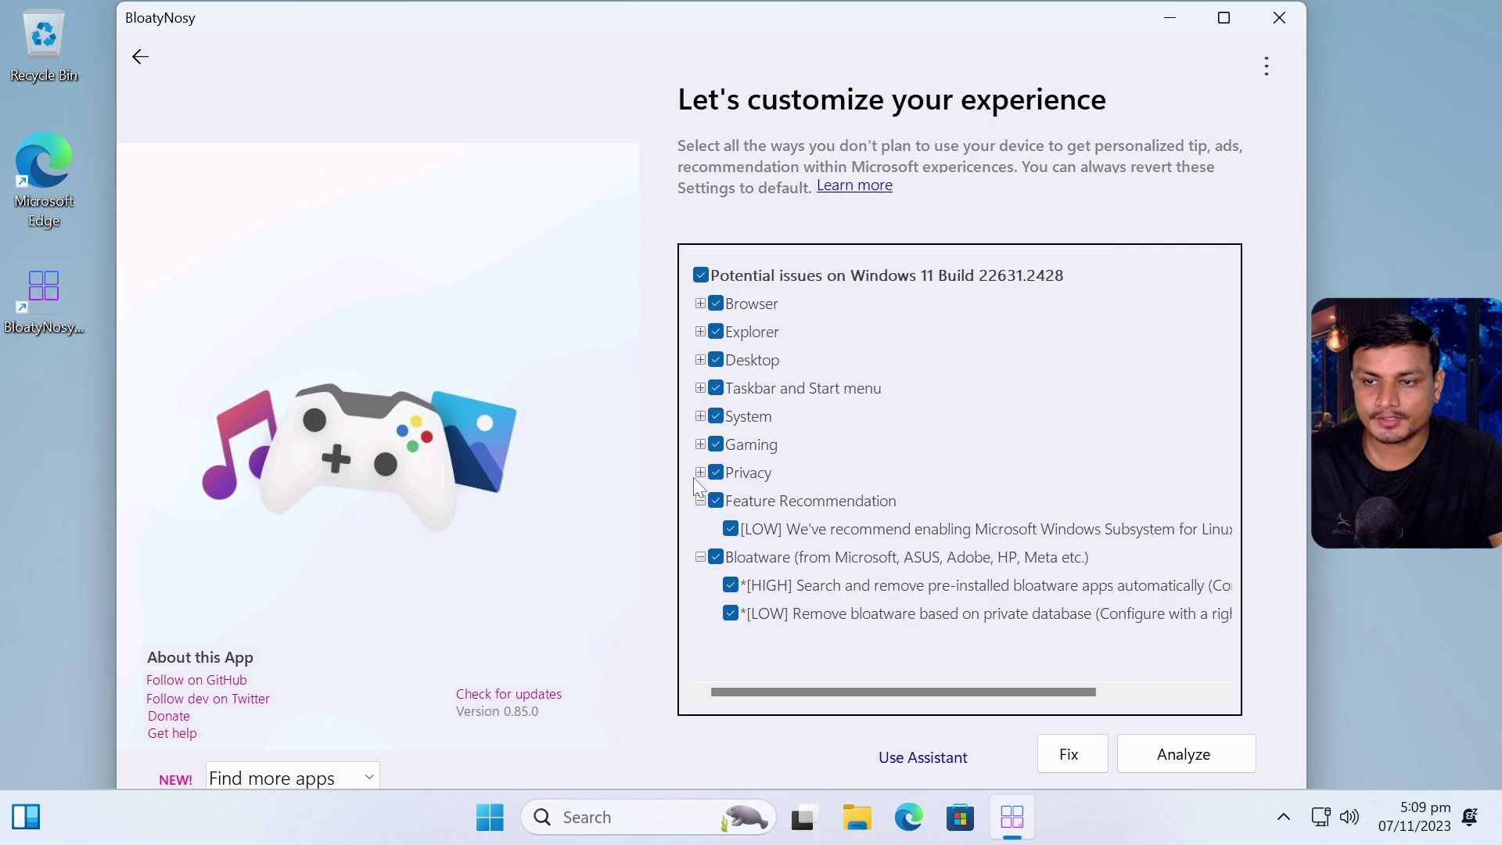
pyautogui.click(699, 473)
pyautogui.scroll(2, 703, 421)
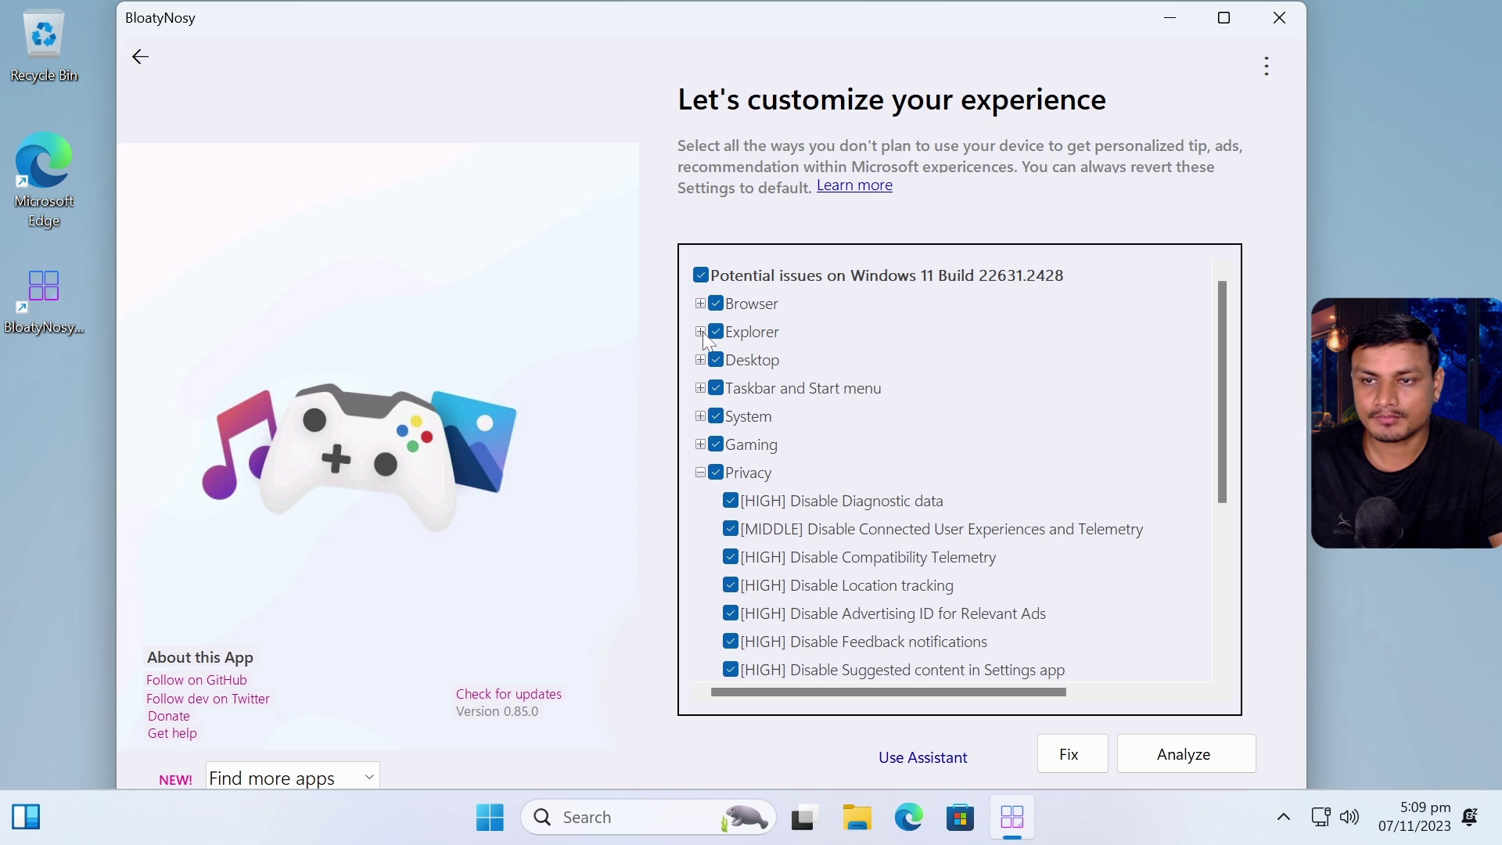
pyautogui.click(700, 332)
pyautogui.click(700, 417)
pyautogui.scroll(-2, 712, 501)
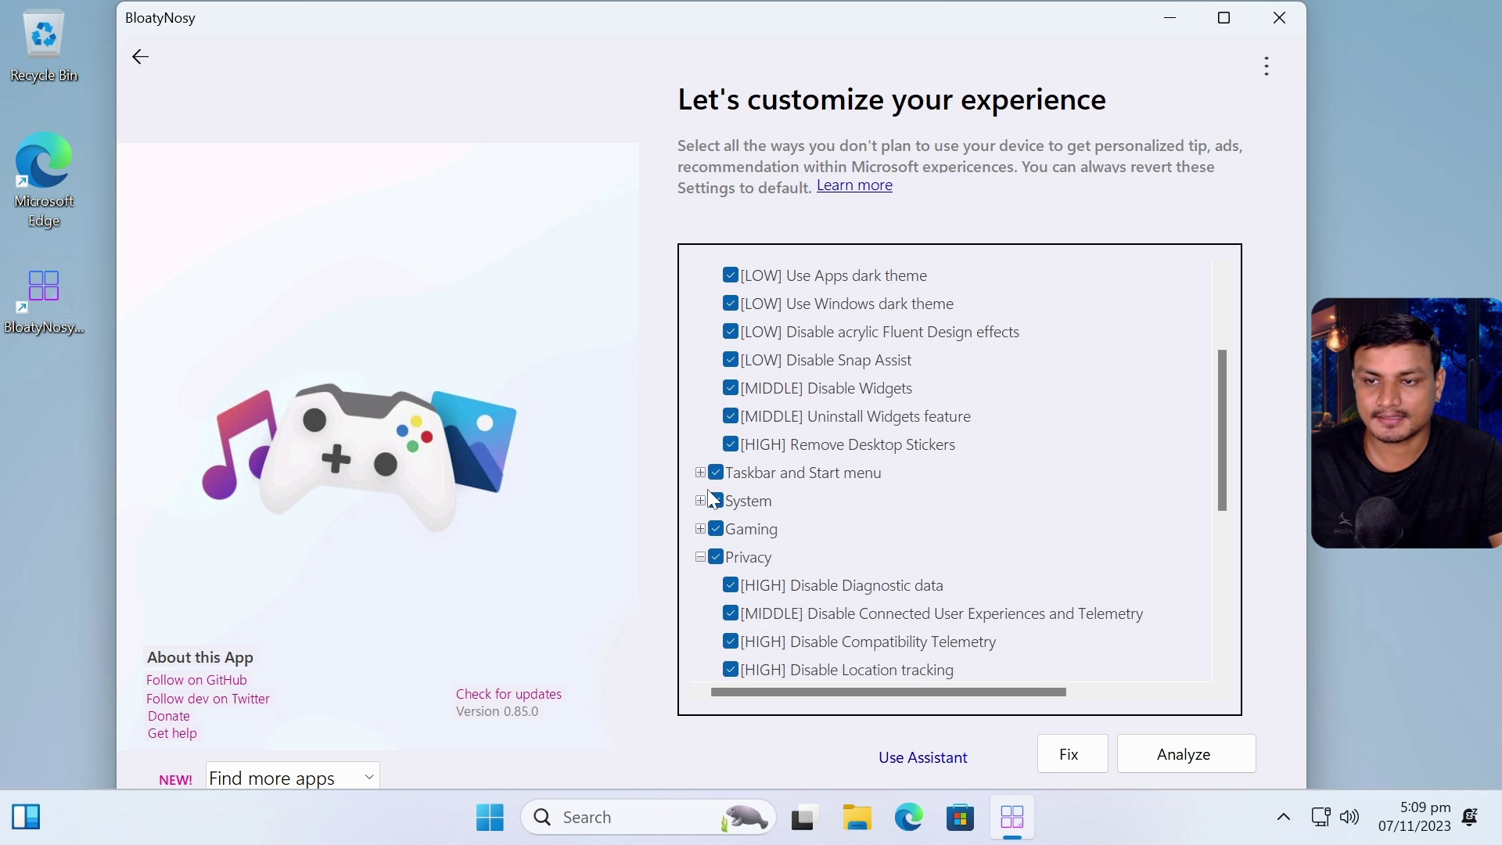
pyautogui.click(701, 473)
pyautogui.scroll(-2, 704, 525)
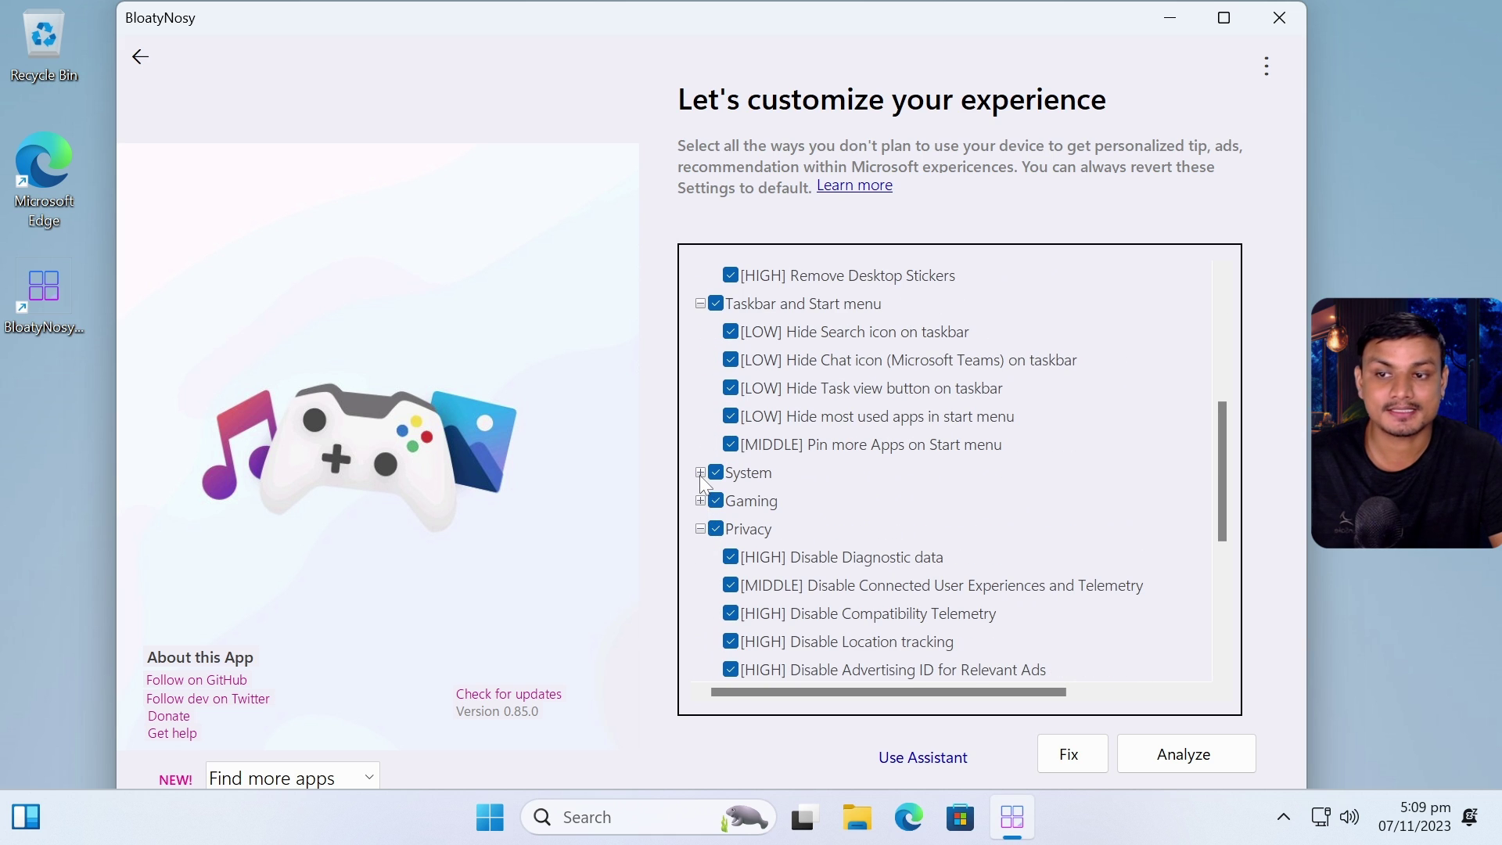
pyautogui.click(701, 473)
pyautogui.scroll(4, 743, 513)
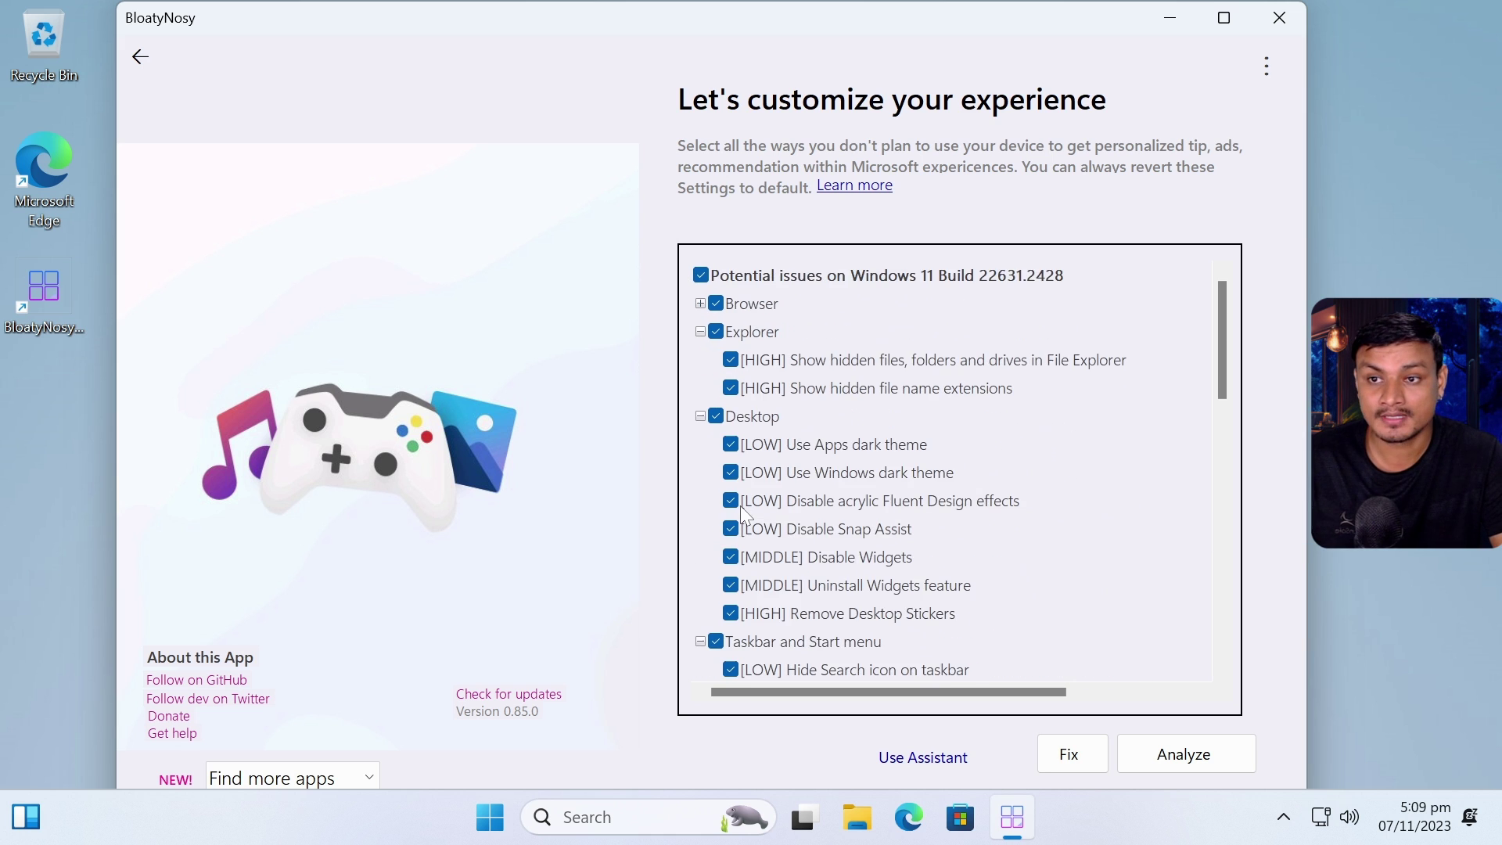
pyautogui.click(701, 305)
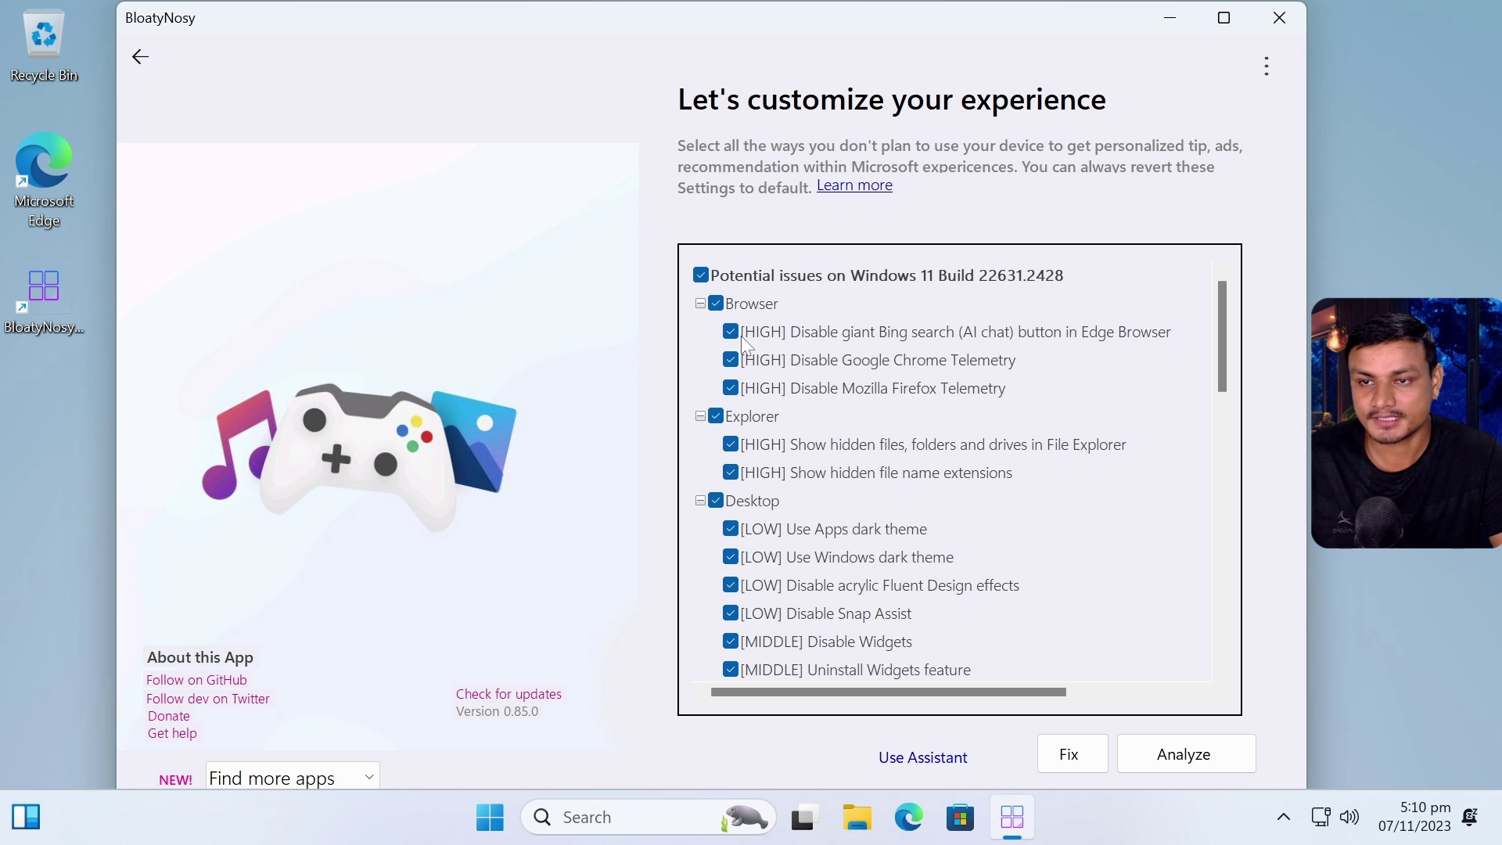
# - Expand the Gaming group, re-tick Disable Diagnostic data, collapse Privacy, and read the Bloatware tooltips
pyautogui.scroll(-4, 786, 443)
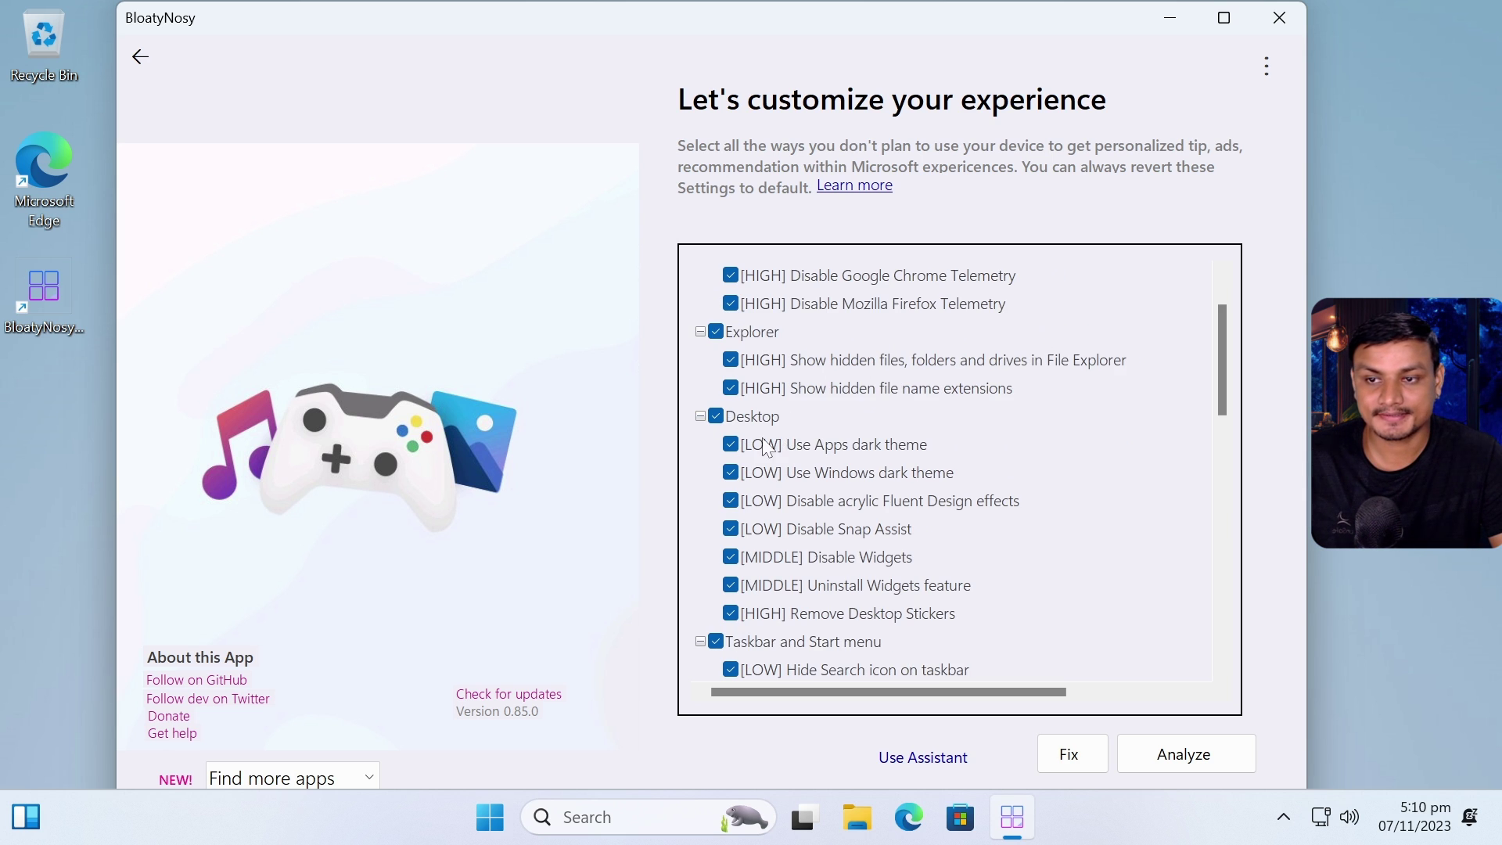
pyautogui.scroll(-1, 779, 443)
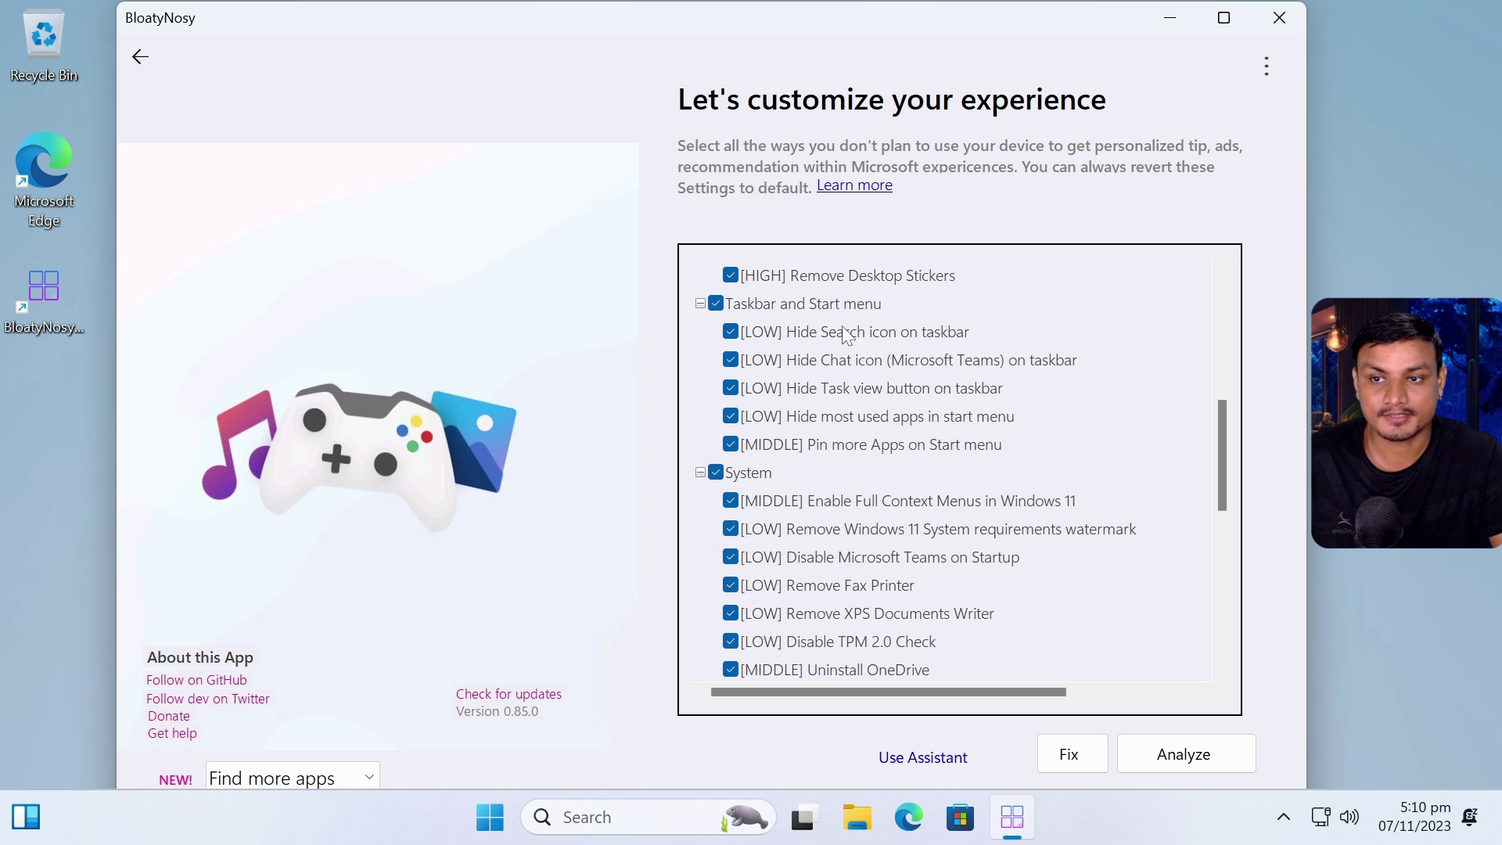
pyautogui.scroll(-2, 815, 524)
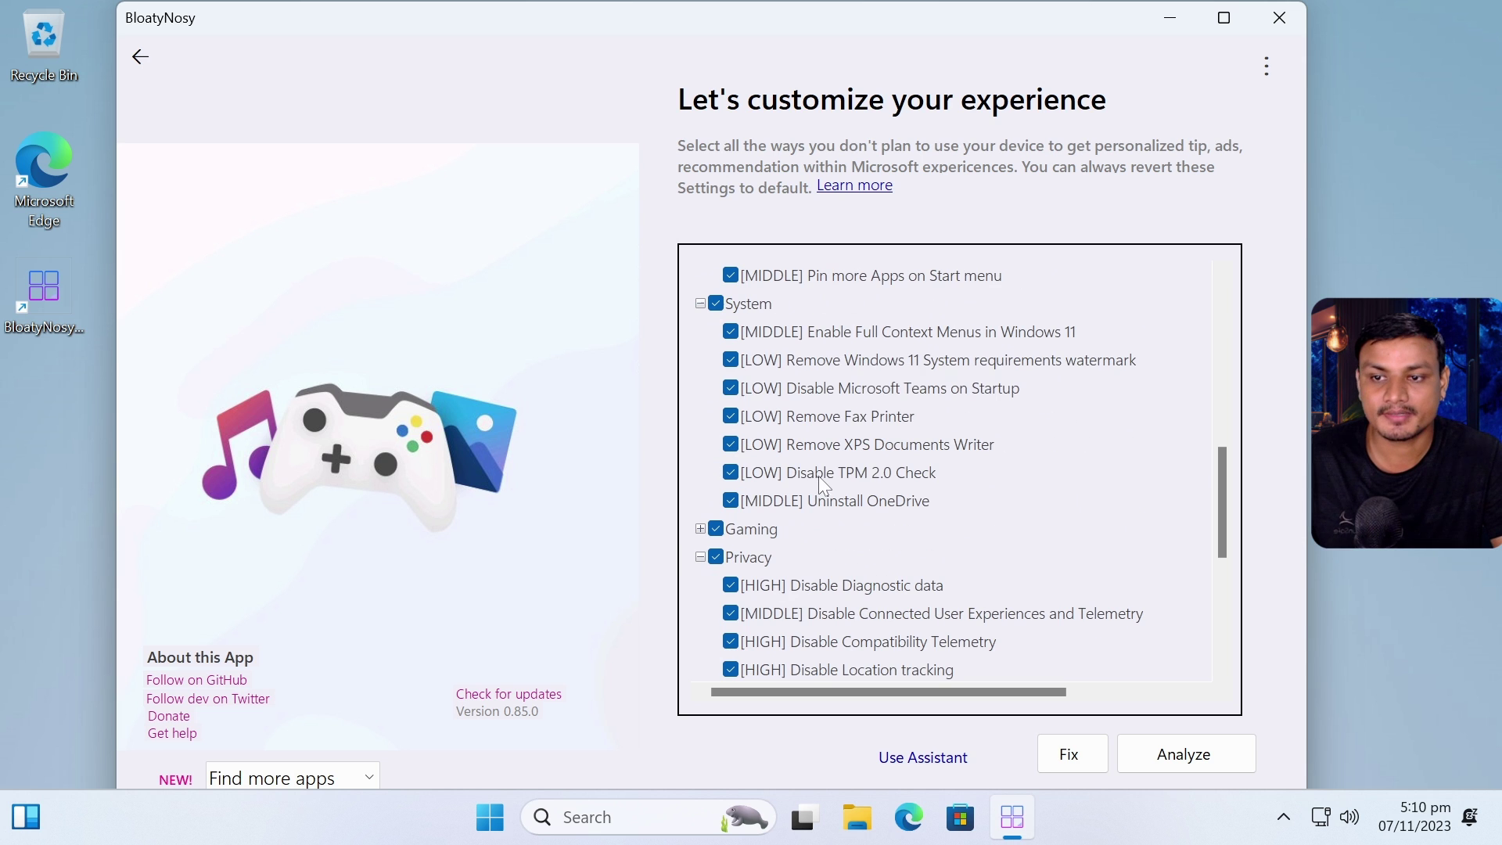
pyautogui.scroll(-3, 779, 367)
pyautogui.click(700, 275)
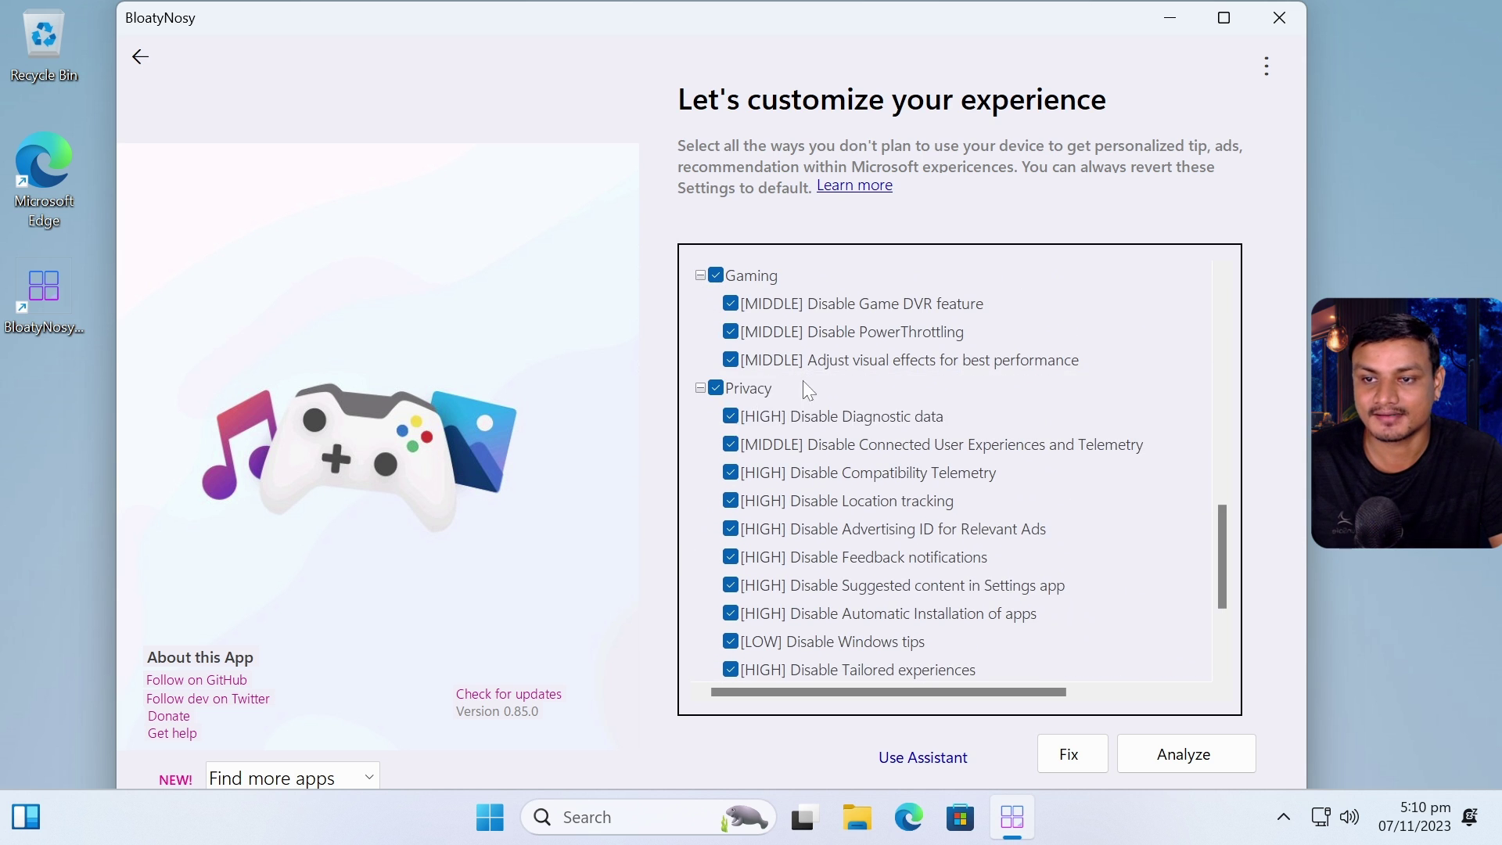
pyautogui.scroll(-1, 803, 380)
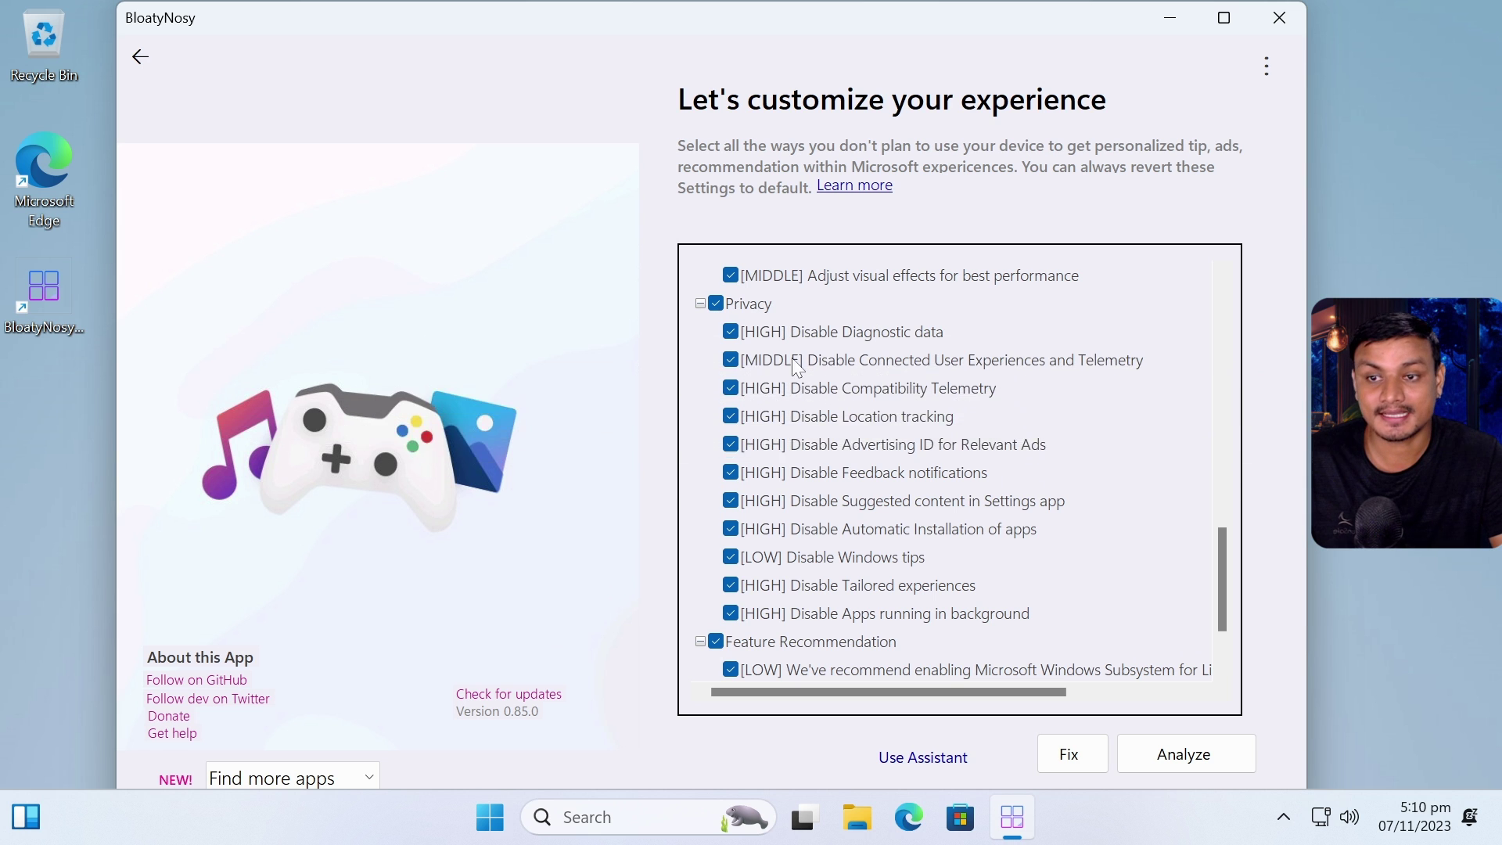
pyautogui.click(731, 332)
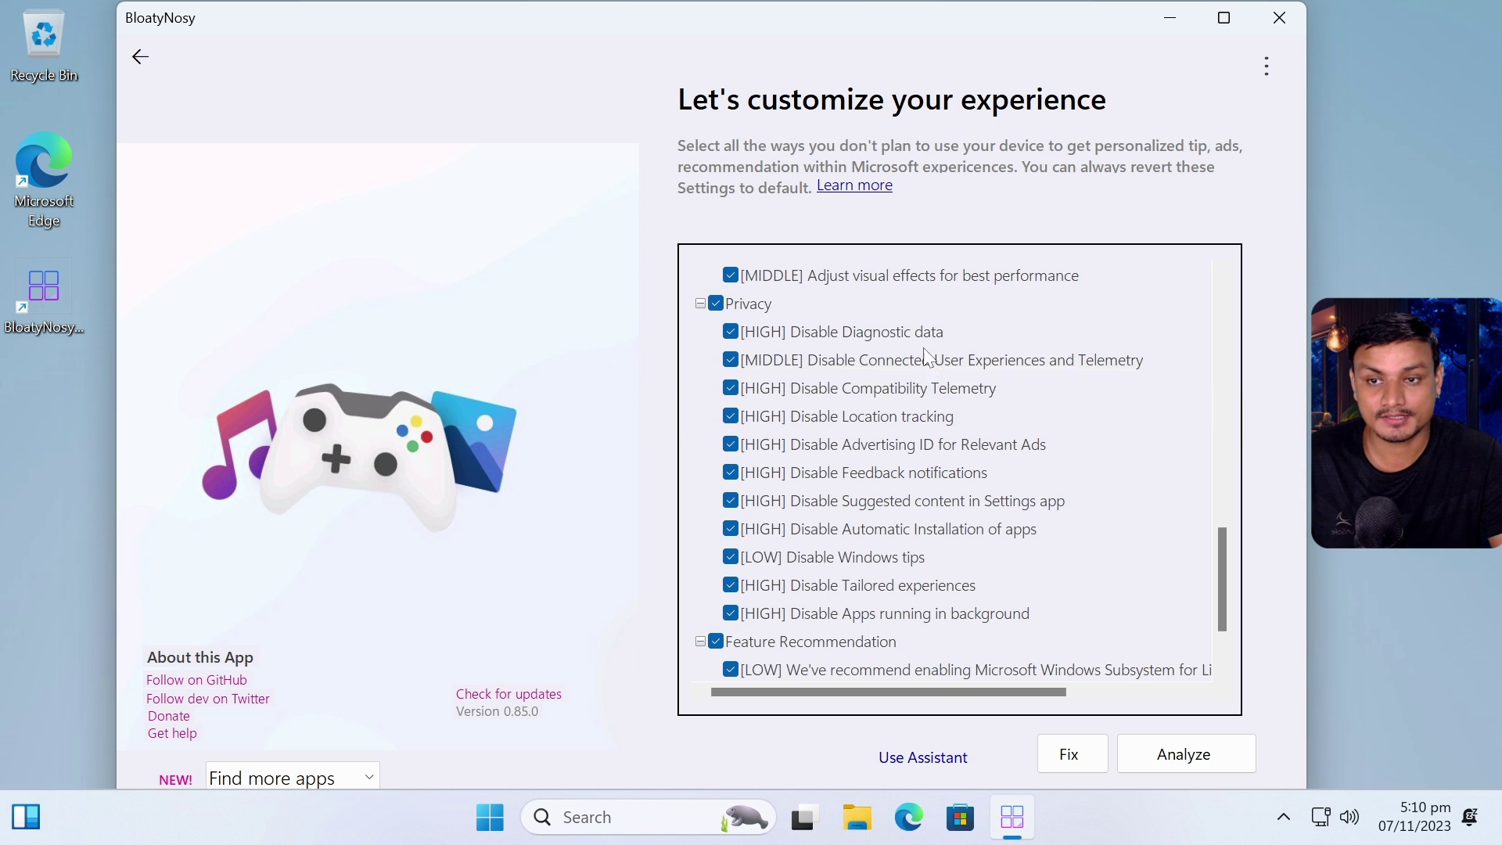
pyautogui.scroll(-2, 857, 438)
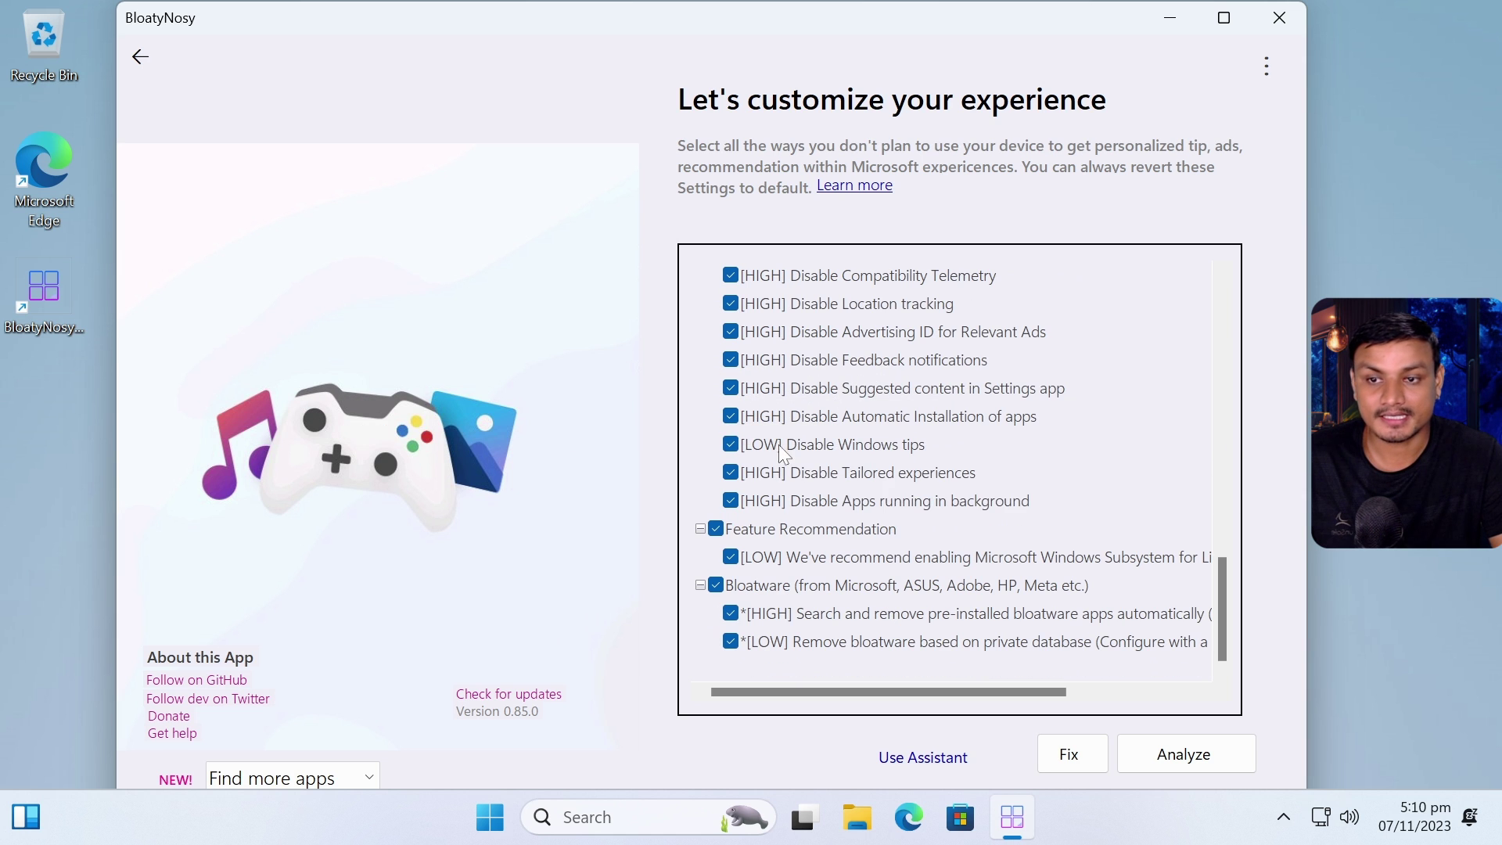
pyautogui.scroll(5, 716, 505)
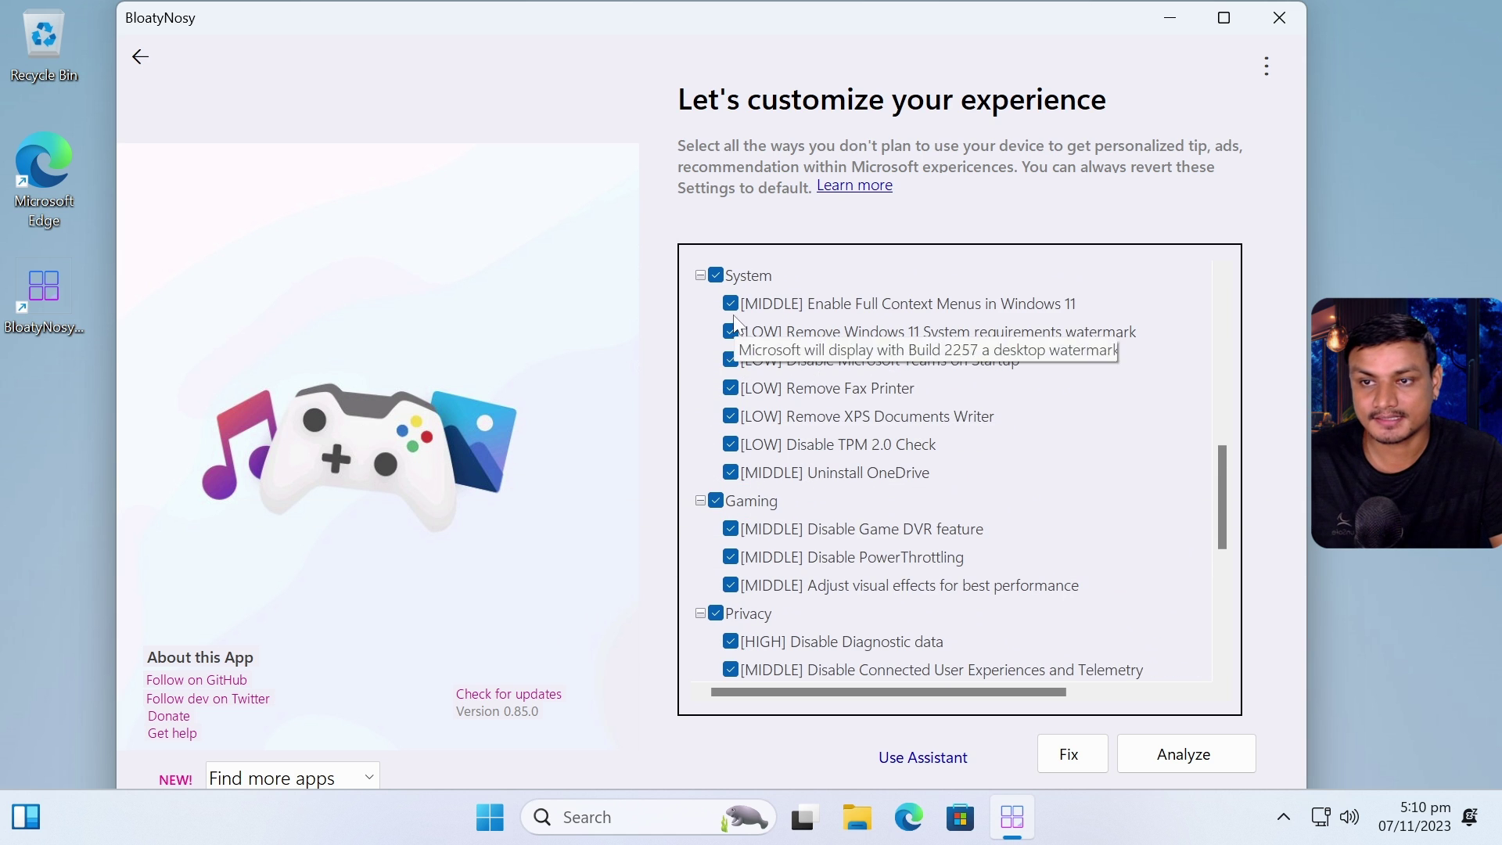
pyautogui.scroll(-2, 716, 507)
pyautogui.click(701, 440)
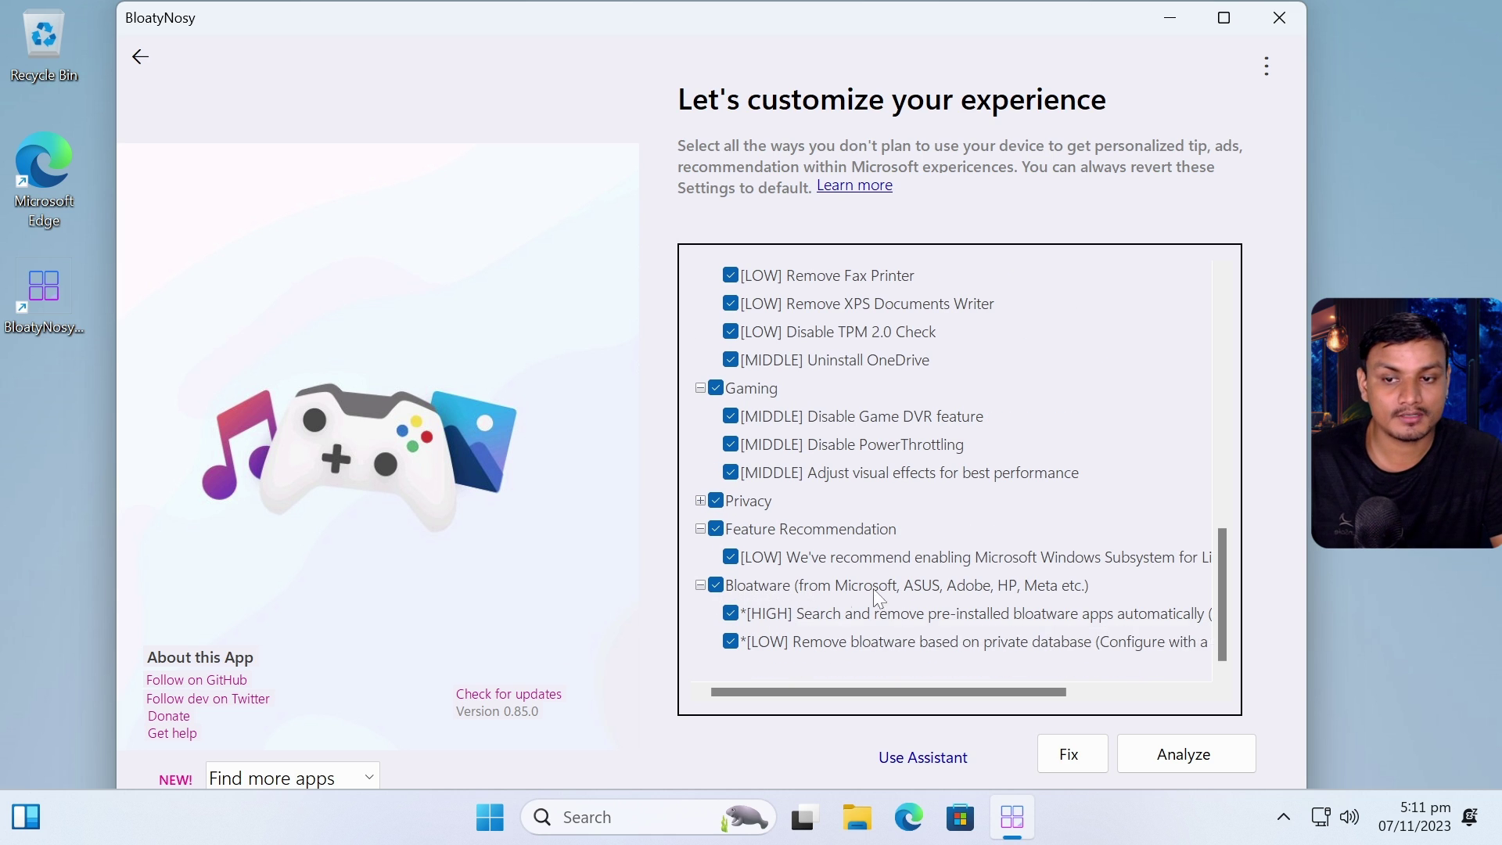
pyautogui.moveTo(898, 625)
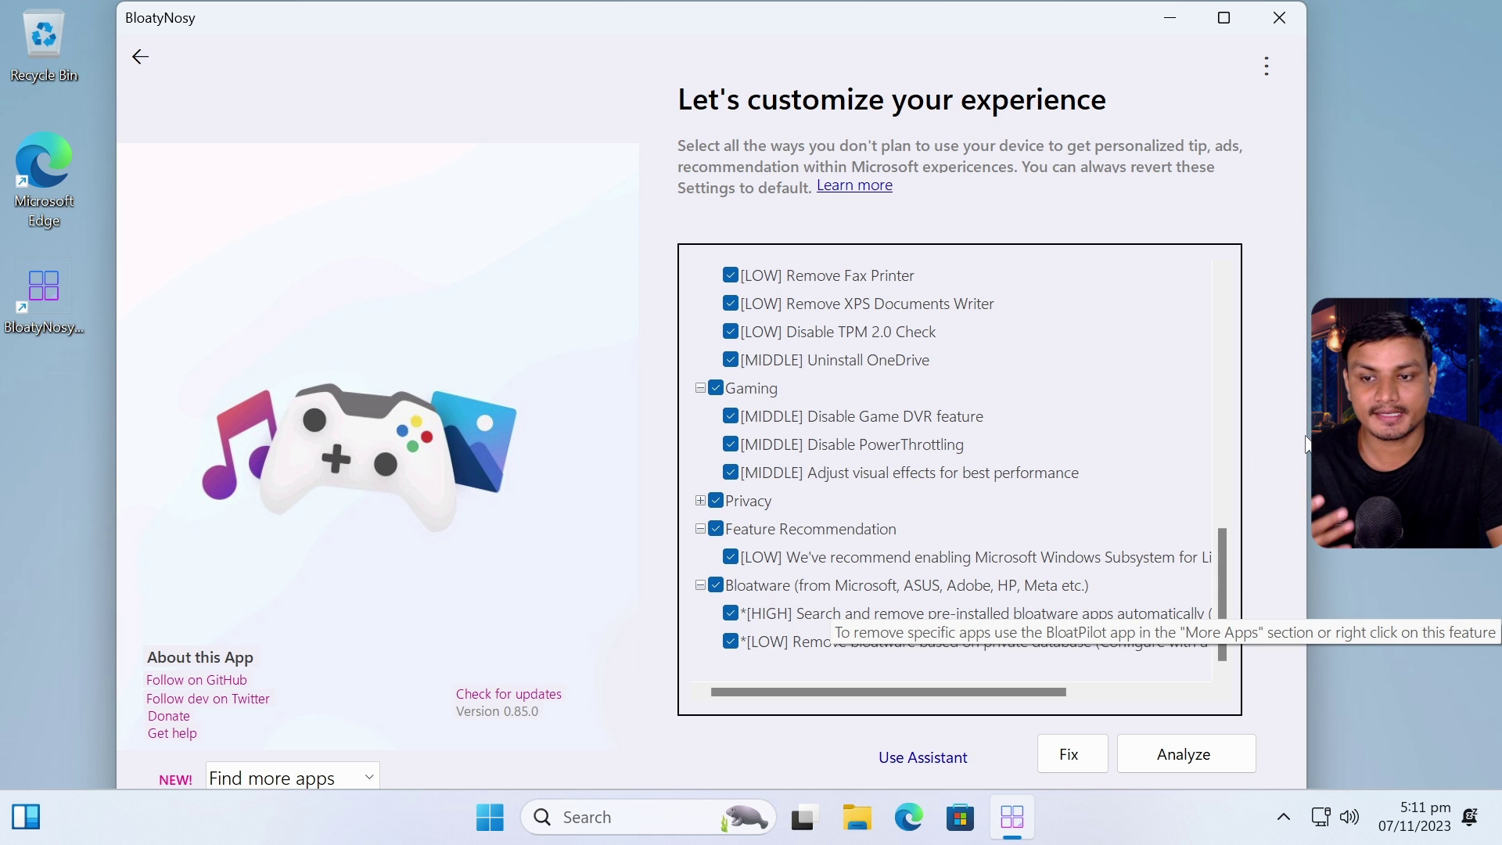
pyautogui.moveTo(1072, 640)
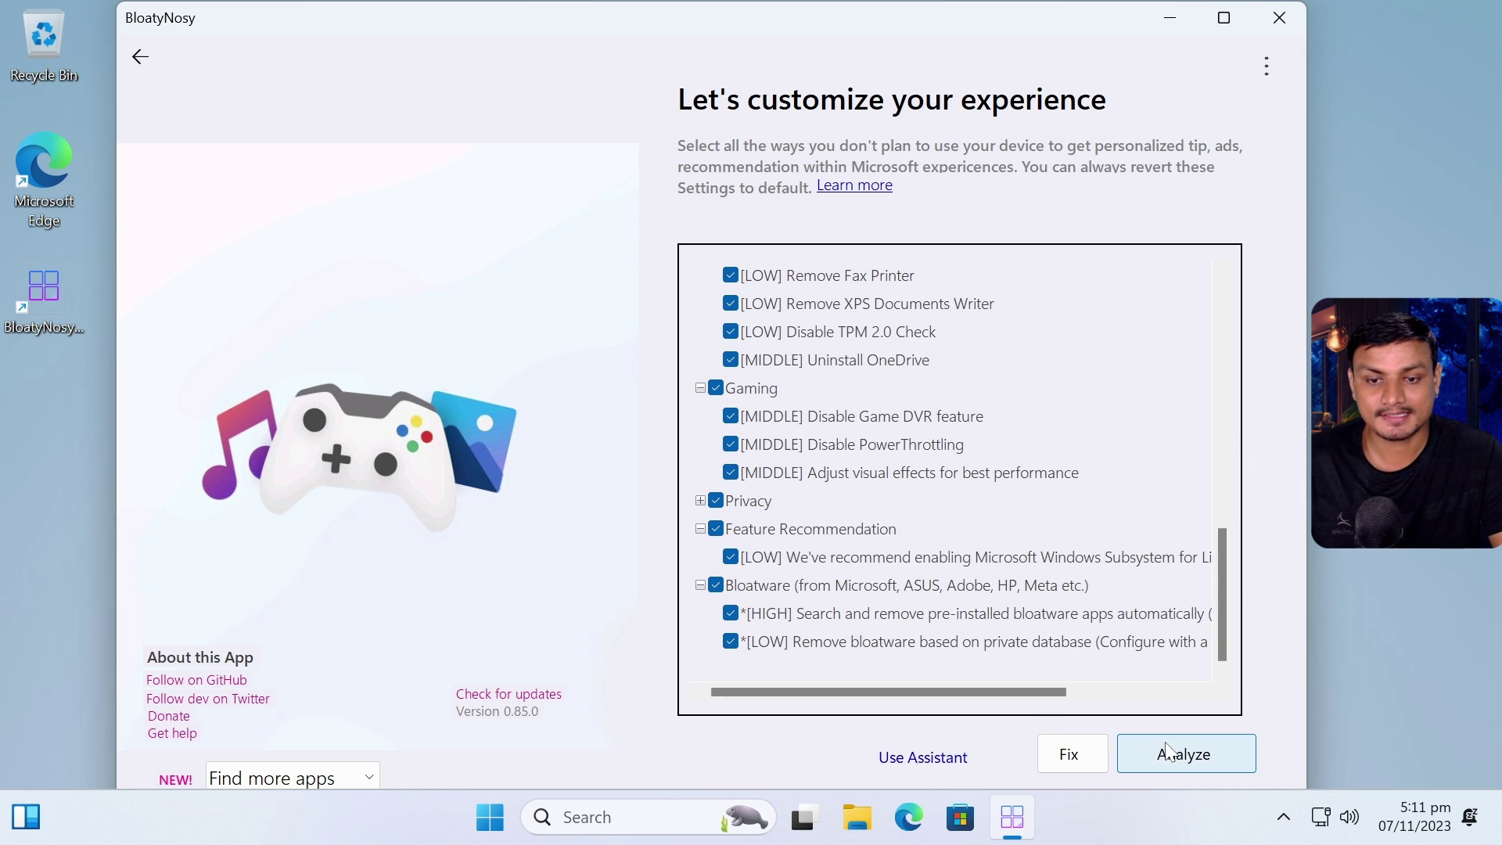
# - Apply all selected BloatyNosy fixes and confirm with Yes
pyautogui.click(1079, 753)
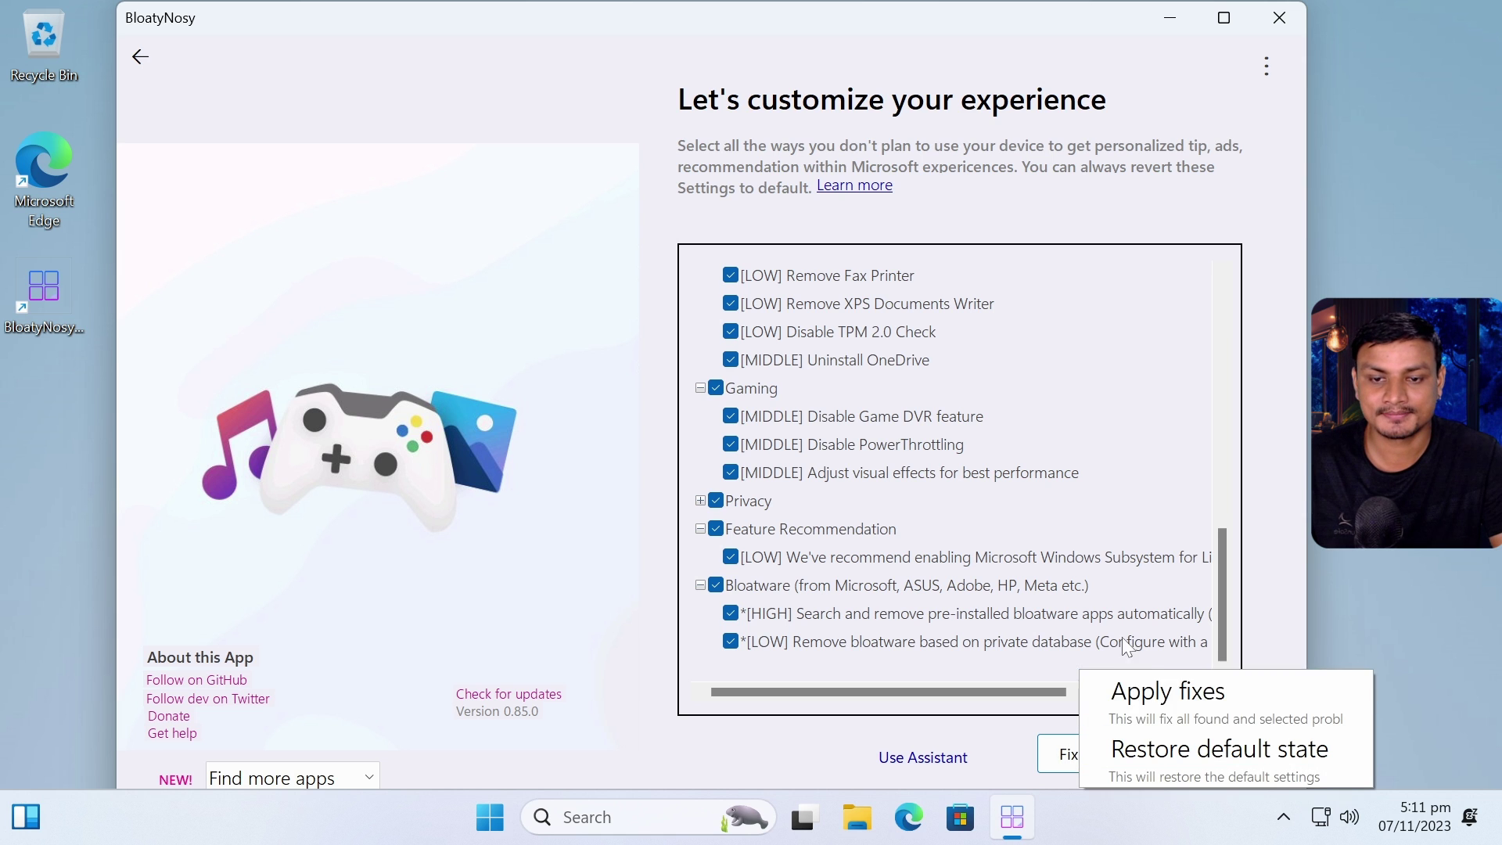
pyautogui.click(1186, 704)
pyautogui.click(770, 495)
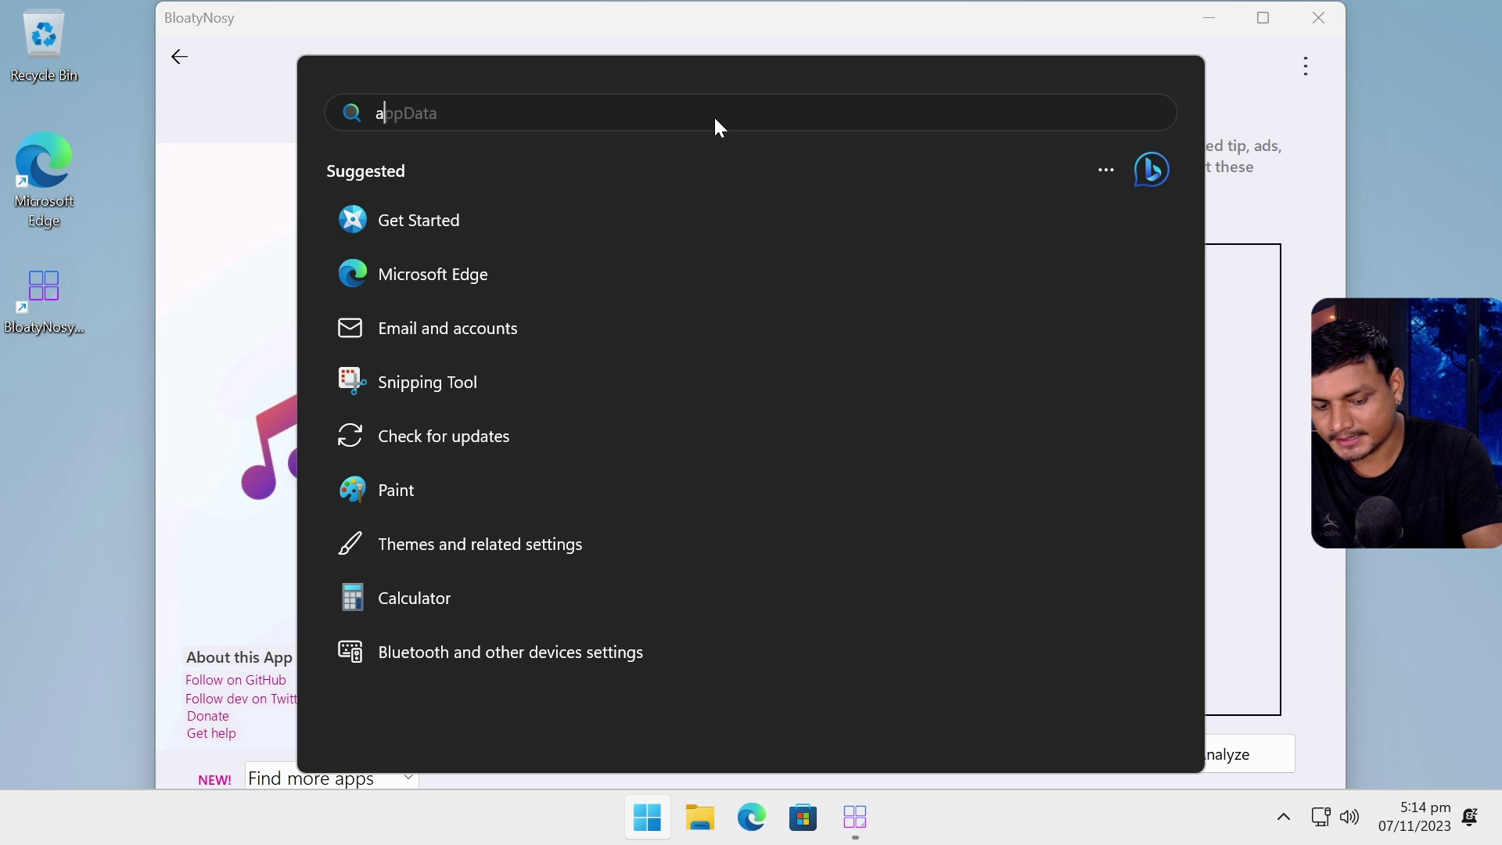
# - Search 'apps' to open Installed apps in a maximized Settings window and scroll the 32-app list
pyautogui.write('apps')
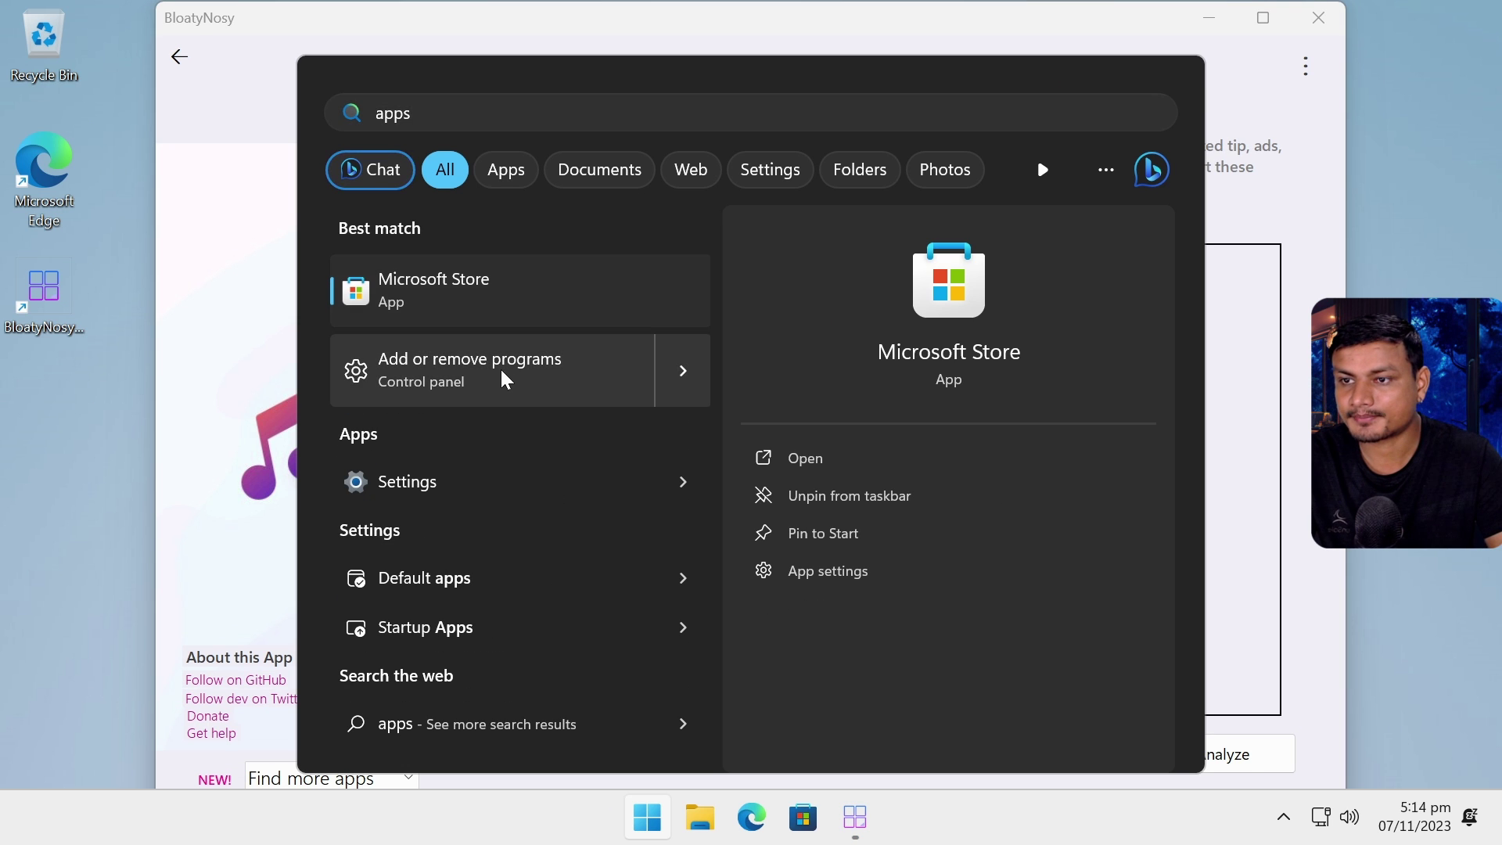
pyautogui.click(503, 379)
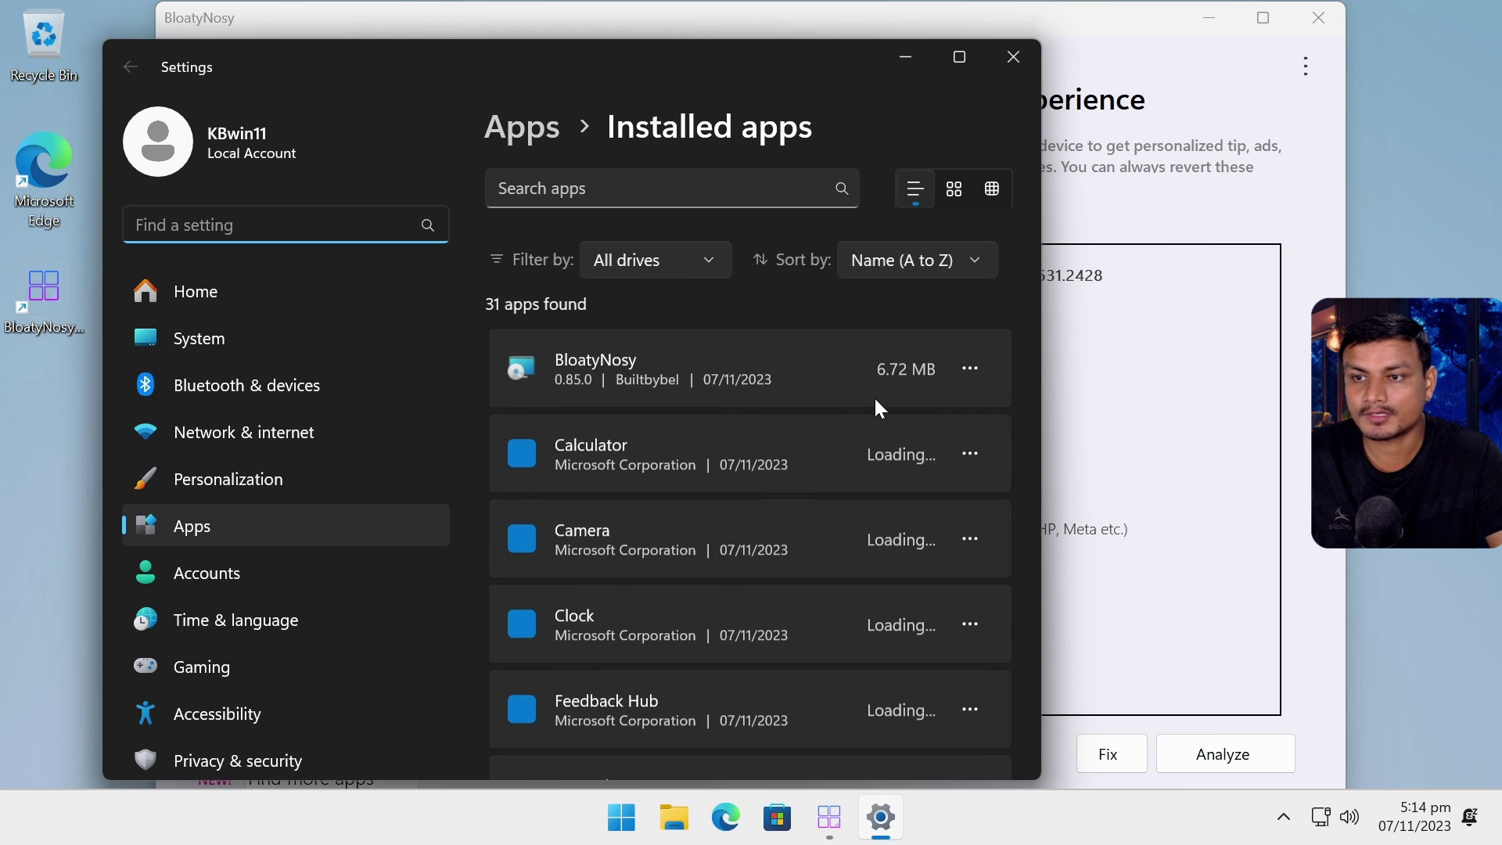
pyautogui.click(959, 57)
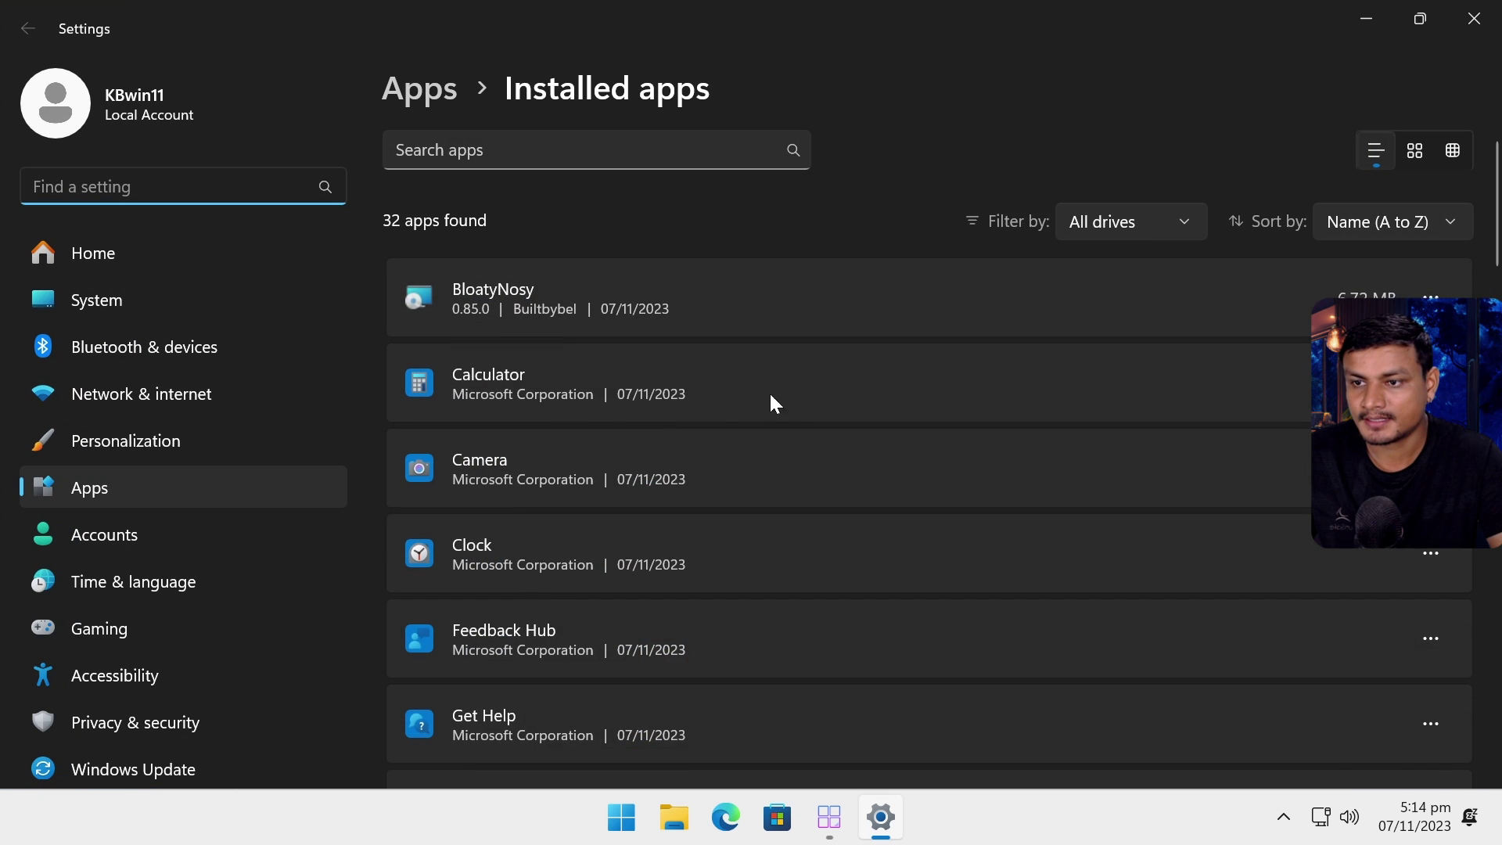
pyautogui.scroll(-3, 704, 403)
pyautogui.scroll(-15, 648, 453)
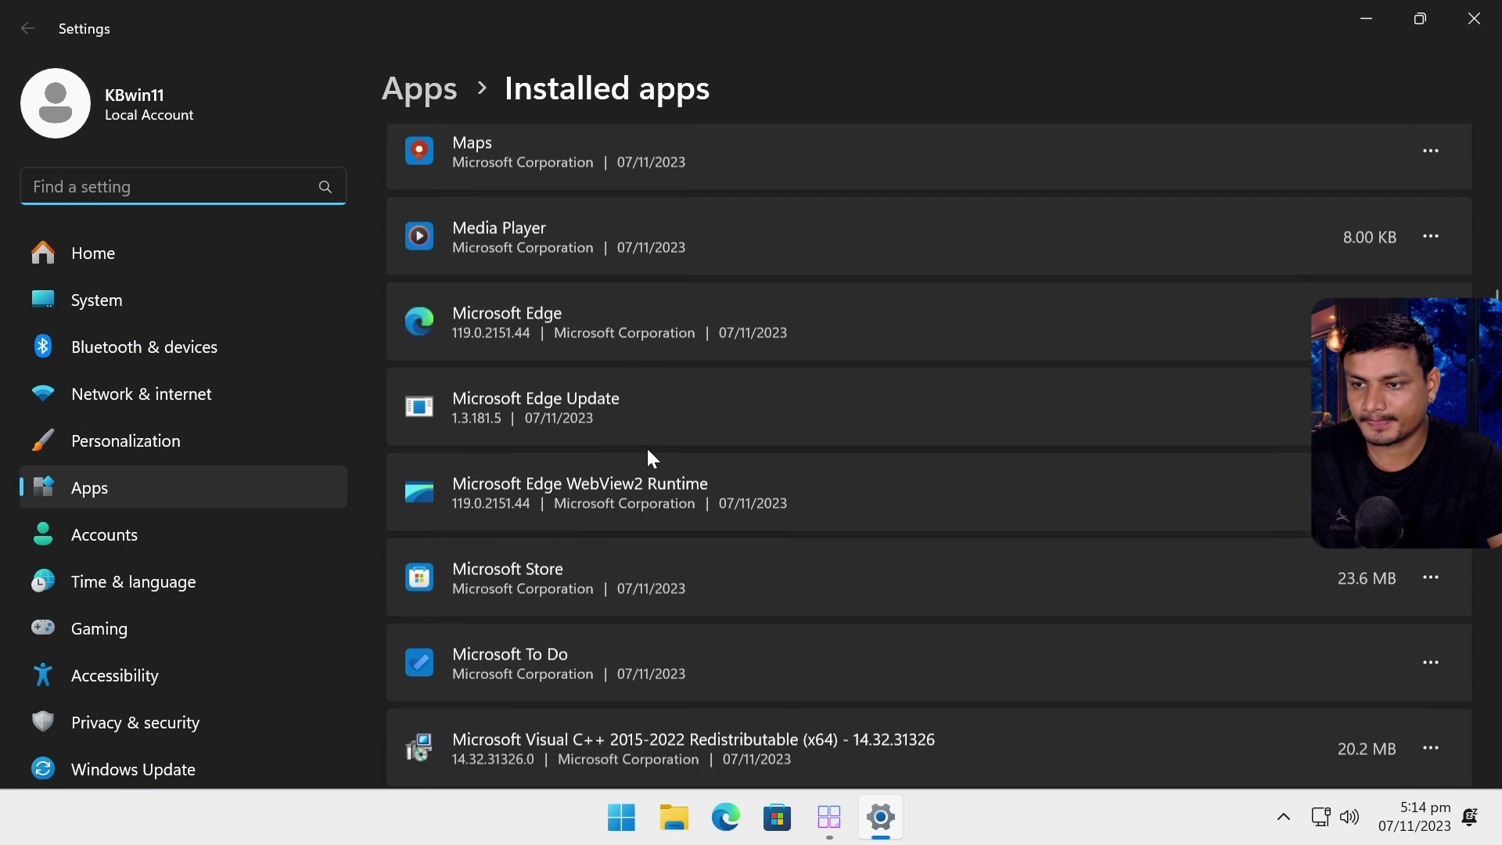
pyautogui.scroll(-12, 646, 452)
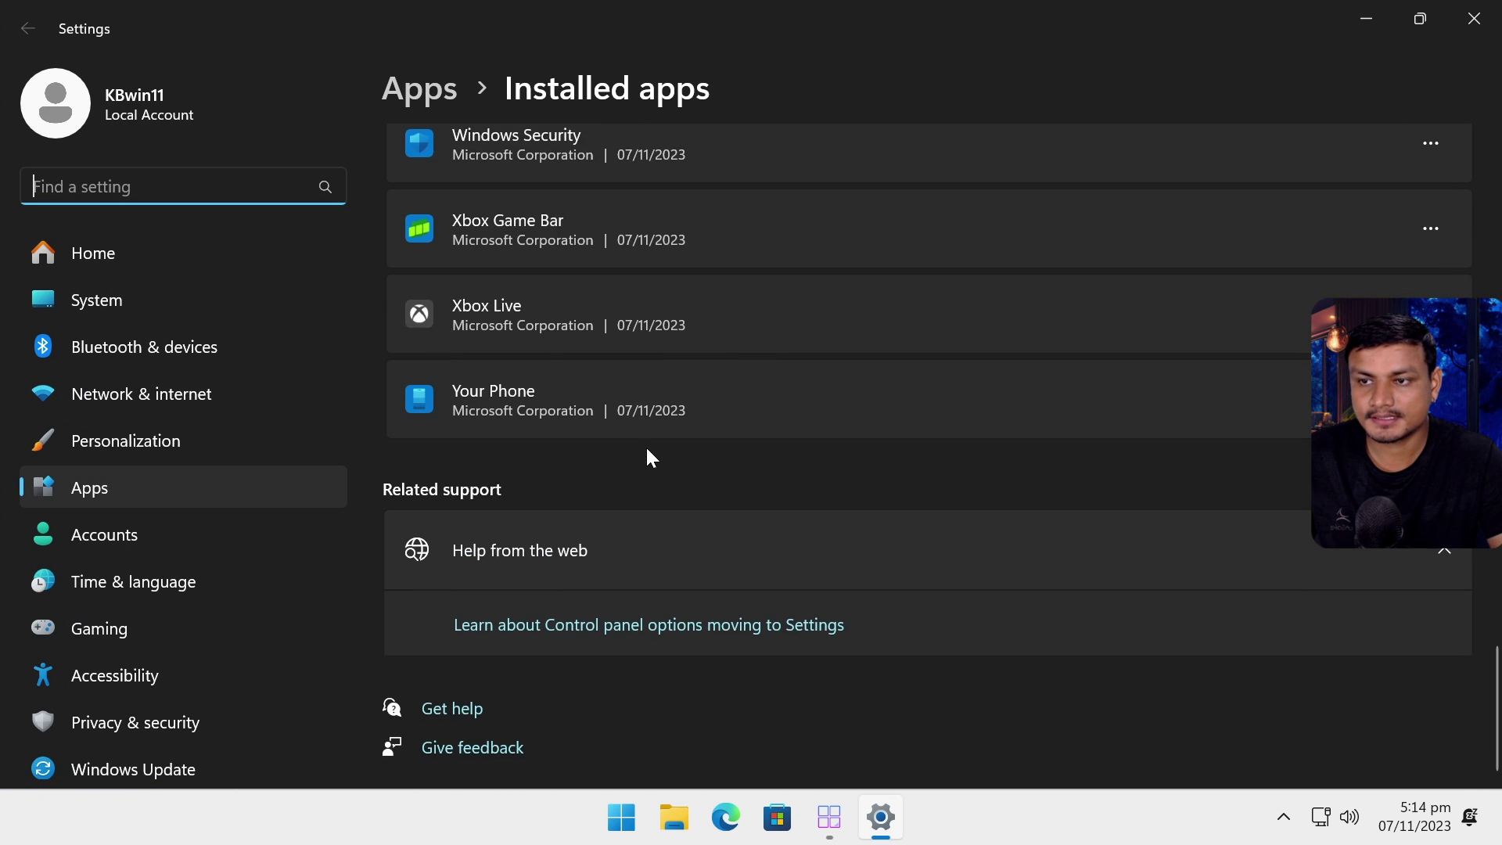
pyautogui.scroll(5, 646, 453)
pyautogui.scroll(-2, 647, 449)
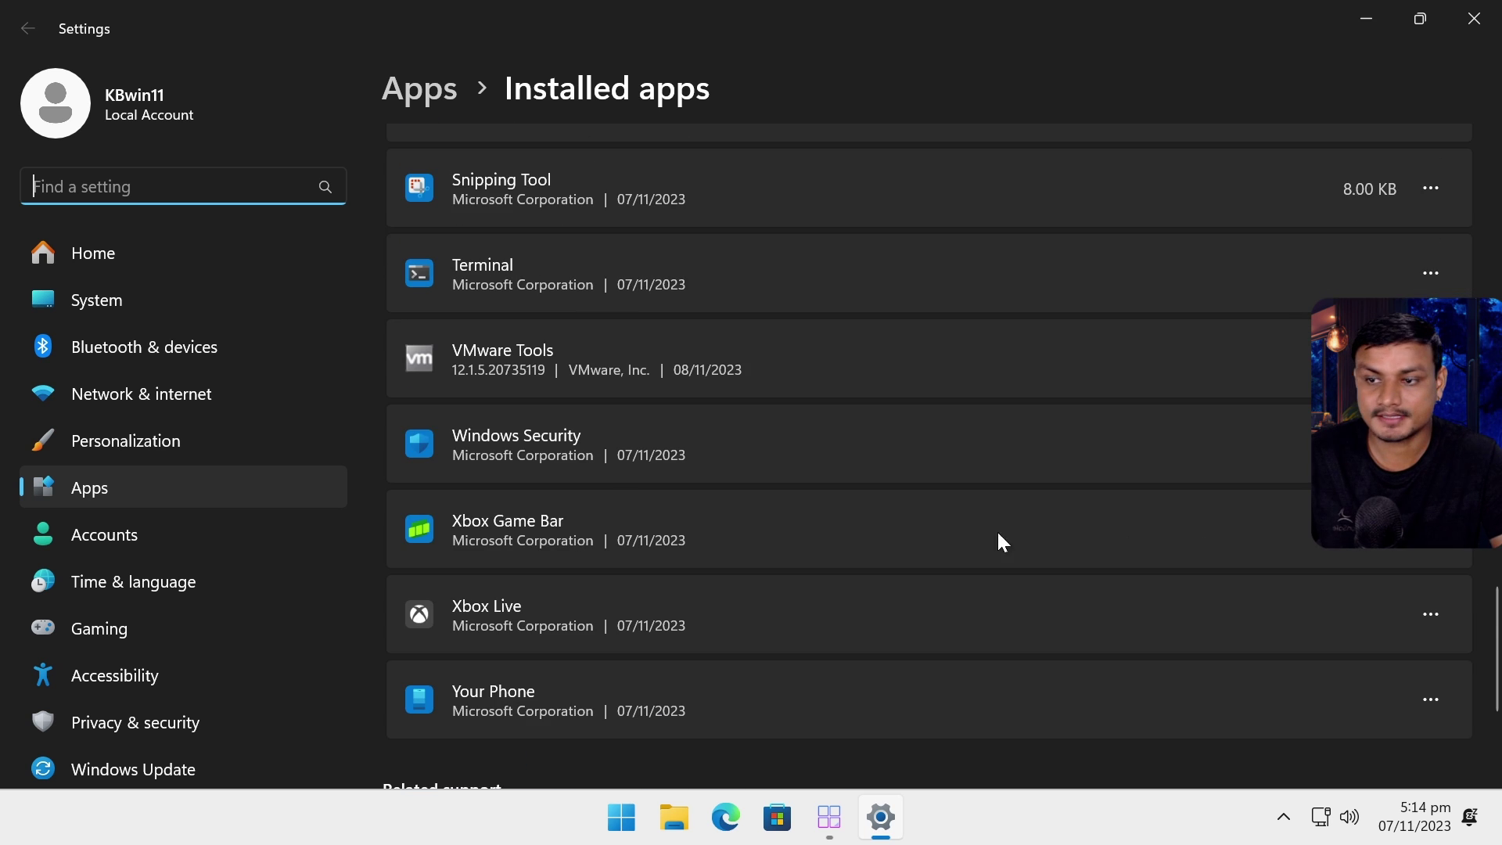
pyautogui.scroll(-2, 505, 510)
pyautogui.scroll(3, 613, 518)
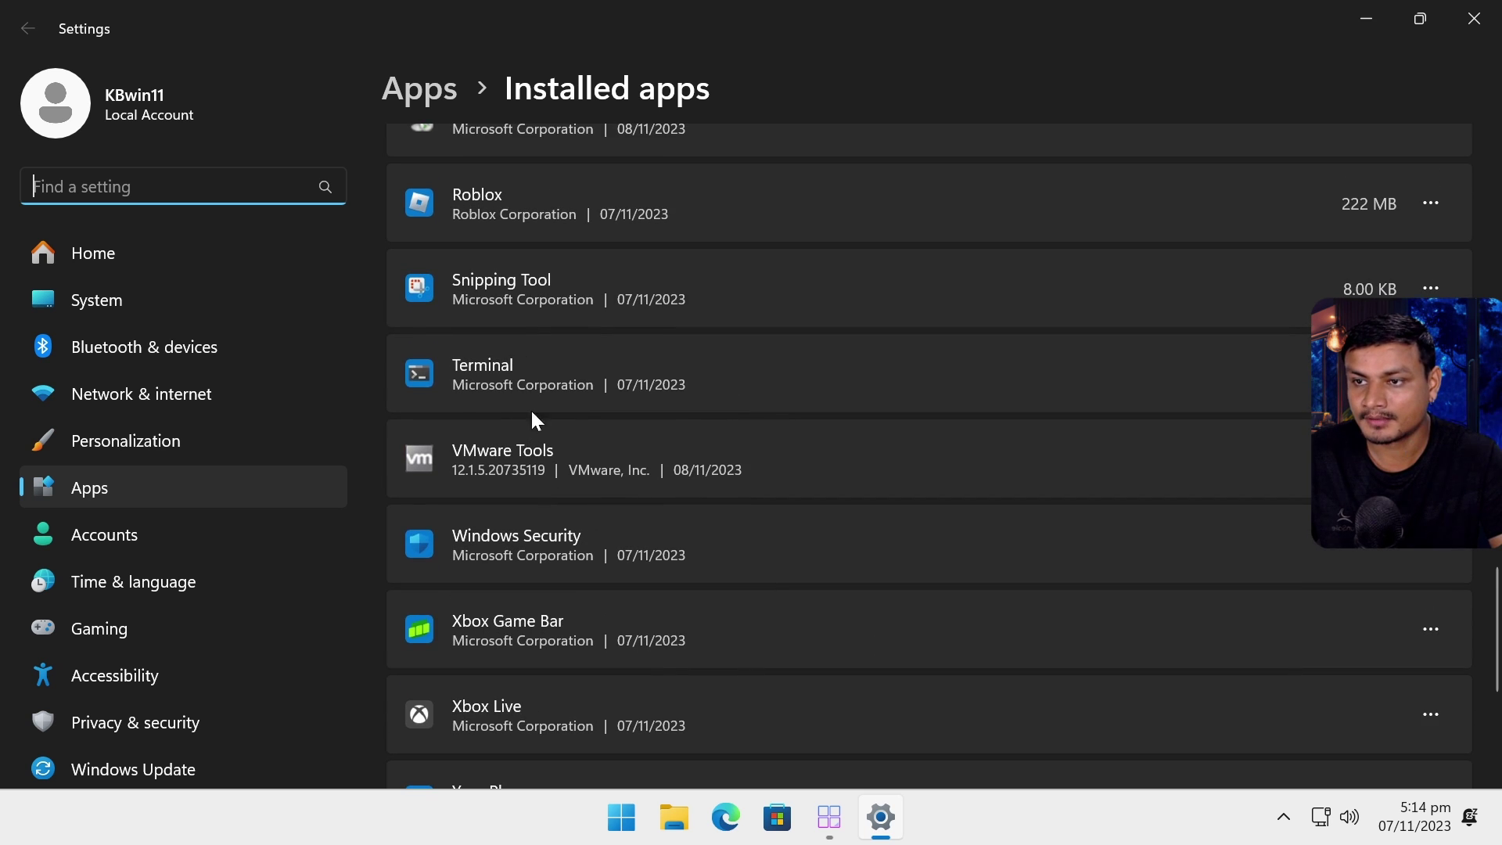
pyautogui.scroll(-3, 665, 454)
# - Check the Your Phone app's options, then search the app list for 'one d' and clear it
pyautogui.click(1432, 600)
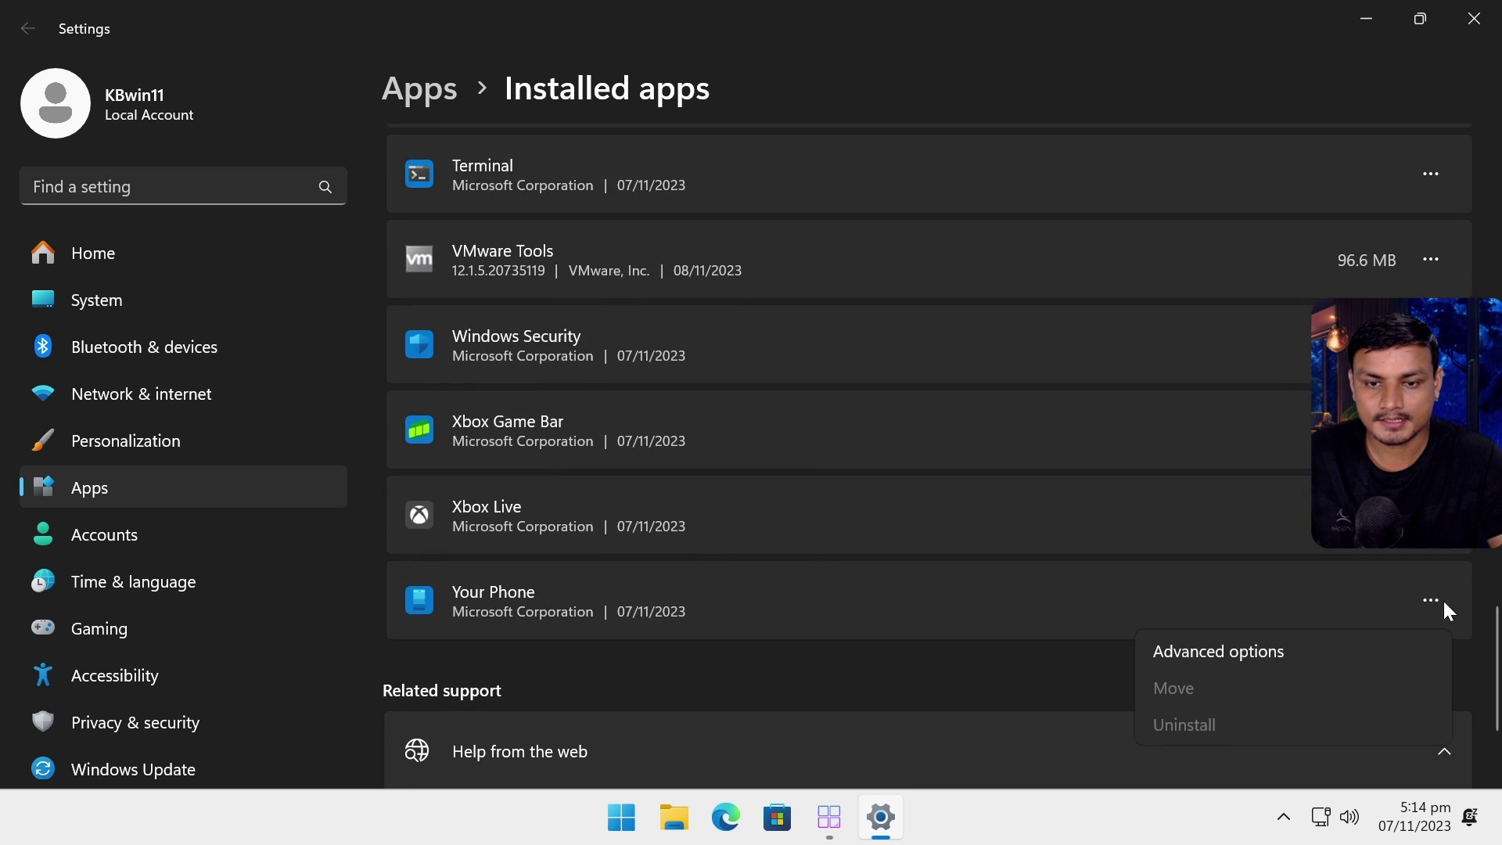
pyautogui.click(950, 629)
pyautogui.scroll(10, 755, 500)
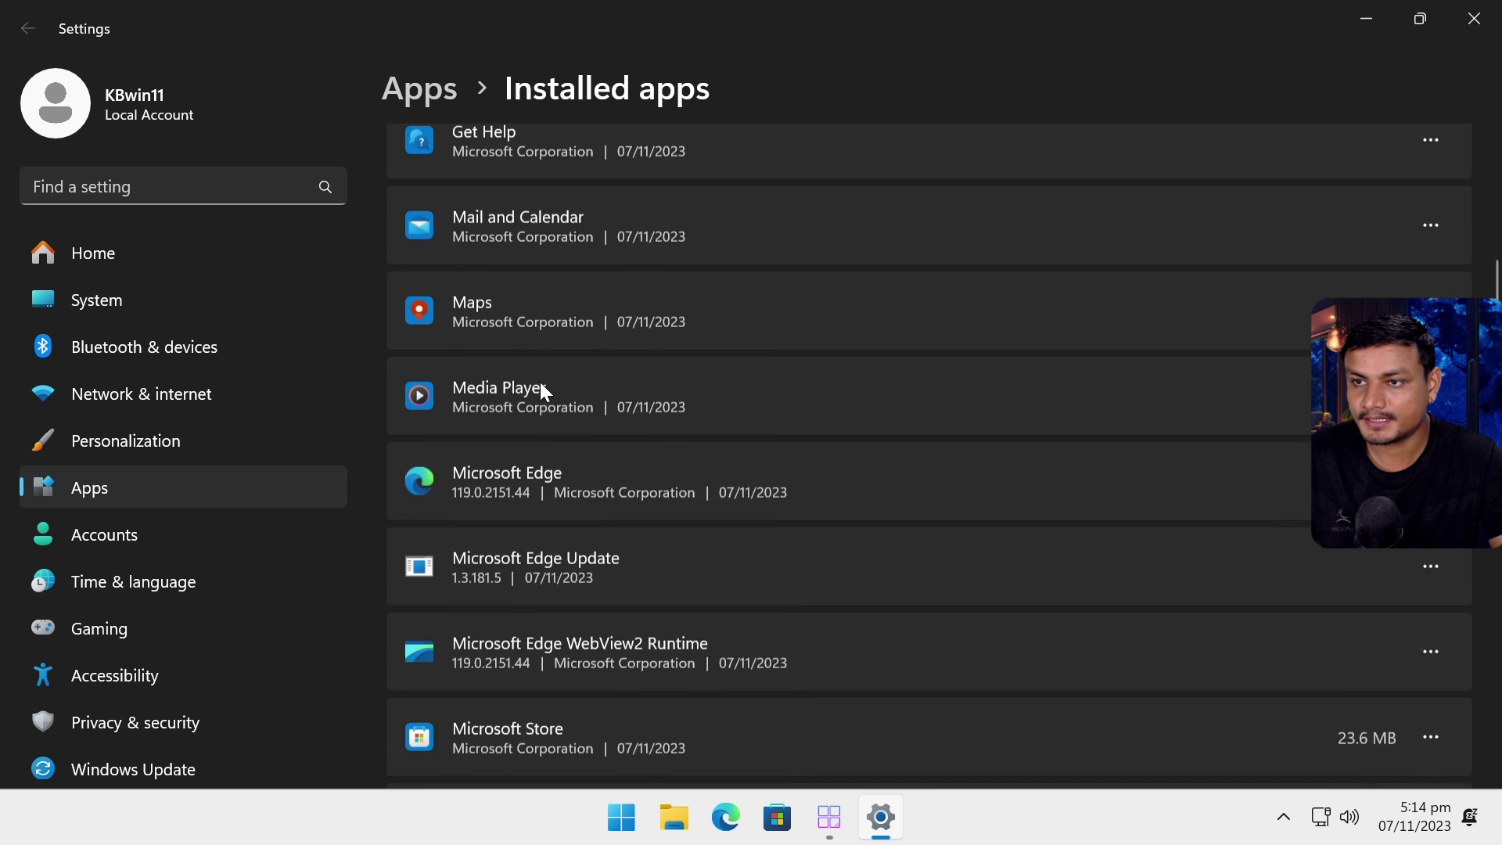
pyautogui.scroll(4, 583, 383)
pyautogui.scroll(3, 647, 379)
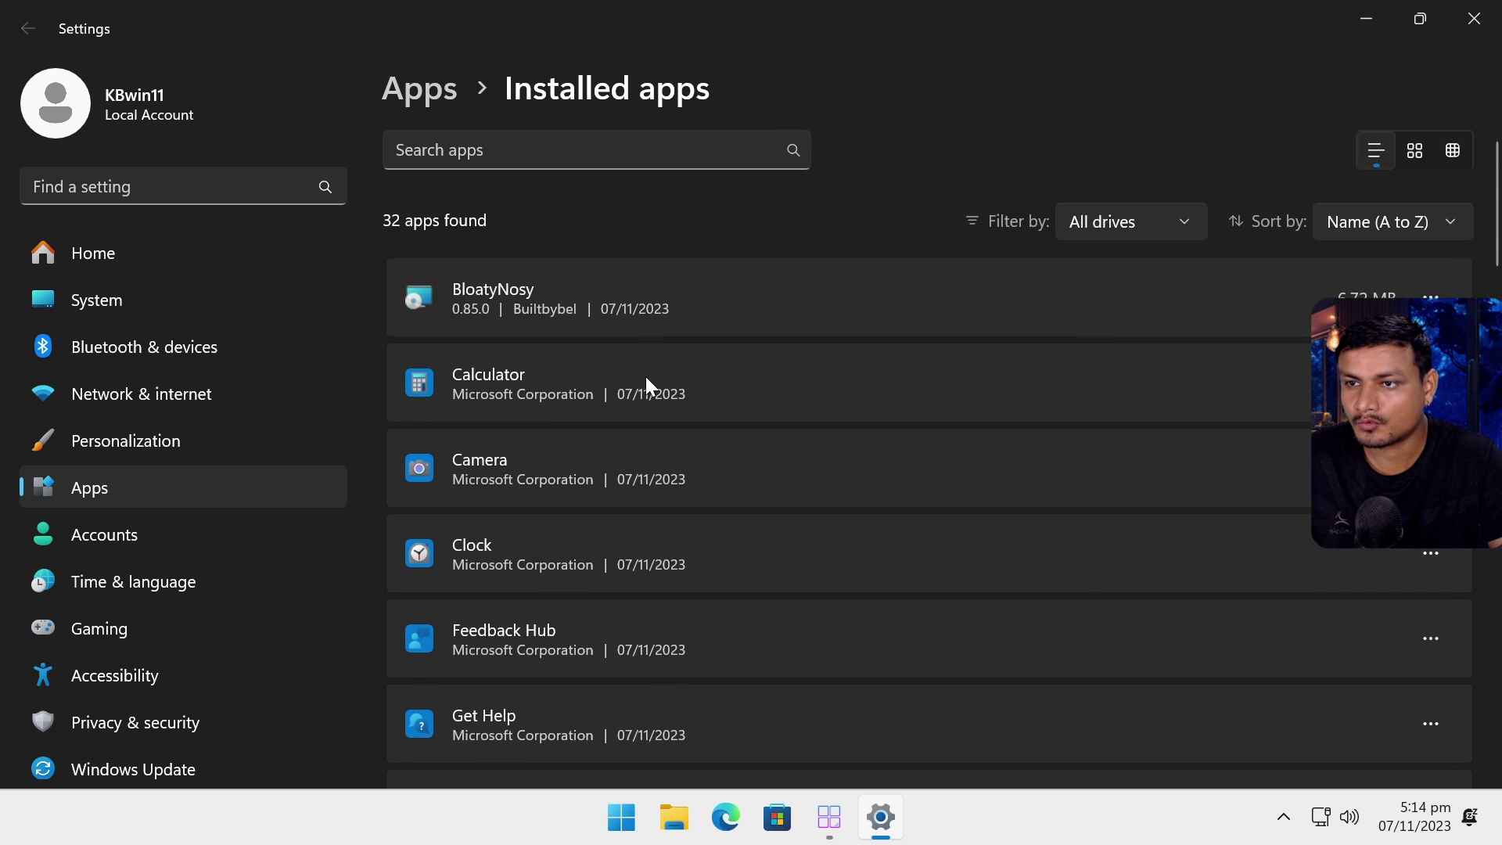
pyautogui.write('one d')
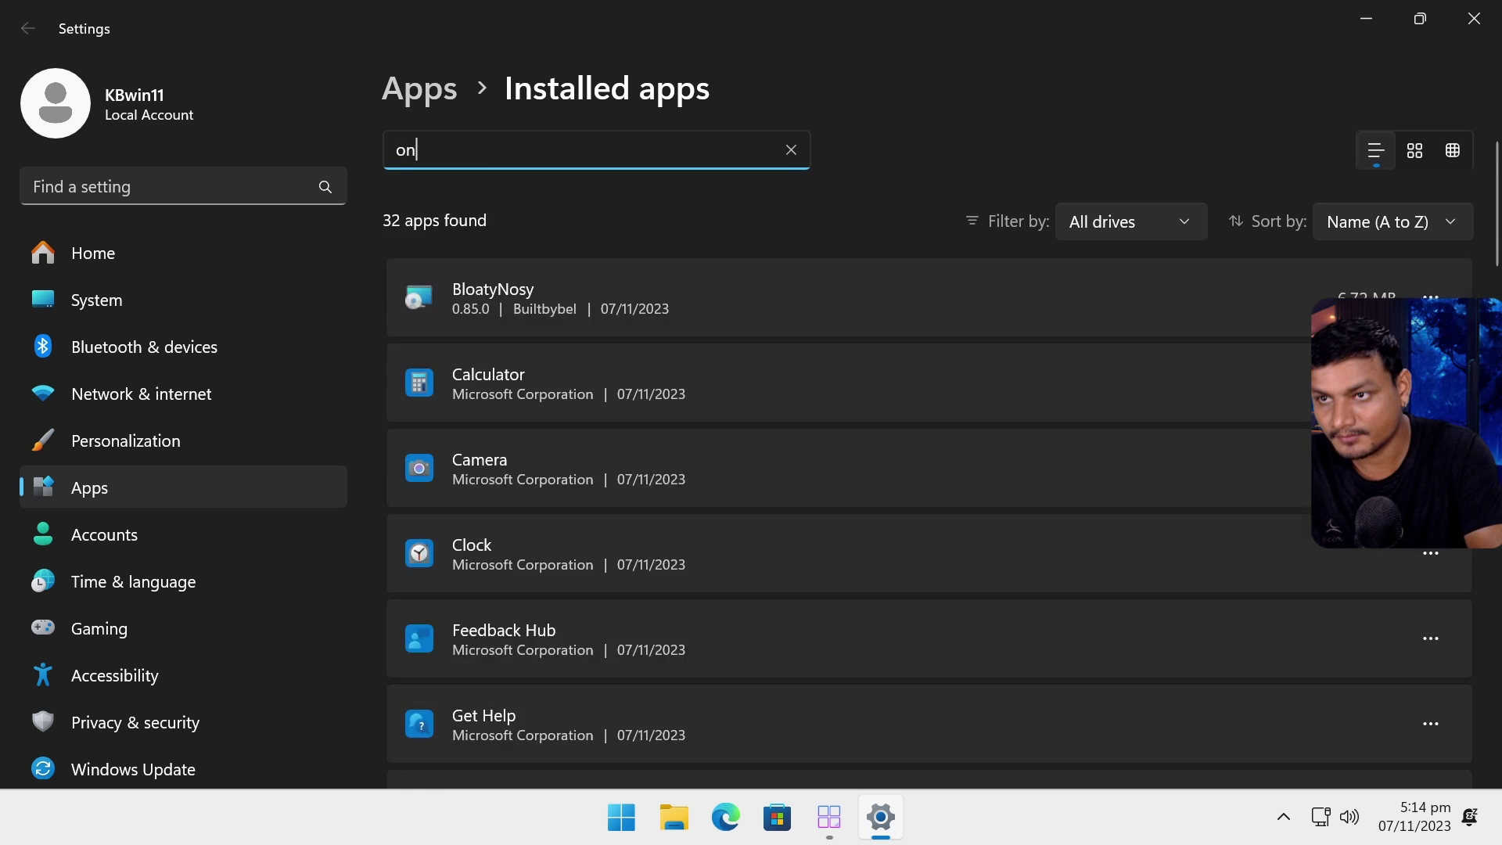
pyautogui.press('BackSpace')
pyautogui.press('BackSpace')
pyautogui.press('BackSpace')
pyautogui.press('BackSpace')
pyautogui.press('BackSpace')
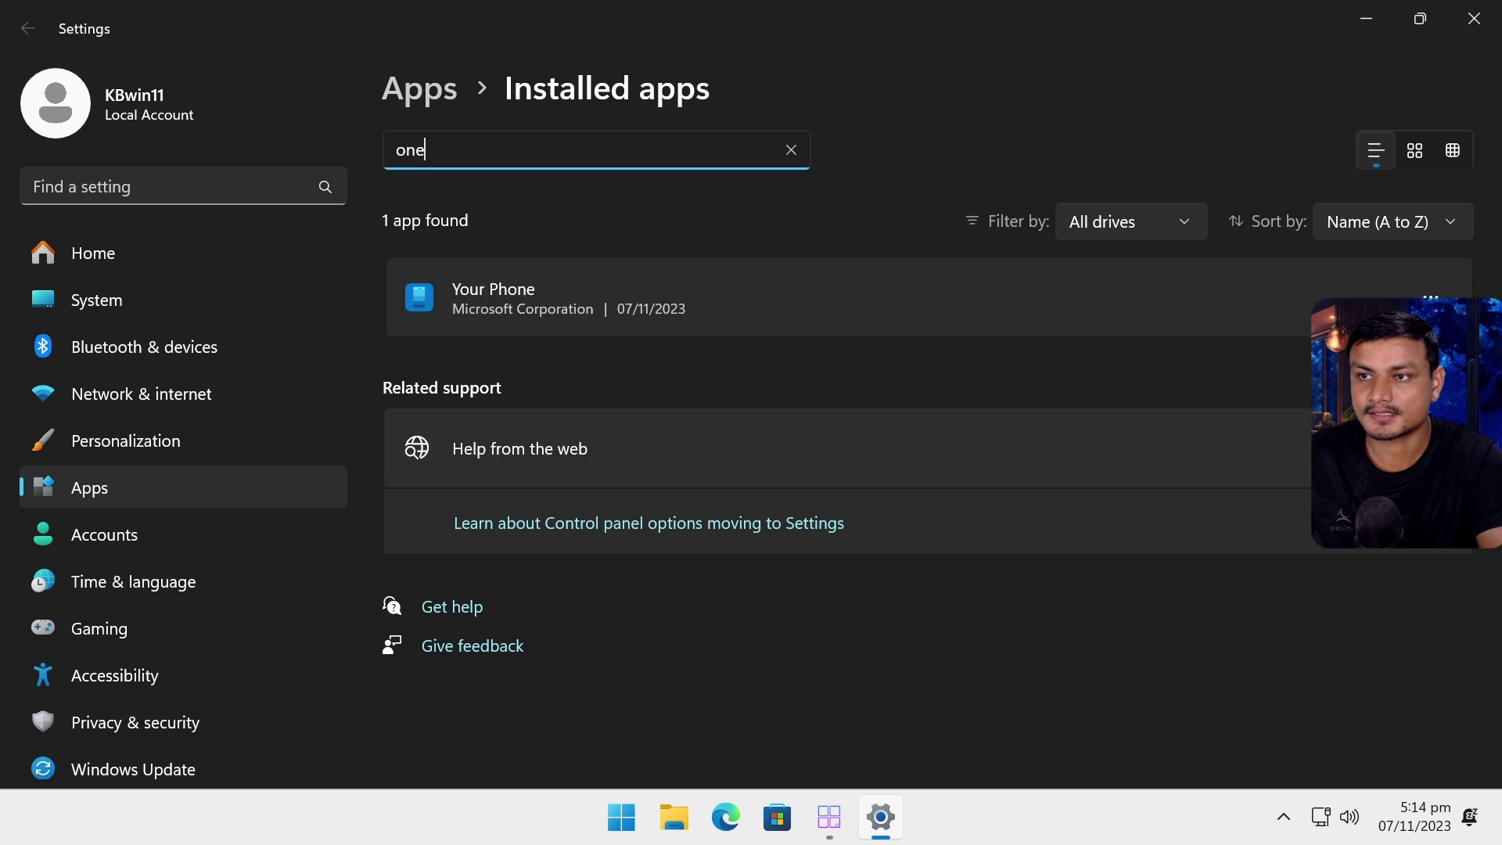
pyautogui.scroll(-5, 699, 353)
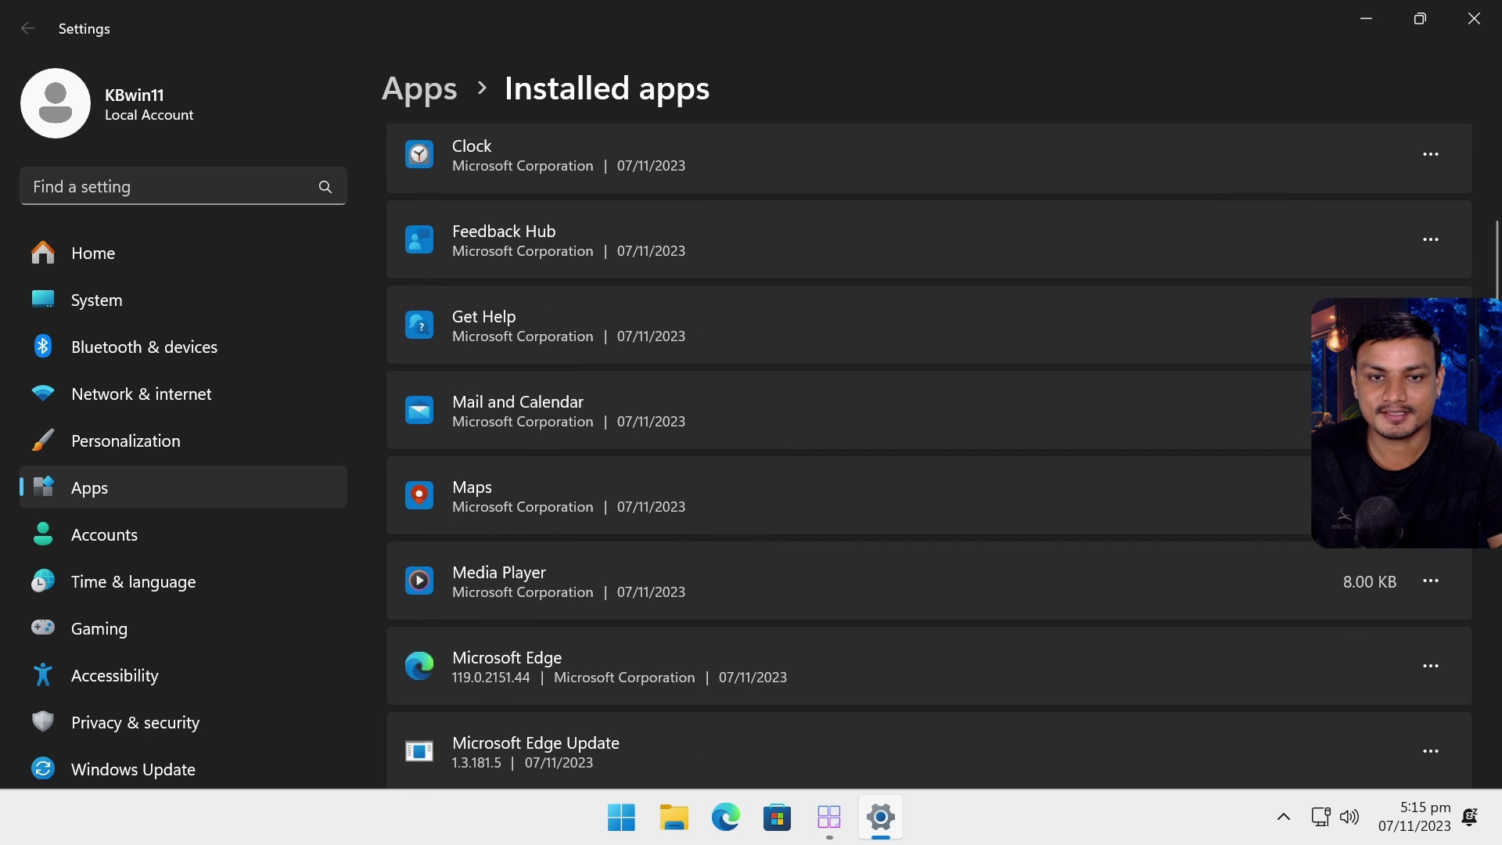
pyautogui.scroll(-2, 522, 391)
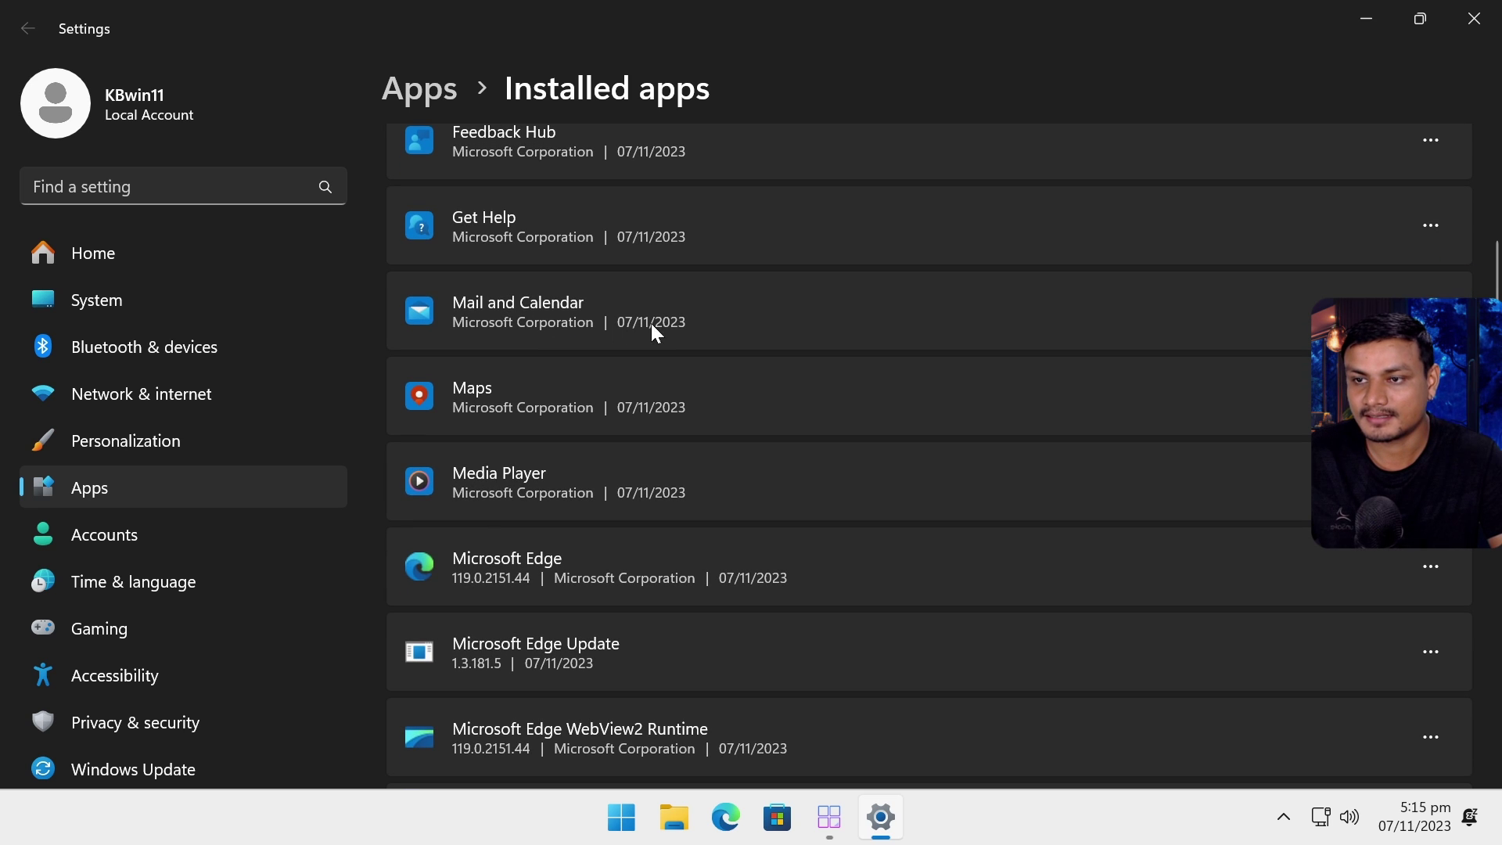
pyautogui.click(1431, 310)
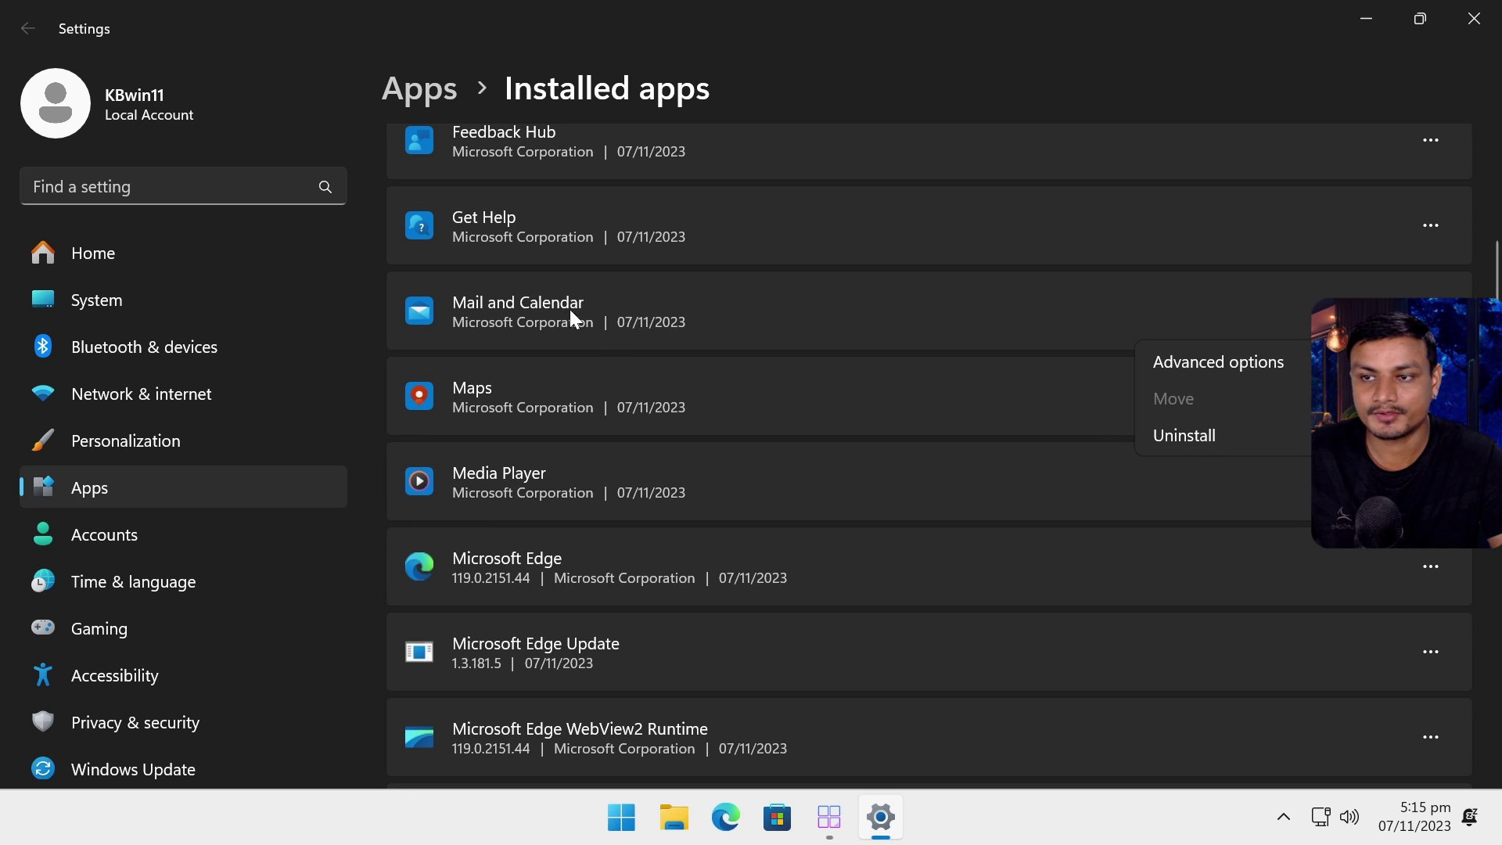
pyautogui.click(1195, 435)
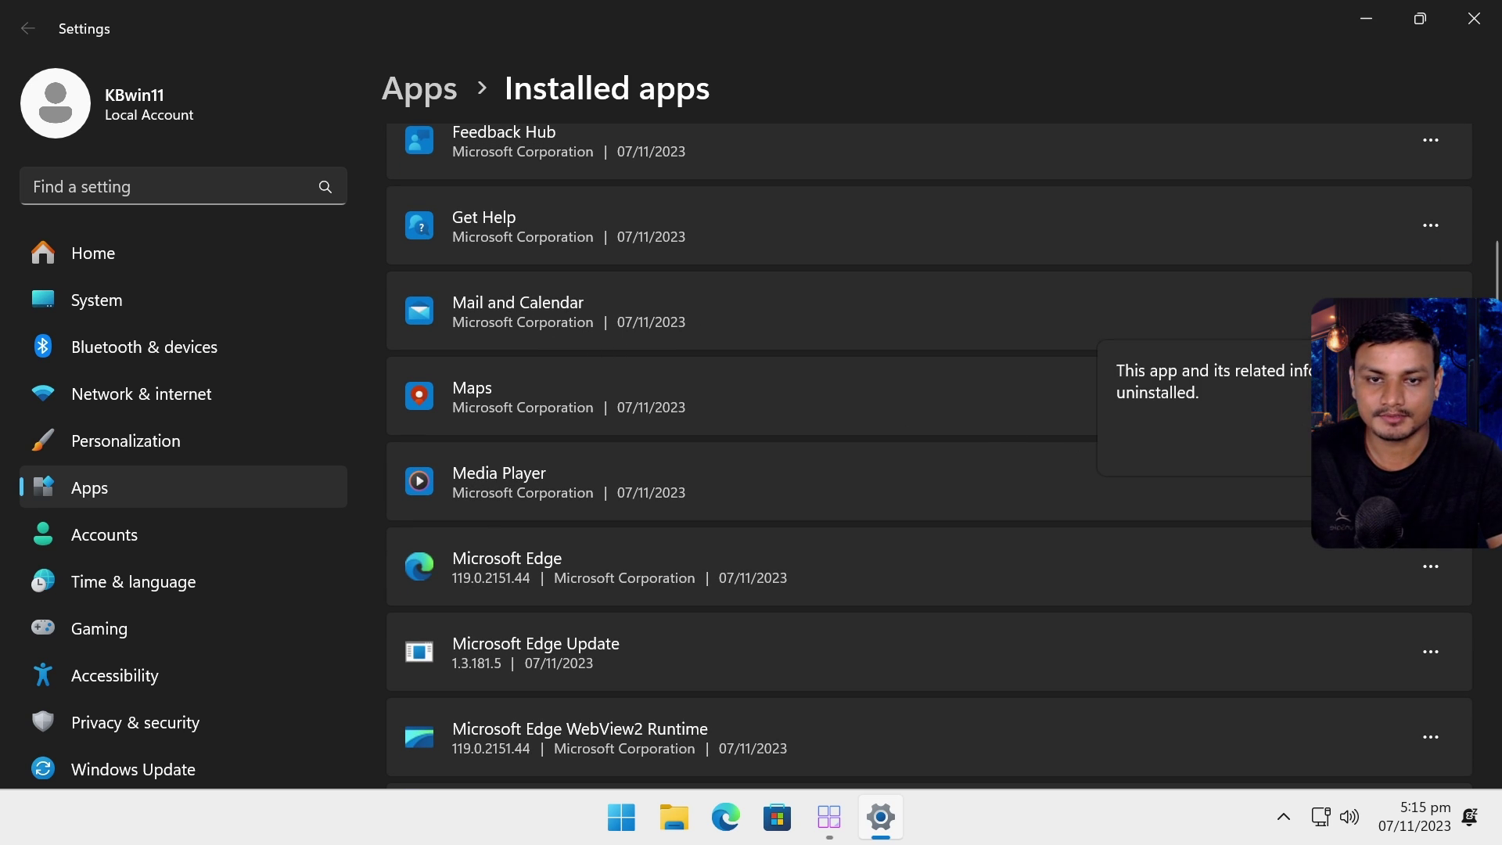
pyautogui.click(1377, 466)
pyautogui.scroll(-8, 710, 452)
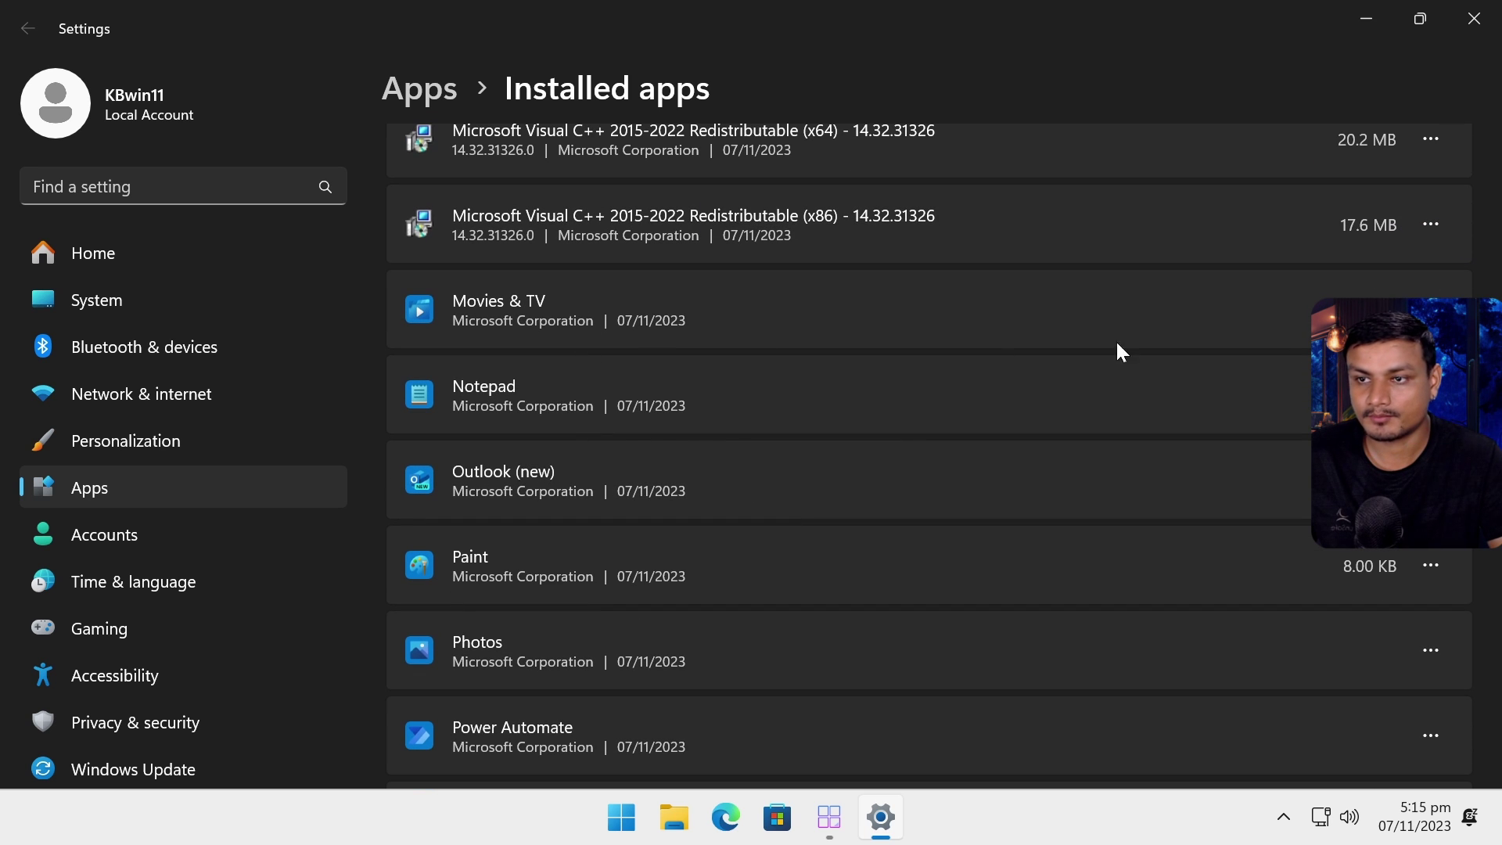
pyautogui.click(1431, 309)
pyautogui.click(1197, 436)
pyautogui.click(1377, 466)
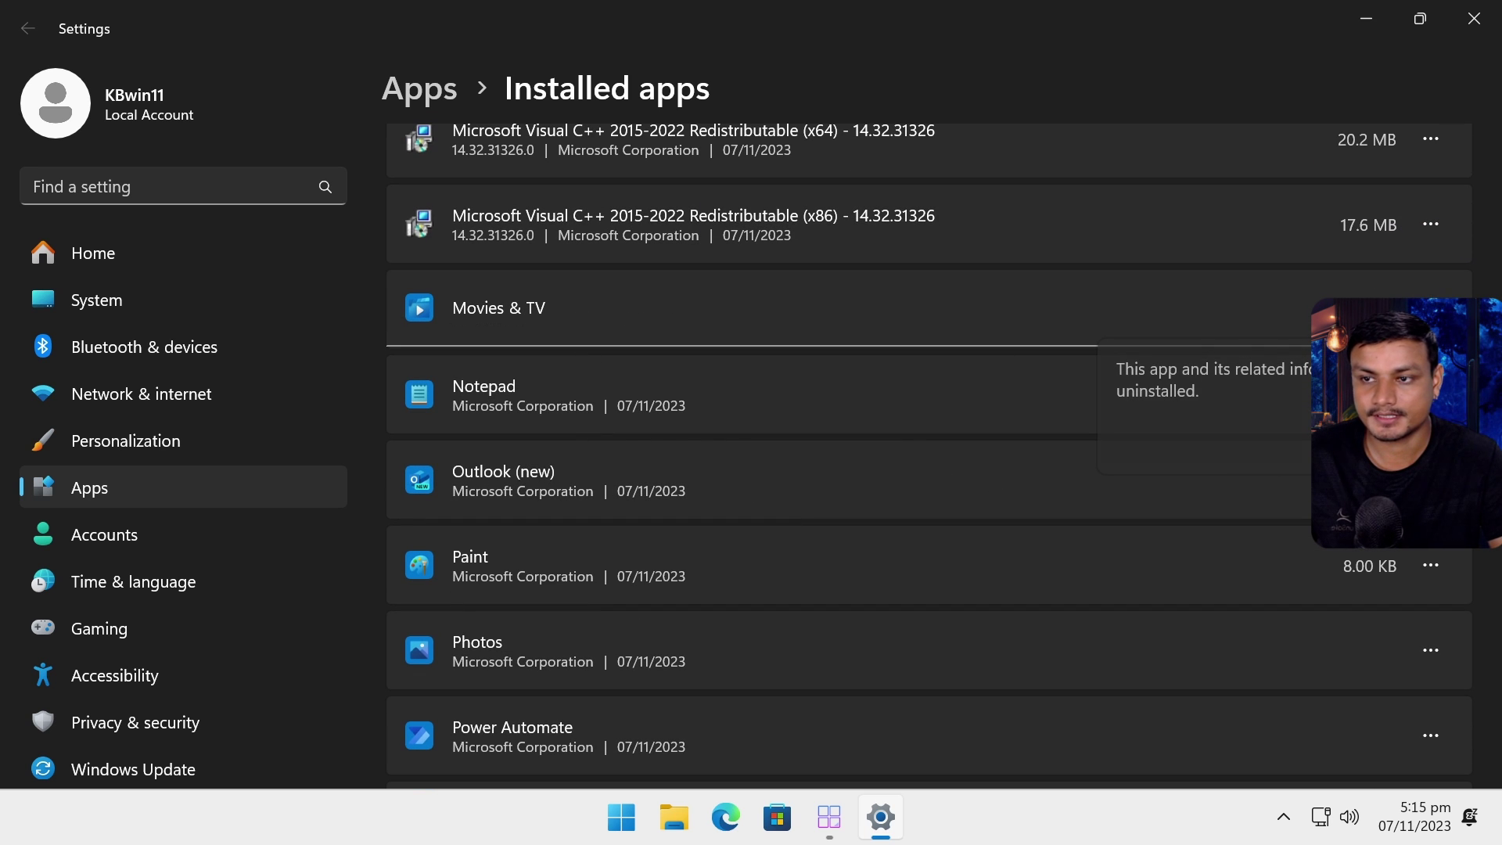
pyautogui.scroll(-2, 712, 427)
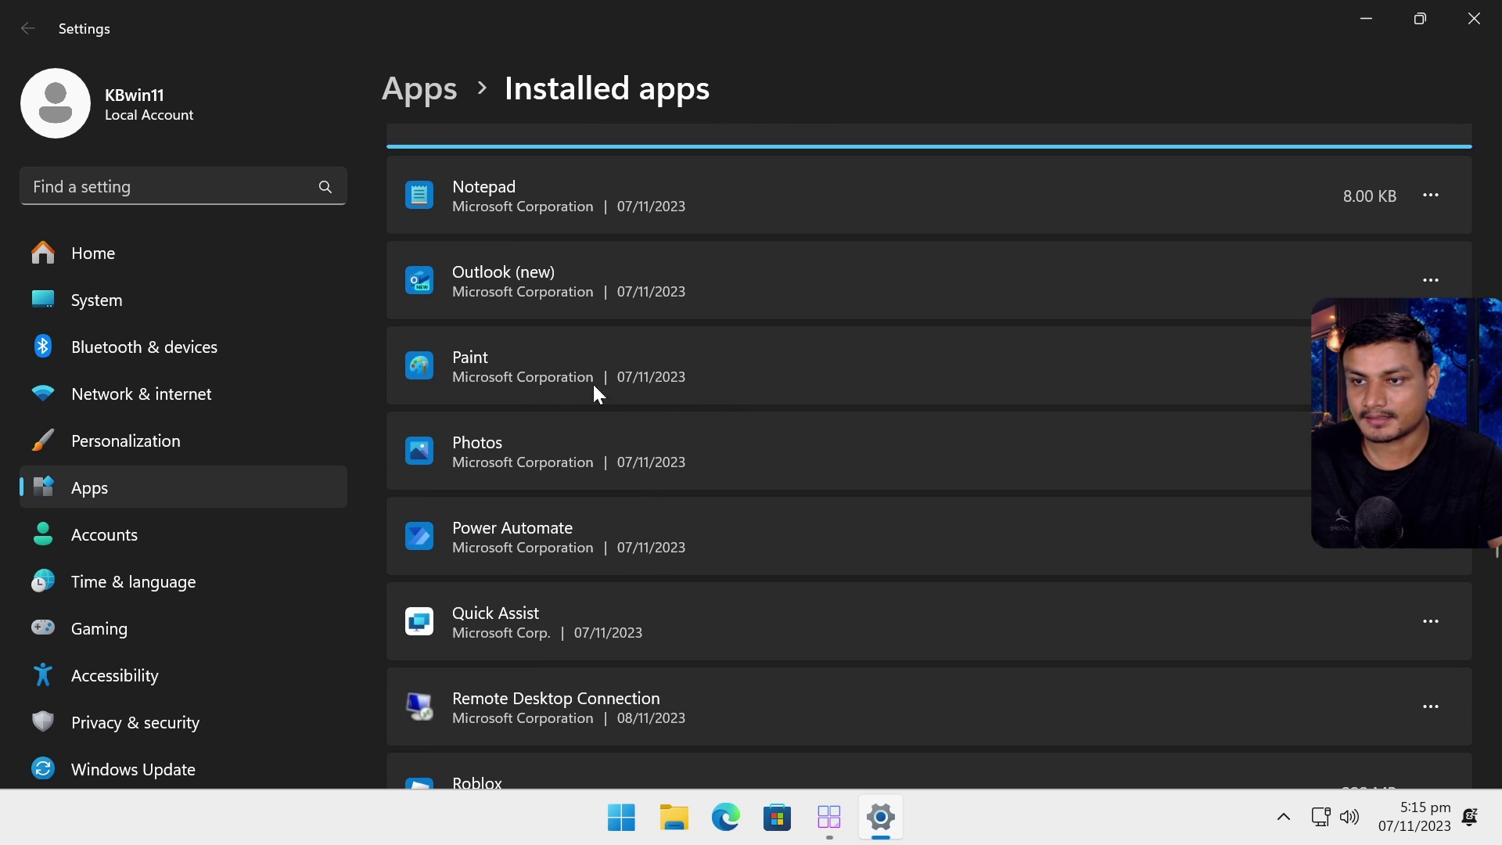
pyautogui.scroll(-6, 604, 459)
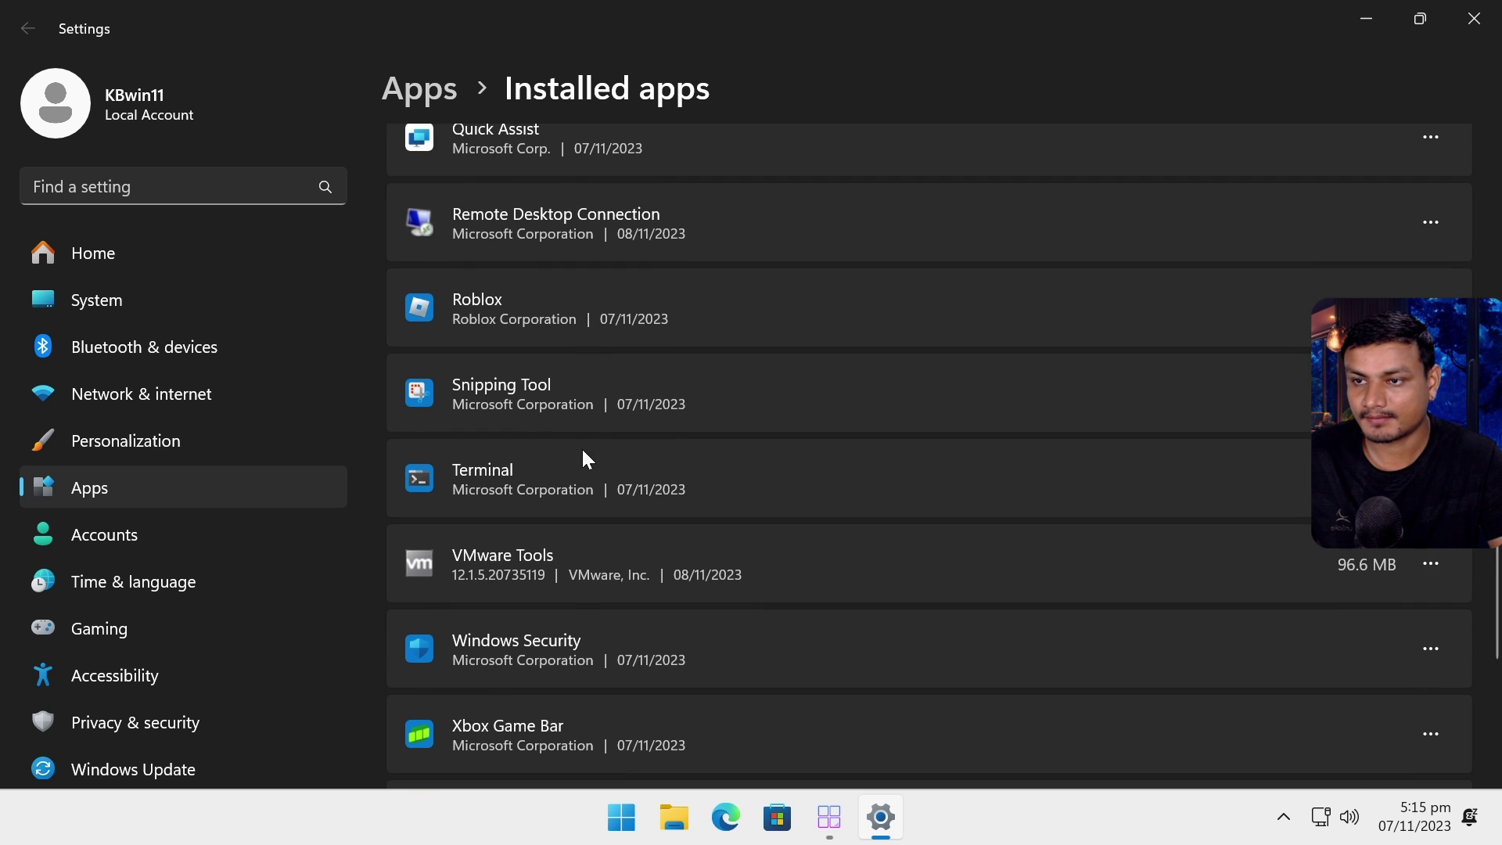
pyautogui.scroll(-4, 582, 451)
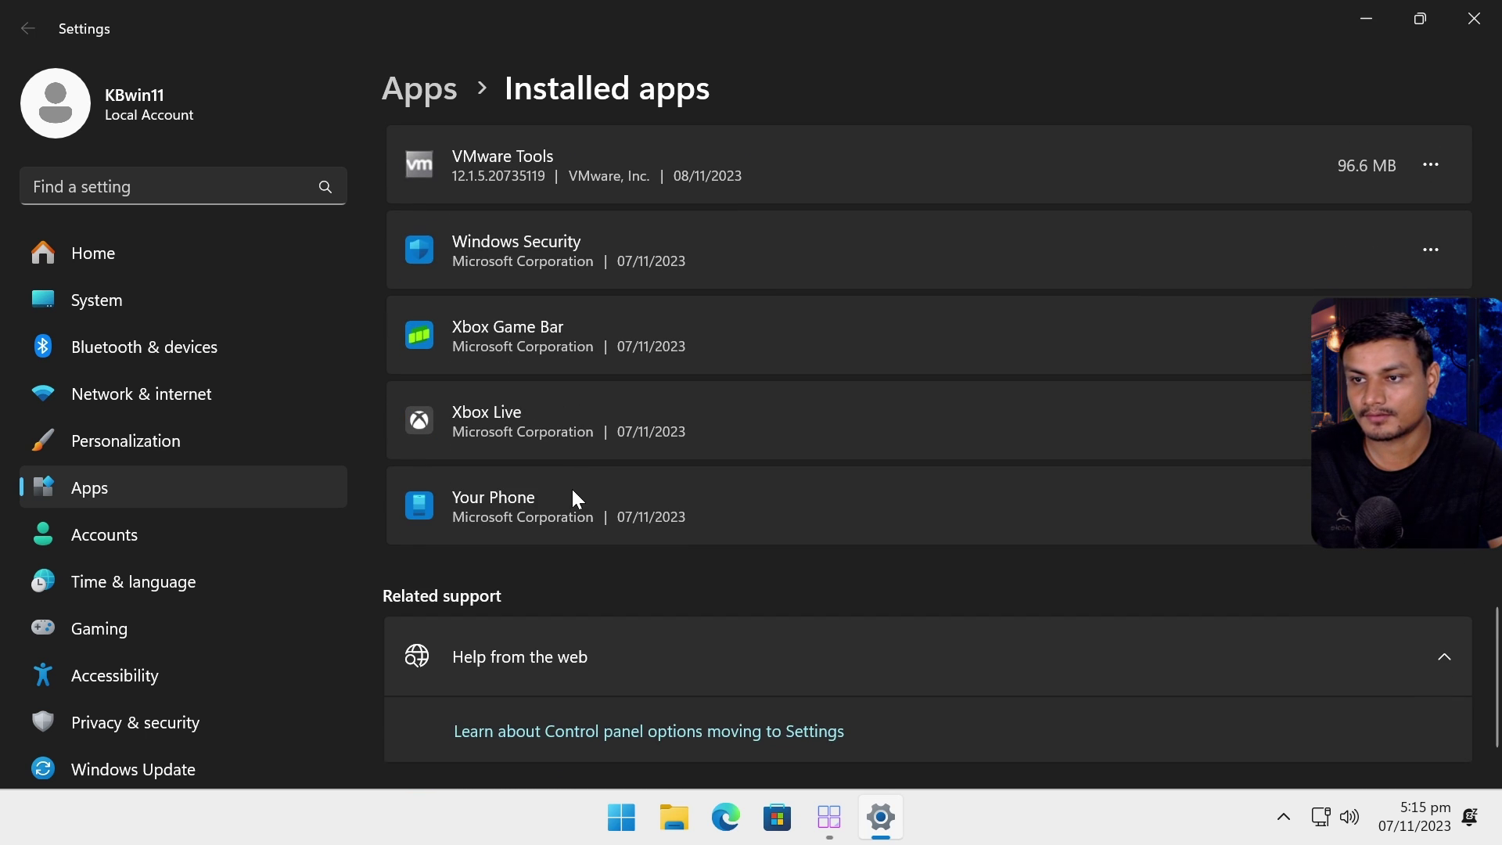
pyautogui.scroll(10, 571, 490)
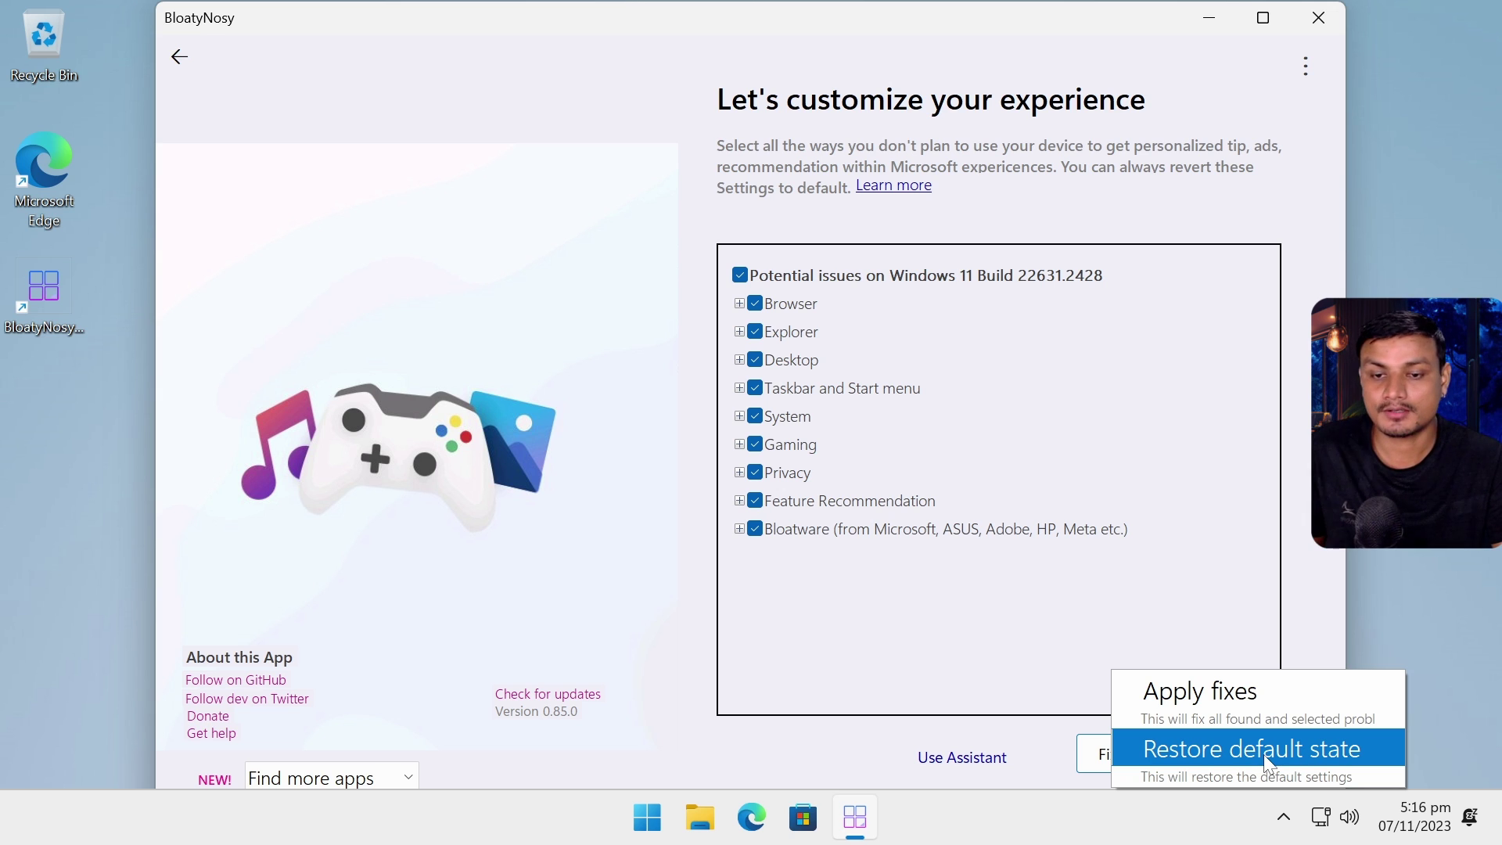
# - Step through the BloatyNosy assistant to its customization checklist and run Analyze on the 41 features
pyautogui.click(834, 743)
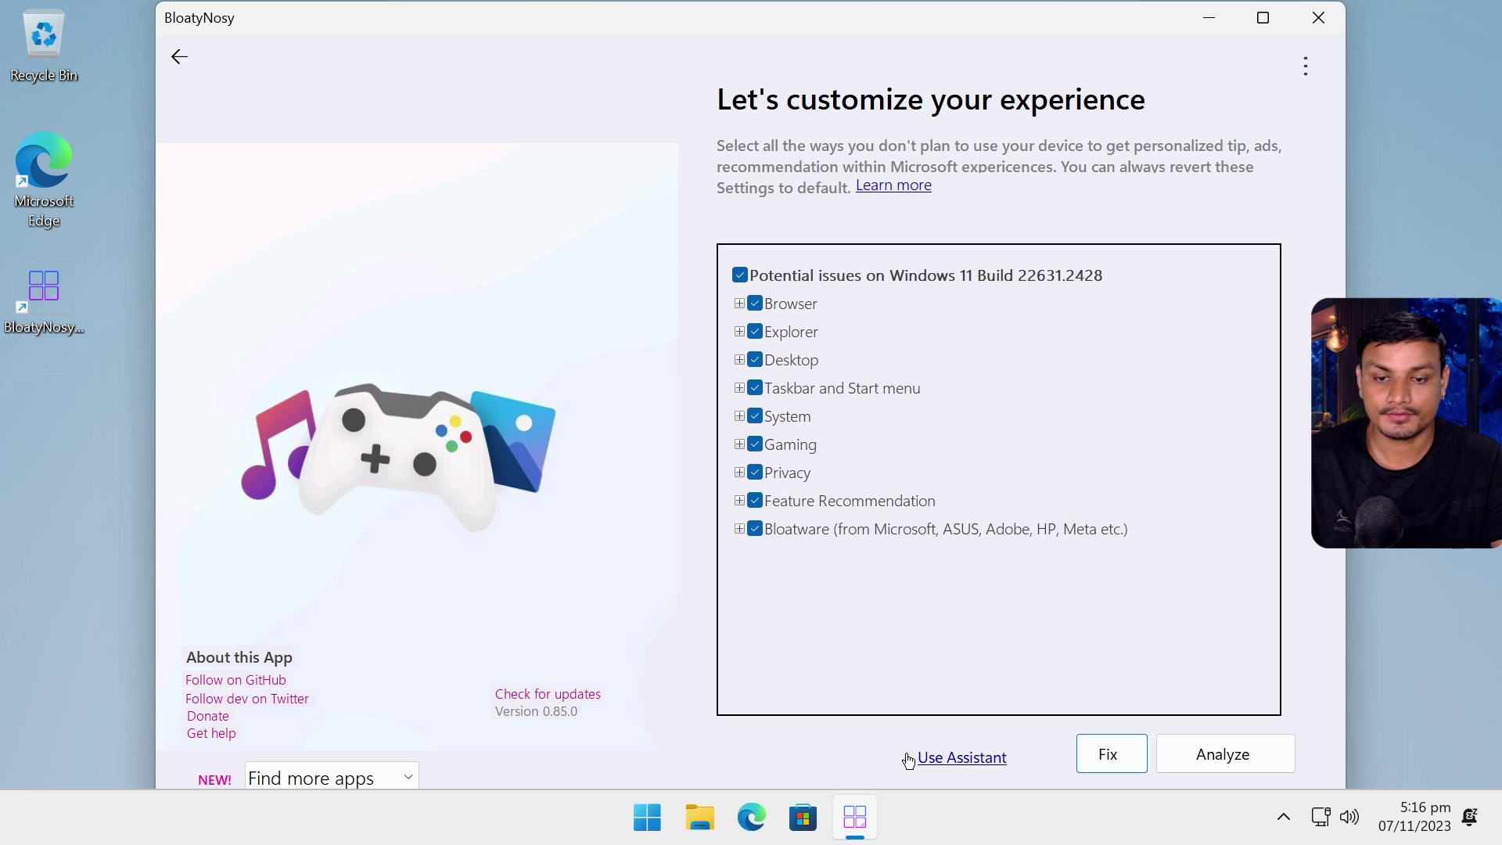
pyautogui.click(969, 759)
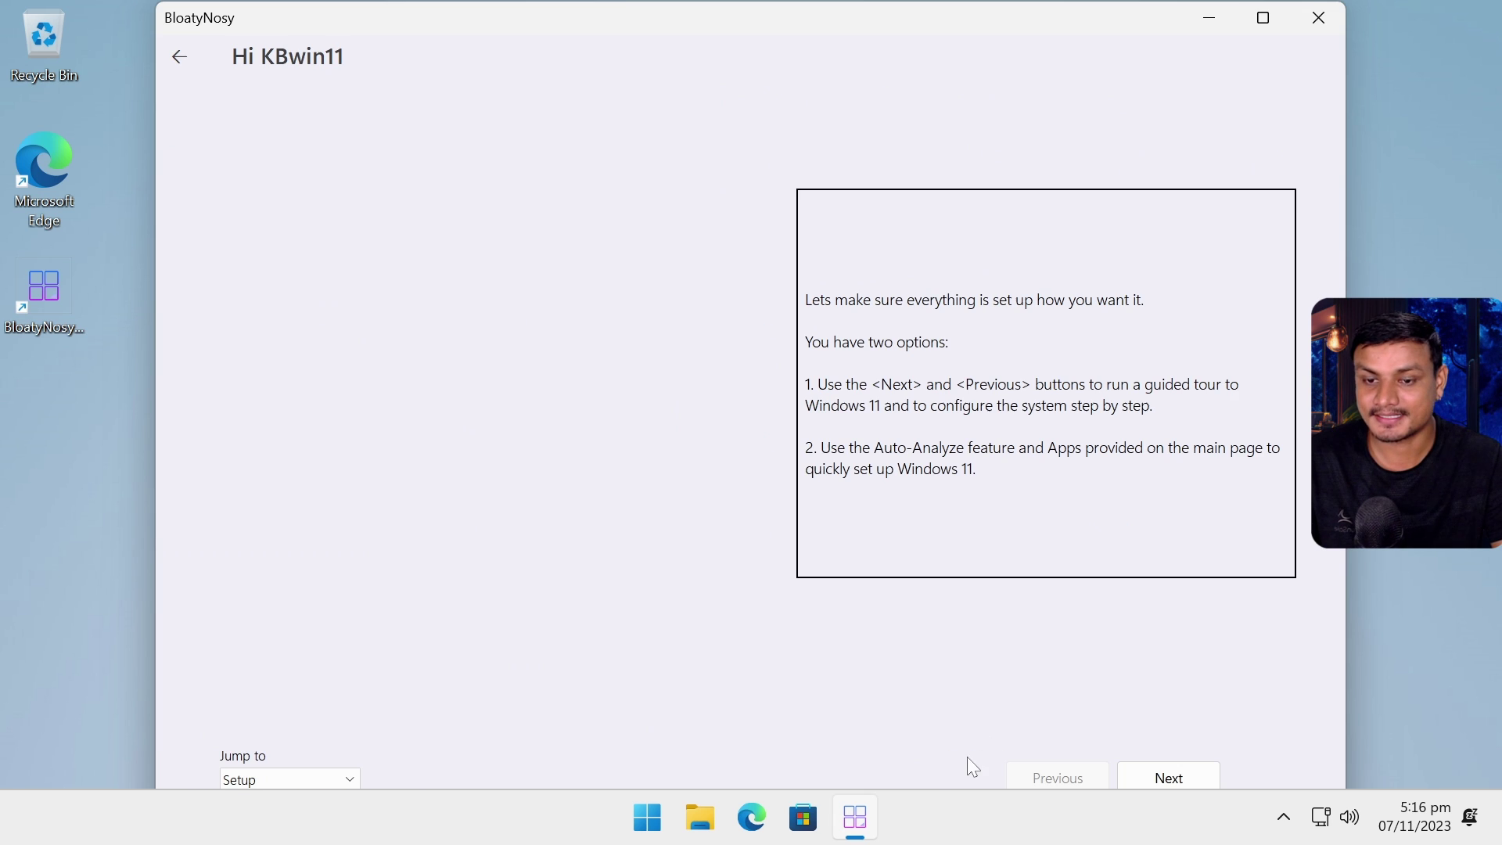
pyautogui.click(1168, 778)
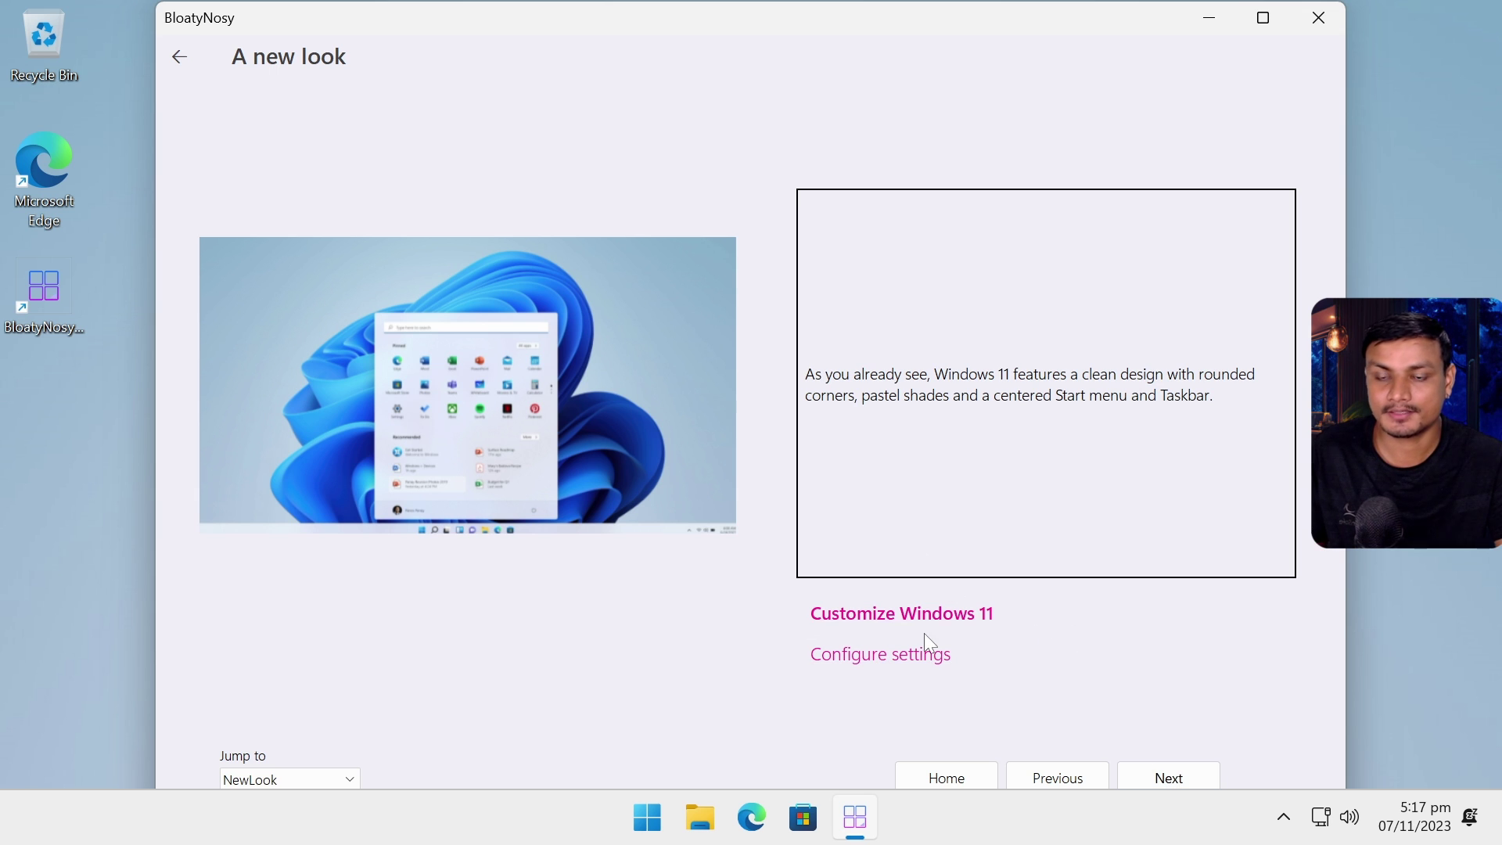
pyautogui.click(861, 661)
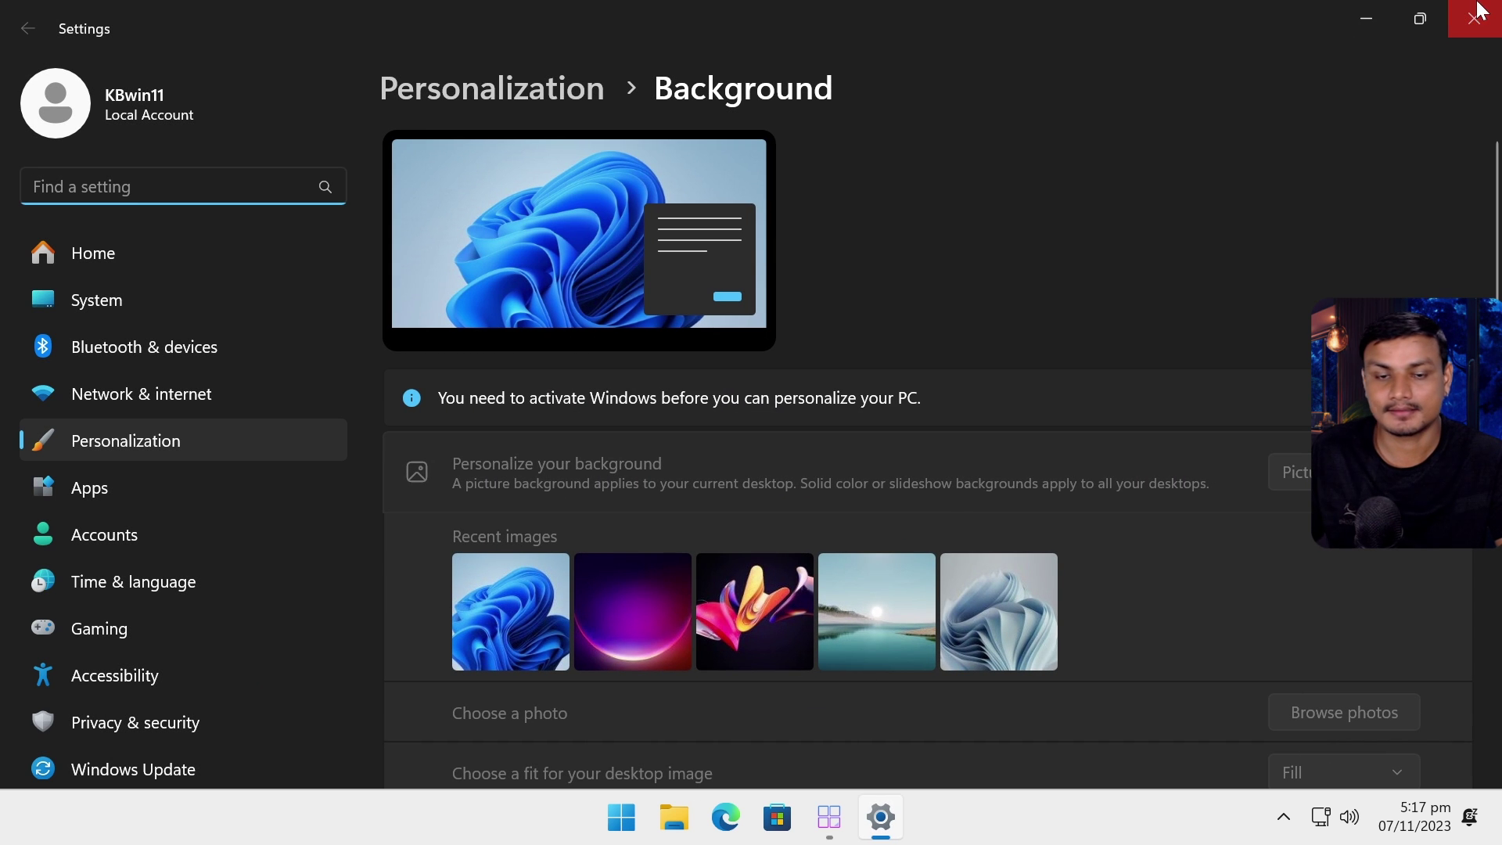
pyautogui.click(1475, 17)
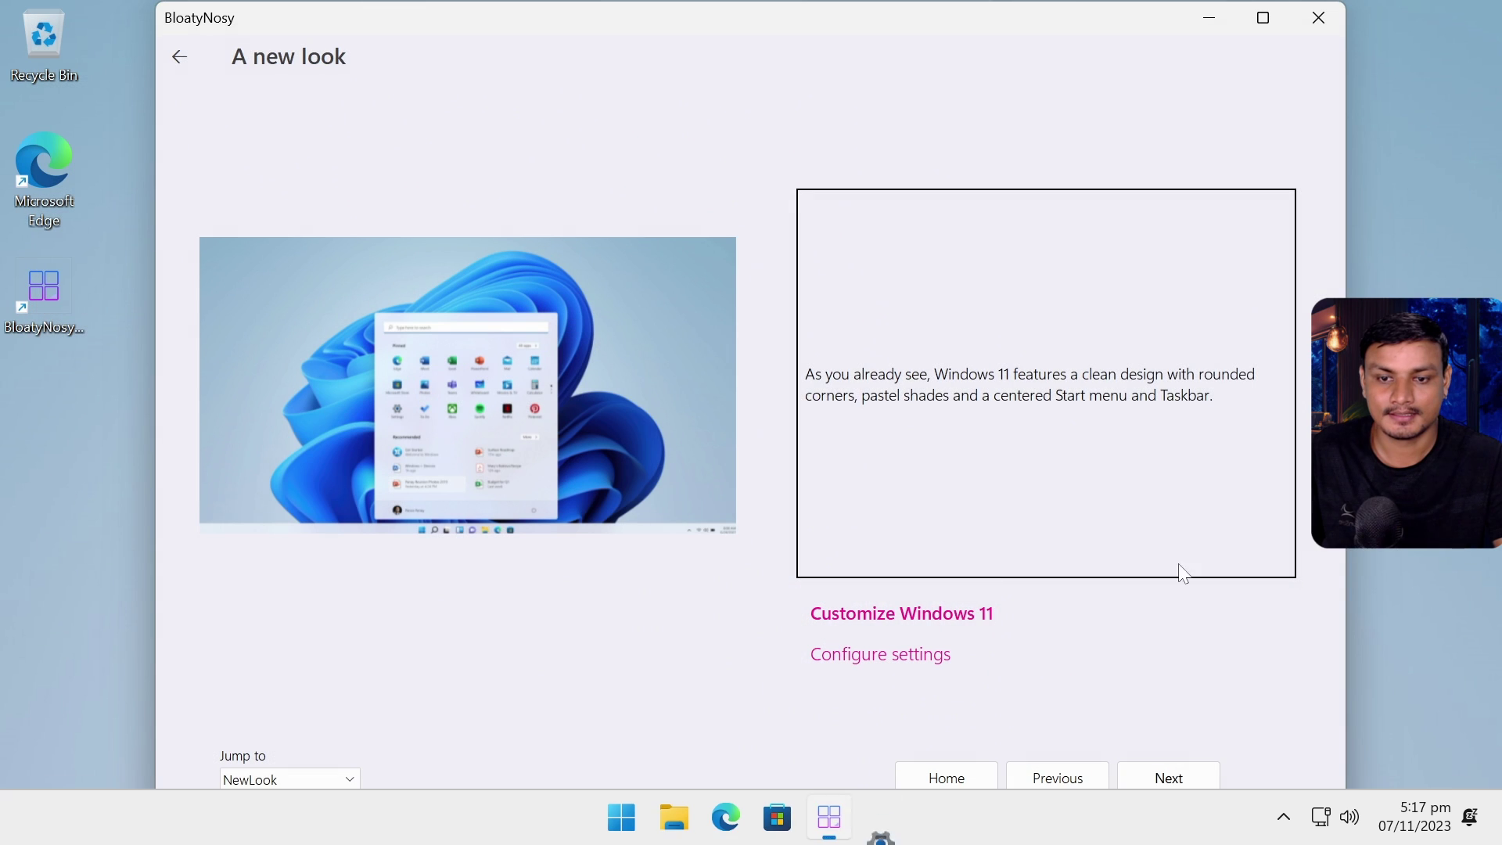
pyautogui.click(1183, 773)
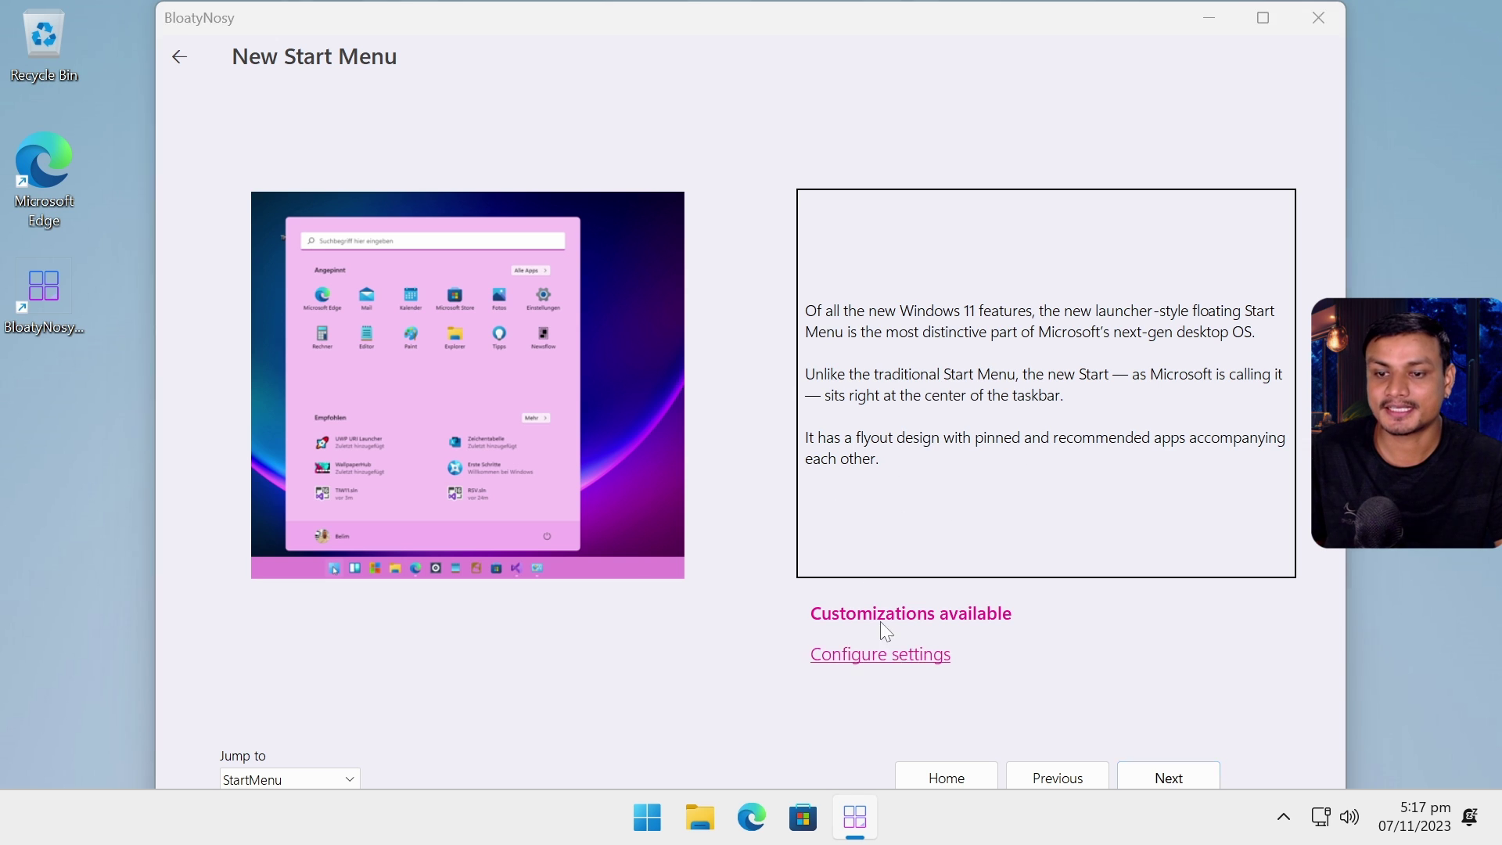
pyautogui.click(880, 655)
pyautogui.click(1220, 765)
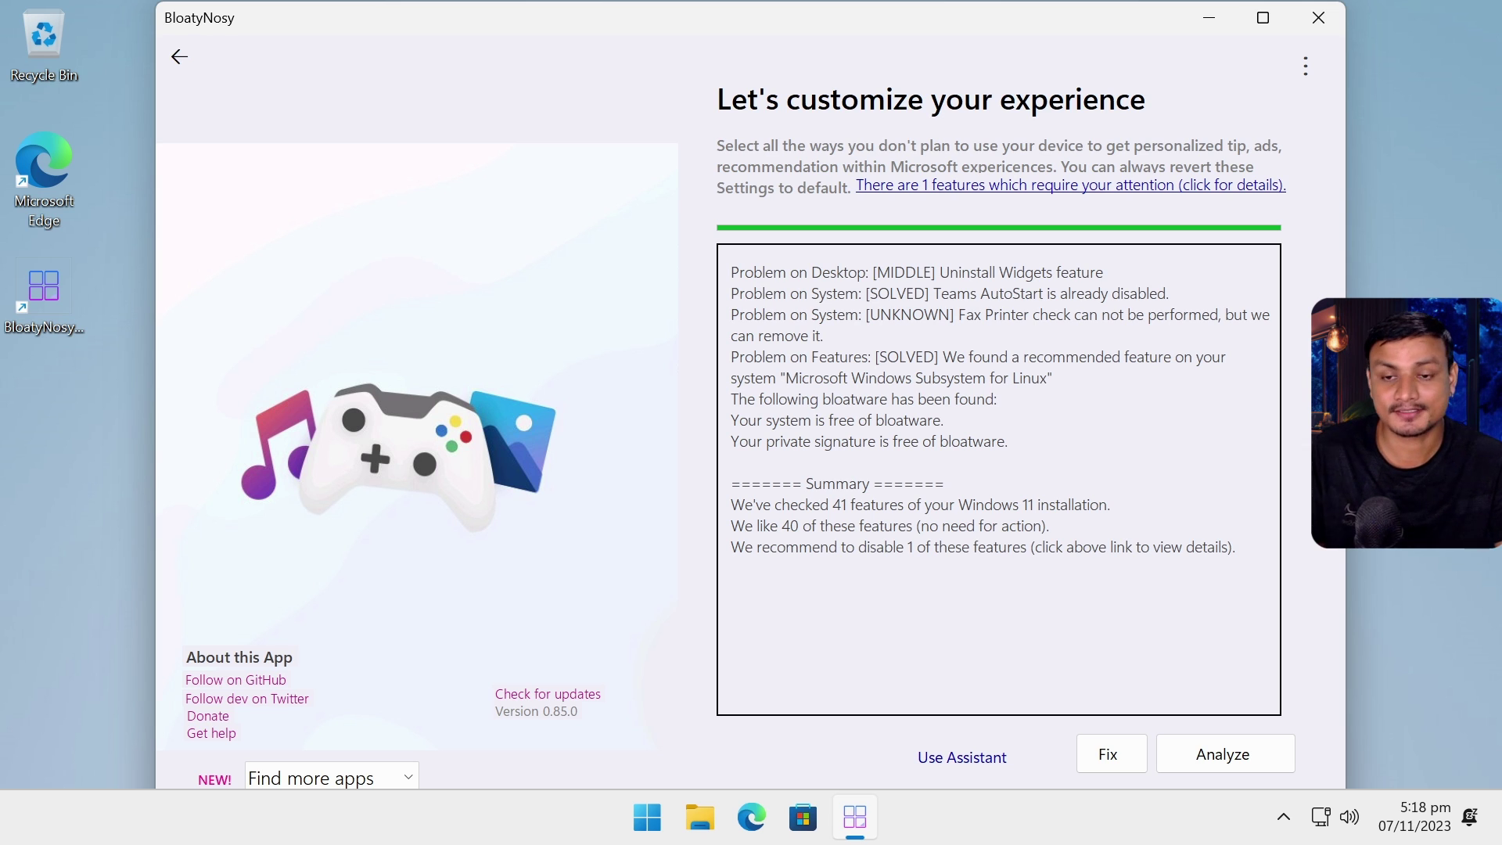
# - Open the '1 features which require your attention' list, showing Uninstall Widgets feature as the flagged item
pyautogui.moveTo(731, 547); pyautogui.dragTo(1236, 547)
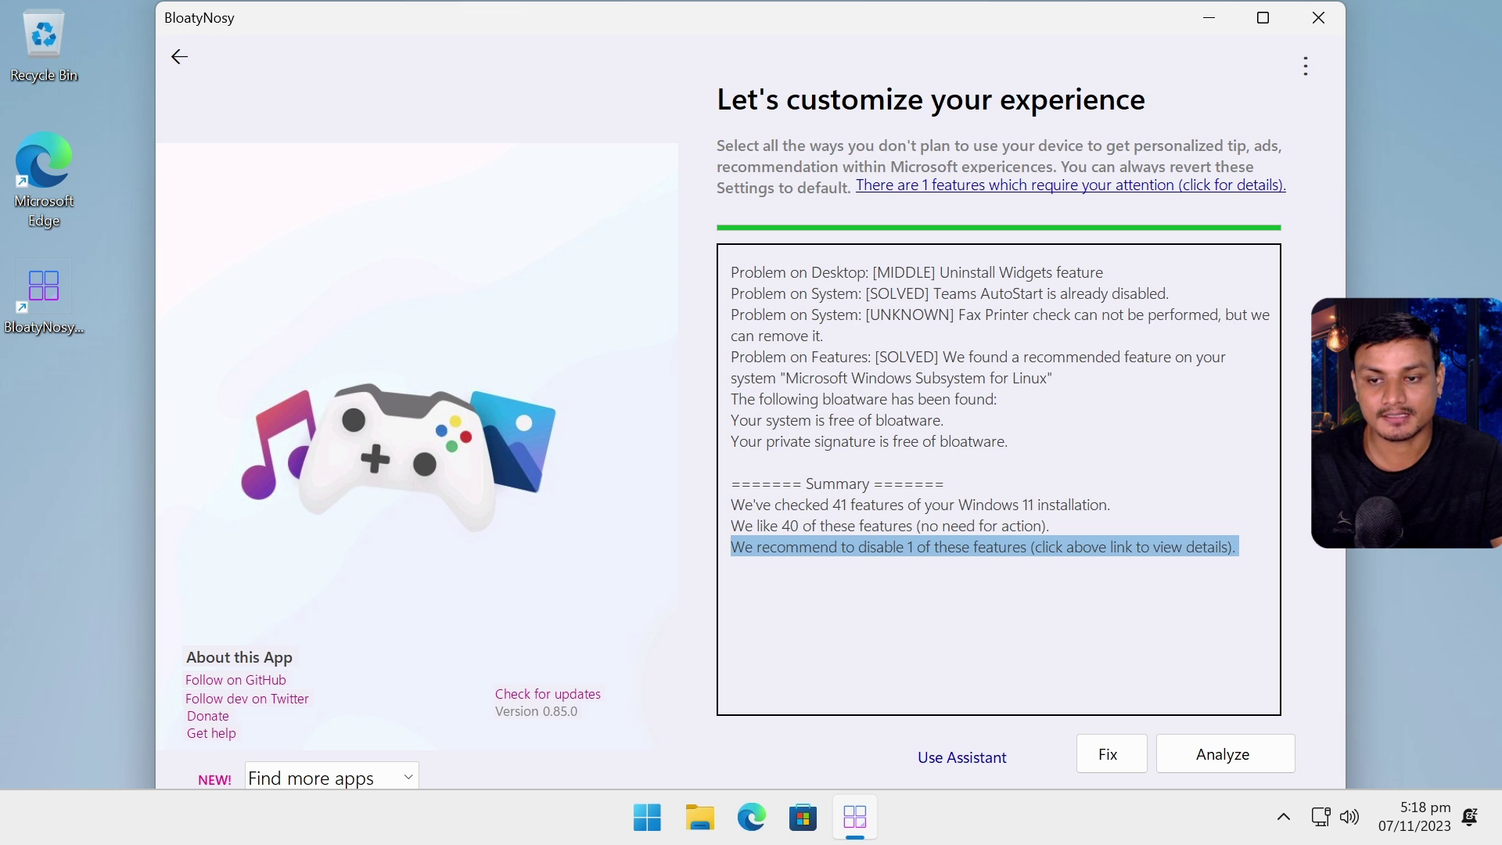
pyautogui.click(1007, 547)
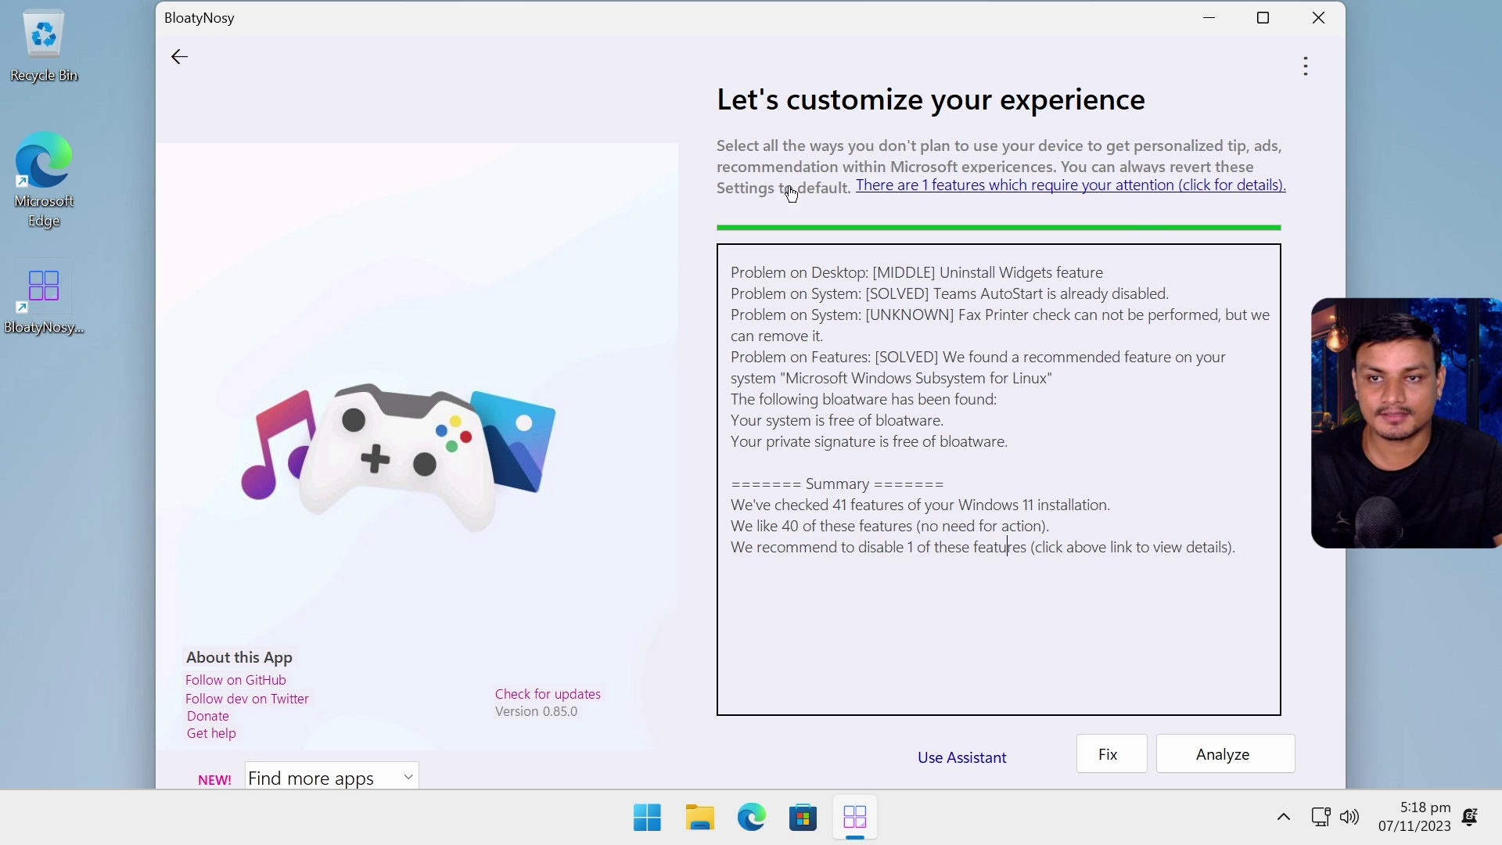
pyautogui.click(1096, 188)
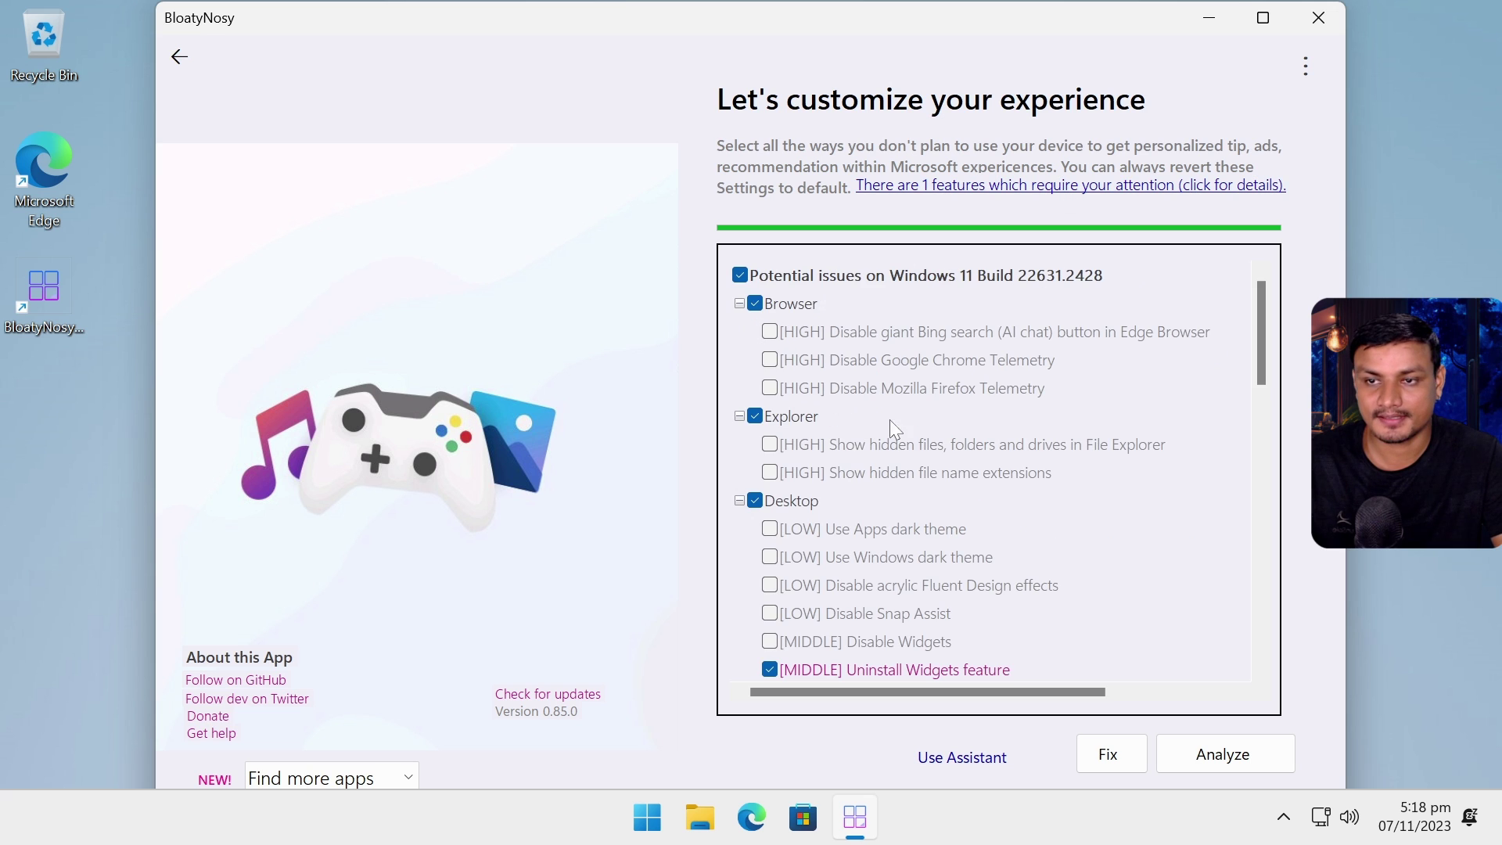
pyautogui.scroll(-3, 889, 407)
pyautogui.scroll(1, 889, 415)
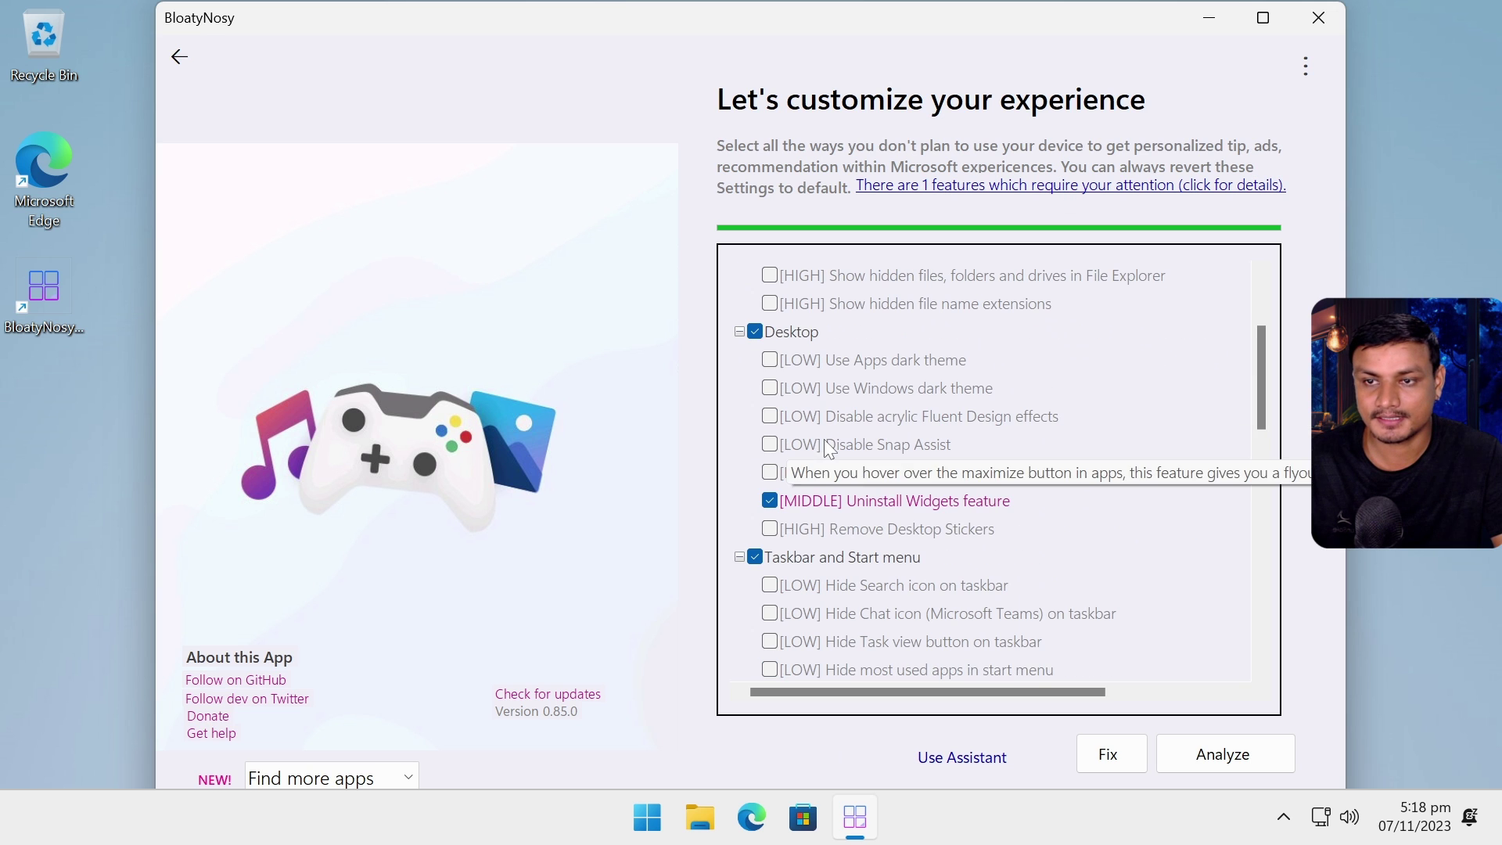
pyautogui.moveTo(766, 503)
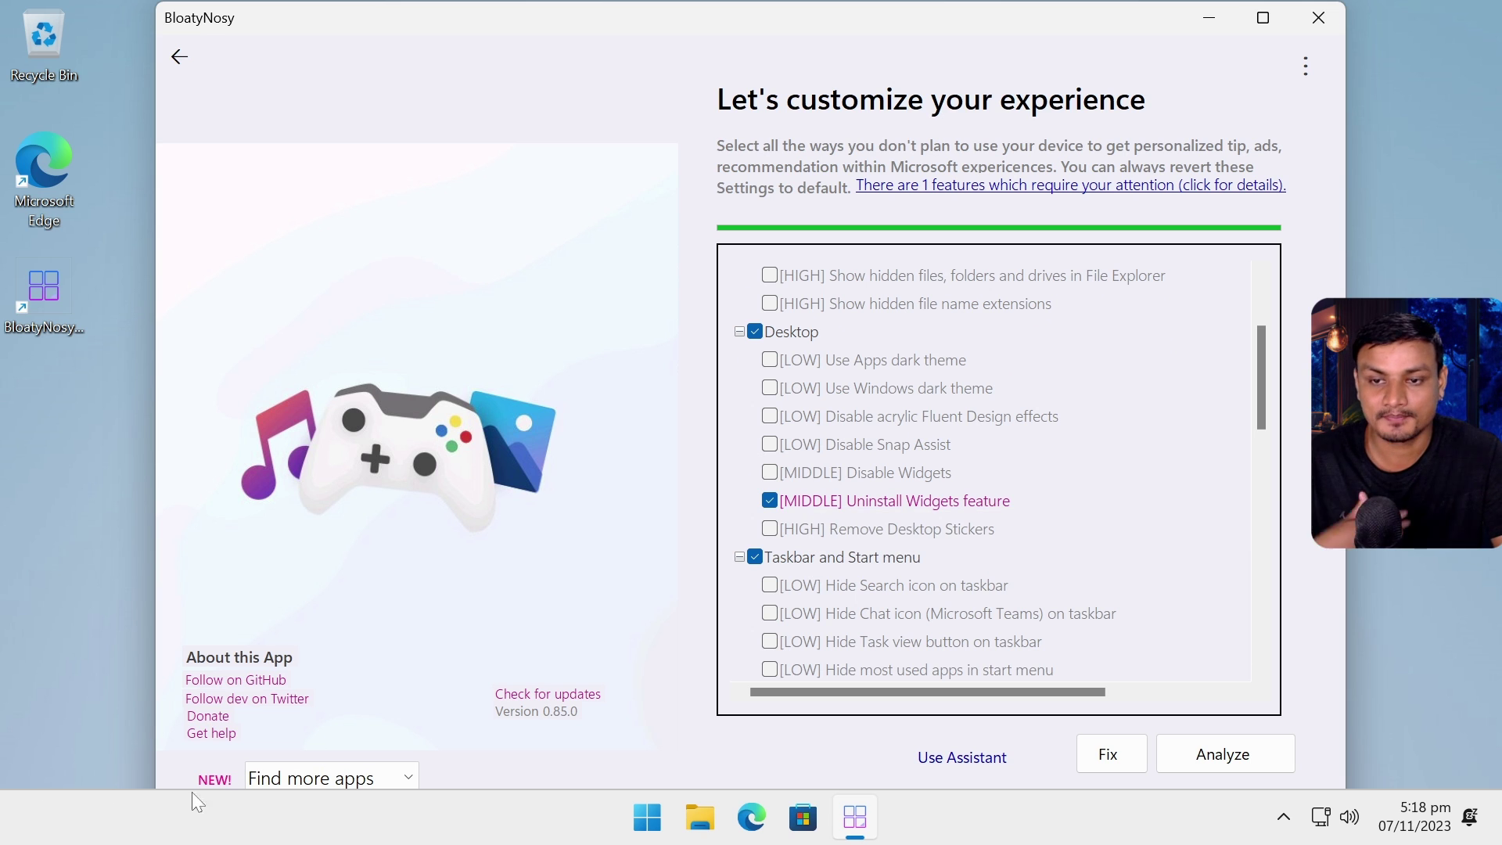
# - Apply the Uninstall Widgets fix via Fix > Apply fixes, confirm, and close the finished winget terminal
pyautogui.click(1111, 753)
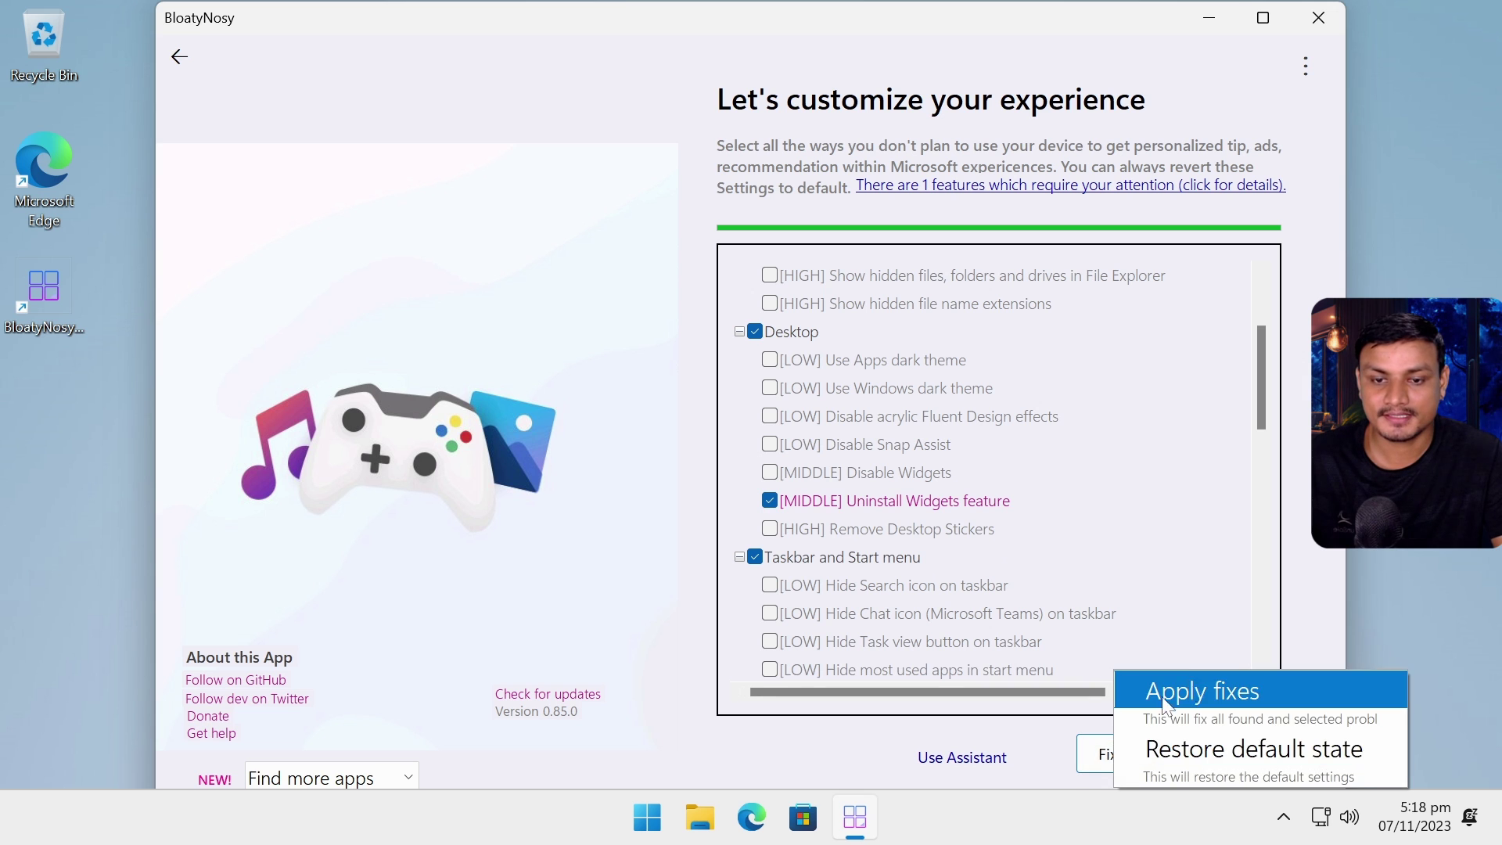
pyautogui.click(1198, 690)
pyautogui.click(763, 493)
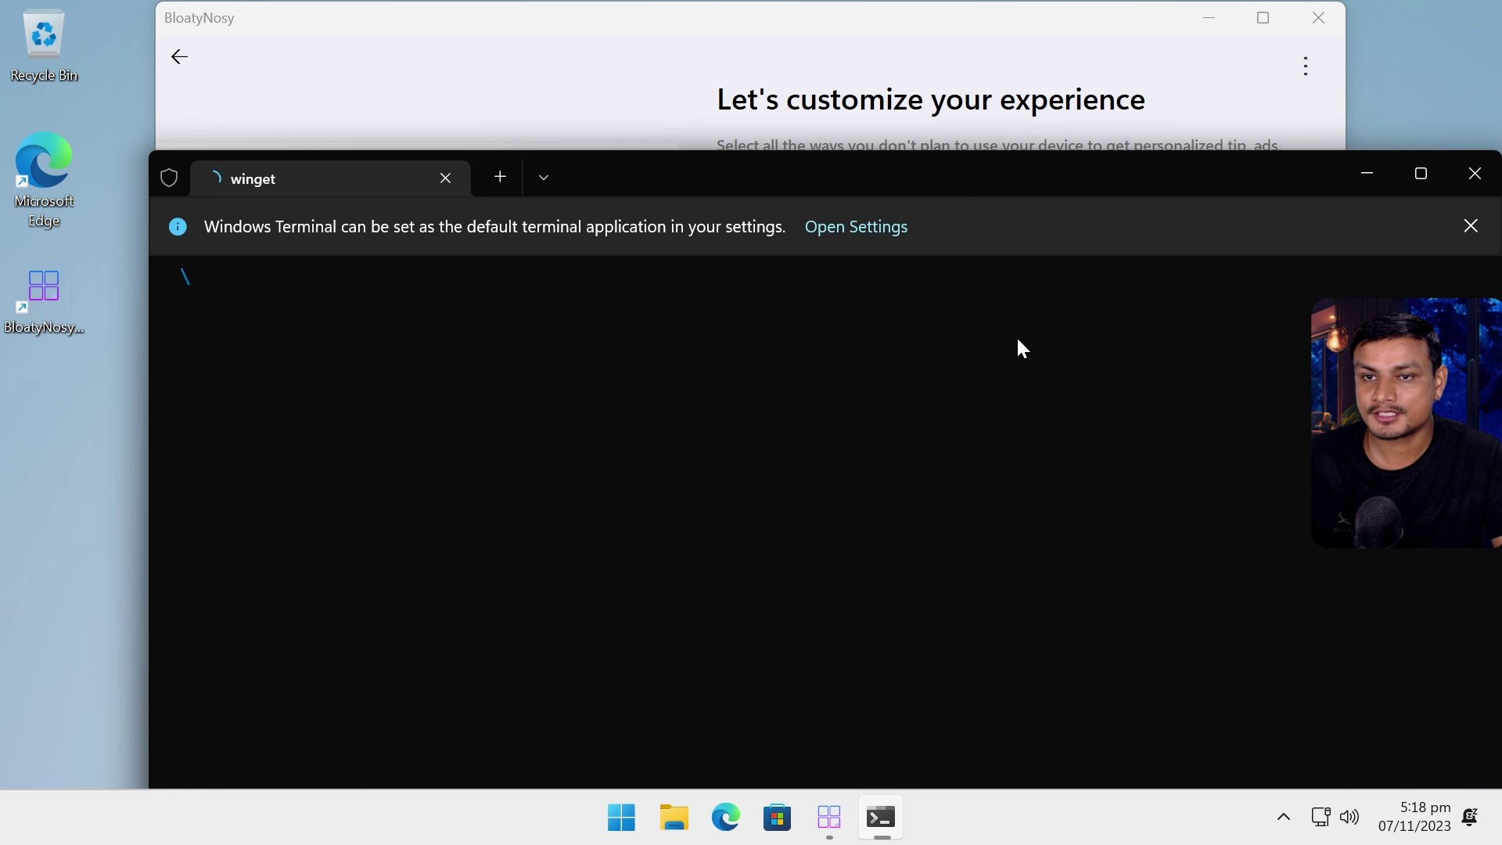
pyautogui.moveTo(946, 167); pyautogui.dragTo(874, 91)
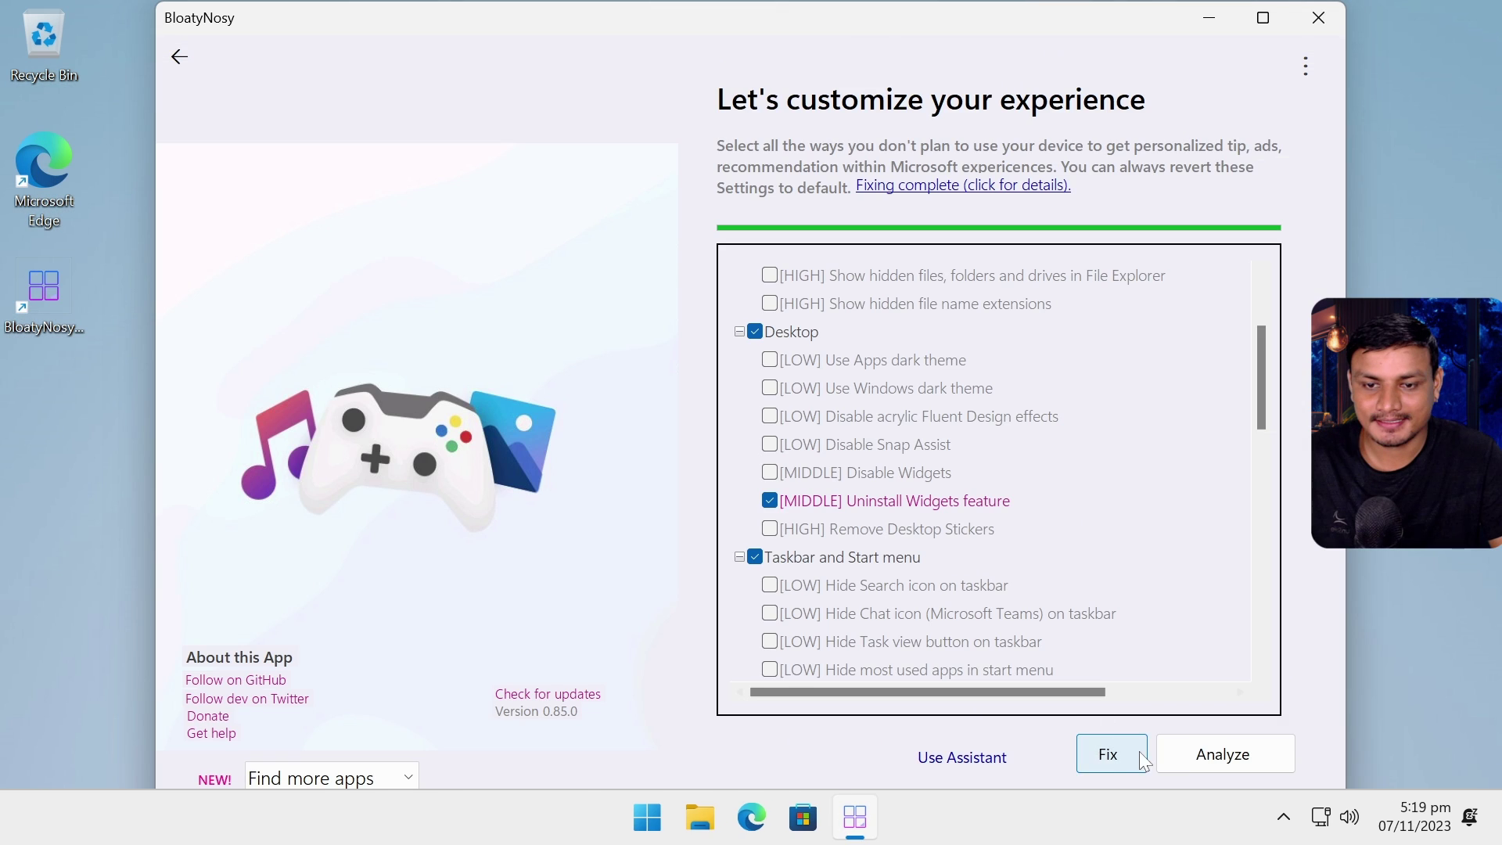
pyautogui.click(1119, 756)
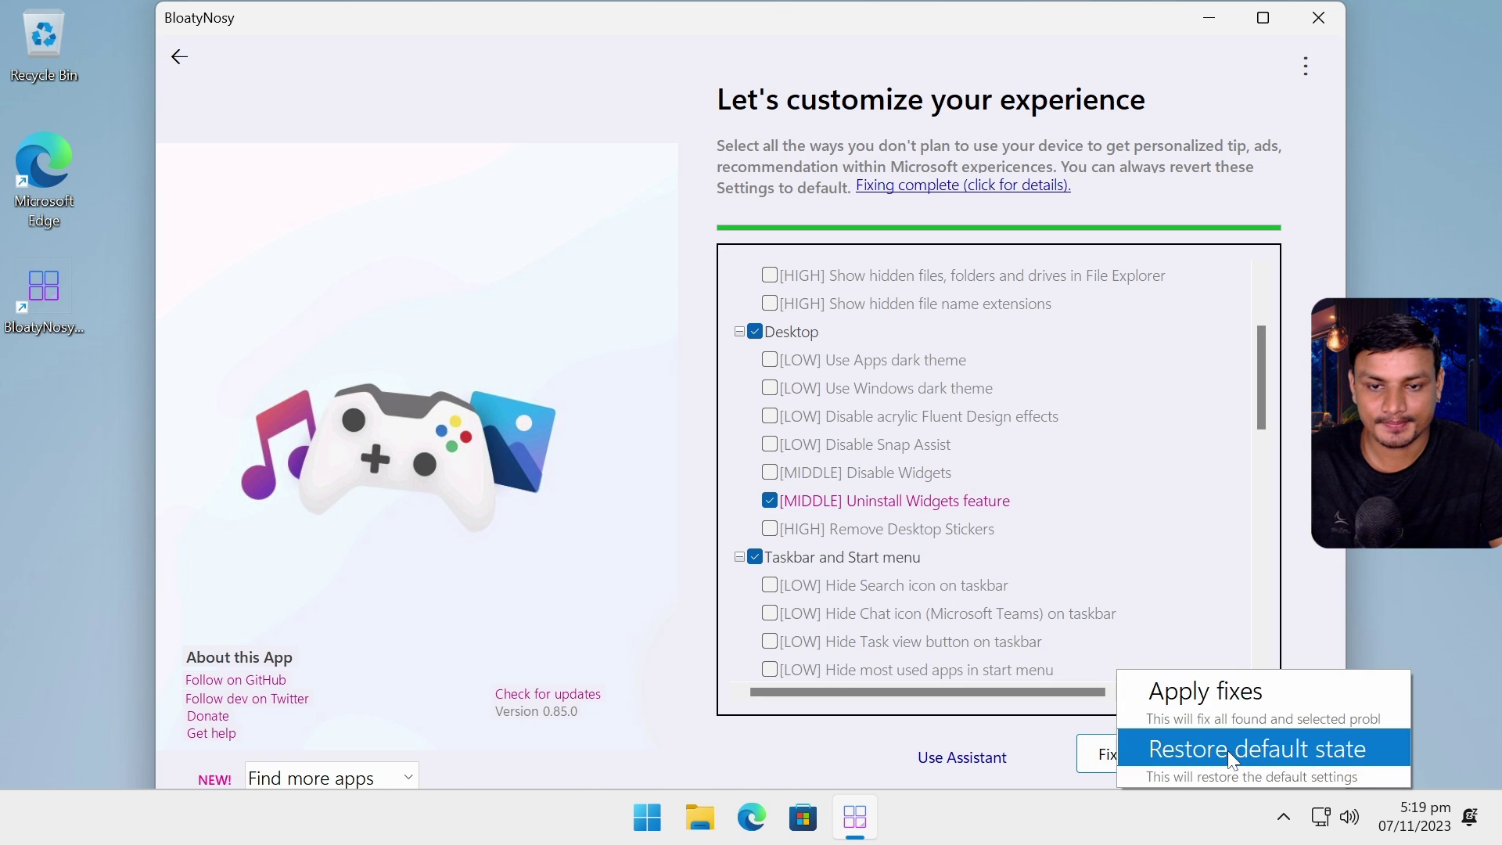
pyautogui.click(1094, 744)
pyautogui.click(1093, 744)
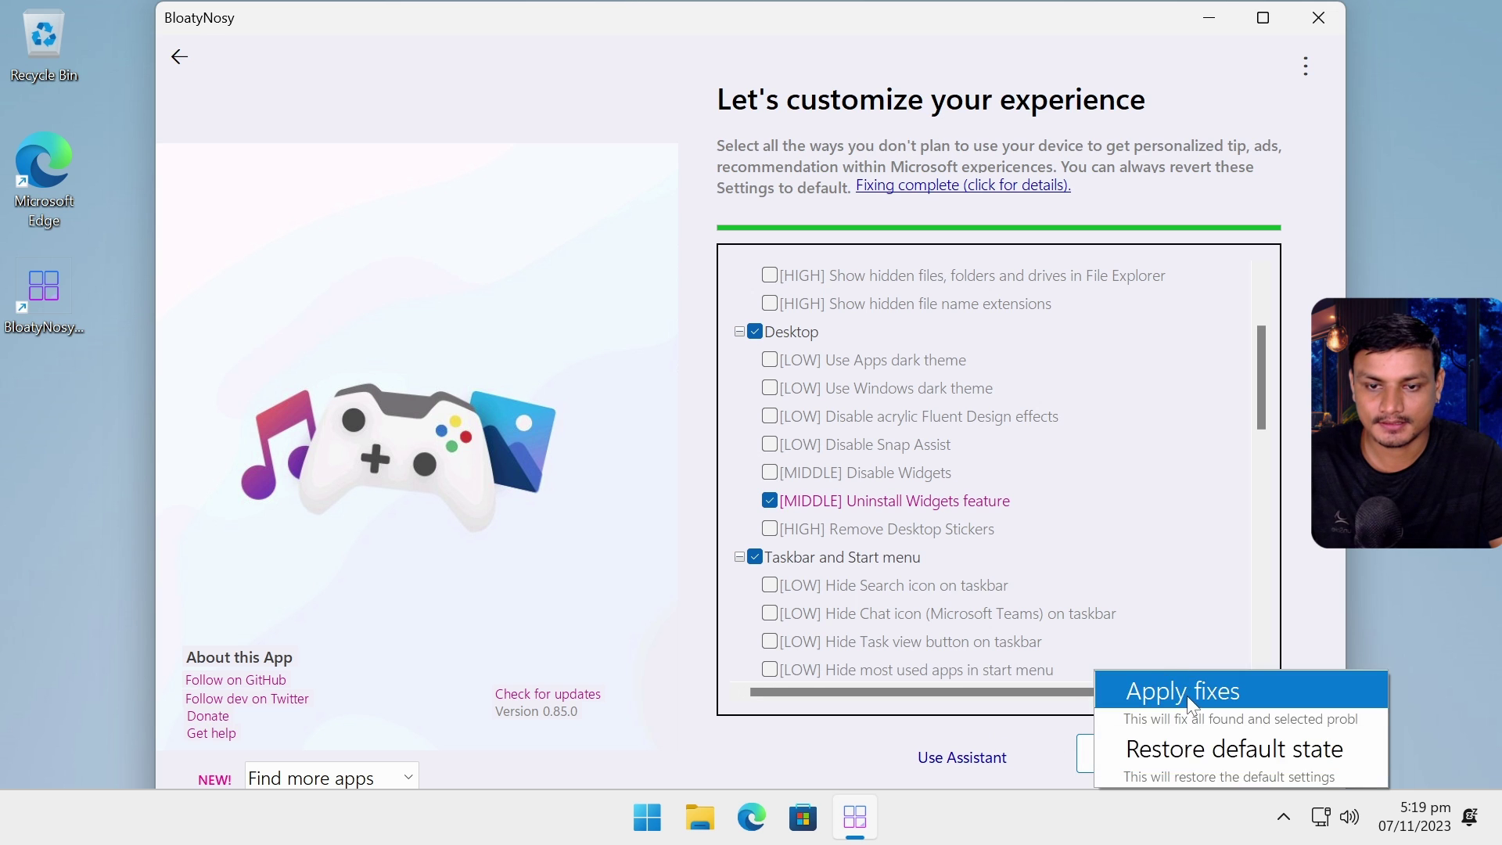
pyautogui.click(1156, 686)
pyautogui.click(767, 487)
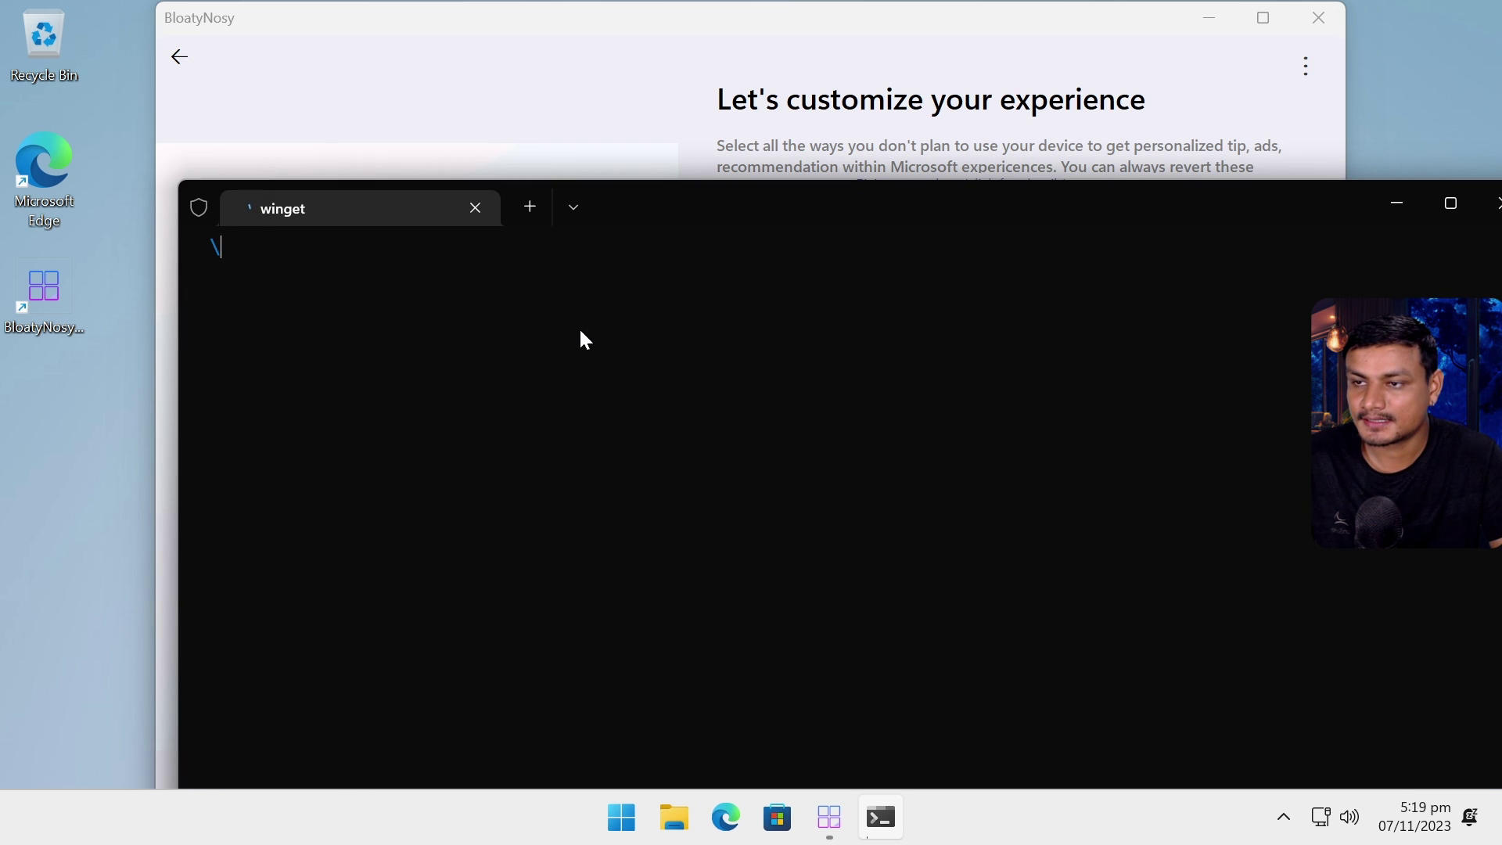
pyautogui.moveTo(1364, 208); pyautogui.dragTo(1317, 114)
pyautogui.click(1317, 114)
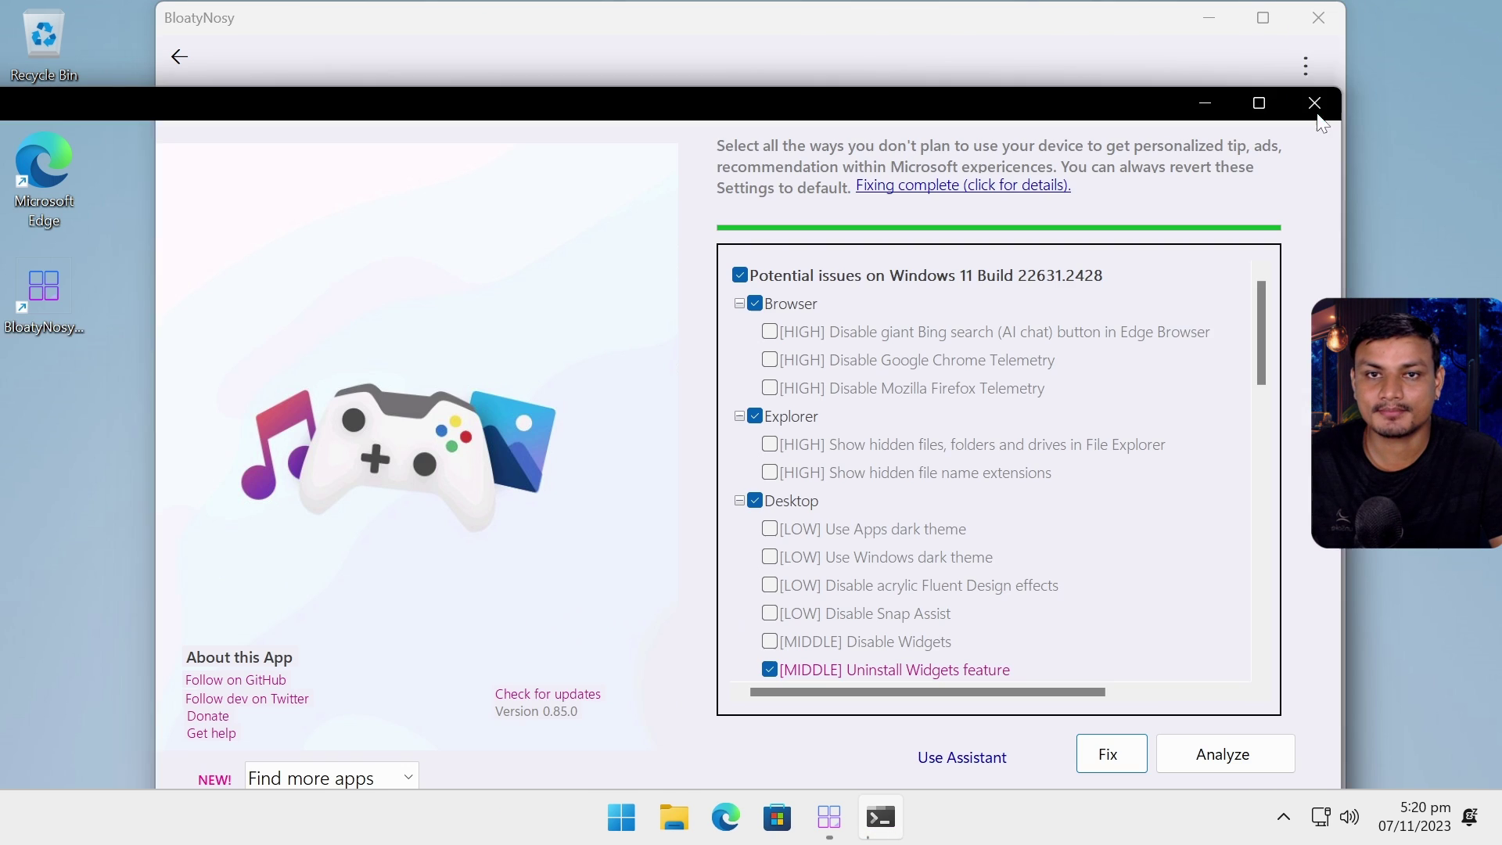
# - Close BloatyNosy and launch Microsoft Store from the Start menu's All apps list
pyautogui.click(1319, 17)
pyautogui.click(673, 818)
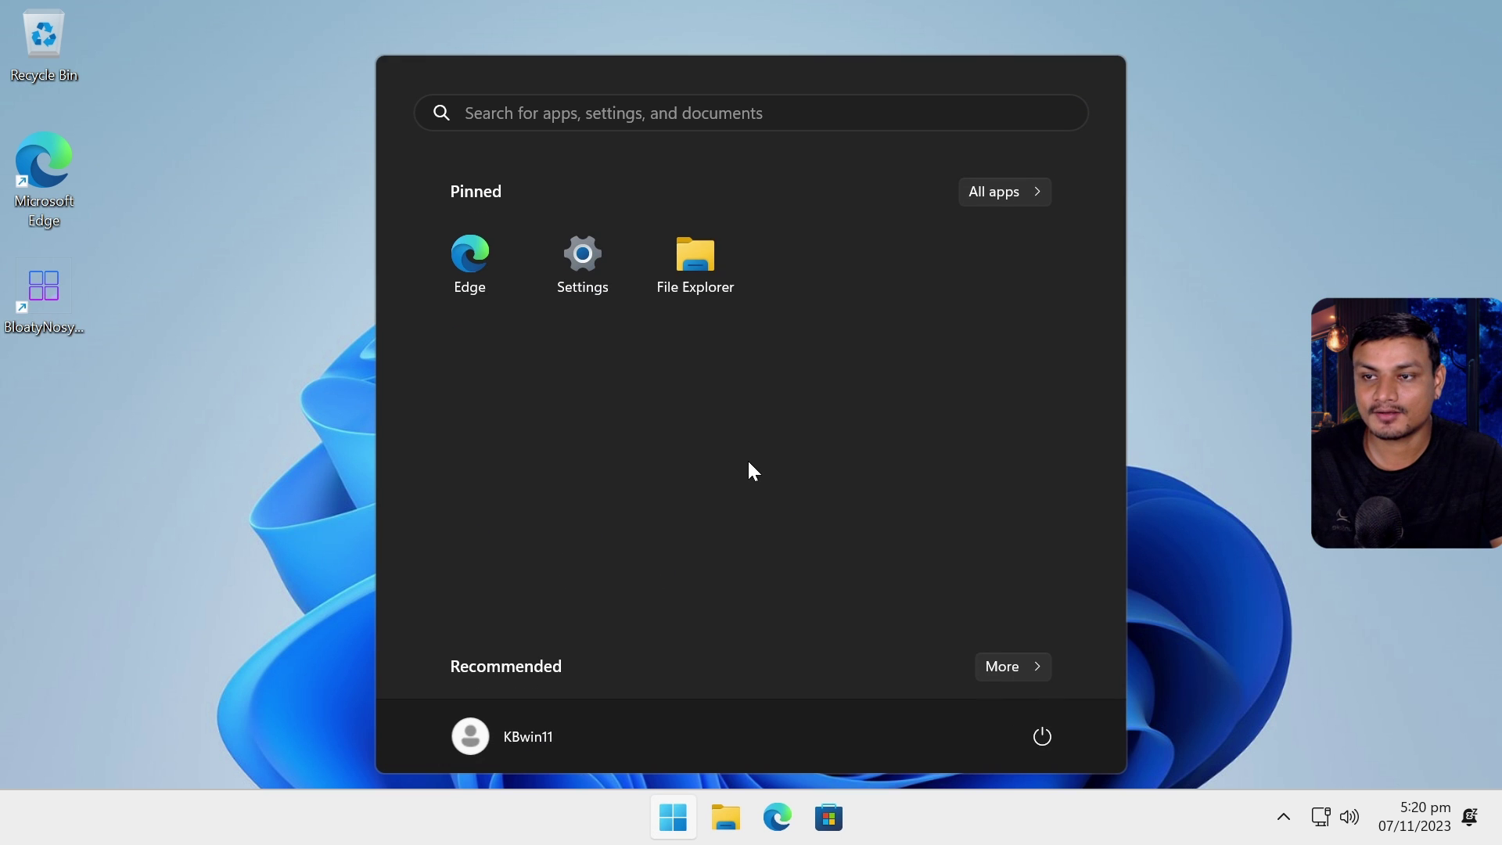
pyautogui.click(999, 193)
pyautogui.scroll(-10, 580, 571)
pyautogui.scroll(6, 581, 548)
pyautogui.scroll(3, 626, 391)
pyautogui.click(1197, 399)
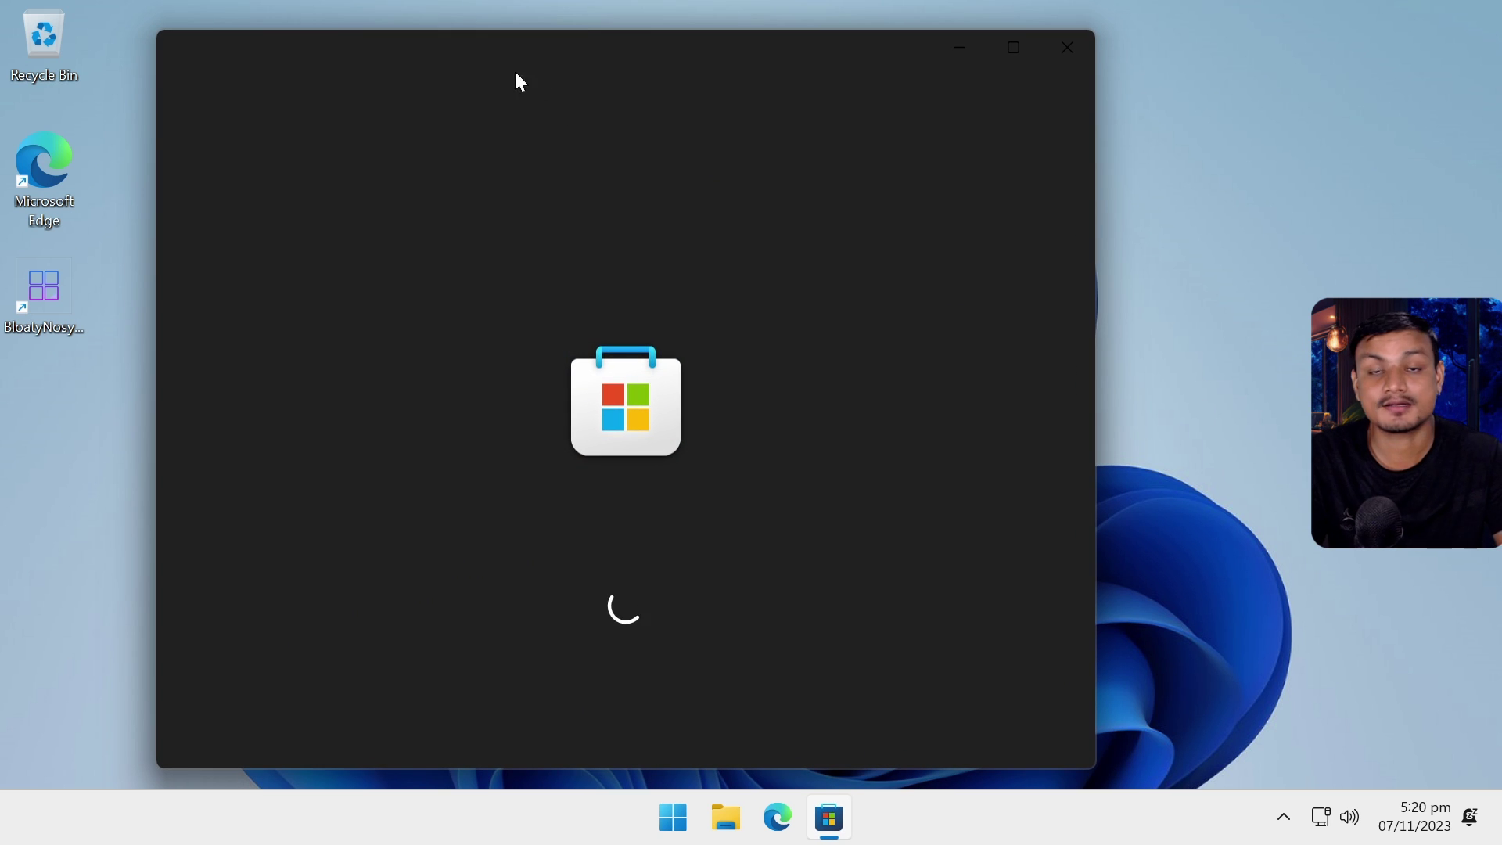
# - Search the Store for 'wintoys', download it, then close Microsoft Store
pyautogui.click(587, 62)
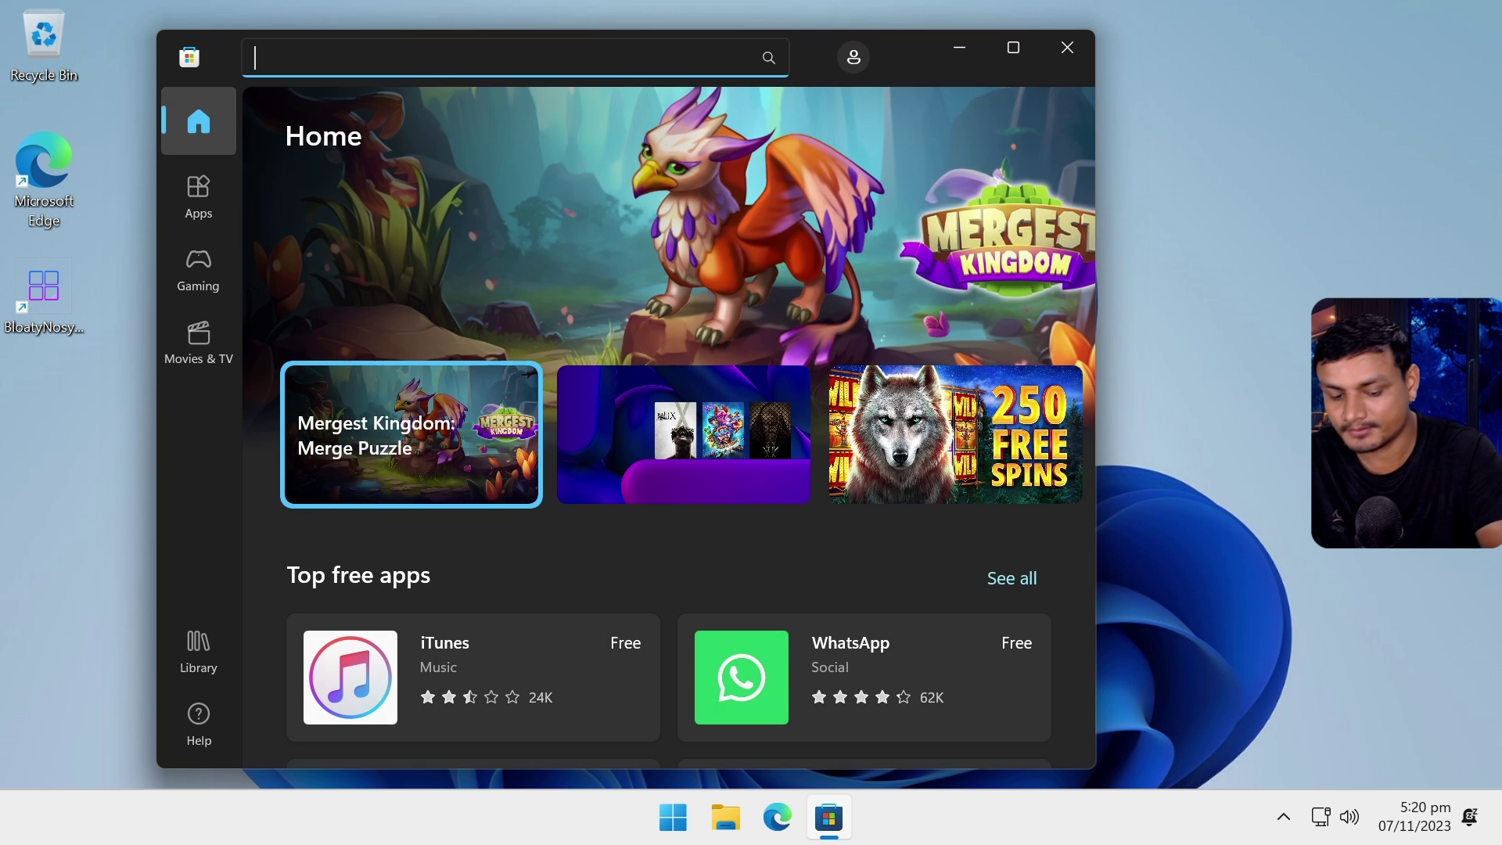
pyautogui.write('wintoys')
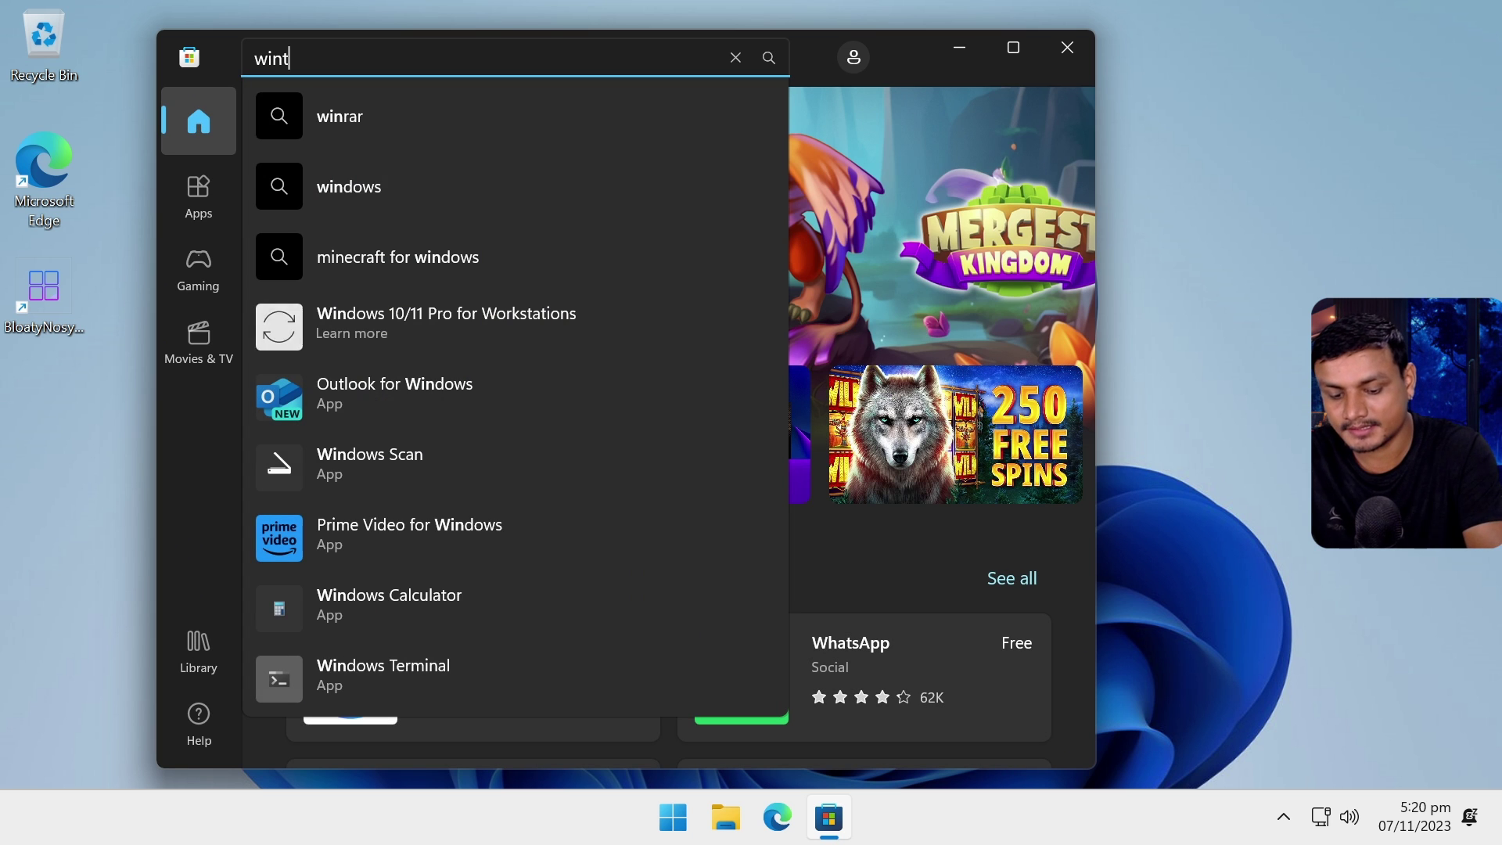
pyautogui.click(485, 174)
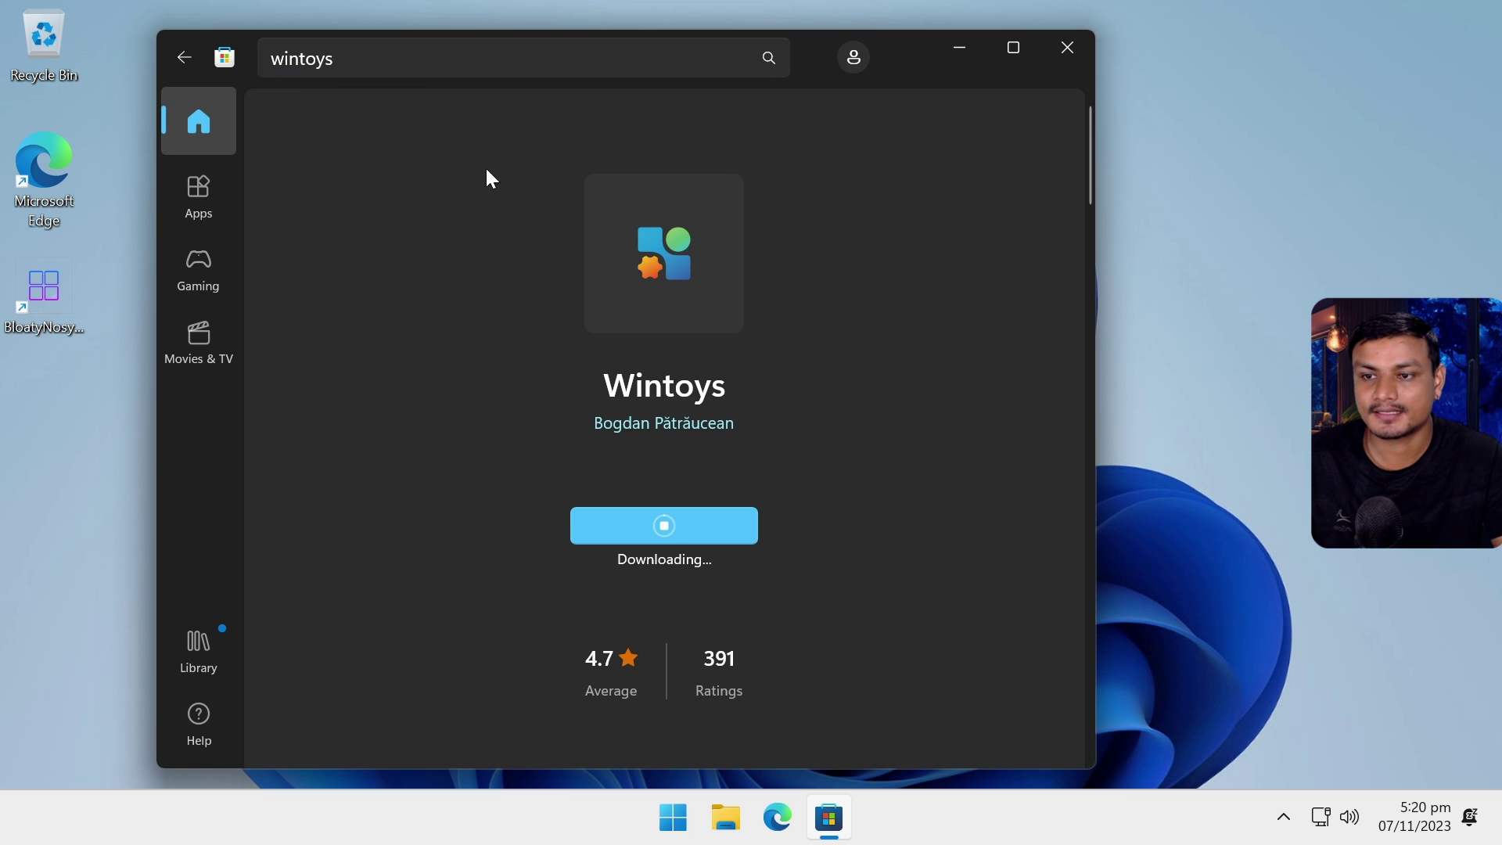
pyautogui.click(1067, 47)
pyautogui.press('super')
pyautogui.click(1016, 661)
# - Launch Wintoys with admin rights and uninstall the Your Phone app from its Apps page
pyautogui.click(571, 243)
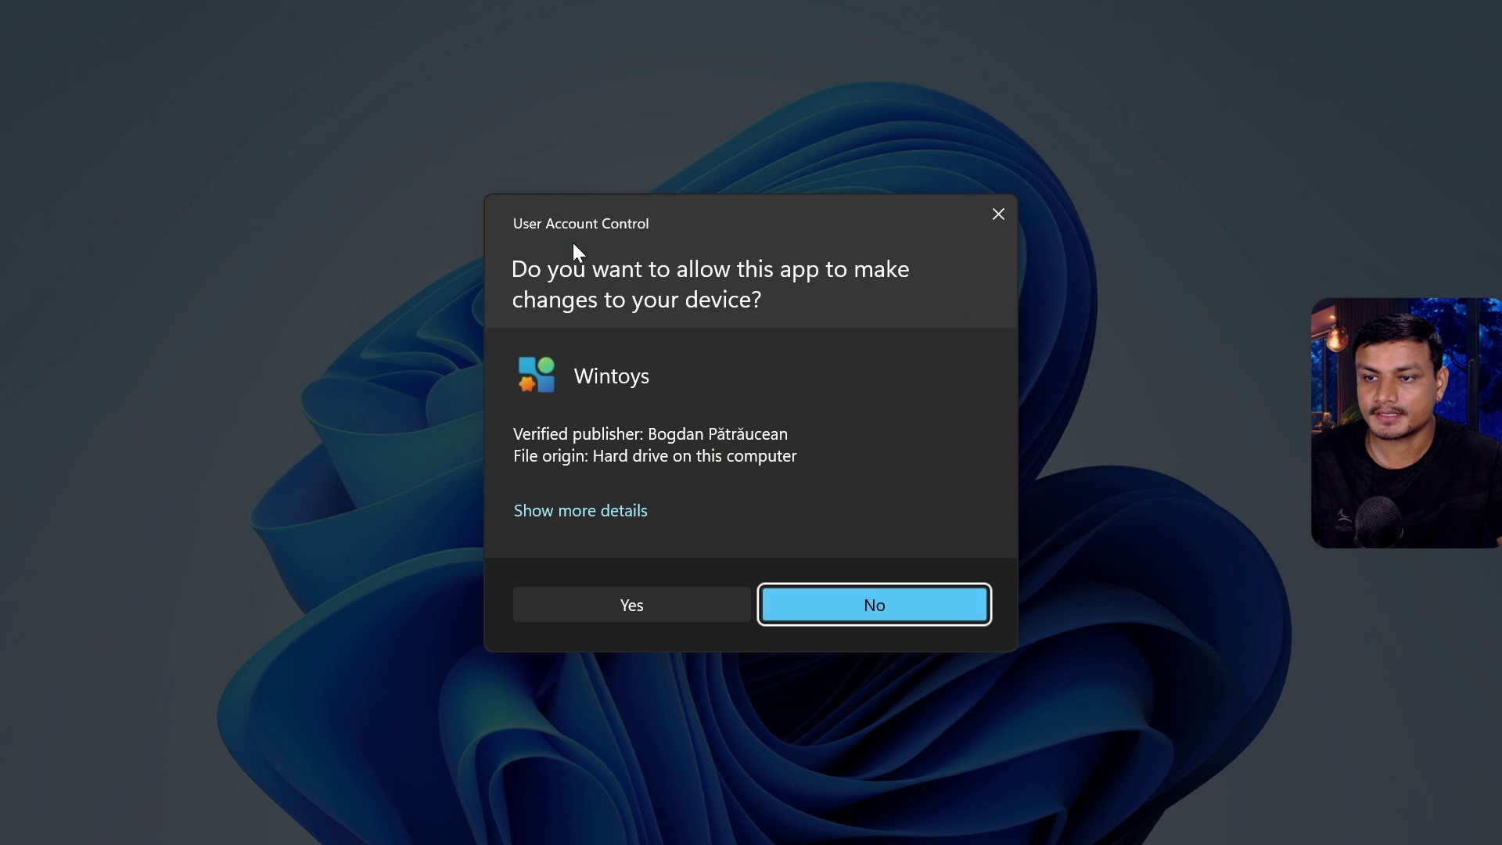
pyautogui.click(596, 604)
pyautogui.click(163, 208)
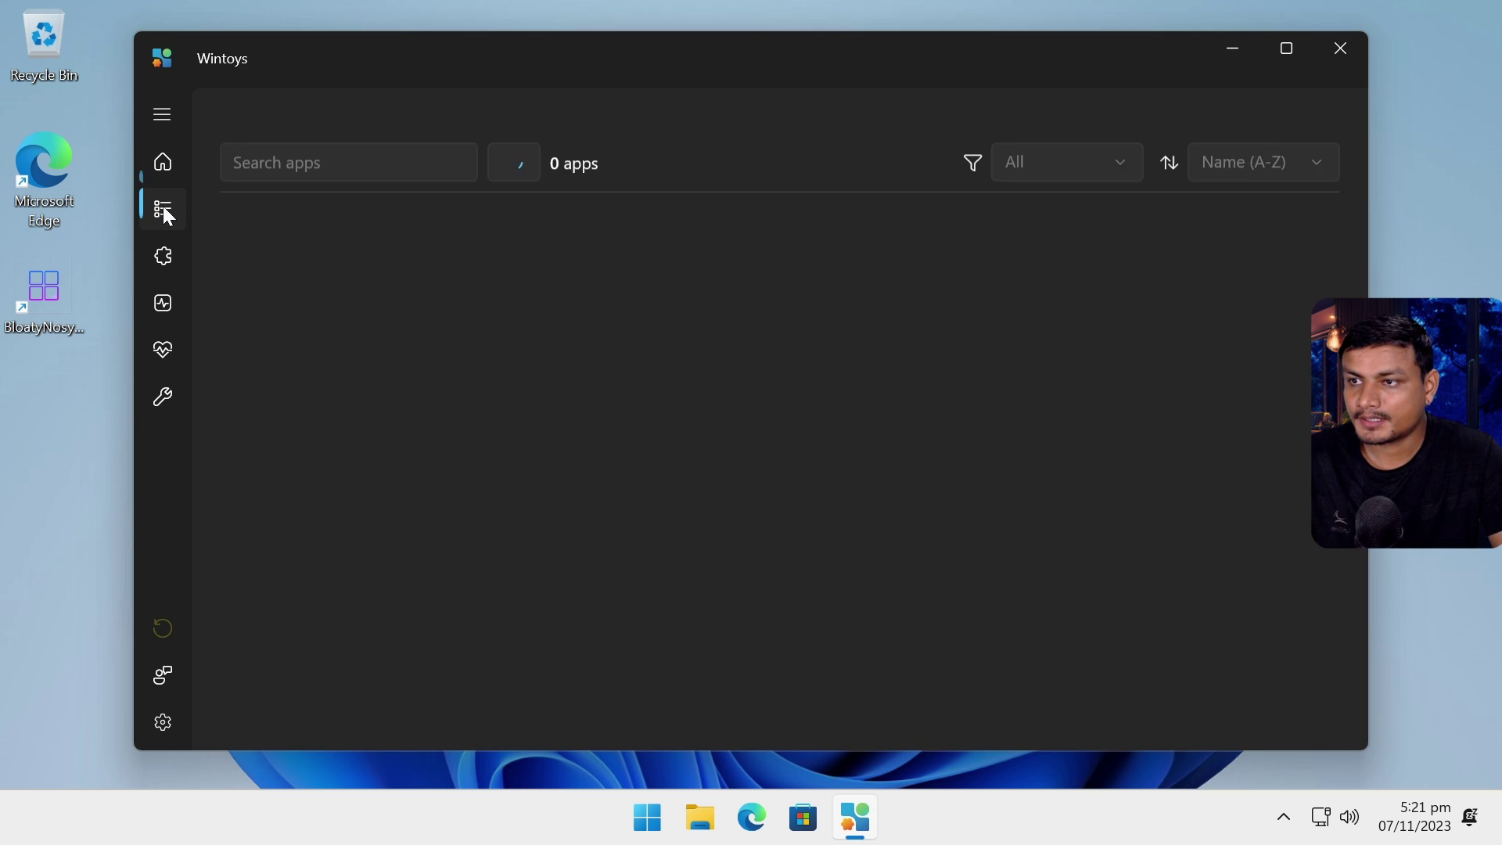
pyautogui.scroll(-20, 838, 335)
pyautogui.click(1299, 431)
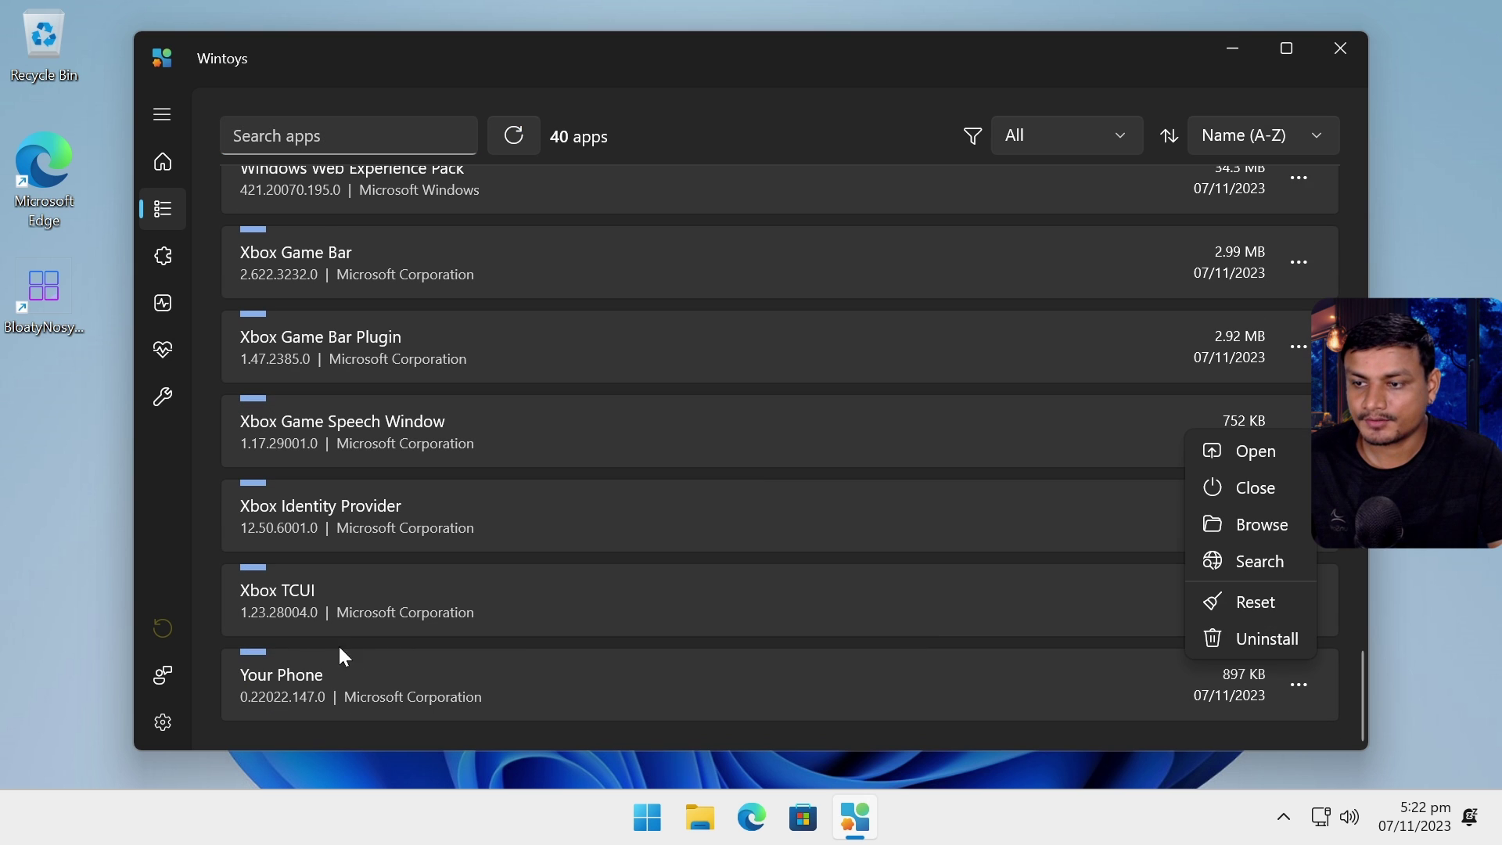
pyautogui.click(1256, 640)
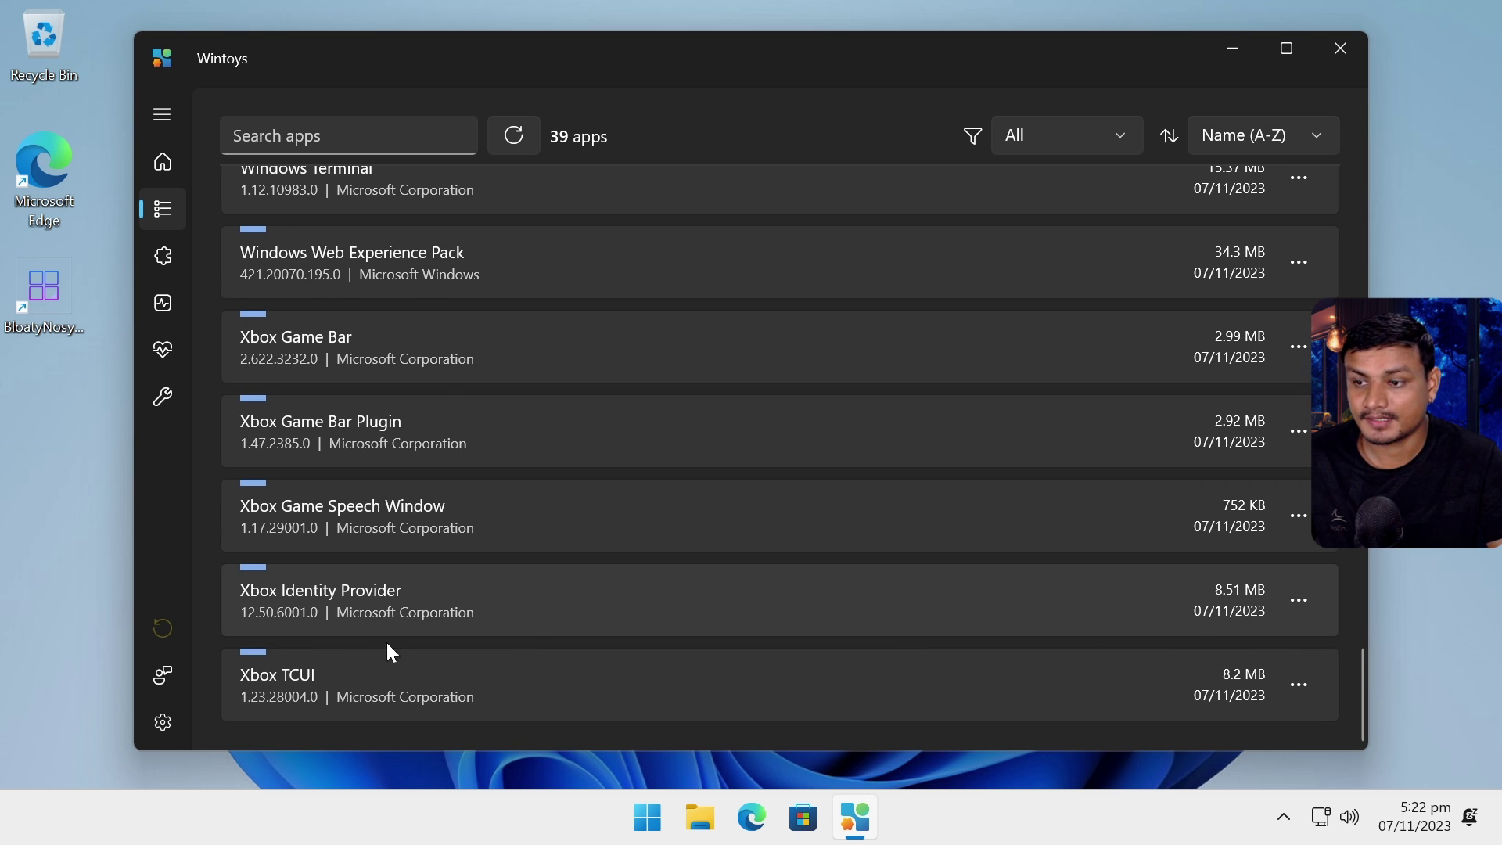
# - Uninstall Microsoft Store from Wintoys, confirming past the warning
pyautogui.scroll(10, 577, 603)
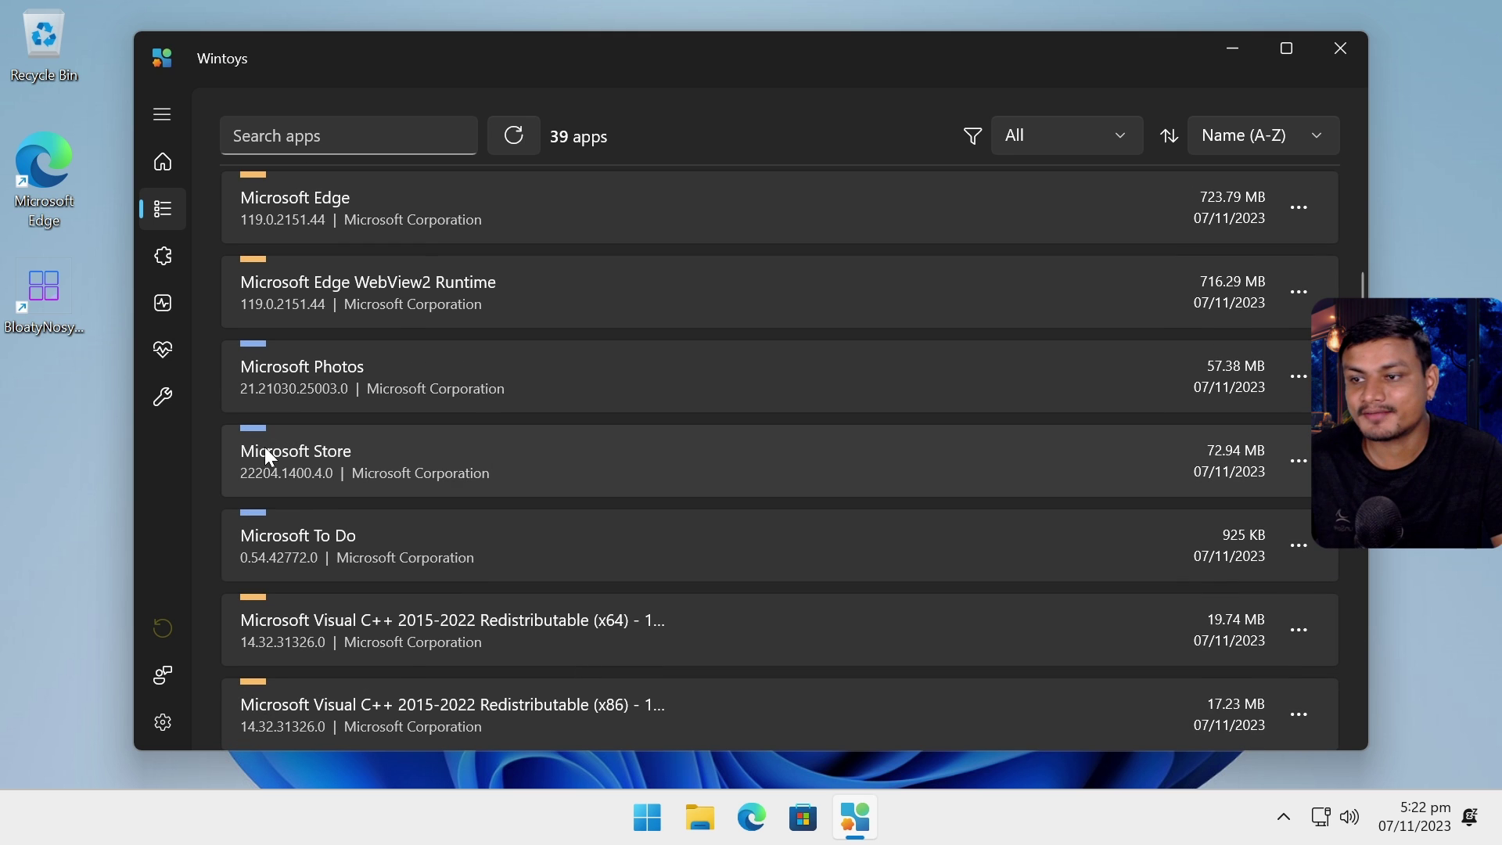
pyautogui.click(1299, 460)
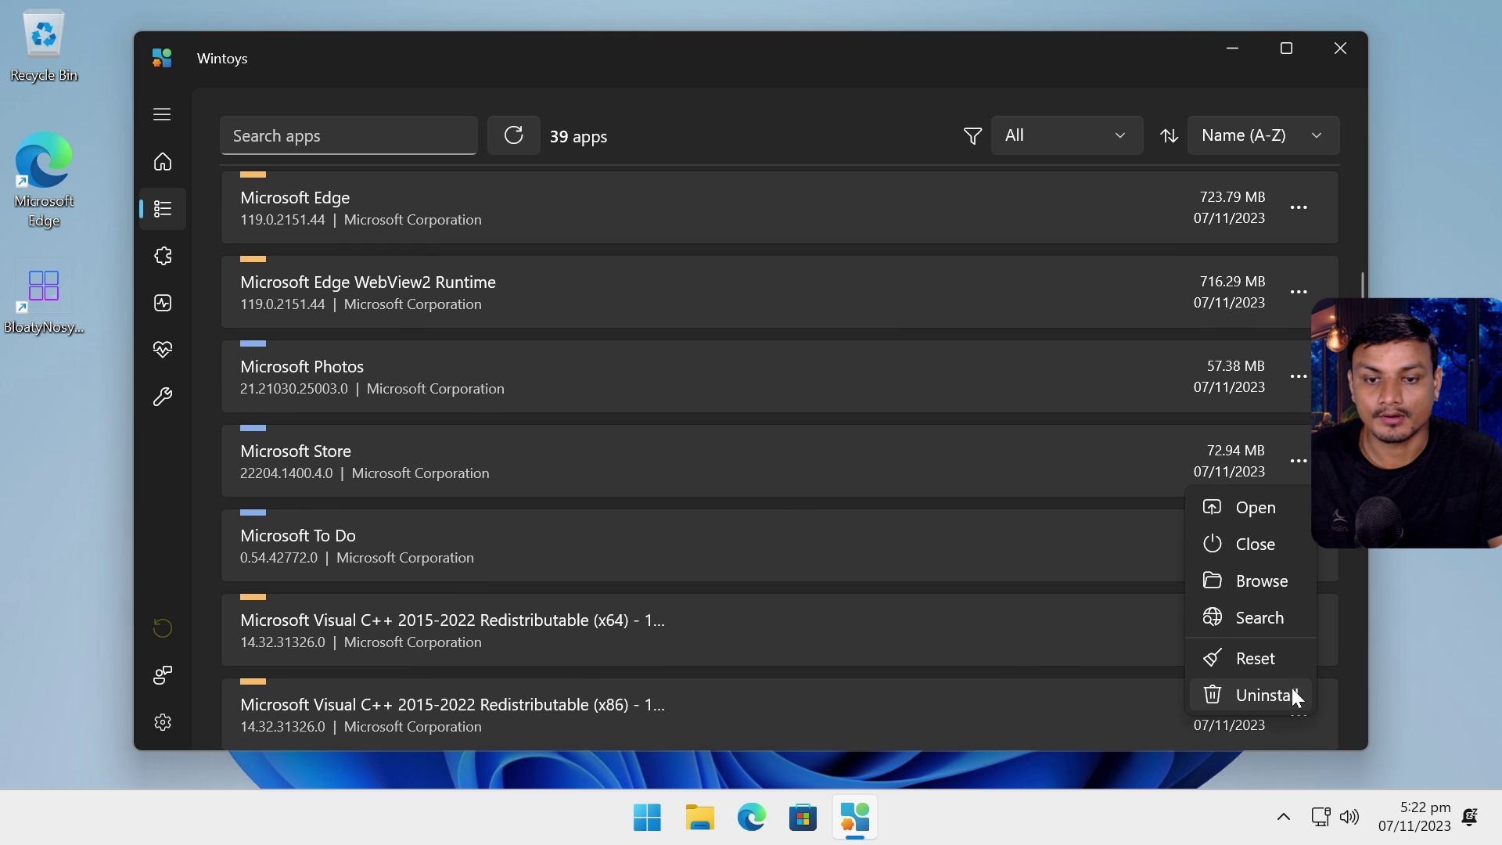
pyautogui.click(1267, 695)
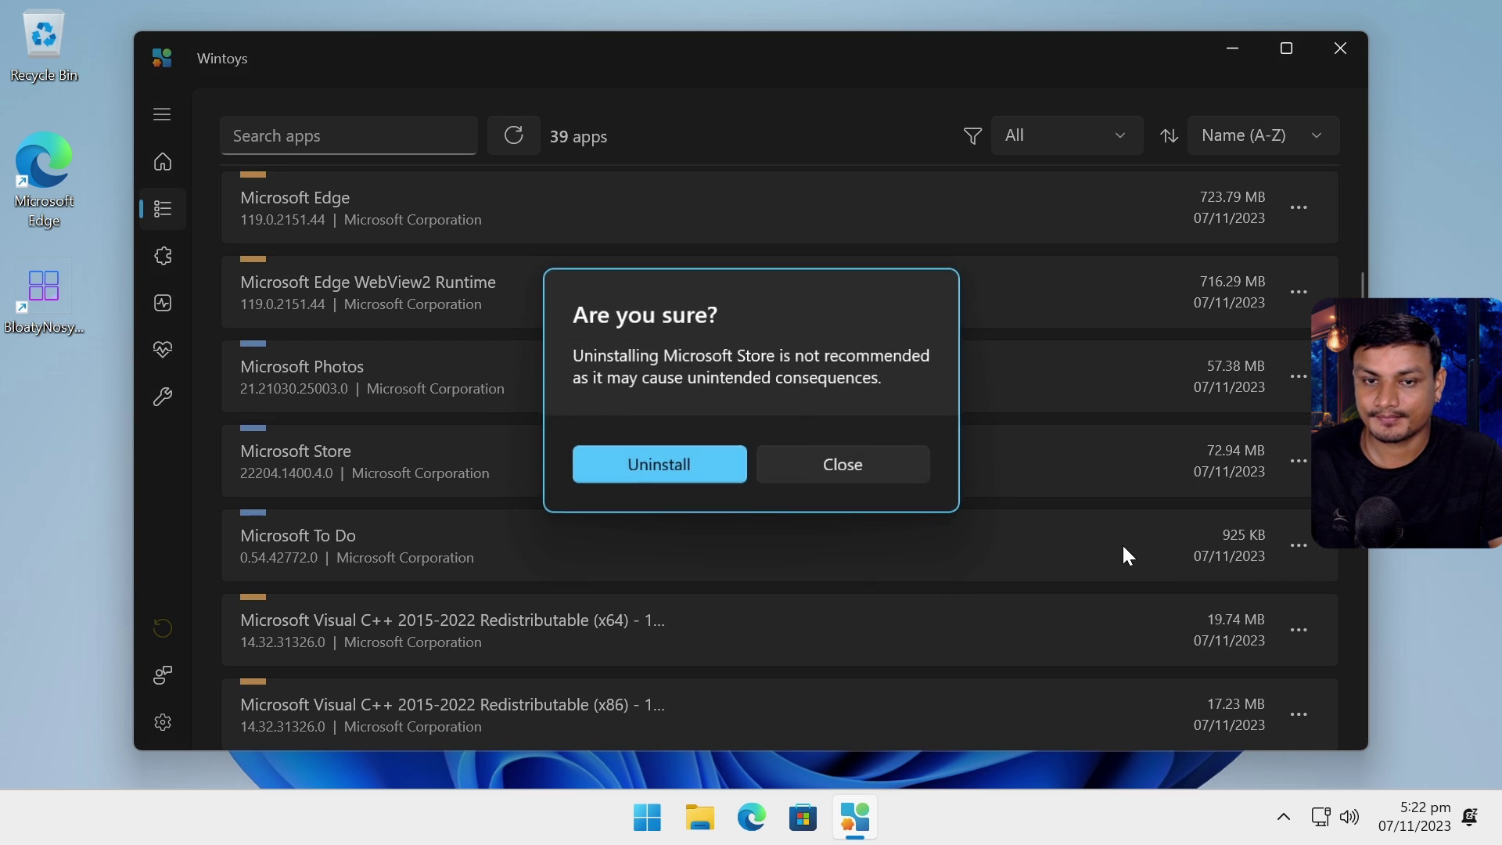
pyautogui.click(659, 463)
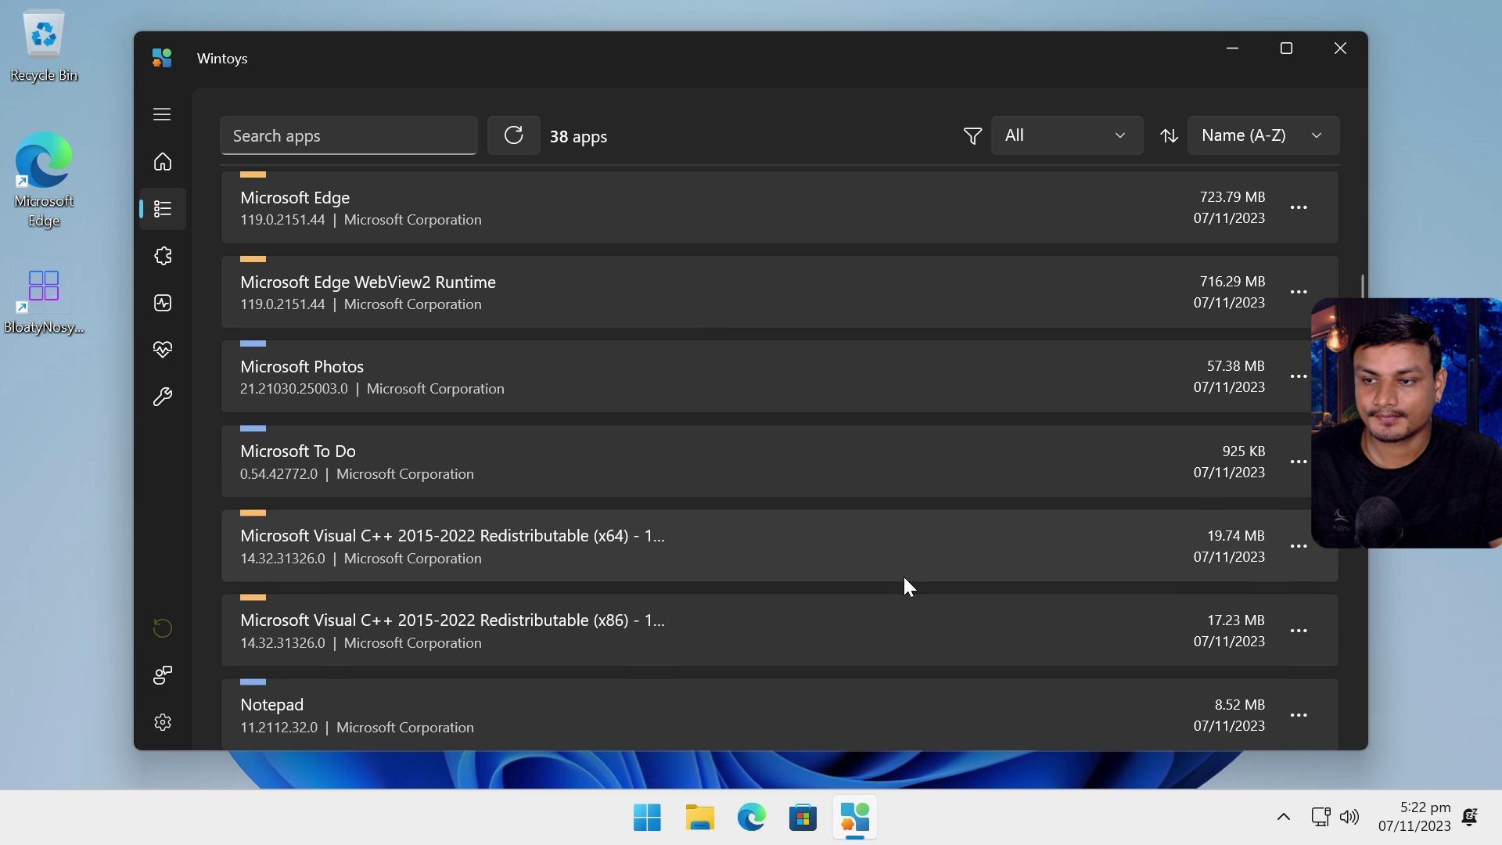
pyautogui.press('super')
pyautogui.write('store')
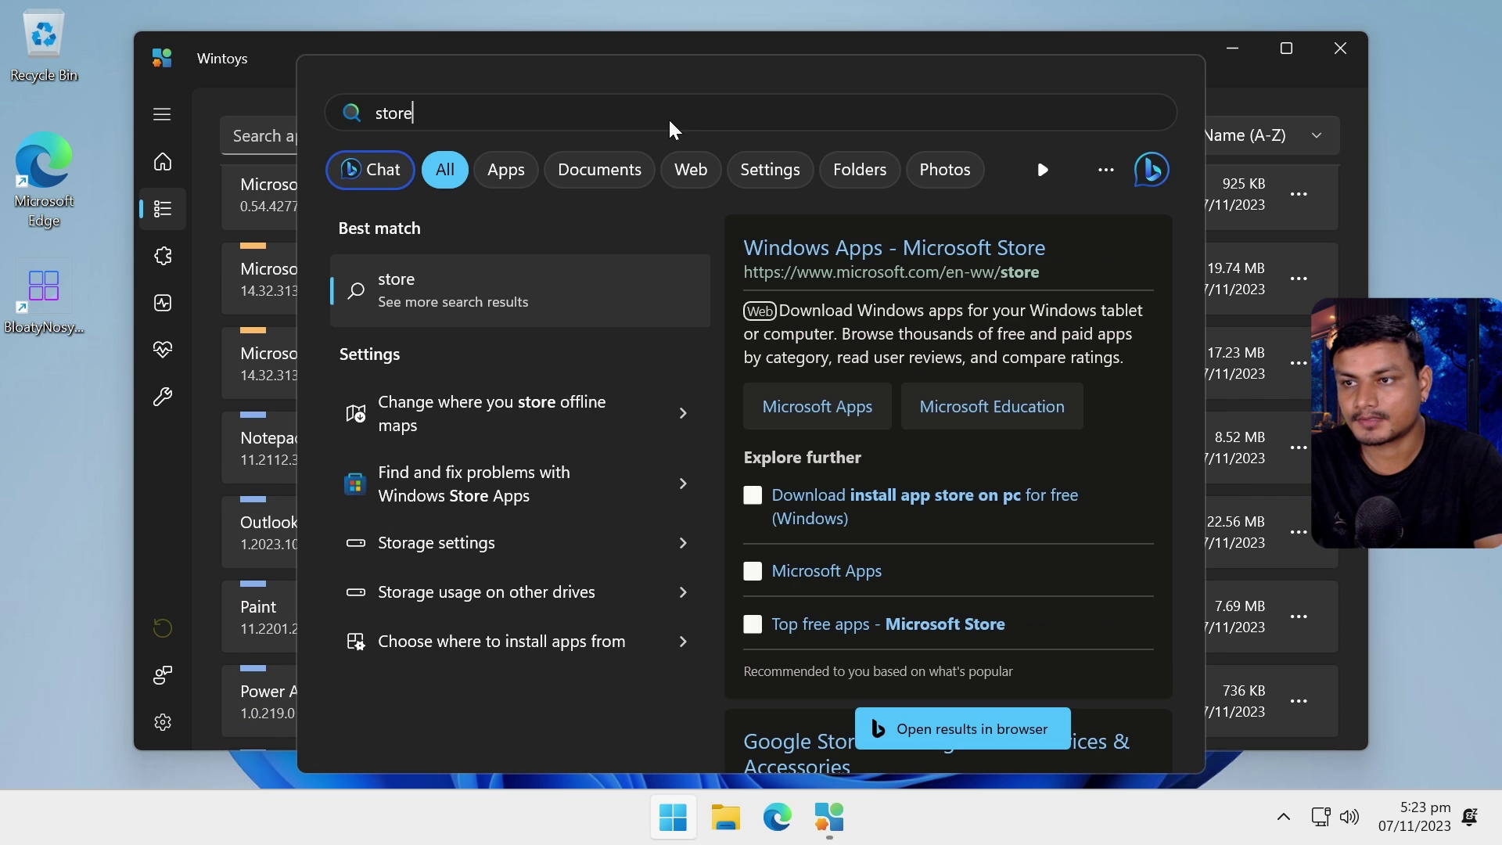
pyautogui.press('BackSpace')
pyautogui.press('BackSpace')
pyautogui.press('BackSpace')
pyautogui.press('BackSpace')
pyautogui.press('BackSpace')
pyautogui.write('mi')
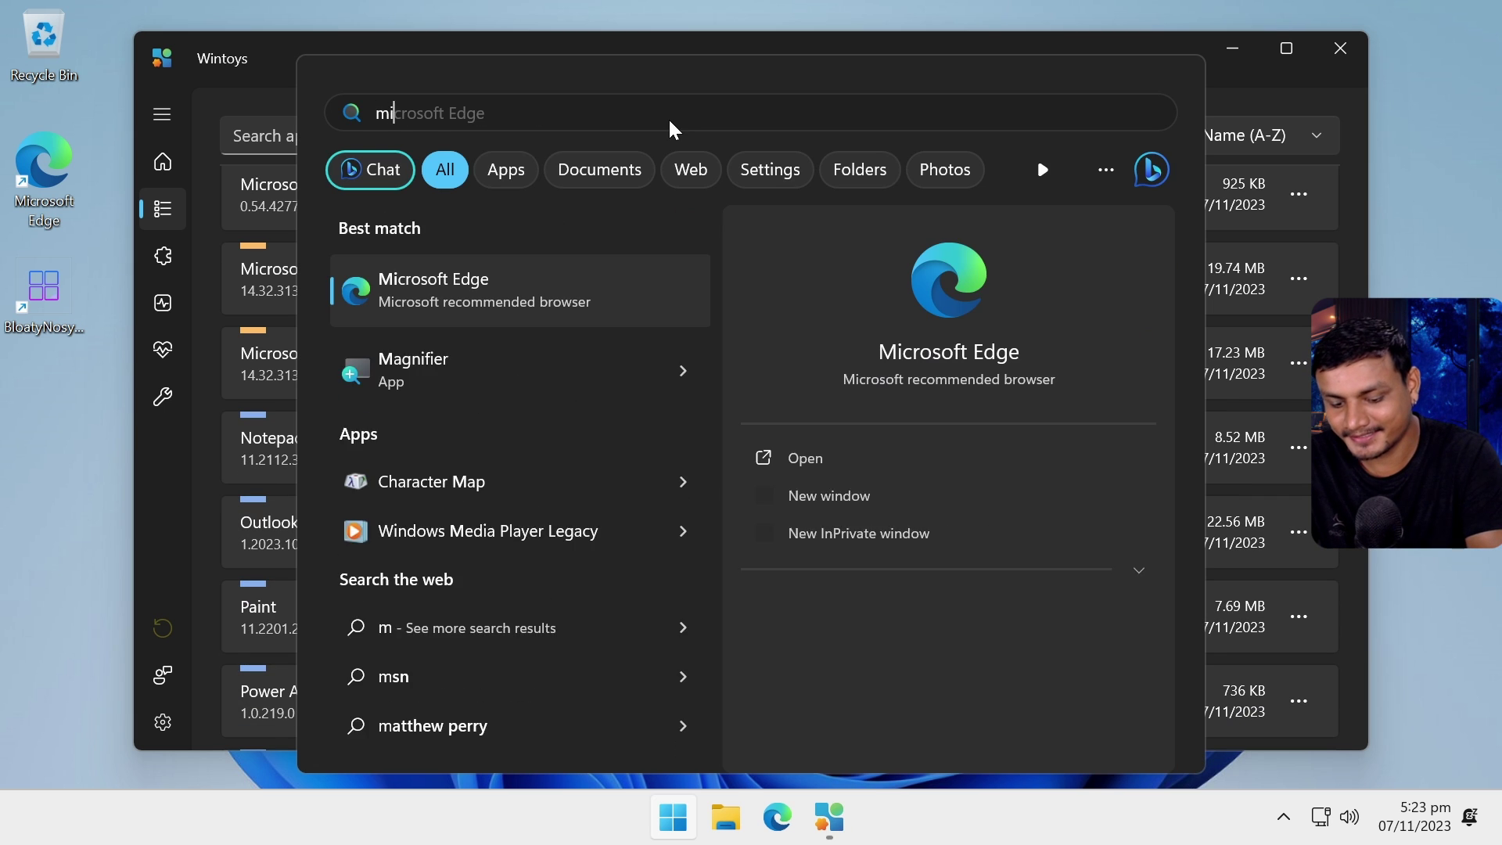
pyautogui.write('cros')
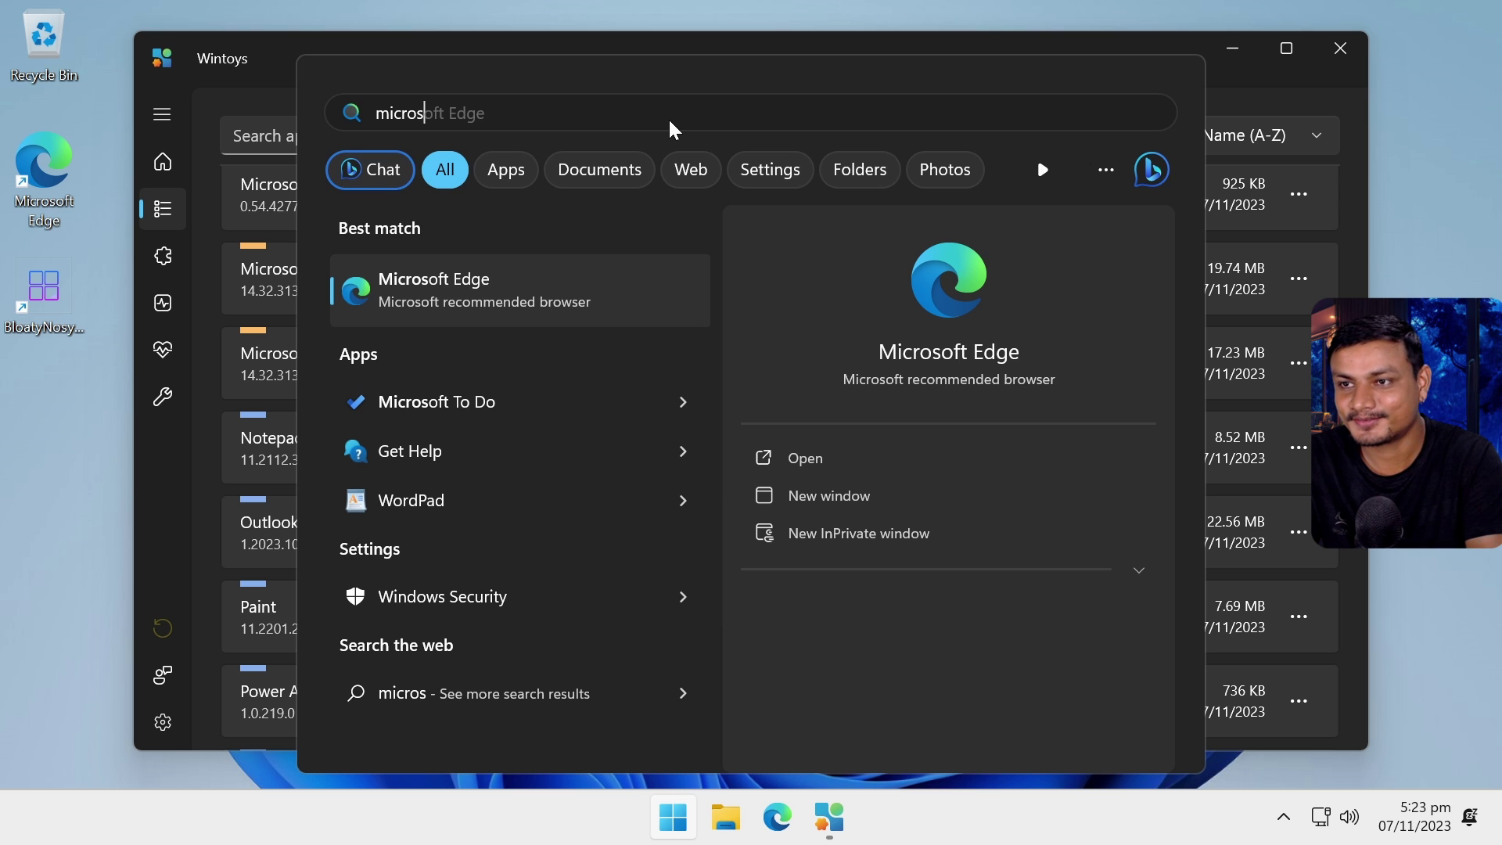
pyautogui.write('oft store')
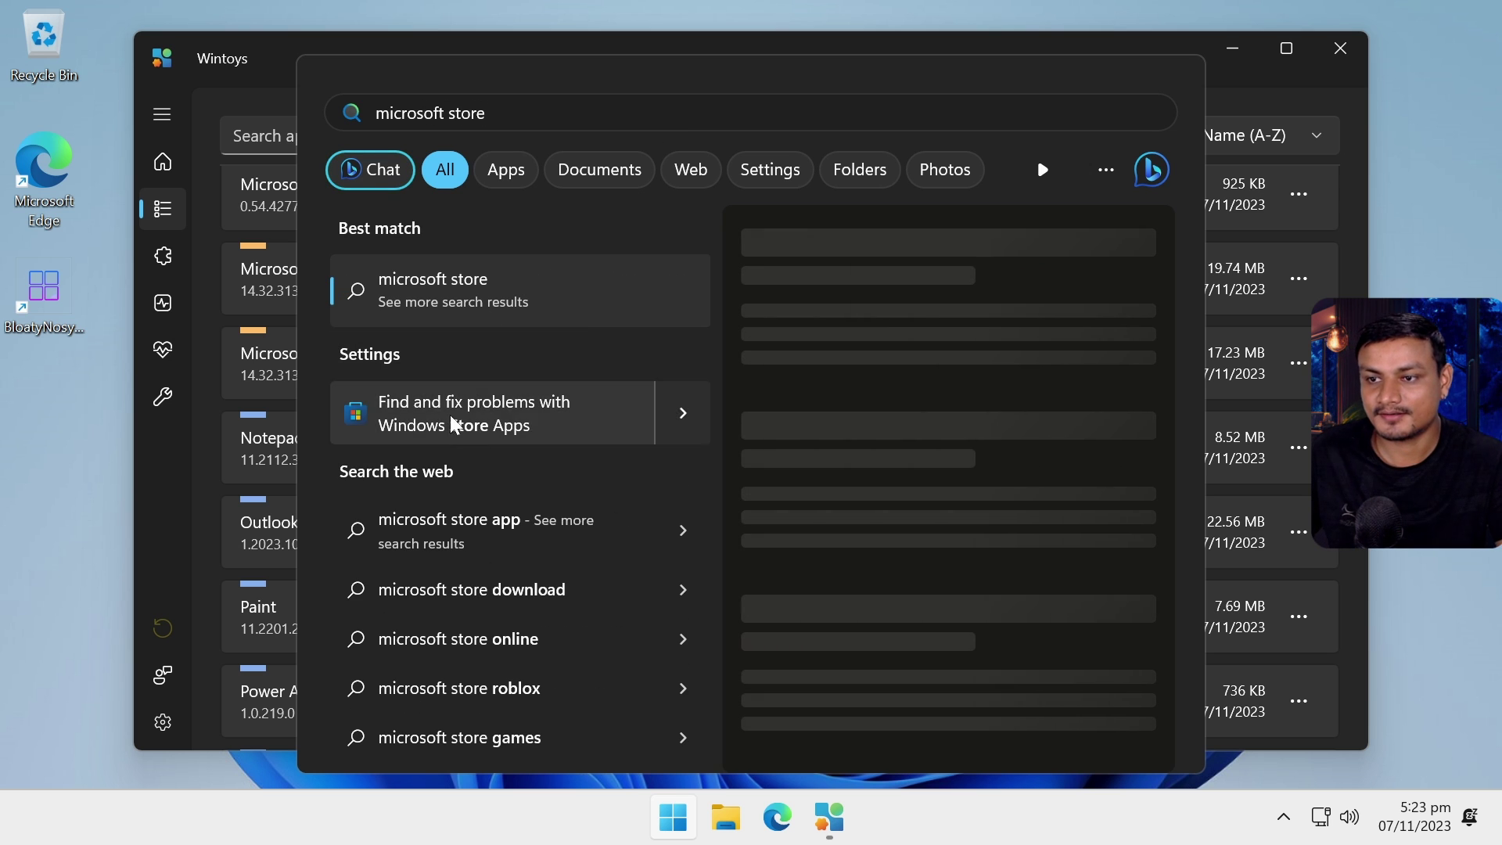
pyautogui.click(692, 26)
pyautogui.scroll(-7, 642, 458)
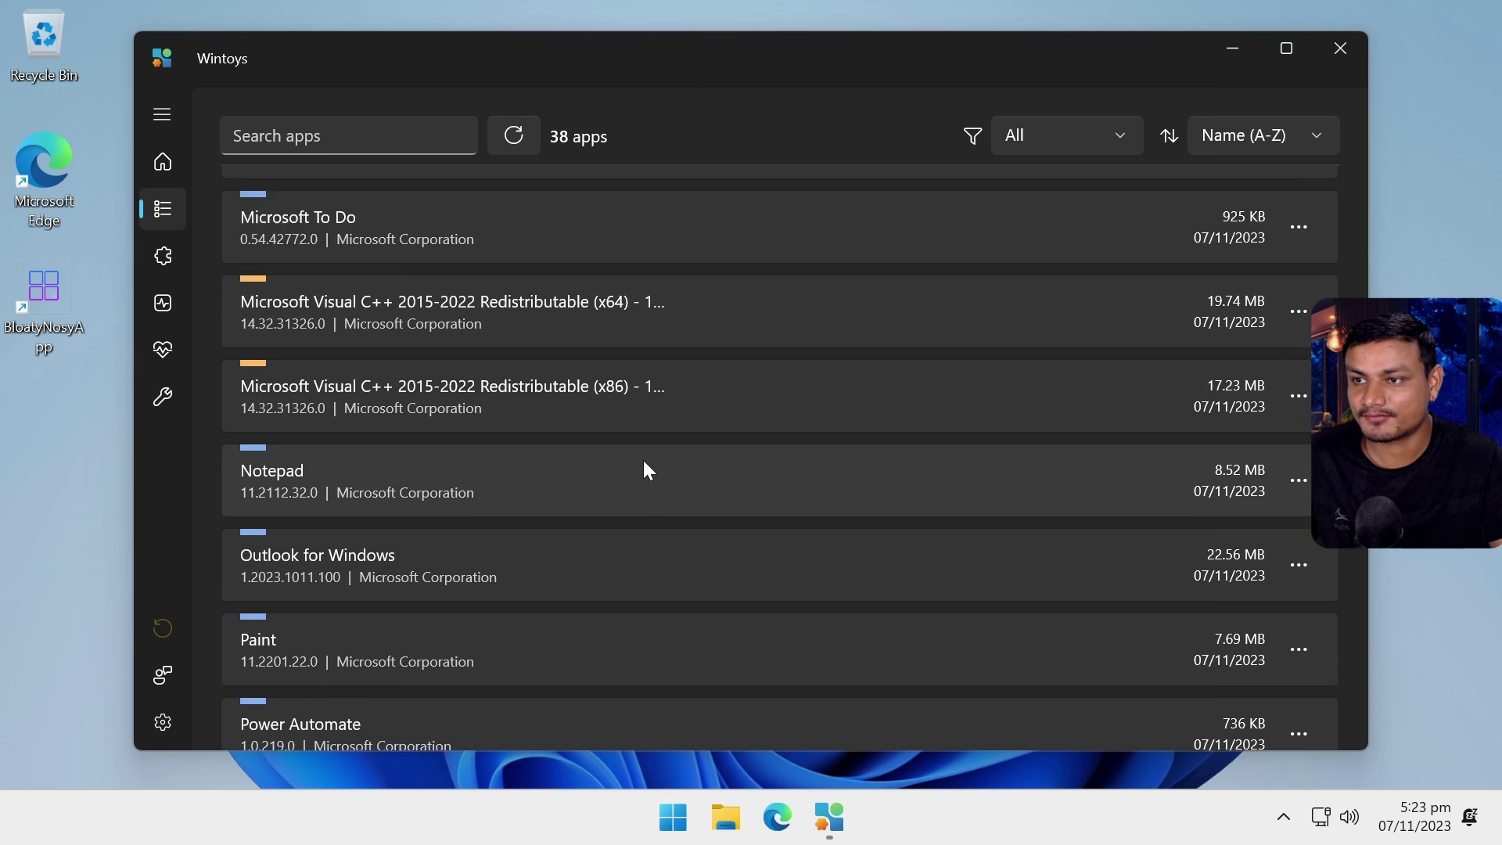
pyautogui.scroll(10, 1113, 494)
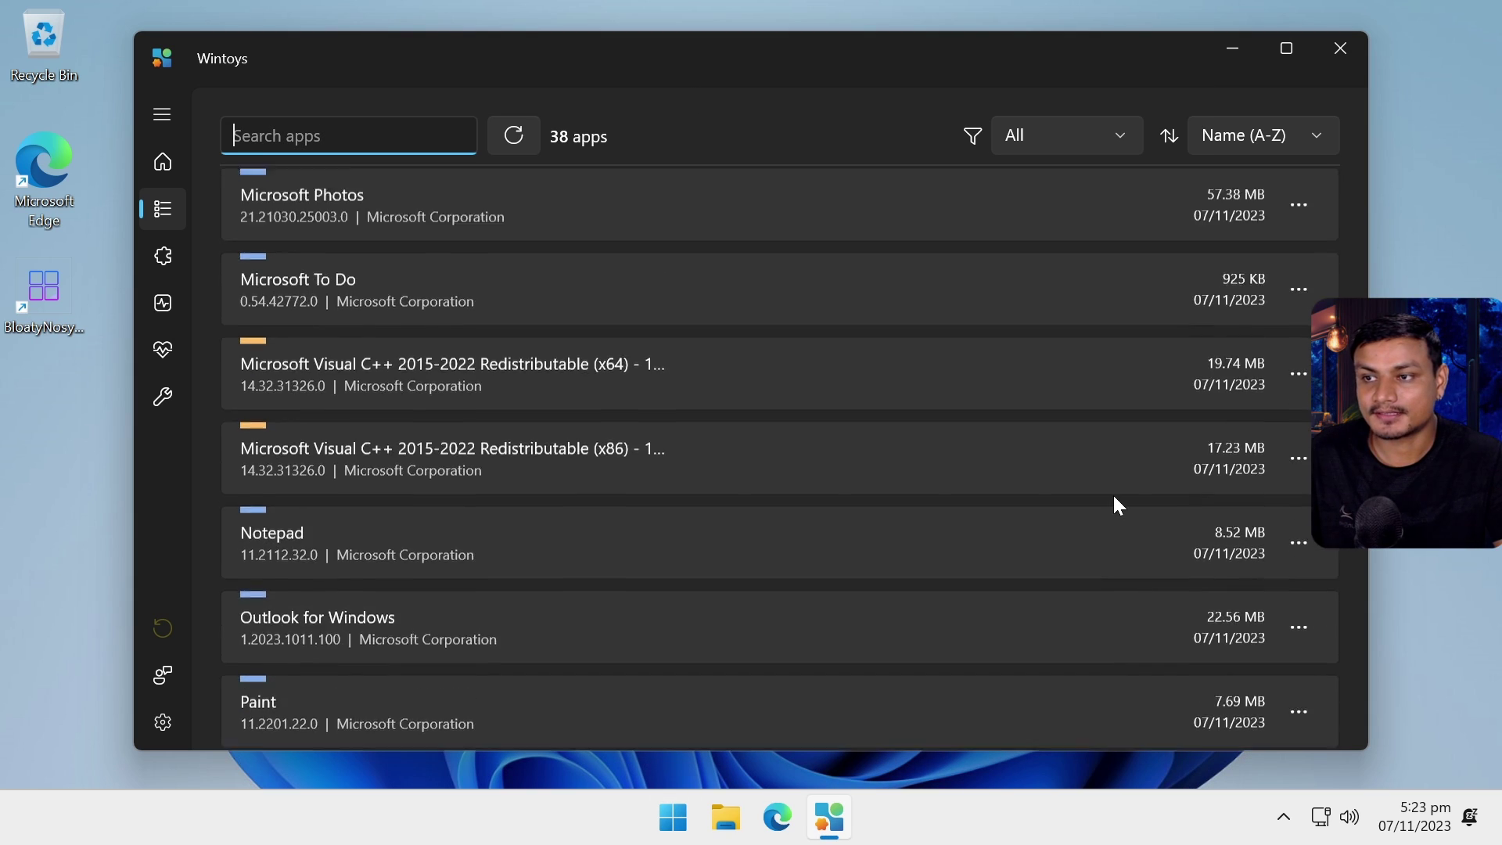
pyautogui.scroll(-4, 1120, 453)
pyautogui.scroll(-12, 1136, 437)
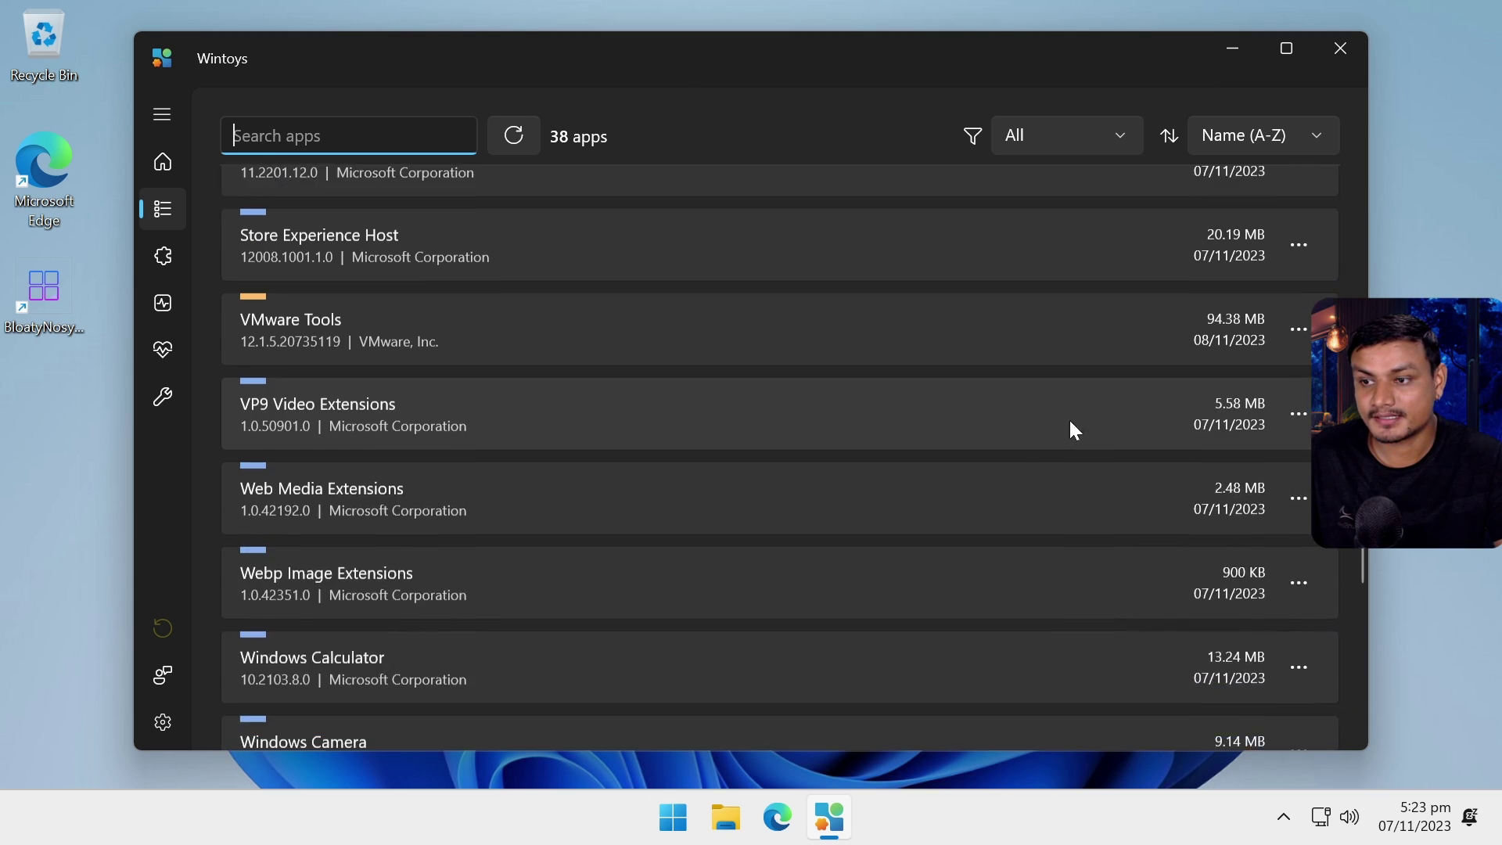
pyautogui.scroll(-1, 588, 536)
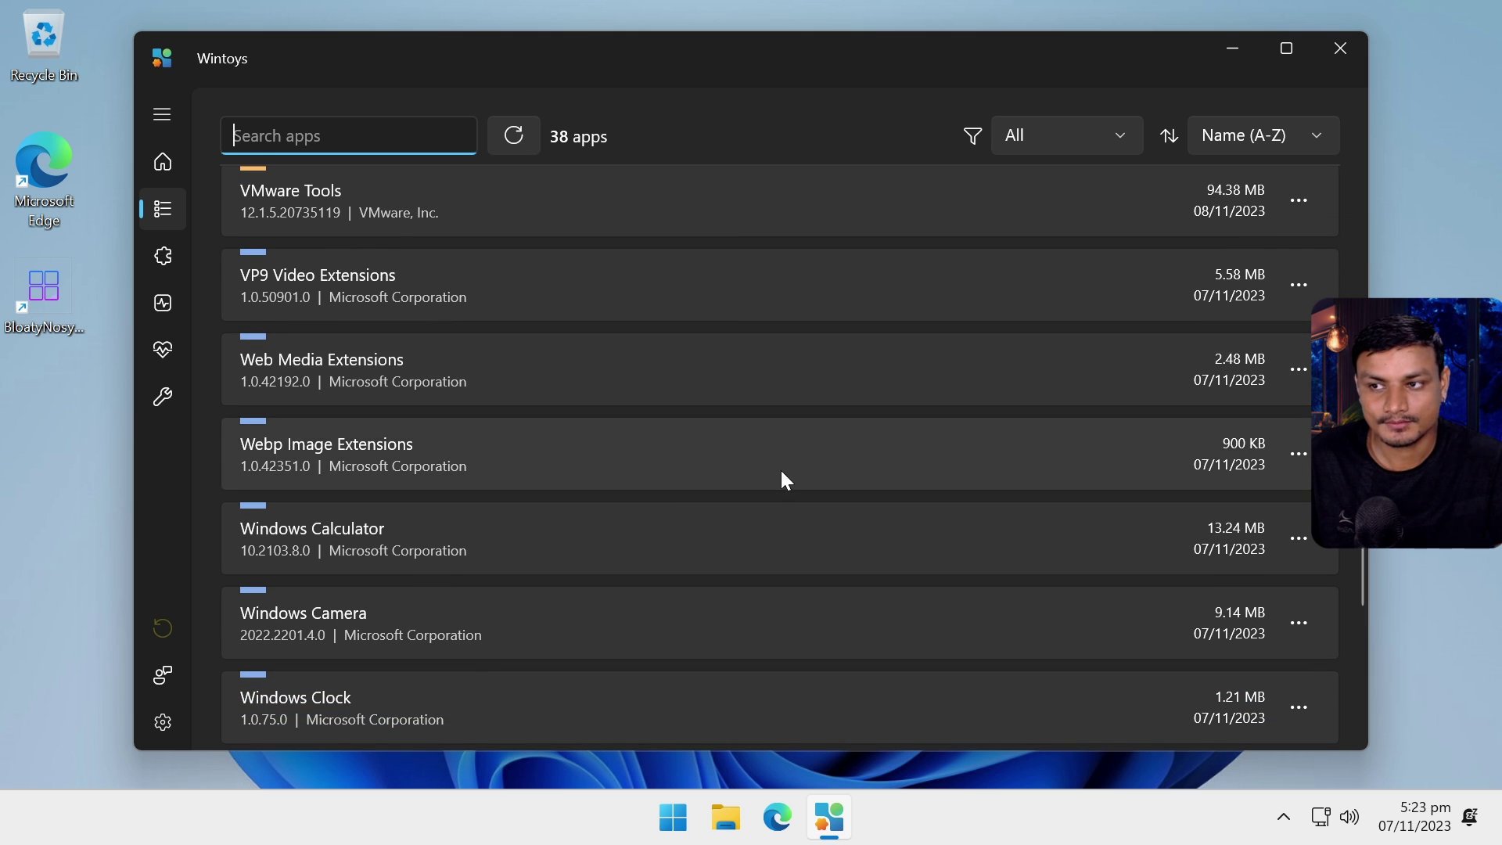
pyautogui.scroll(4, 781, 473)
pyautogui.scroll(1, 775, 480)
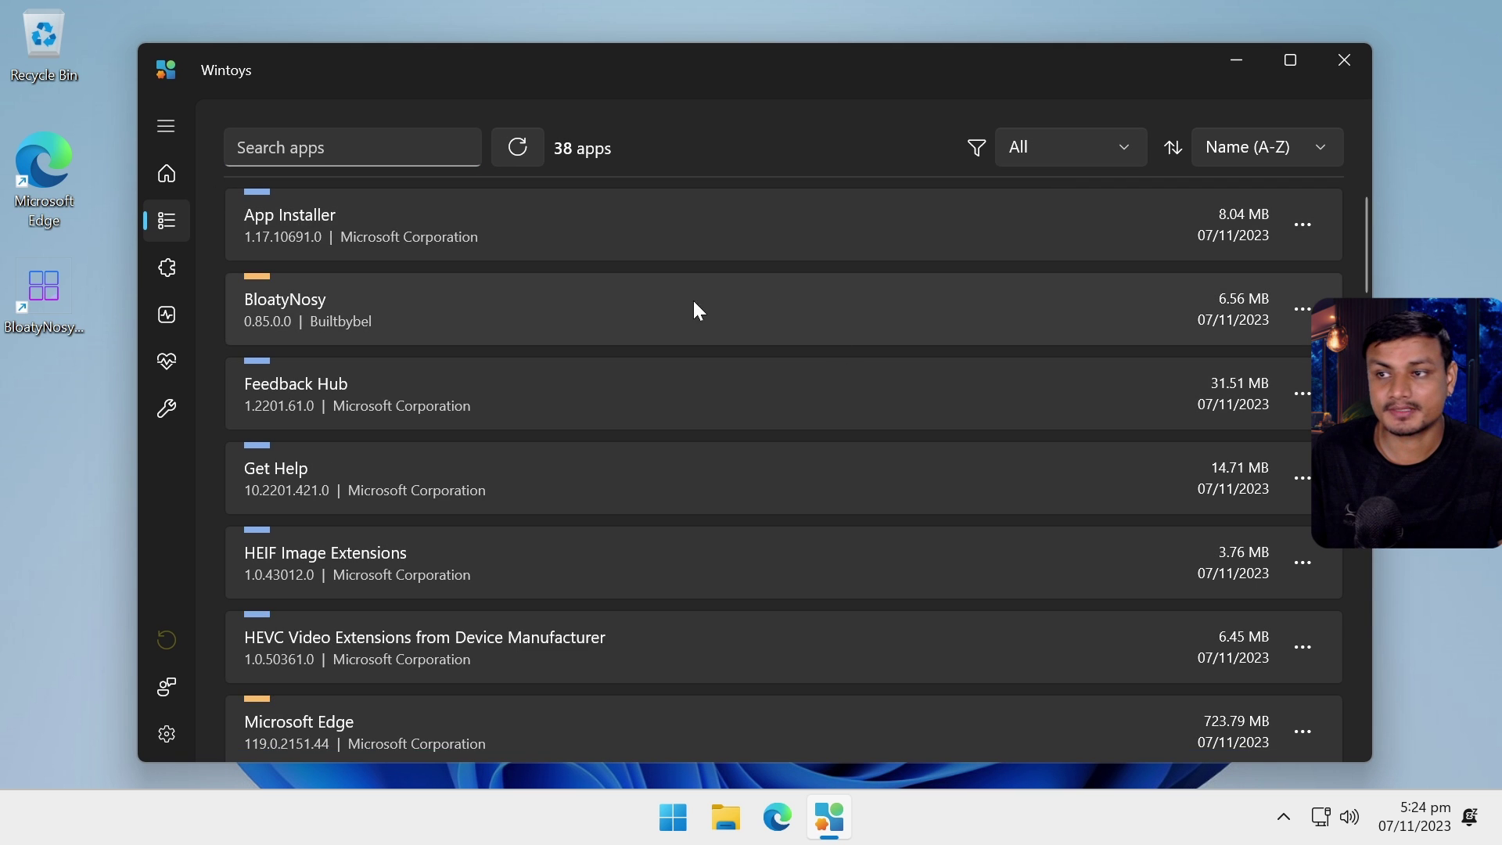
pyautogui.scroll(-10, 692, 305)
# - Browse Wintoys' Apps, Services, Performance, Health (Repair expanded) and Tweaks pages, ending on Home
pyautogui.scroll(5, 469, 344)
pyautogui.click(167, 174)
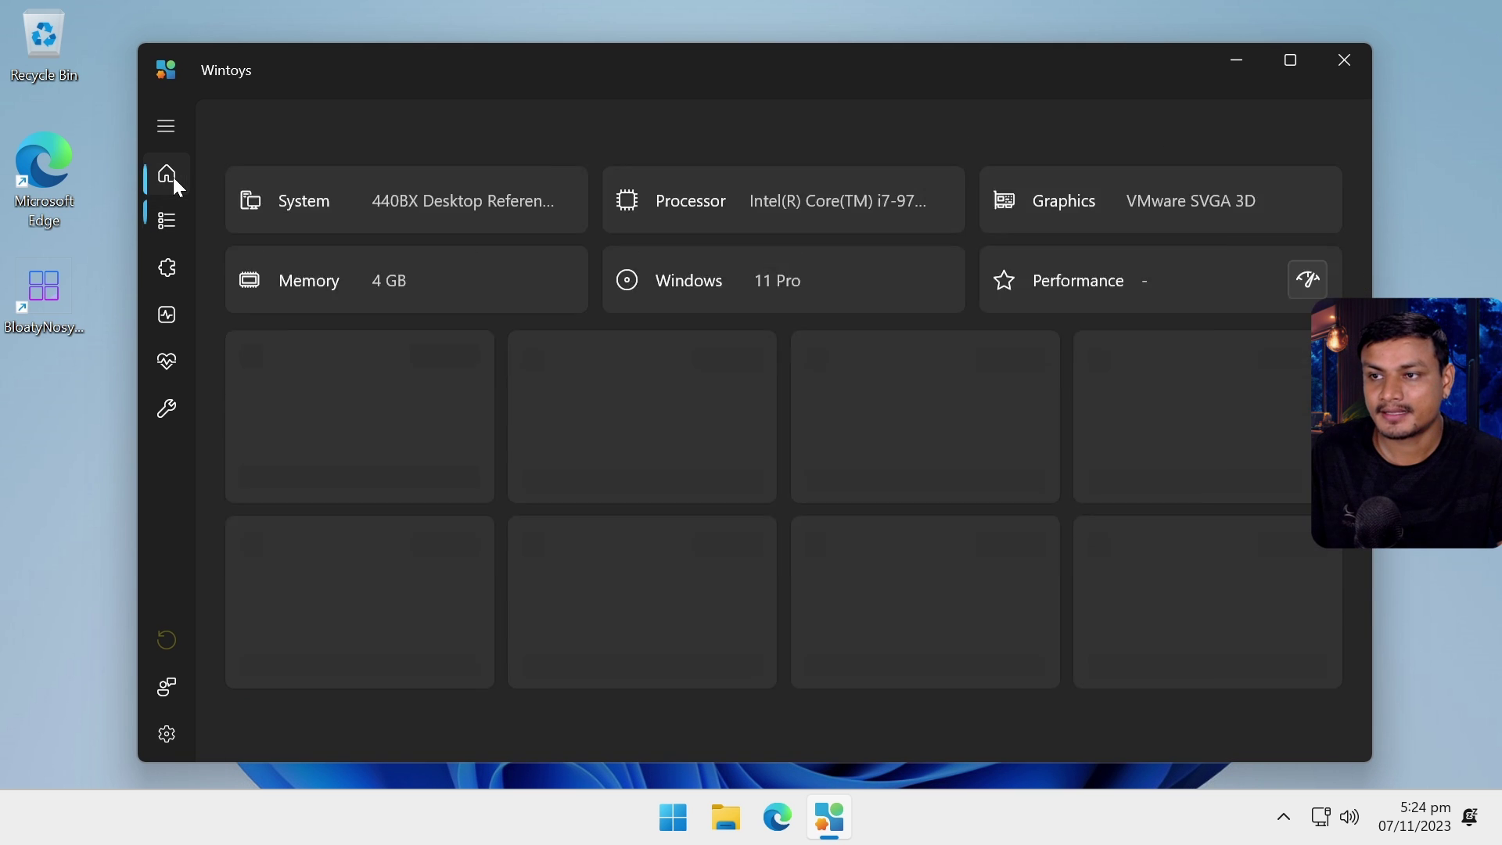
pyautogui.click(166, 221)
pyautogui.click(173, 267)
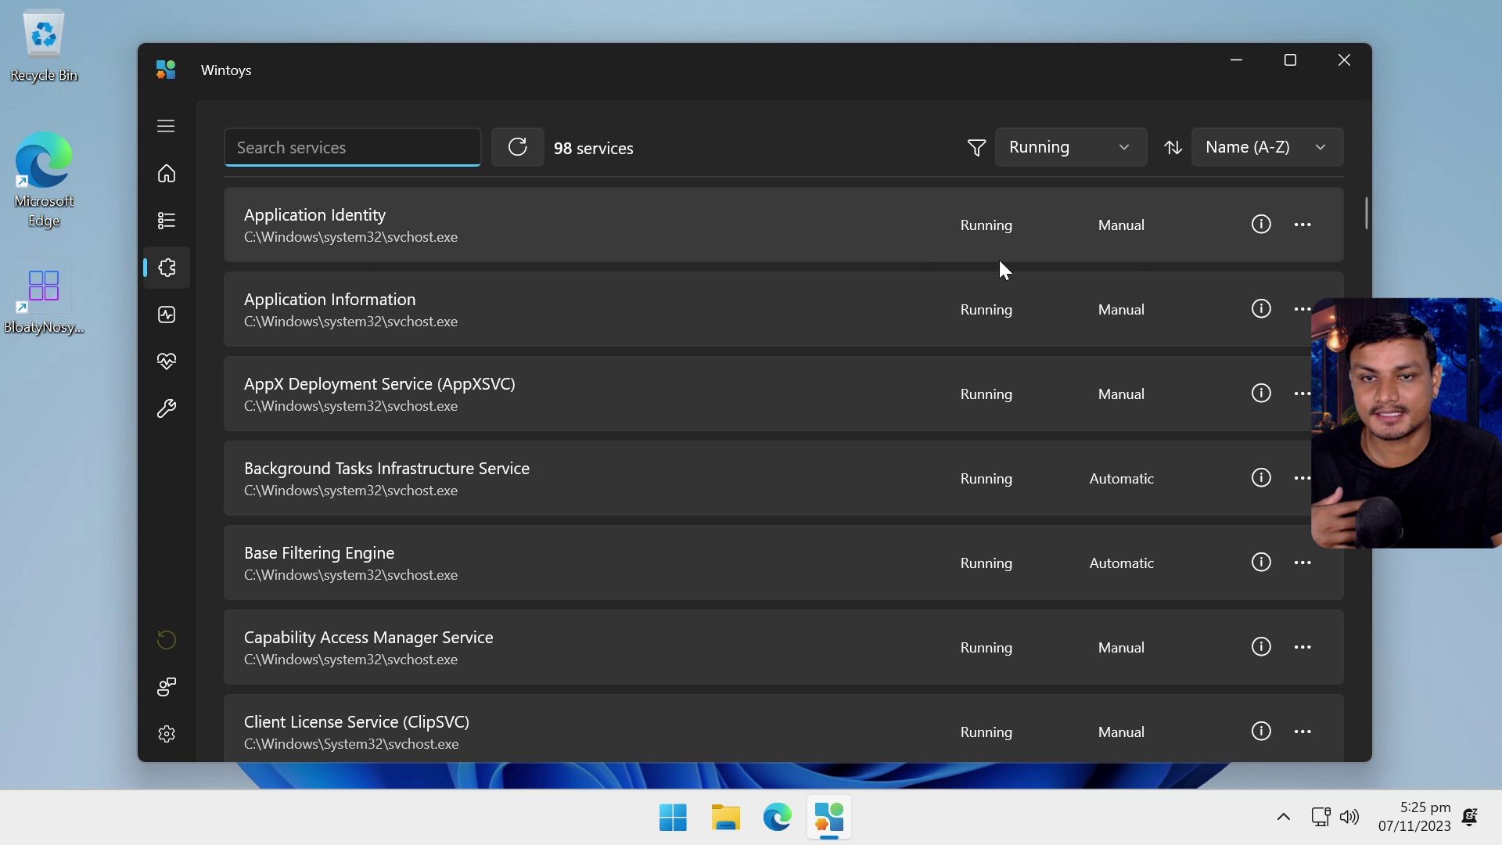
pyautogui.click(168, 316)
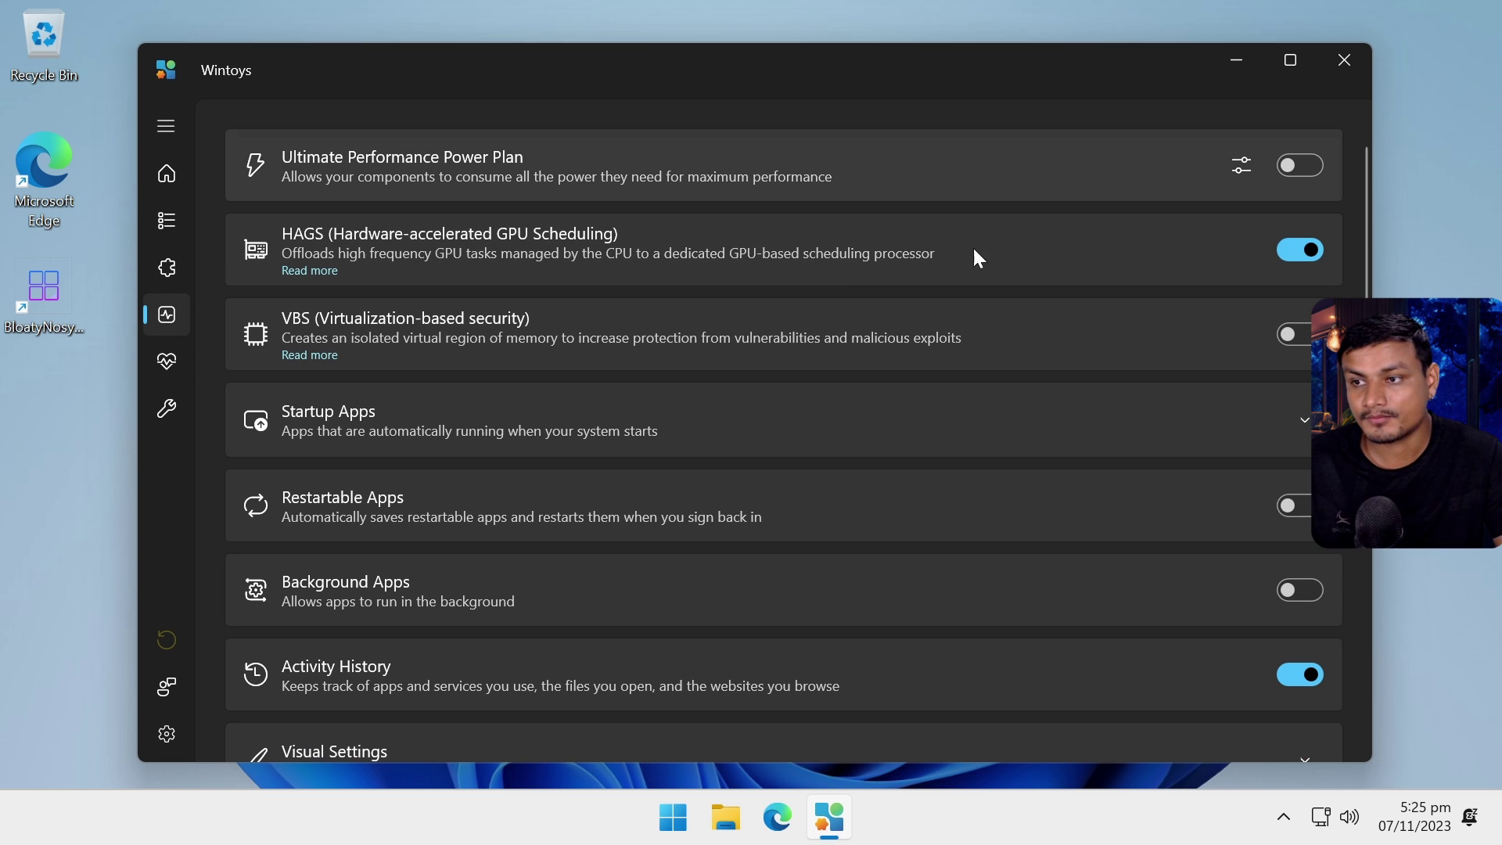
pyautogui.click(169, 366)
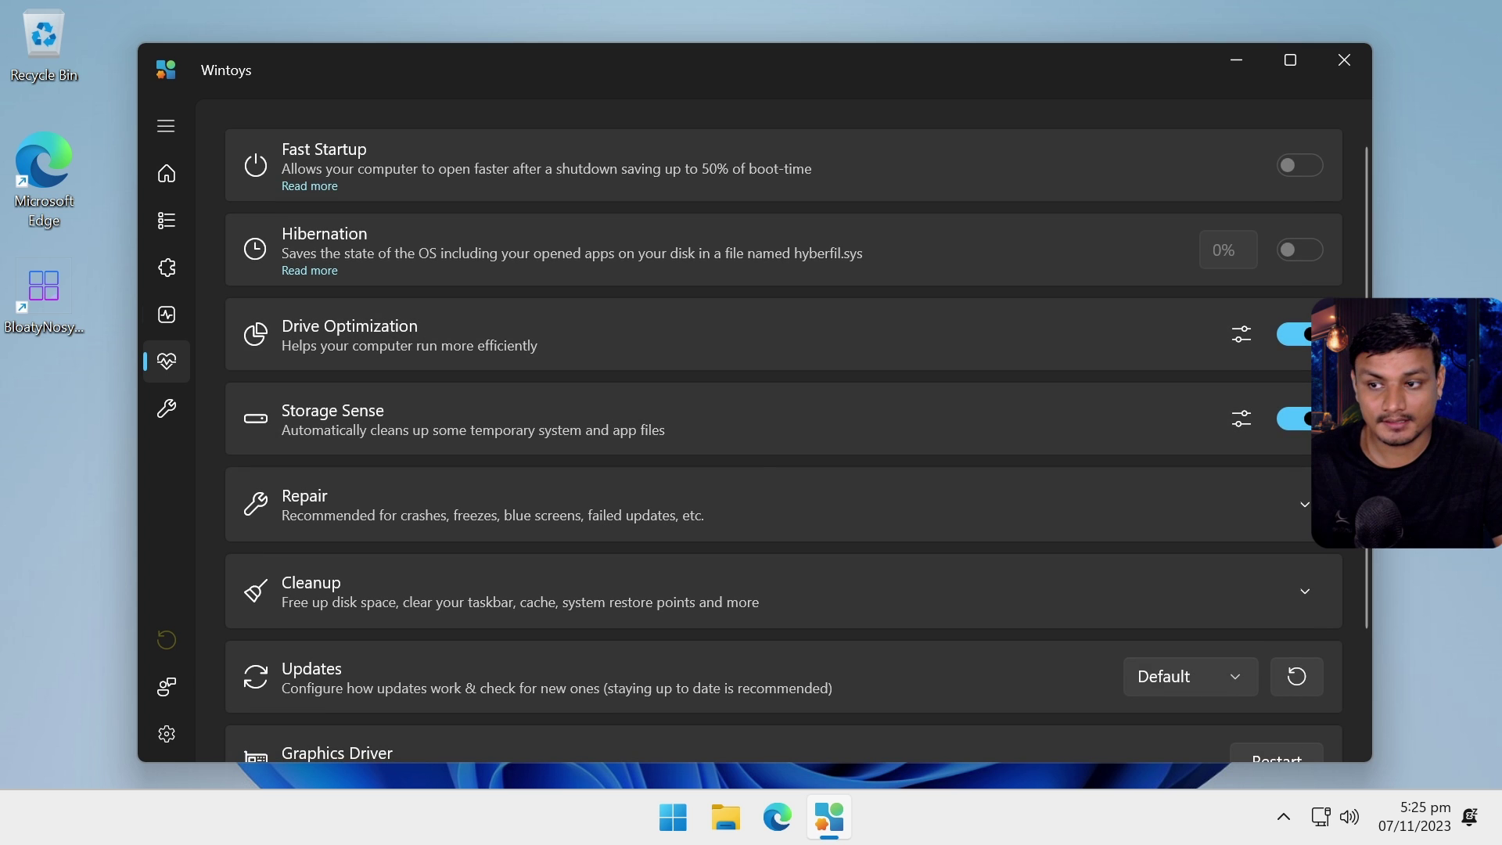
pyautogui.scroll(-3, 744, 462)
pyautogui.click(324, 354)
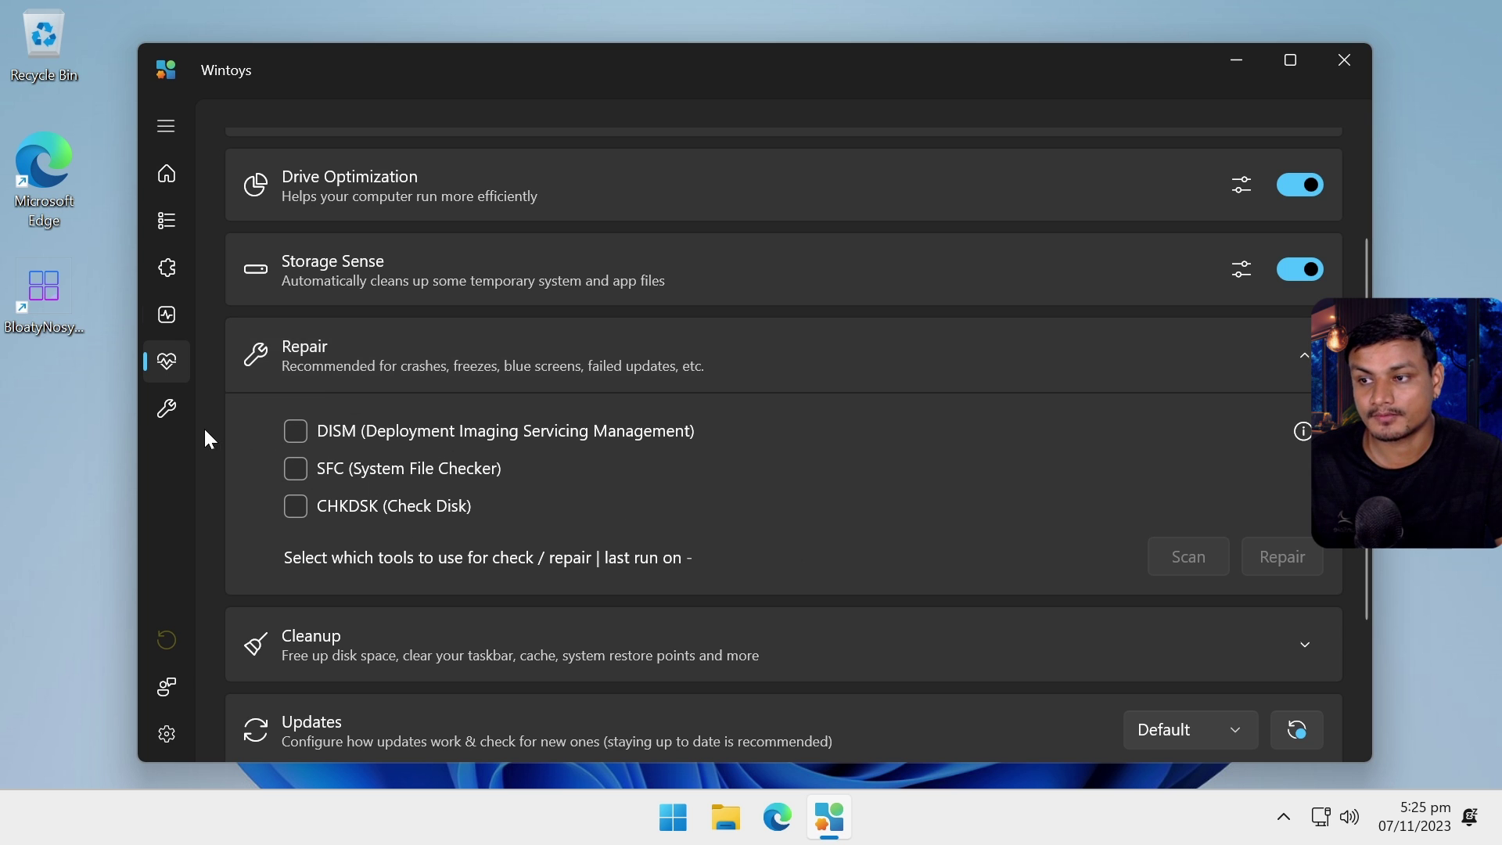
pyautogui.click(166, 408)
pyautogui.click(166, 125)
pyautogui.click(165, 126)
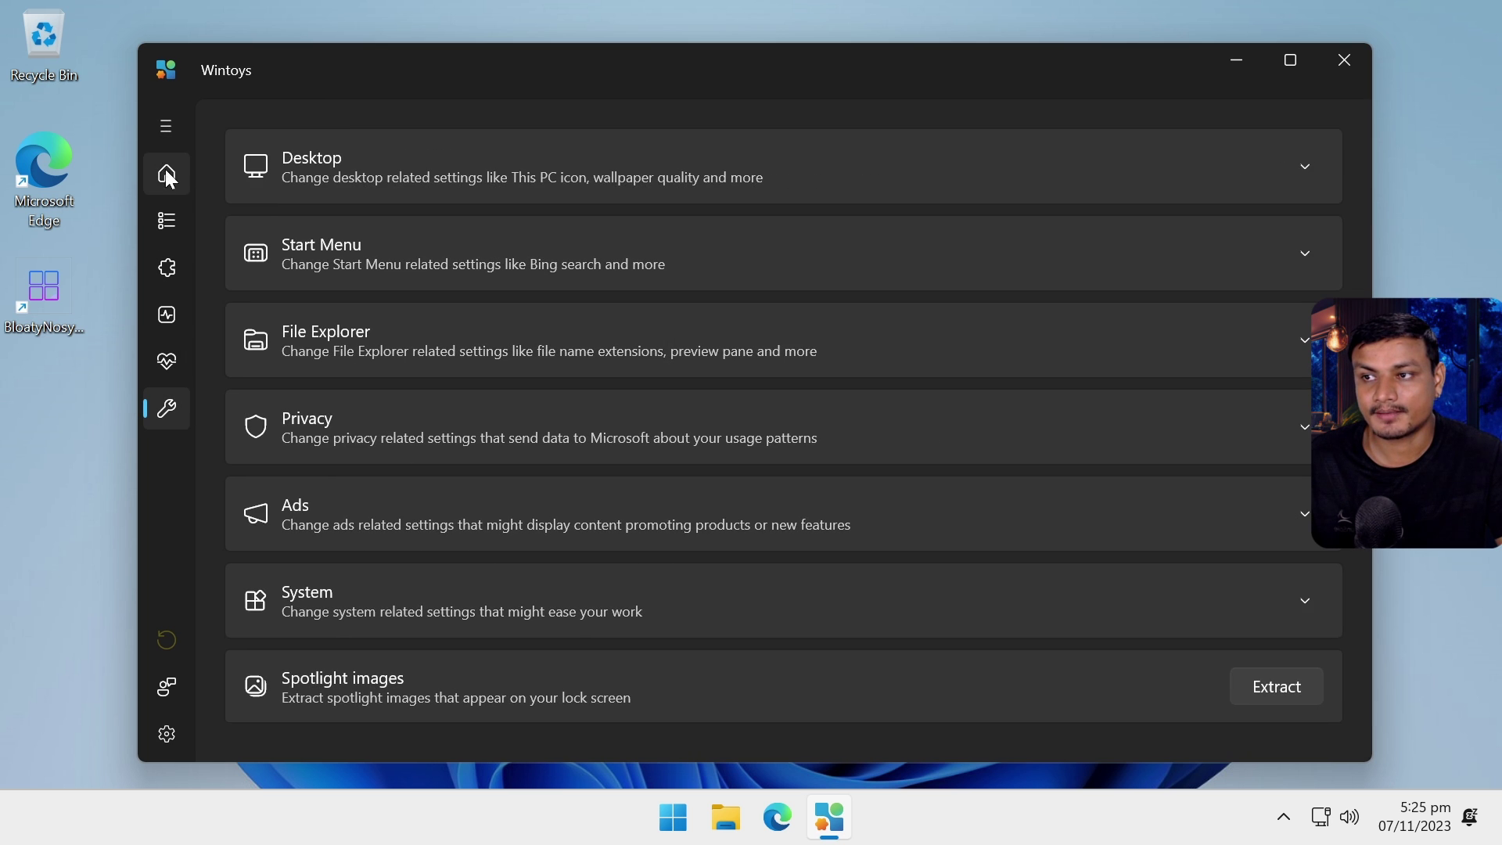
pyautogui.click(166, 173)
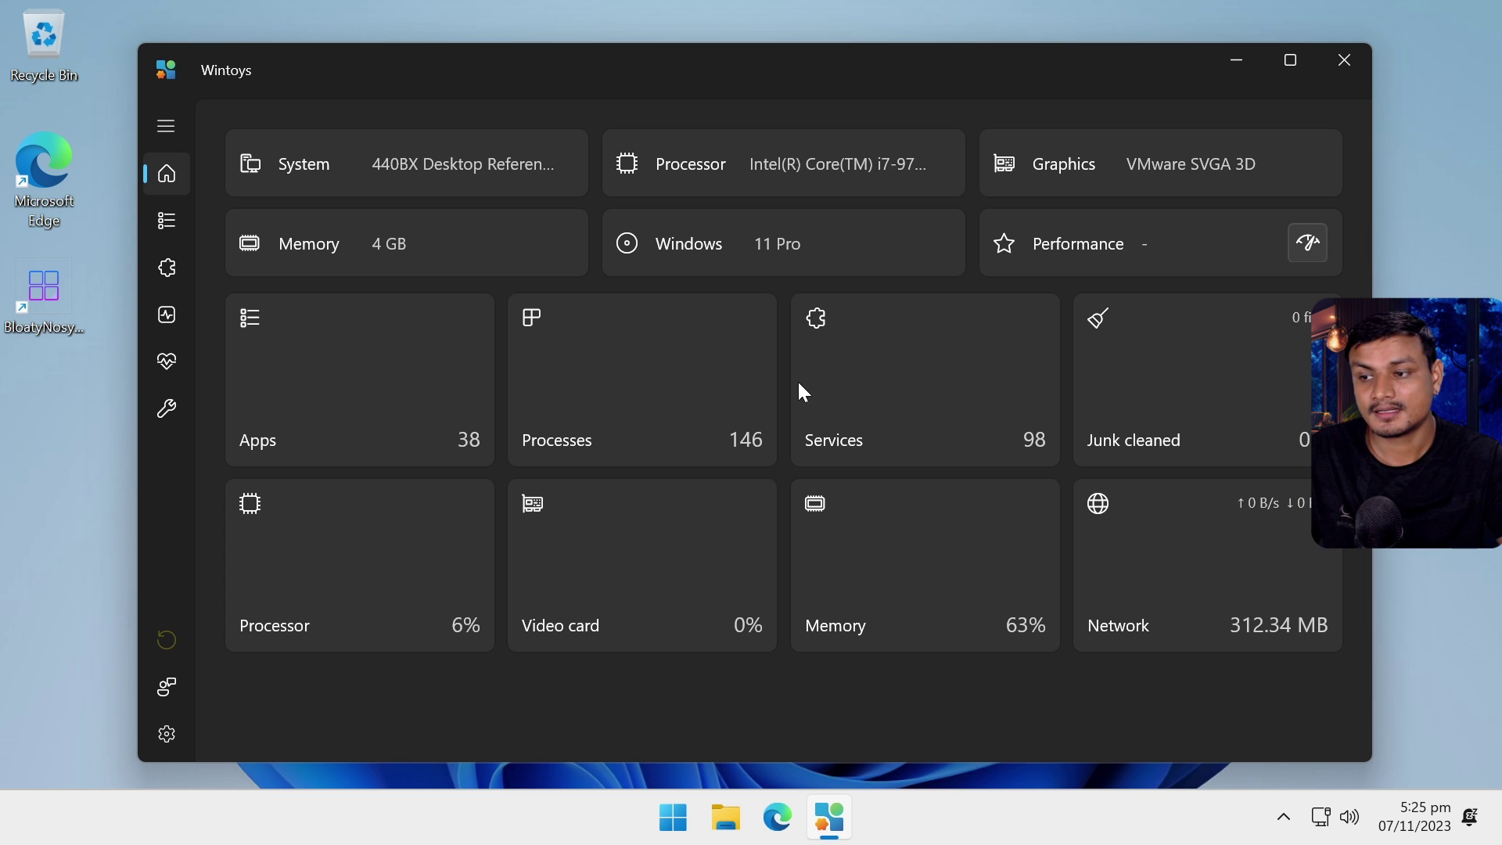
# - Close Wintoys and take a first look at the Start menu's pinned apps
pyautogui.click(1344, 62)
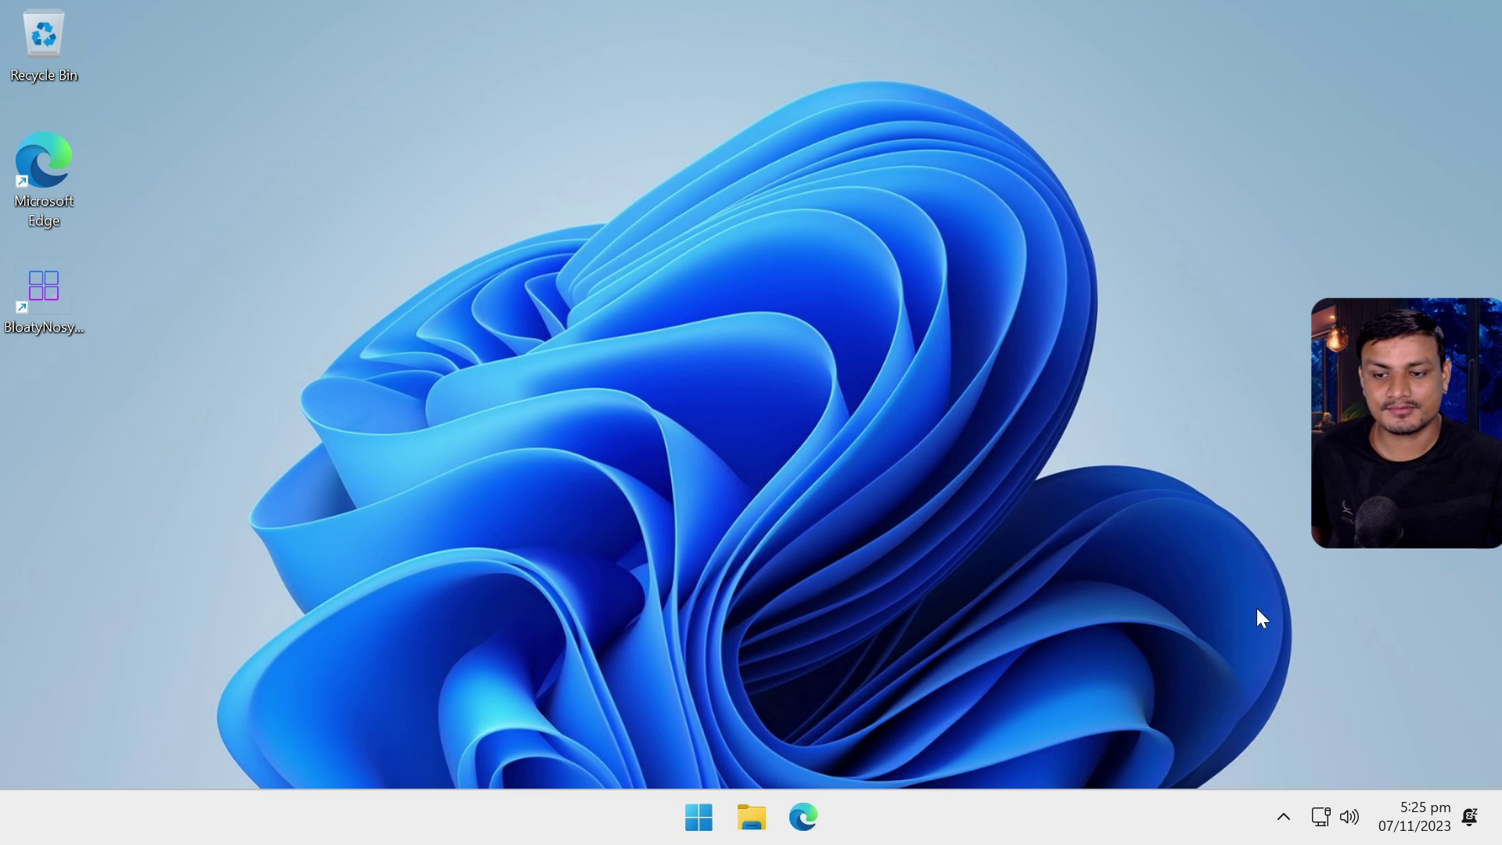
pyautogui.click(698, 816)
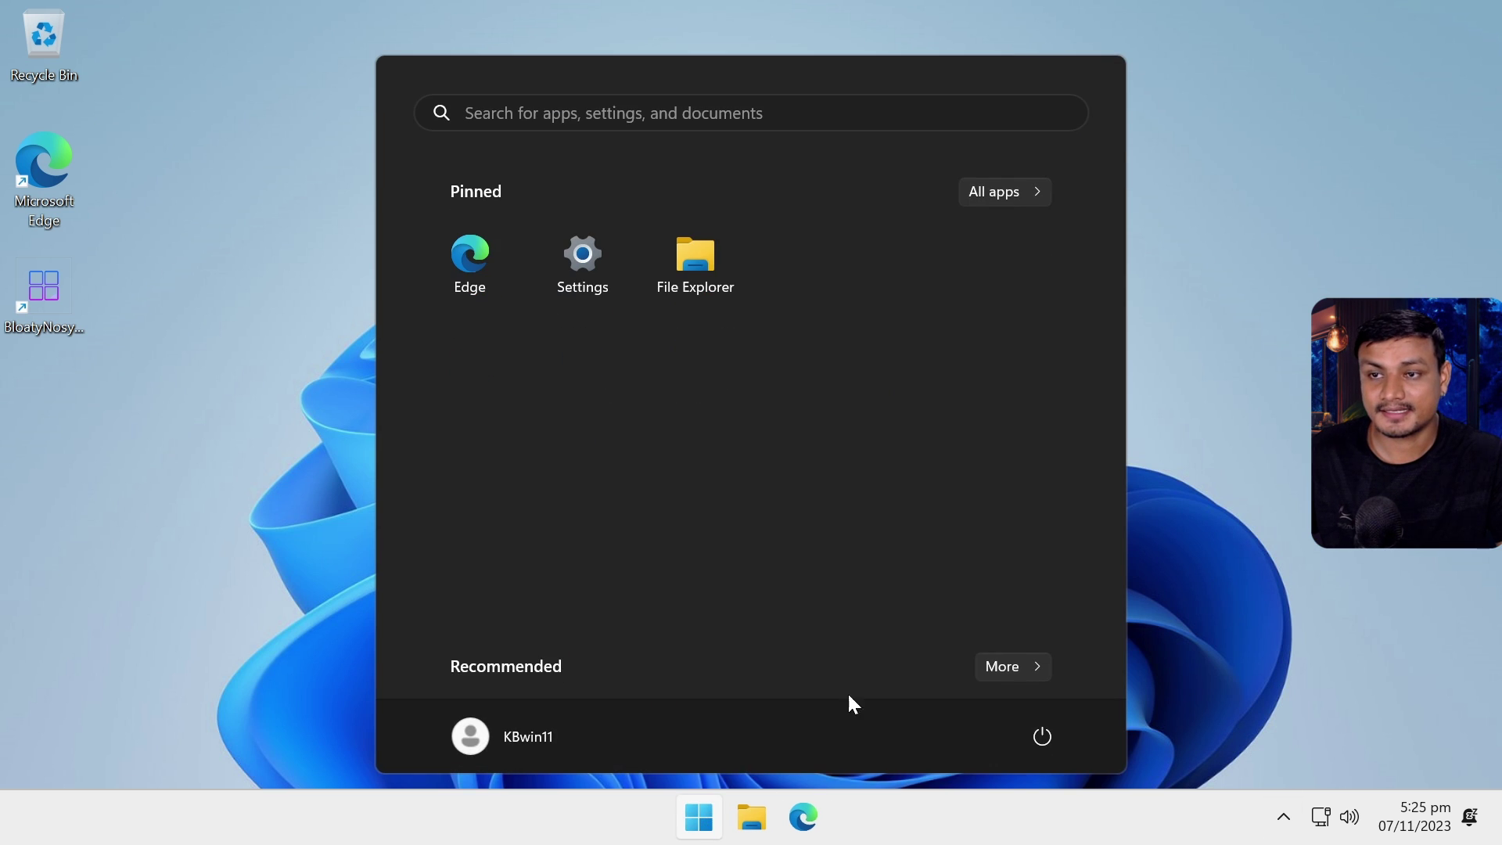
pyautogui.click(1288, 307)
# - Review the All apps list in Start, then return to the bare desktop
pyautogui.click(694, 799)
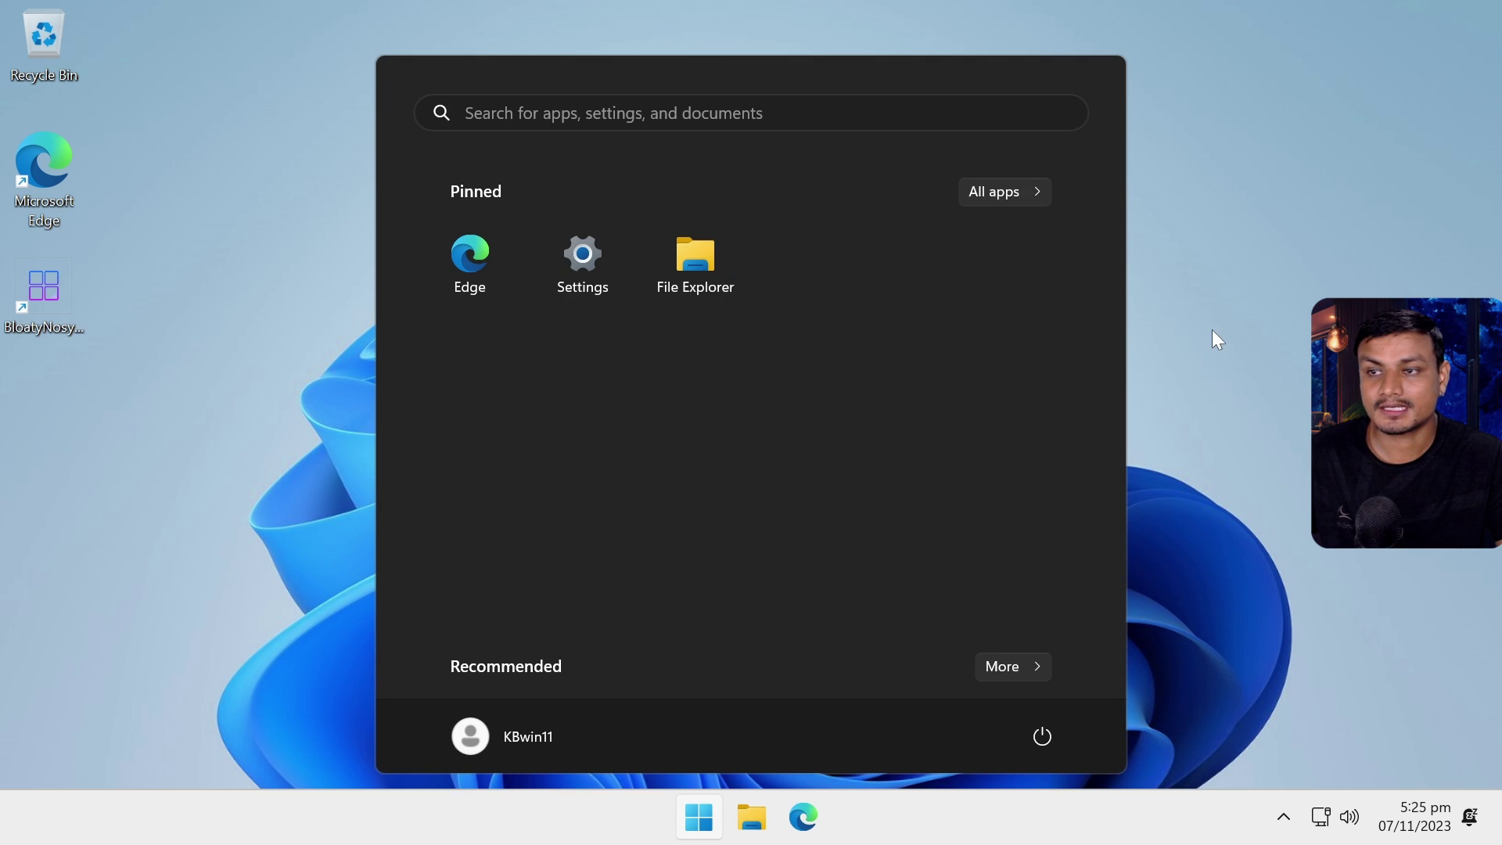
pyautogui.click(998, 192)
pyautogui.click(1225, 231)
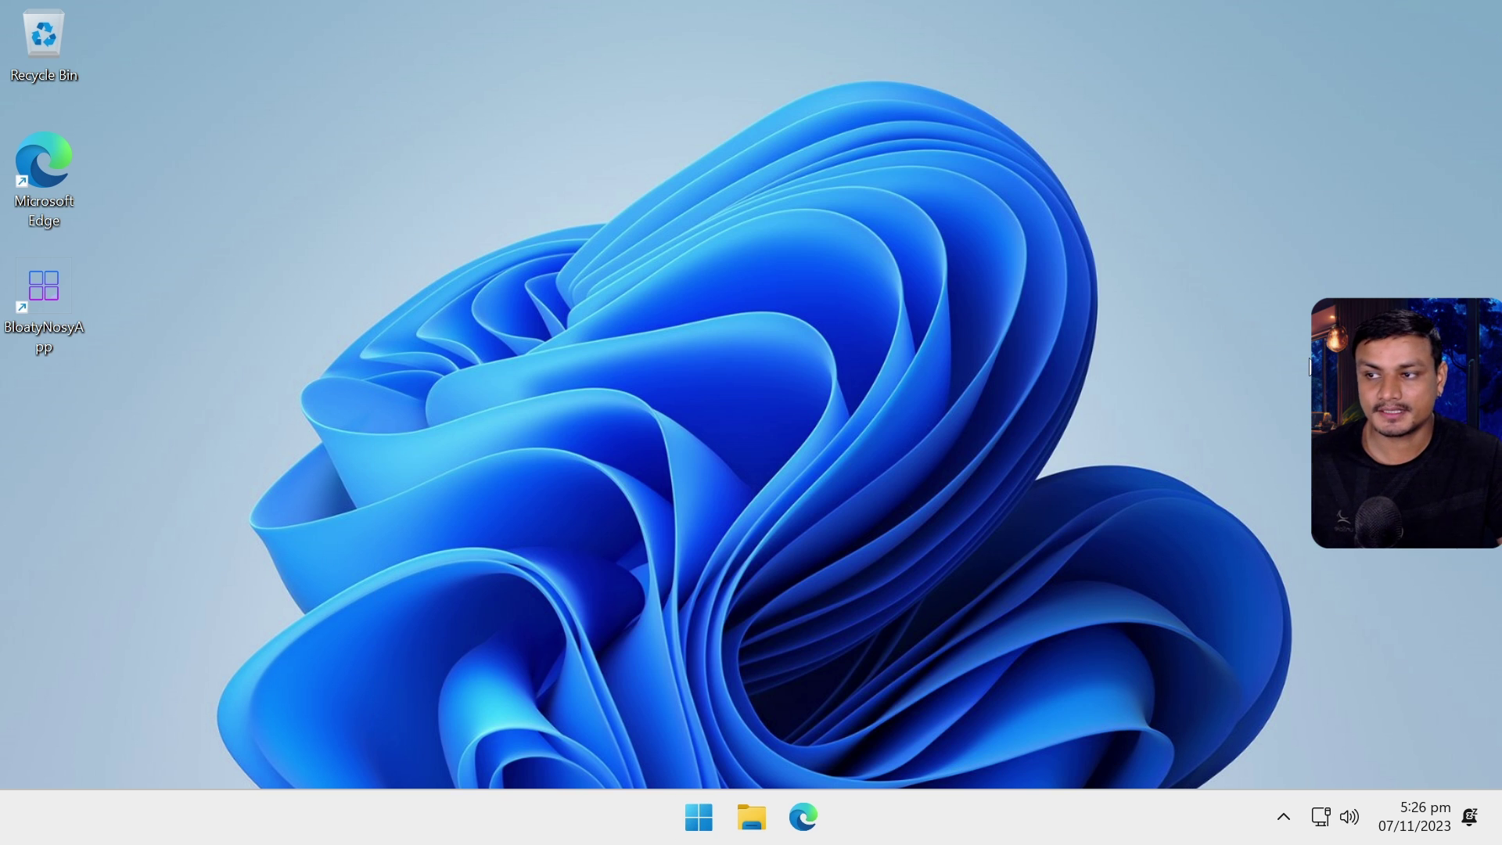
pyautogui.click(698, 816)
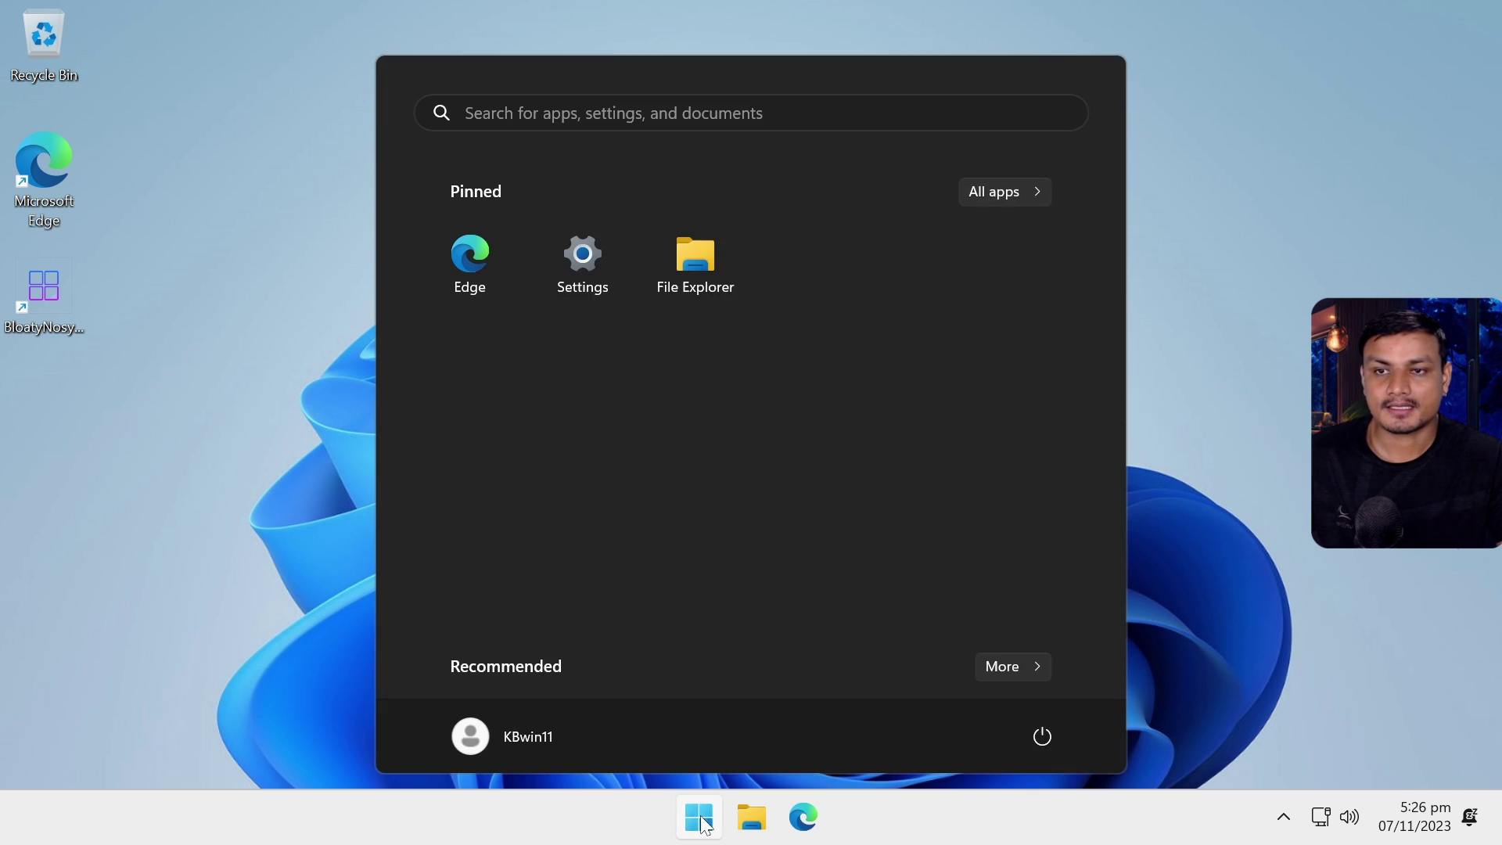
pyautogui.click(1305, 406)
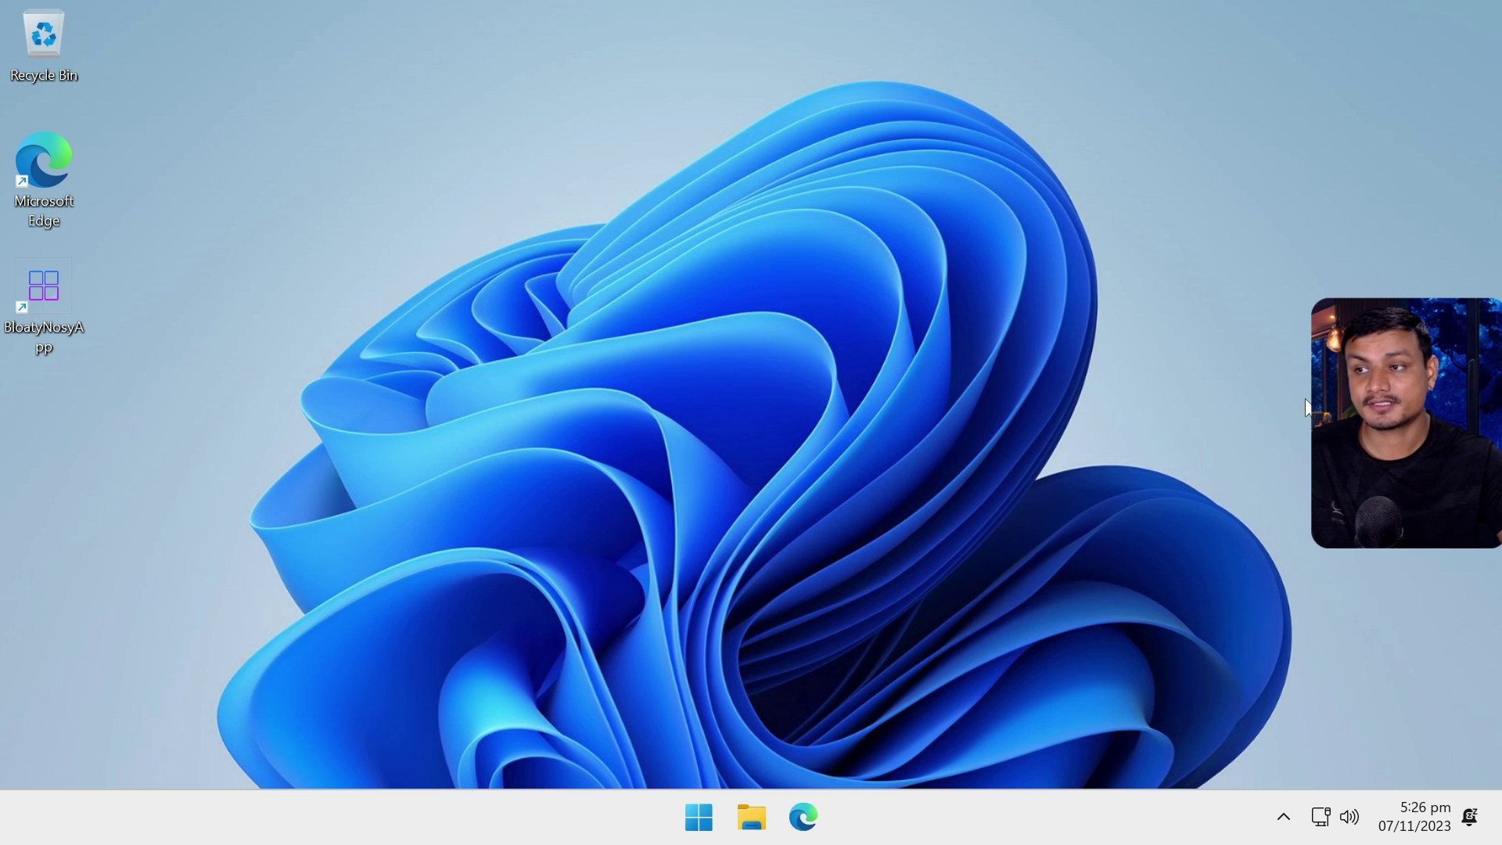